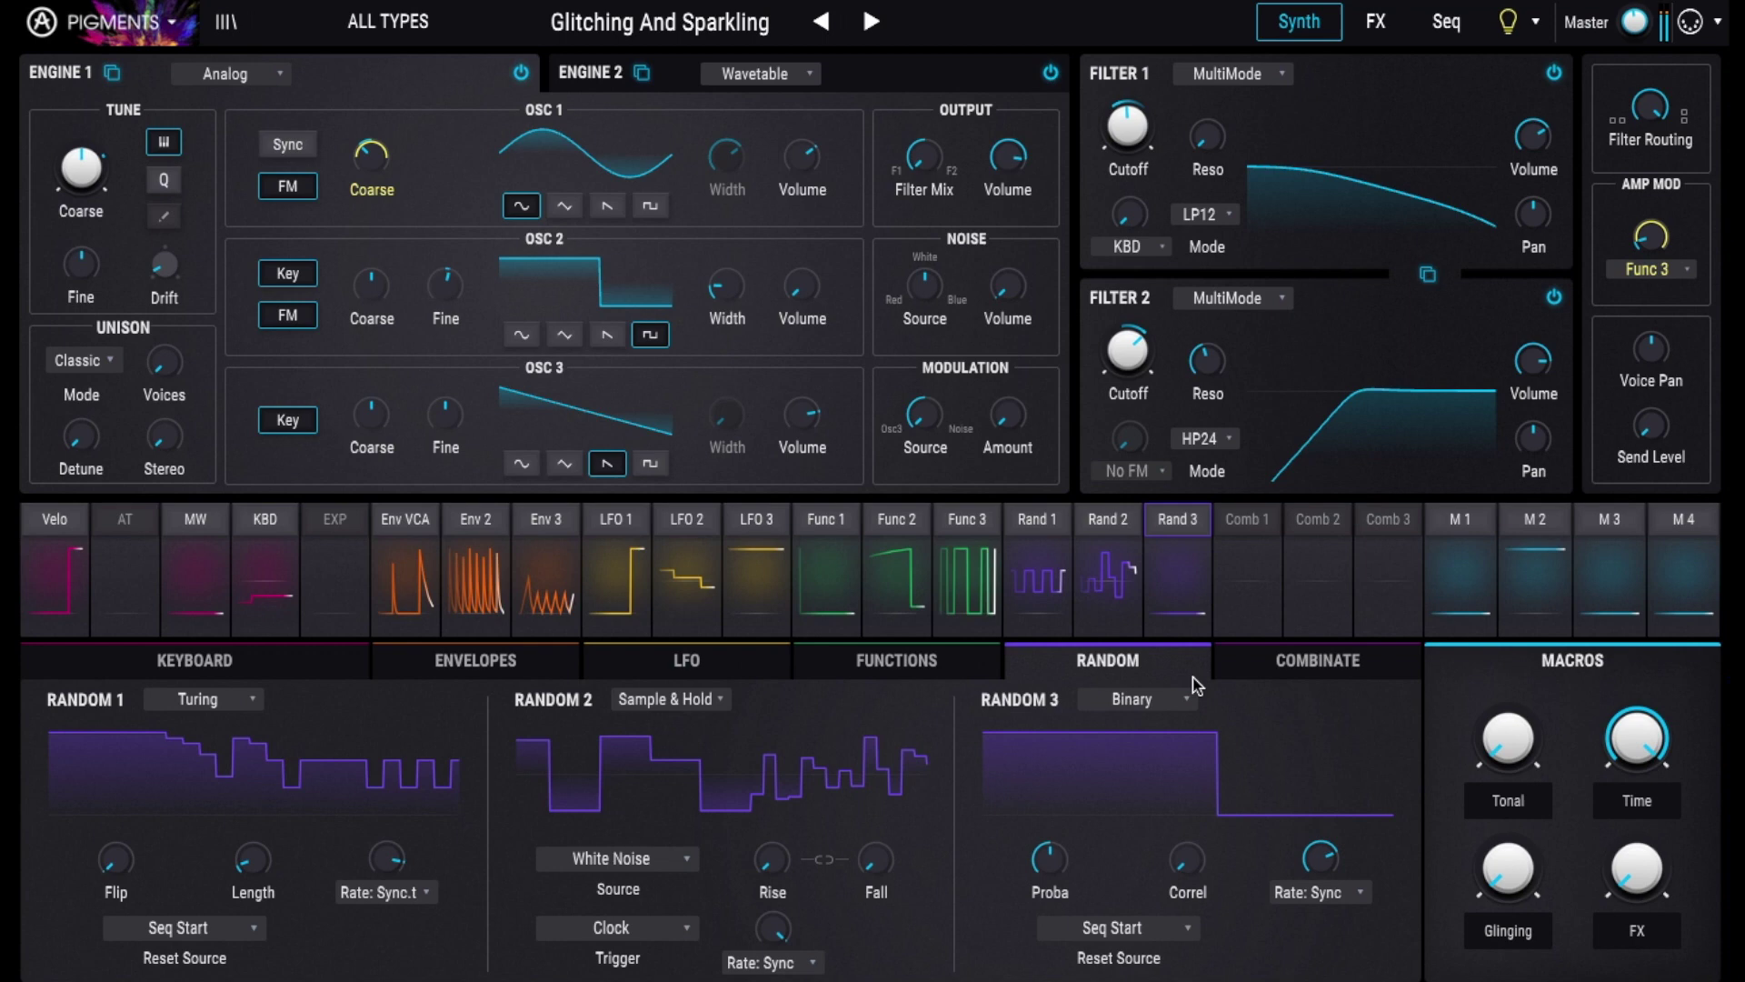
Step: Raise the Tonal, Glinging and FX macros of the Glitching And Sparkling preset
left_click_drag(1505, 752, 1505, 688)
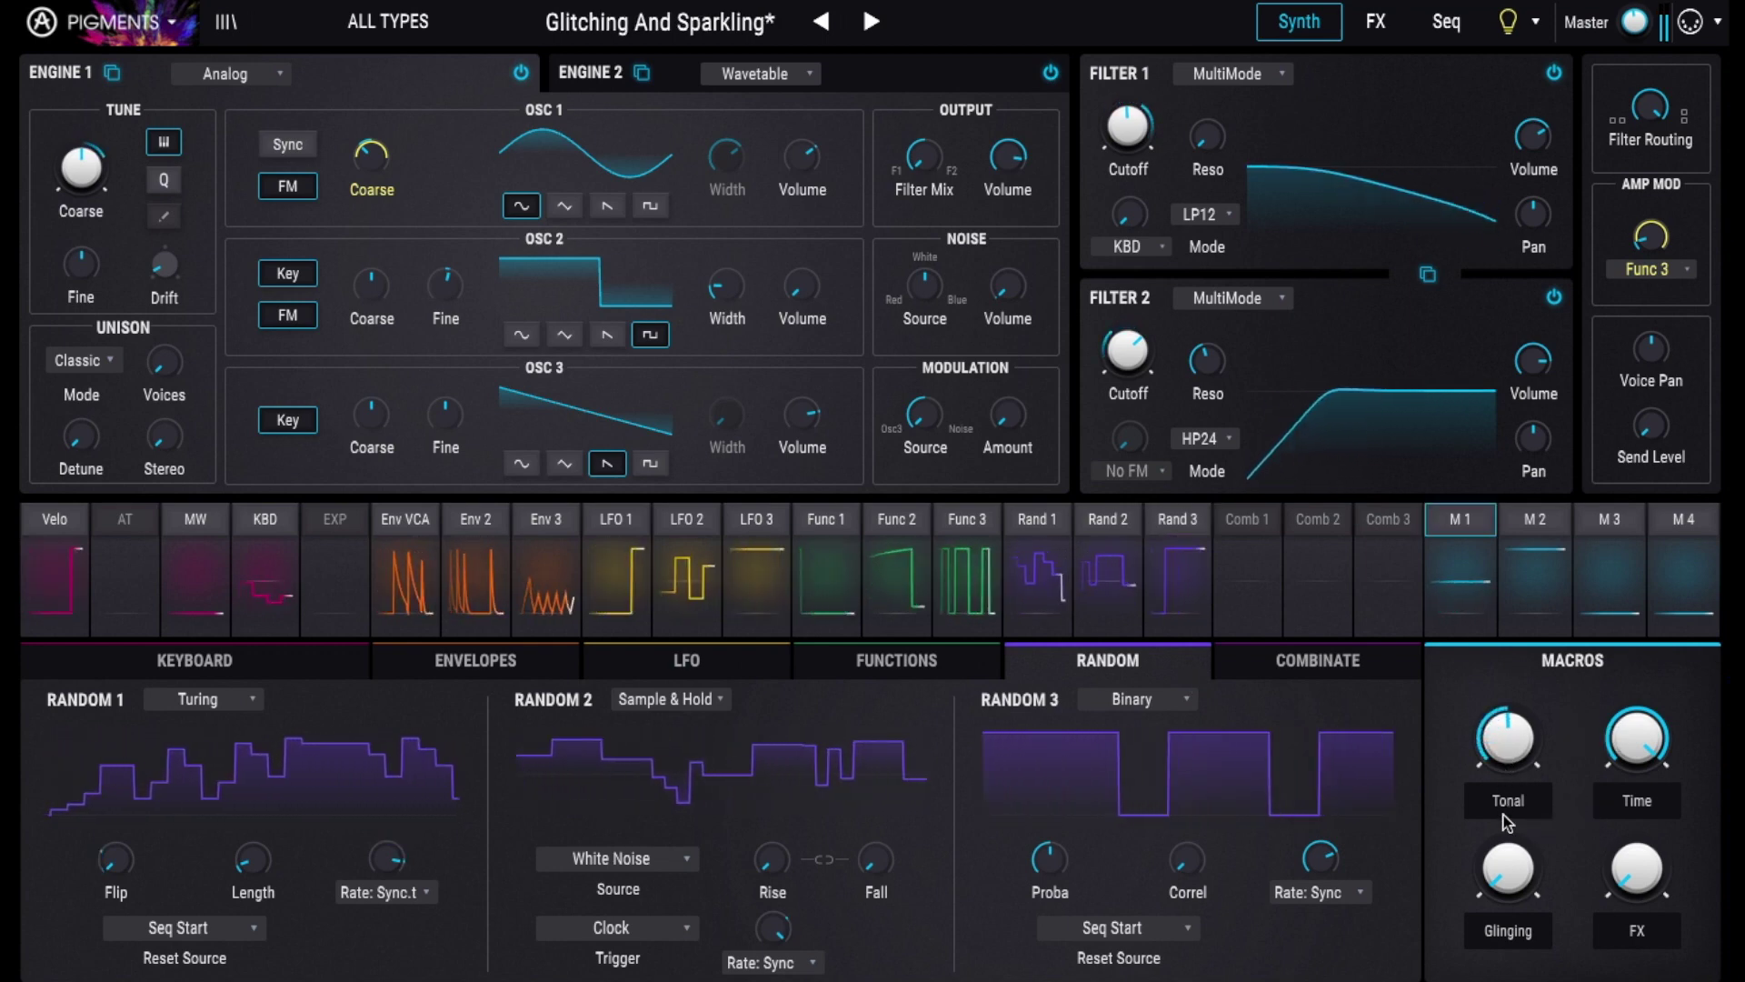
left_click_drag(1508, 878, 1508, 816)
left_click_drag(1632, 861, 1632, 807)
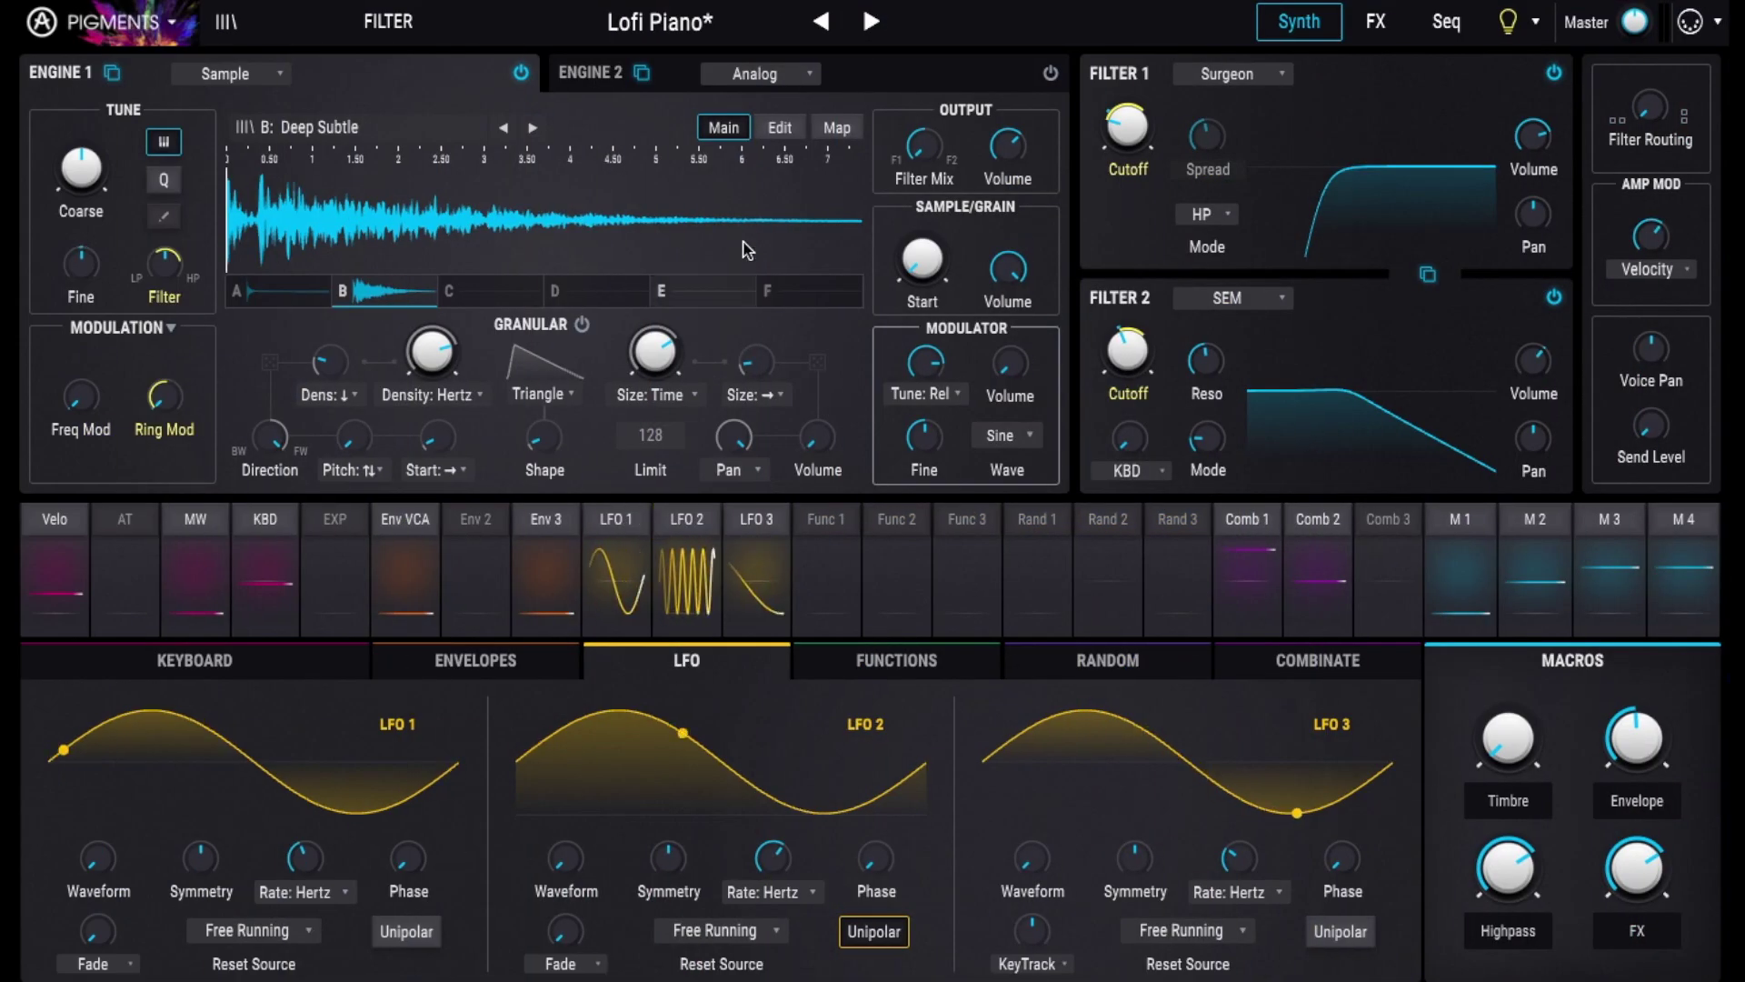
Step: Reload the Lofi Piano preset by stepping to the previous preset and back
left_click(821, 20)
left_click(871, 22)
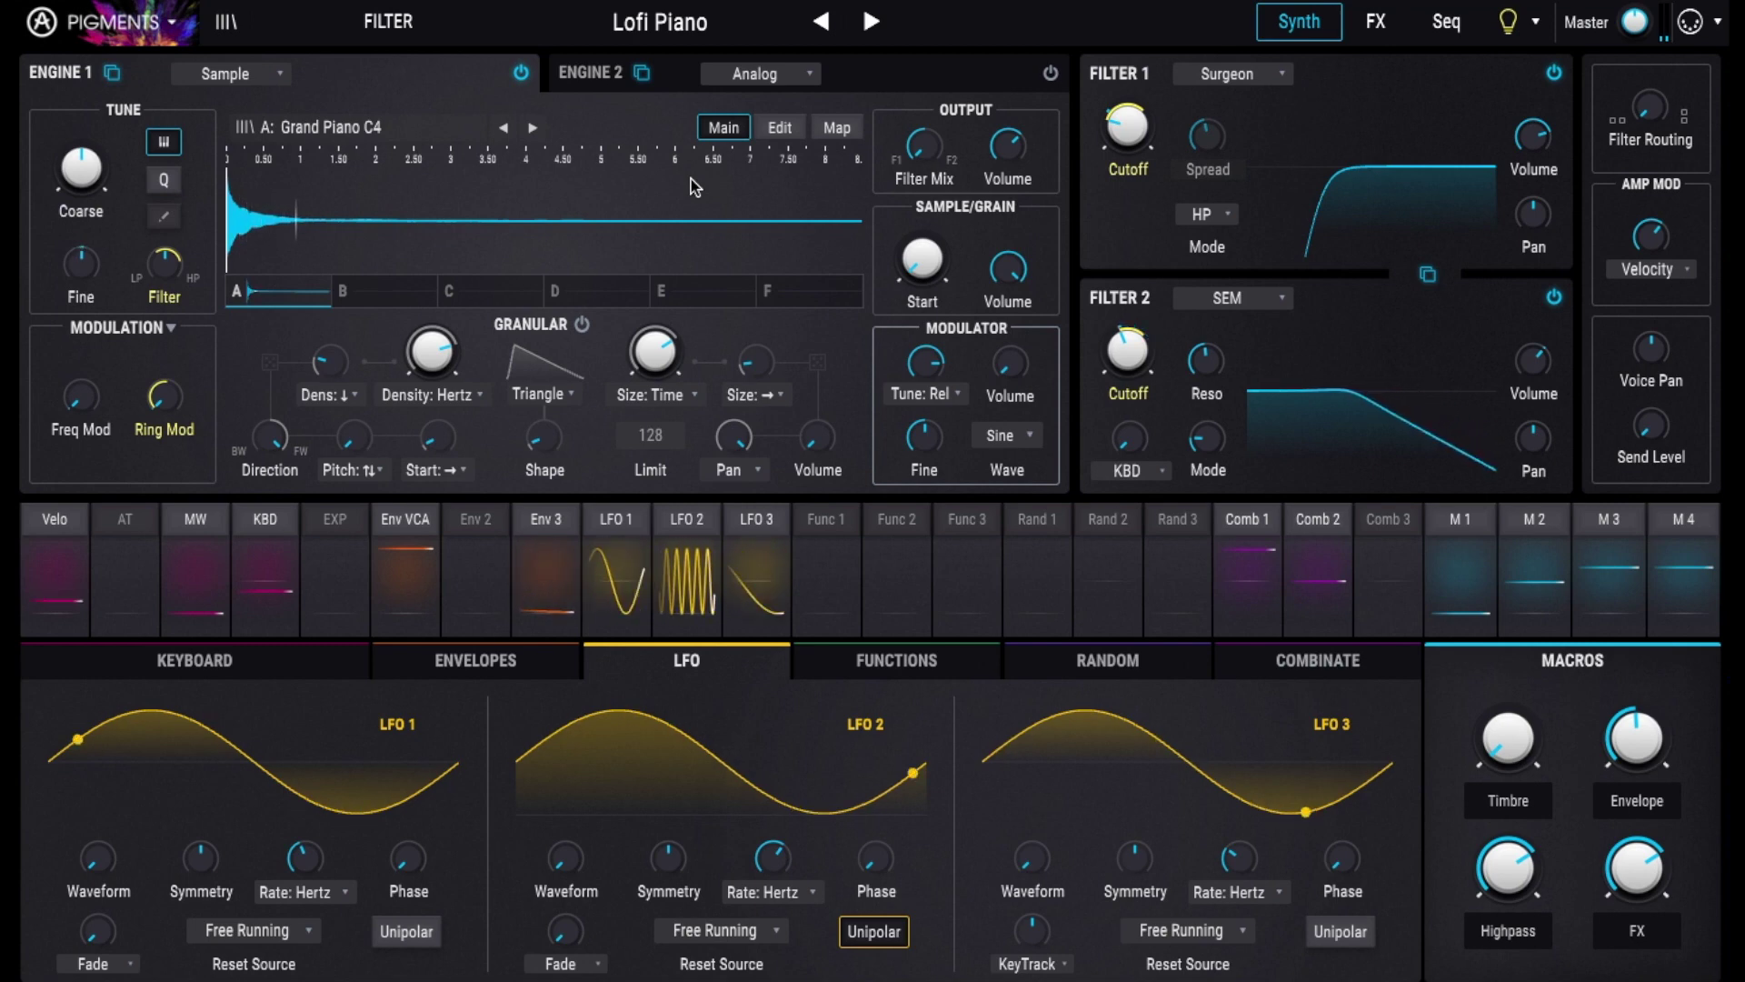
Step: Raise Engine 1's Ring Mod amount and try out Freq Mod, returning it to zero
left_click(1460, 573)
mouse_move(166, 400)
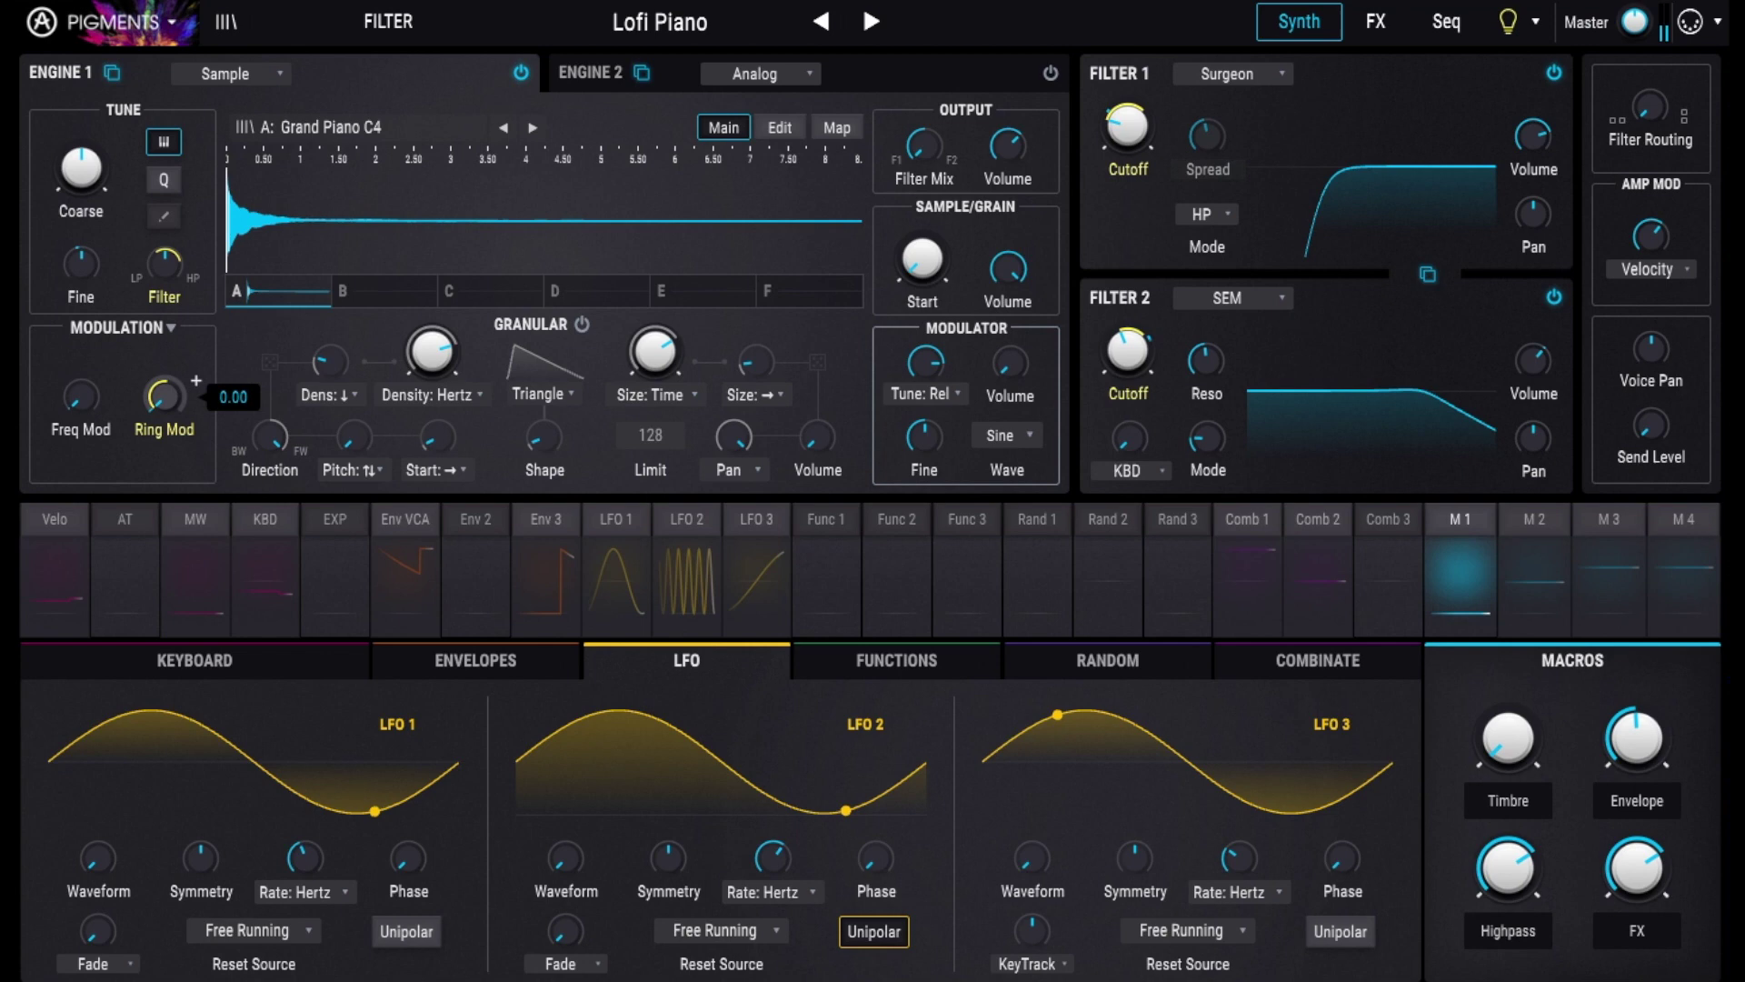
left_click_drag(167, 400, 66, 405)
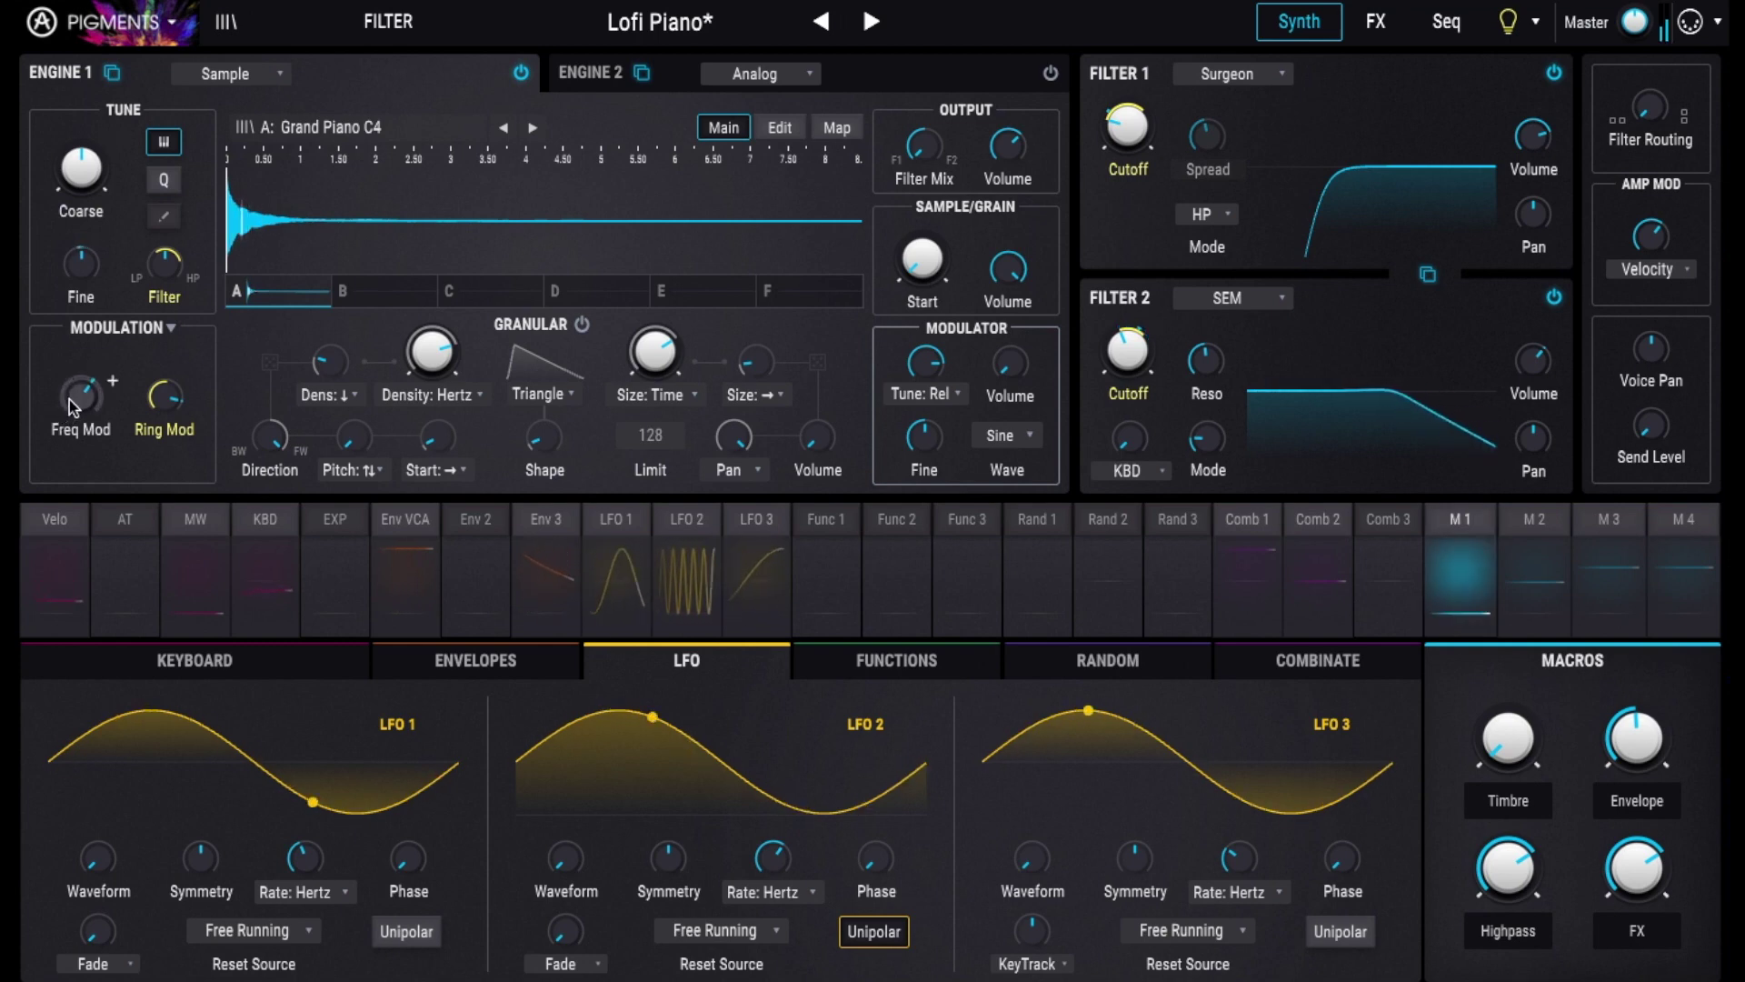
left_click_drag(69, 398, 69, 400)
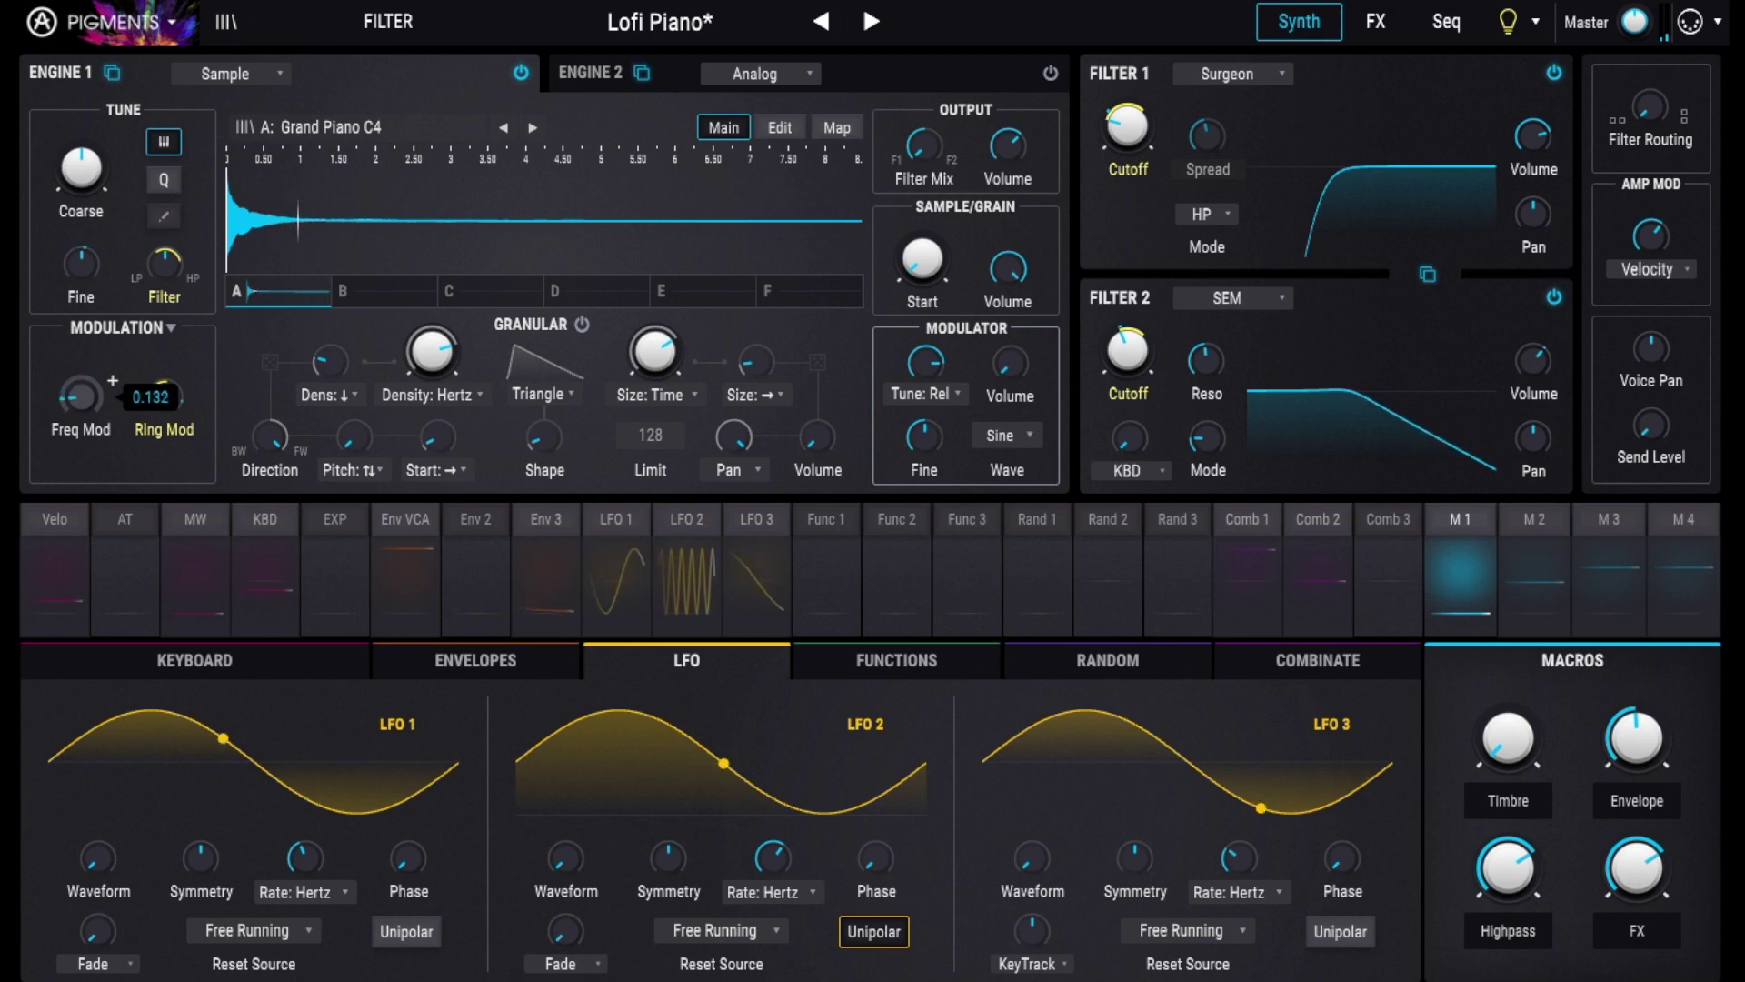
left_click_drag(66, 402, 66, 404)
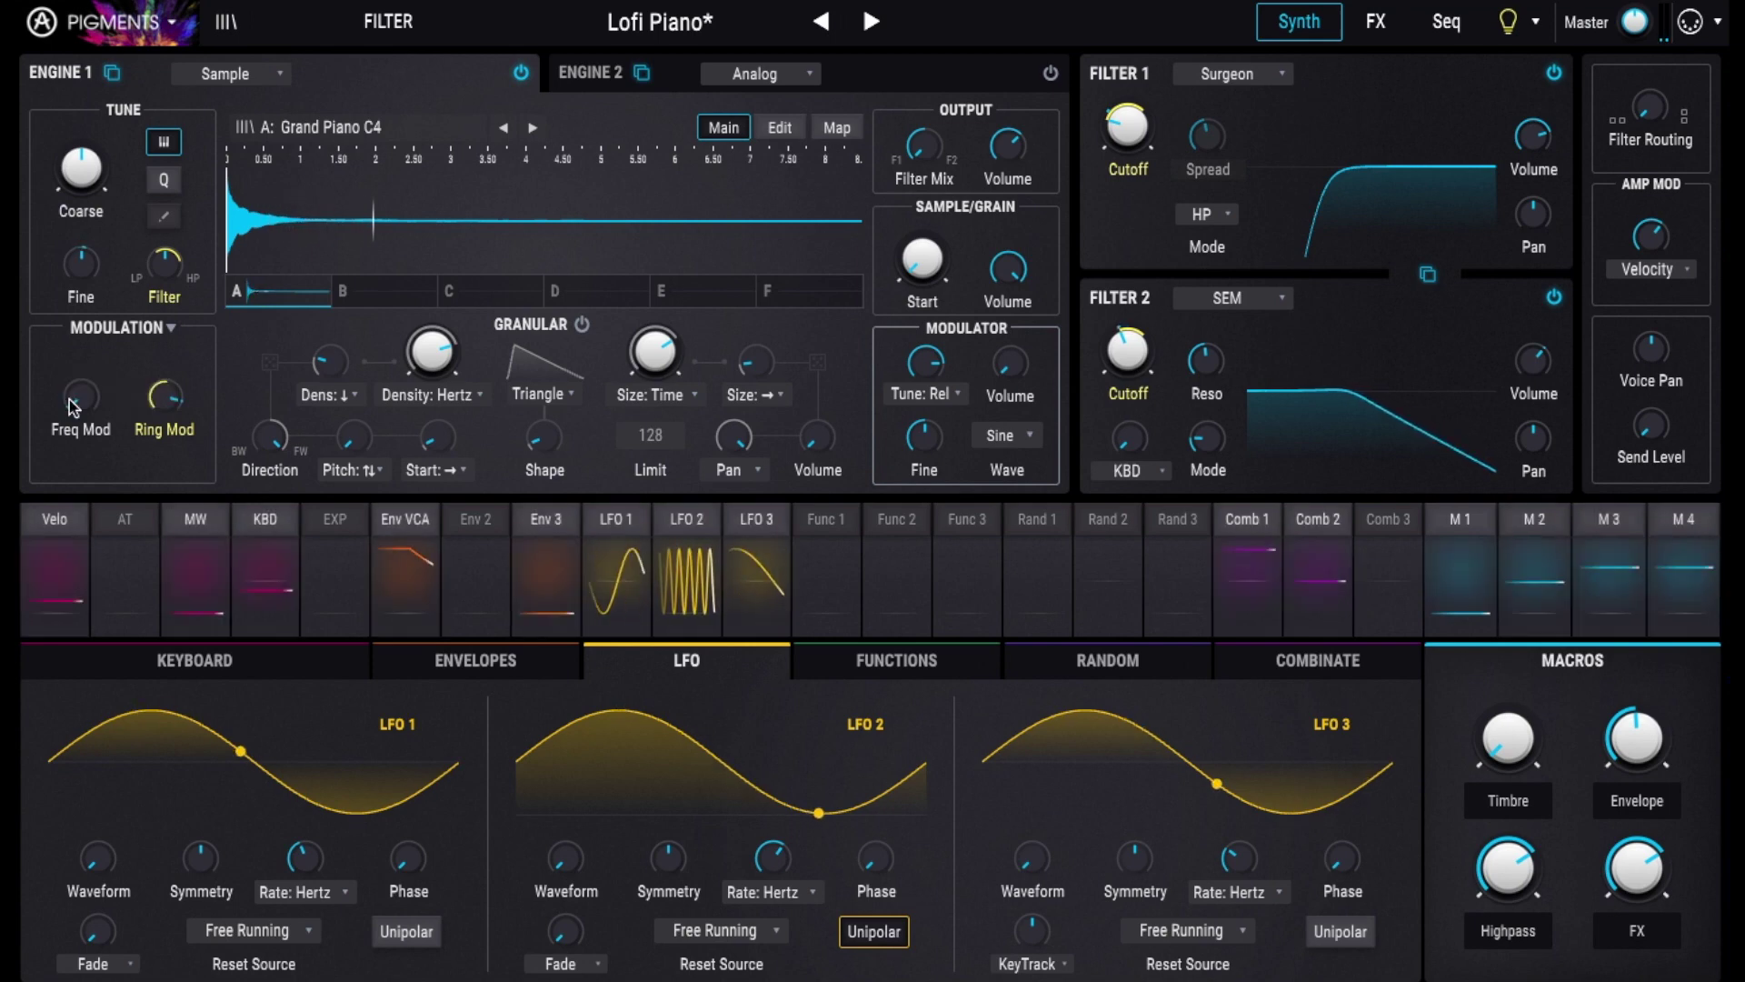
Step: Load the Marimba C2 sample from Bells & Mallets into sample slot B of Engine 1
left_click(386, 288)
left_click(463, 209)
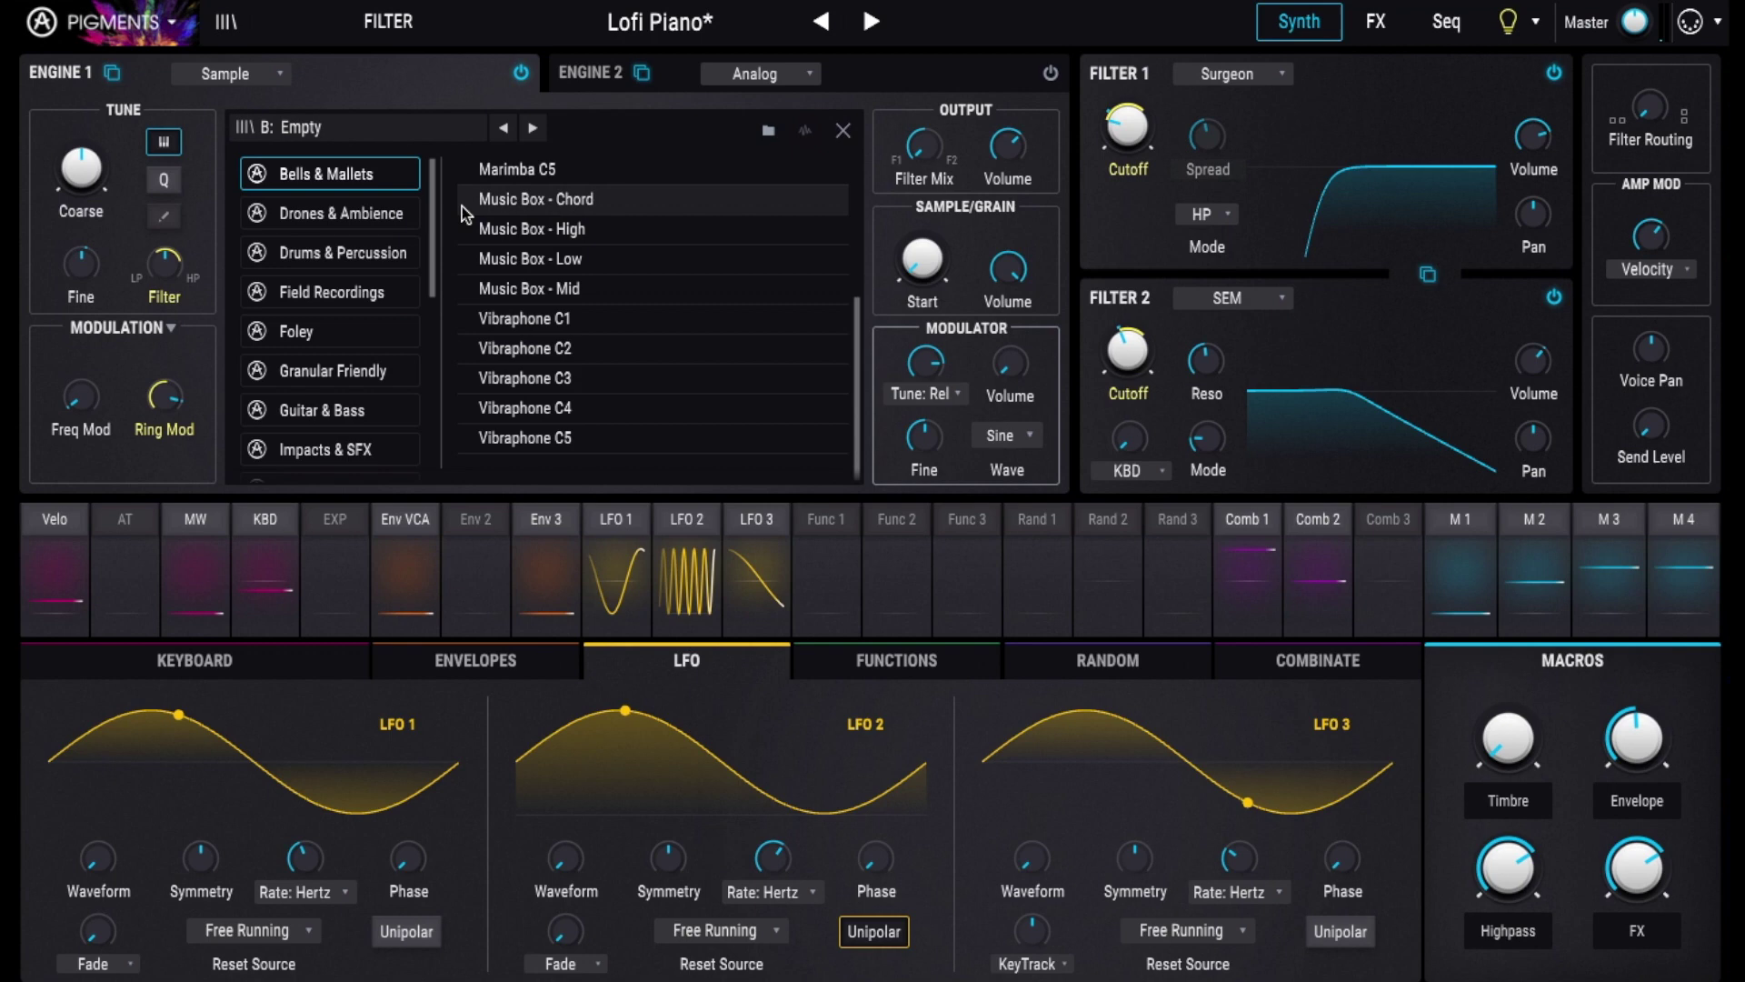
scroll(402, 235, "down", 8)
scroll(402, 241, "up", 9)
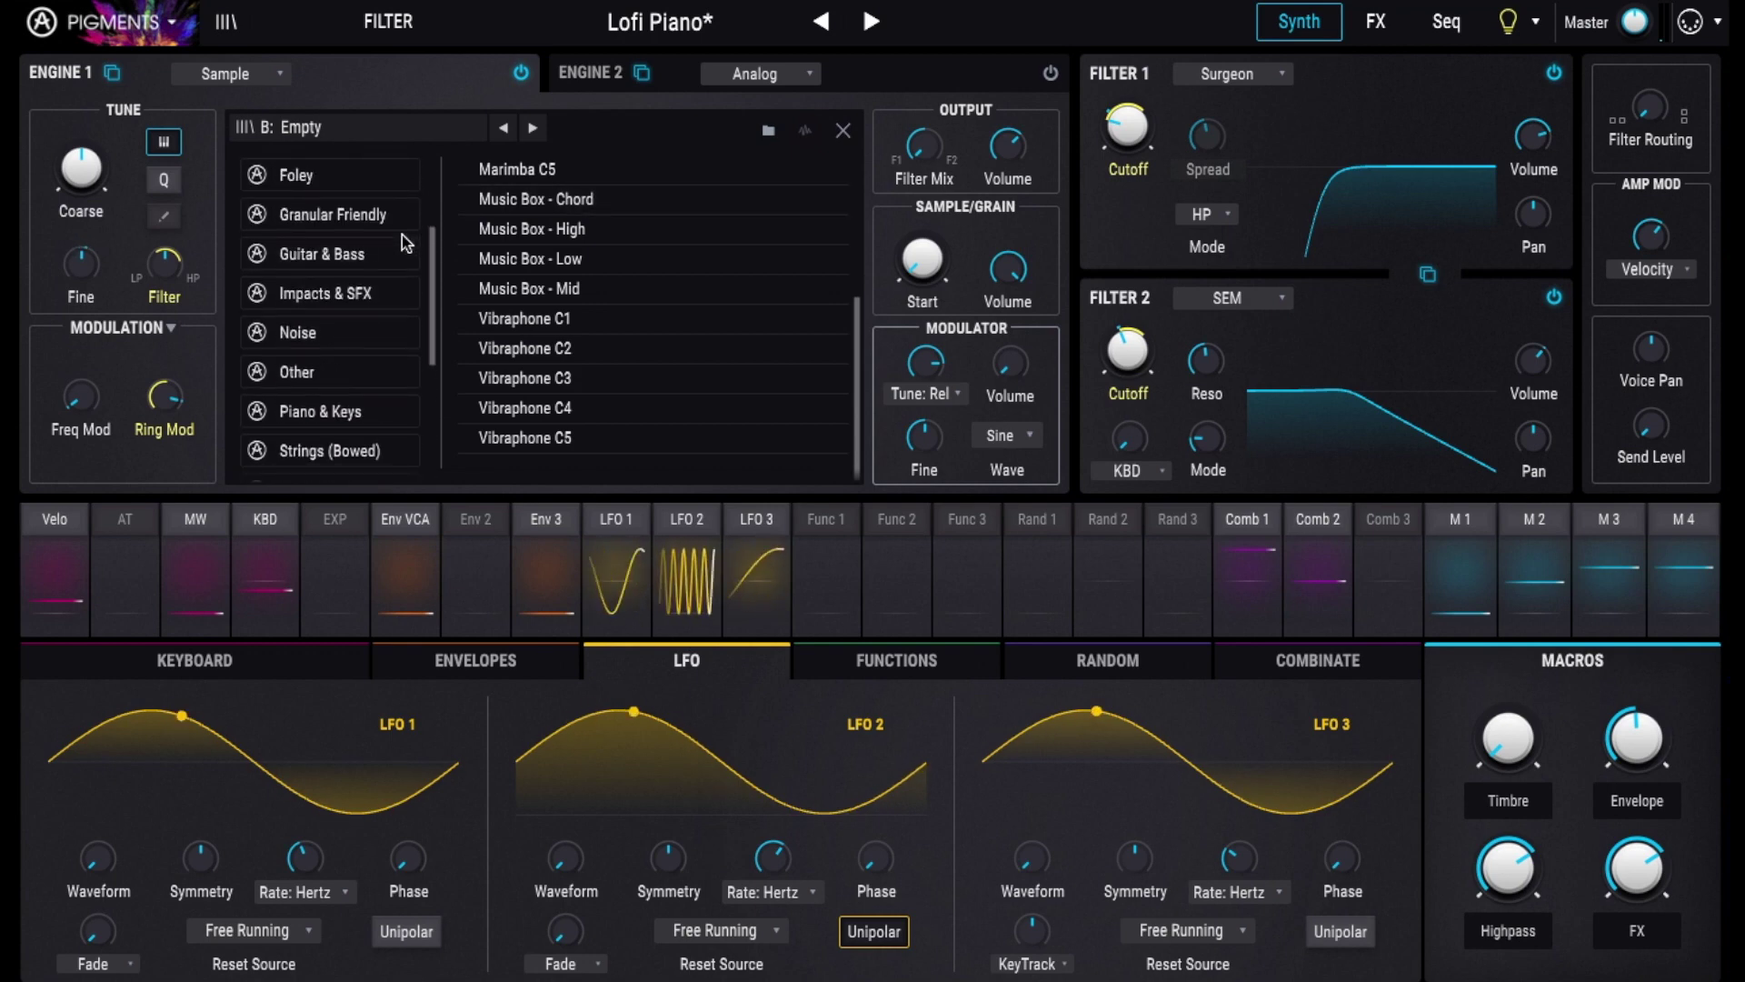
left_click(333, 334)
scroll(309, 231, "up", 1)
left_click(322, 176)
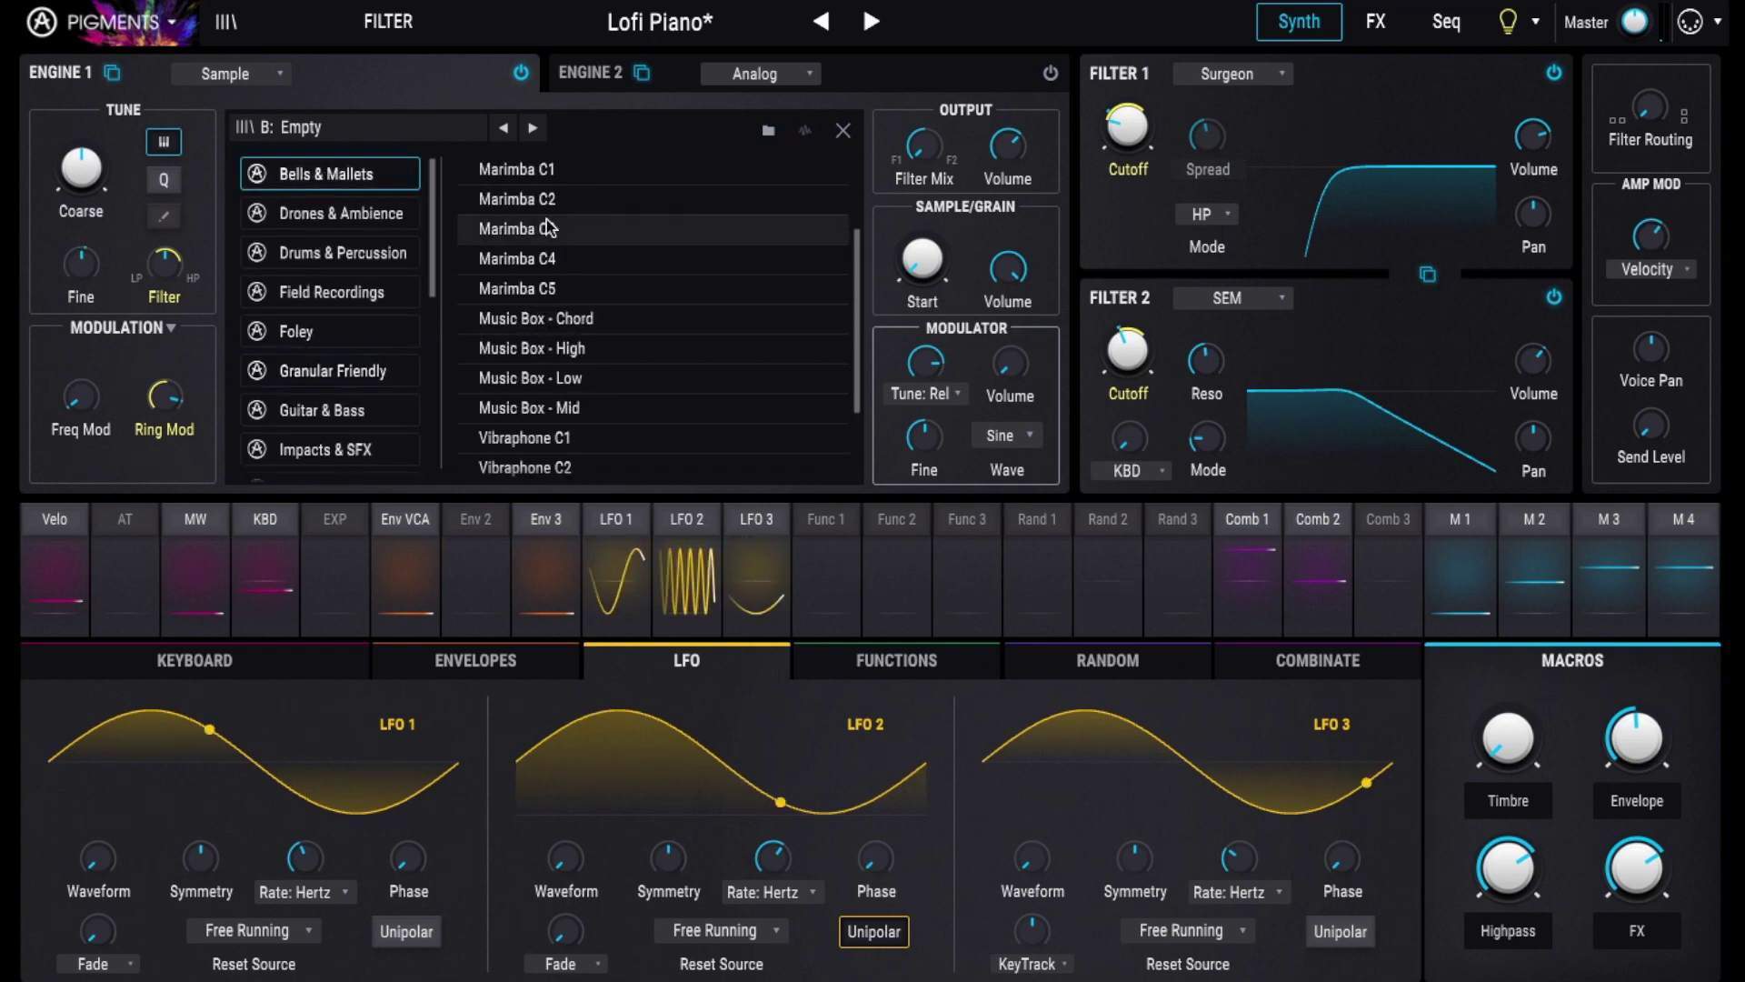
double_click(556, 203)
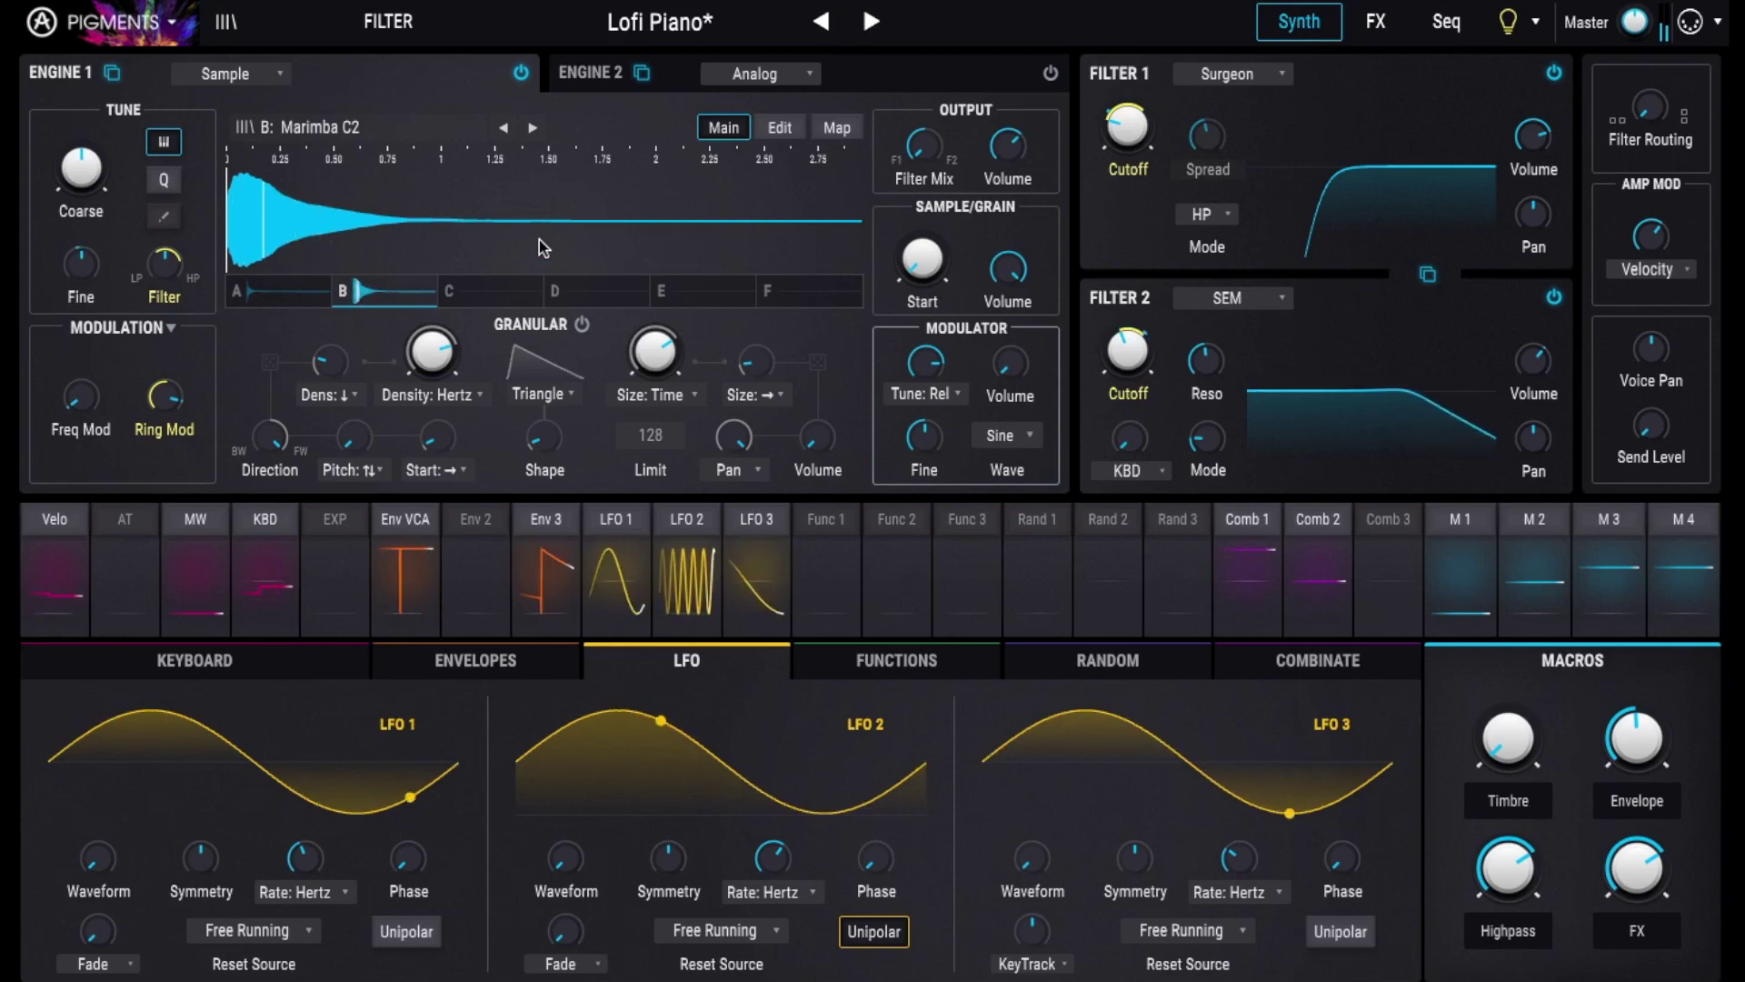
Step: Load the Music Box - Mid sample into sample slot C of Engine 1
left_click(494, 296)
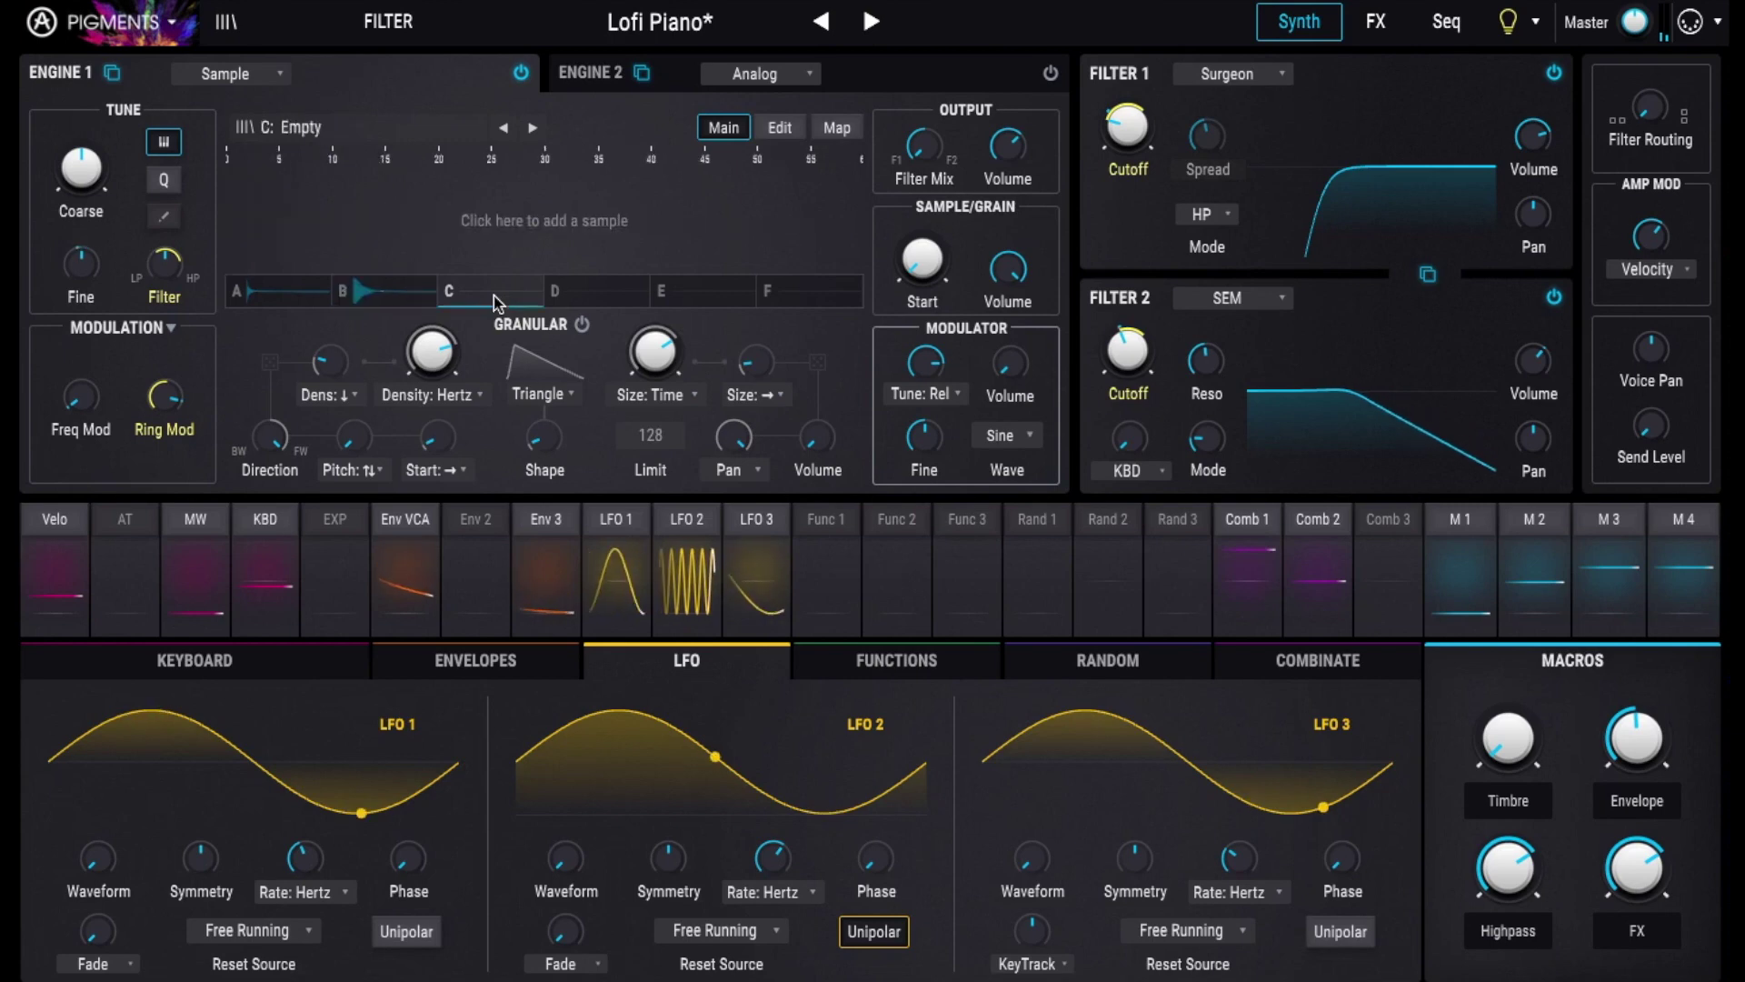
left_click(524, 227)
scroll(576, 300, "down", 2)
left_click(576, 341)
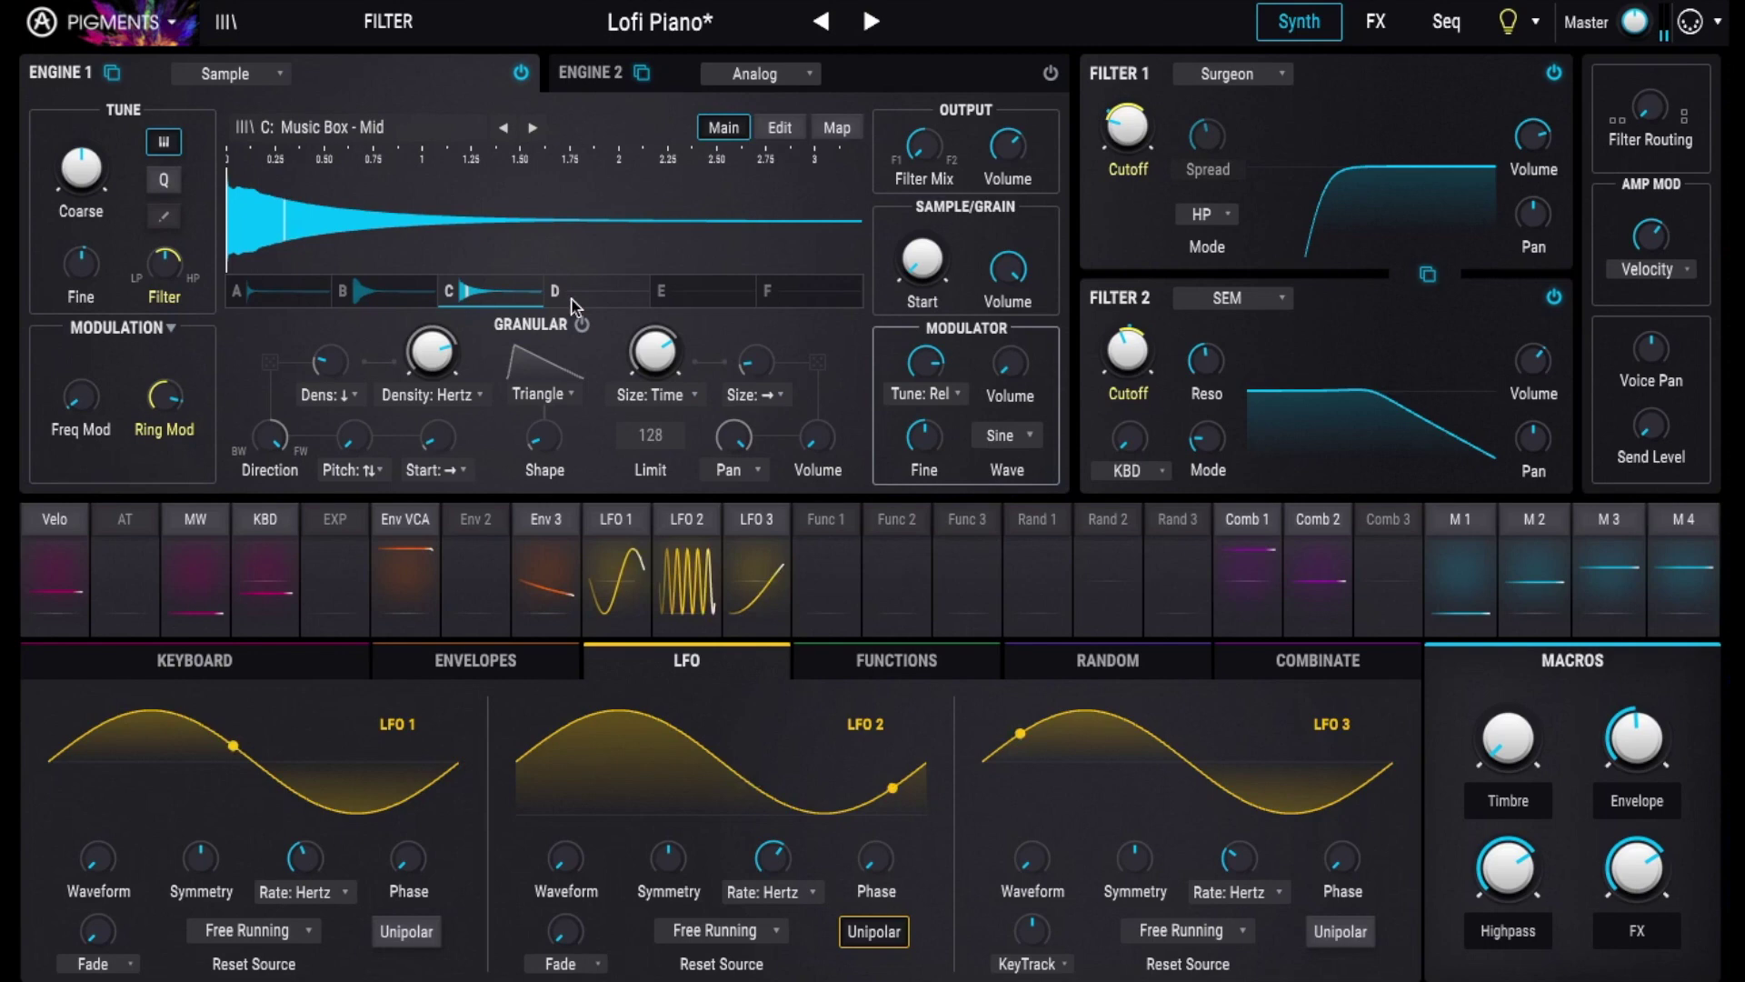
Step: Load the Steel Acoustic C5 sample from Guitar & Bass into sample slot D of Engine 1
left_click(580, 291)
left_click(580, 221)
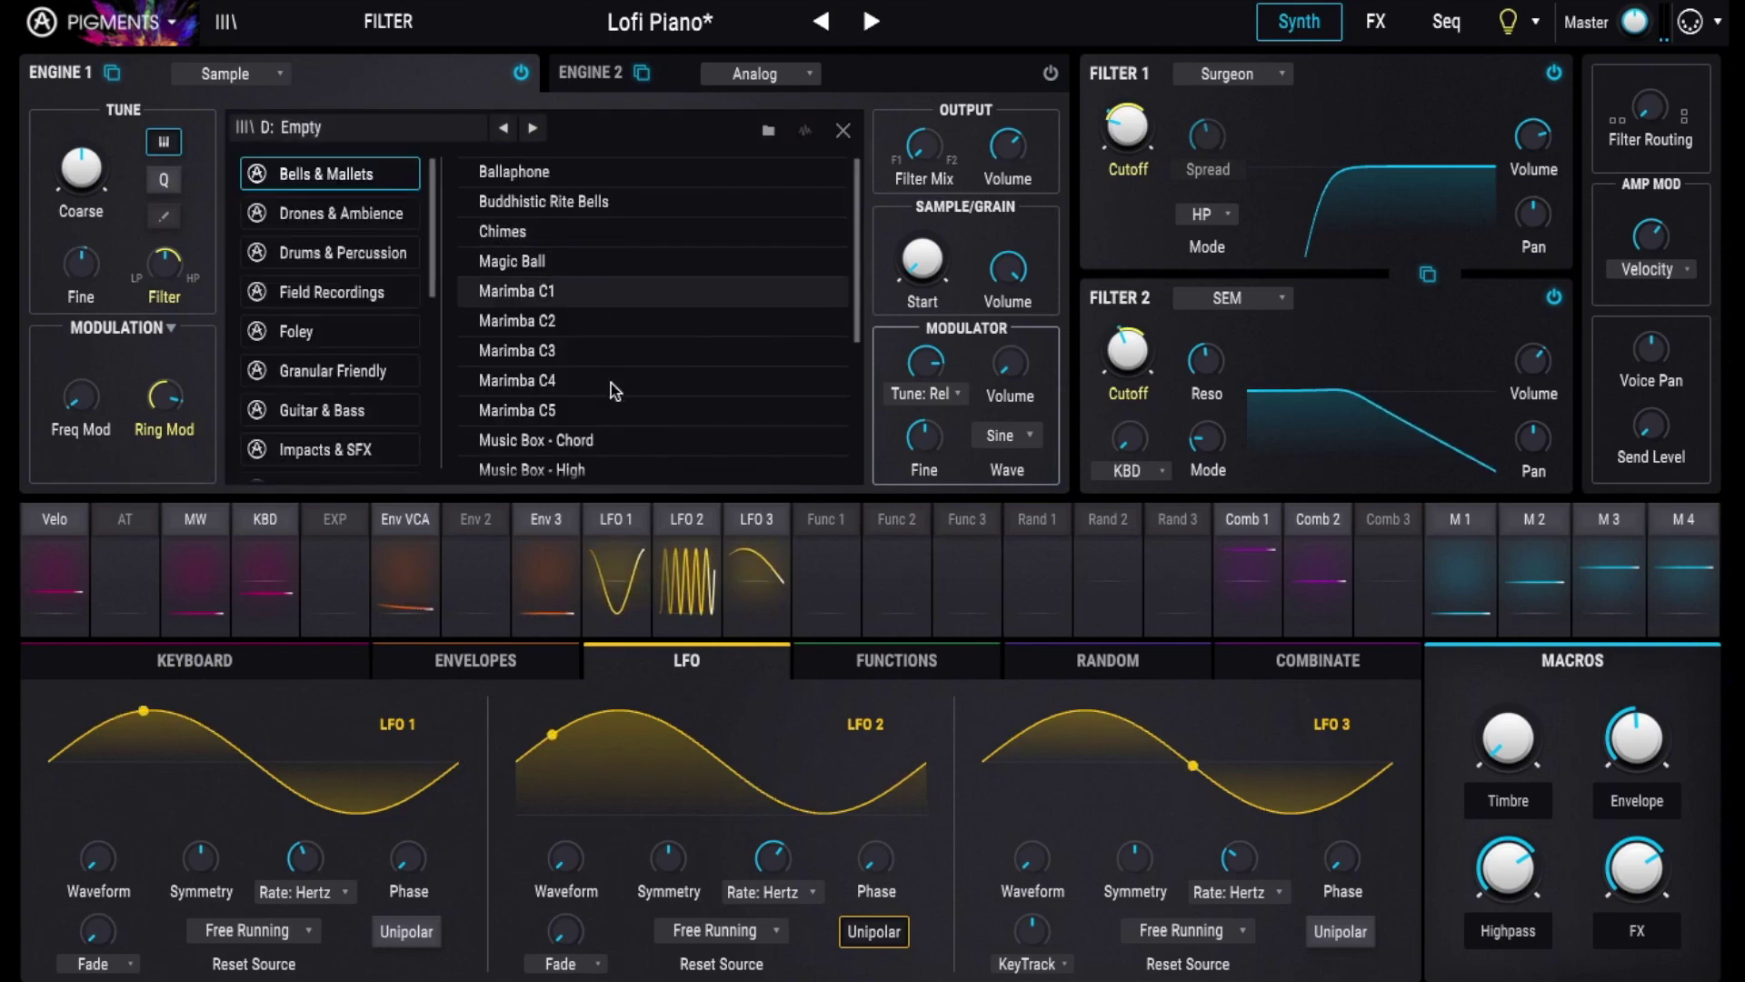
scroll(608, 409, "down", 3)
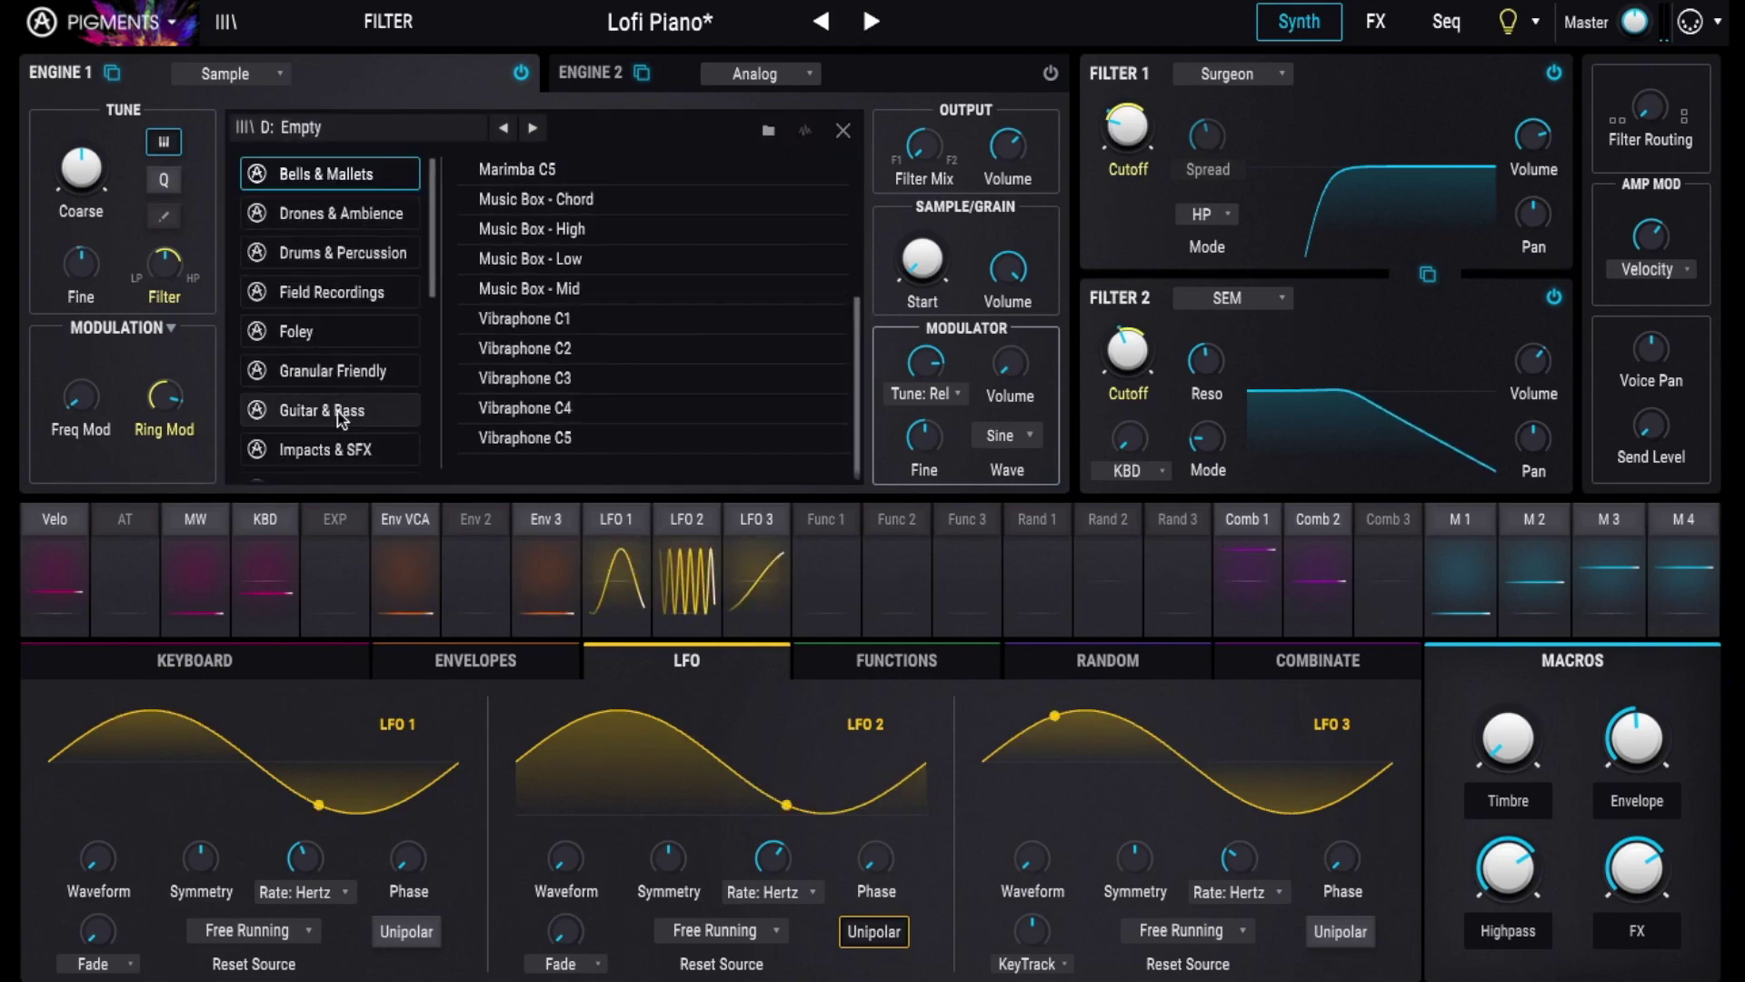
left_click(327, 410)
scroll(604, 356, "down", 5)
left_click(600, 409)
left_click(599, 411)
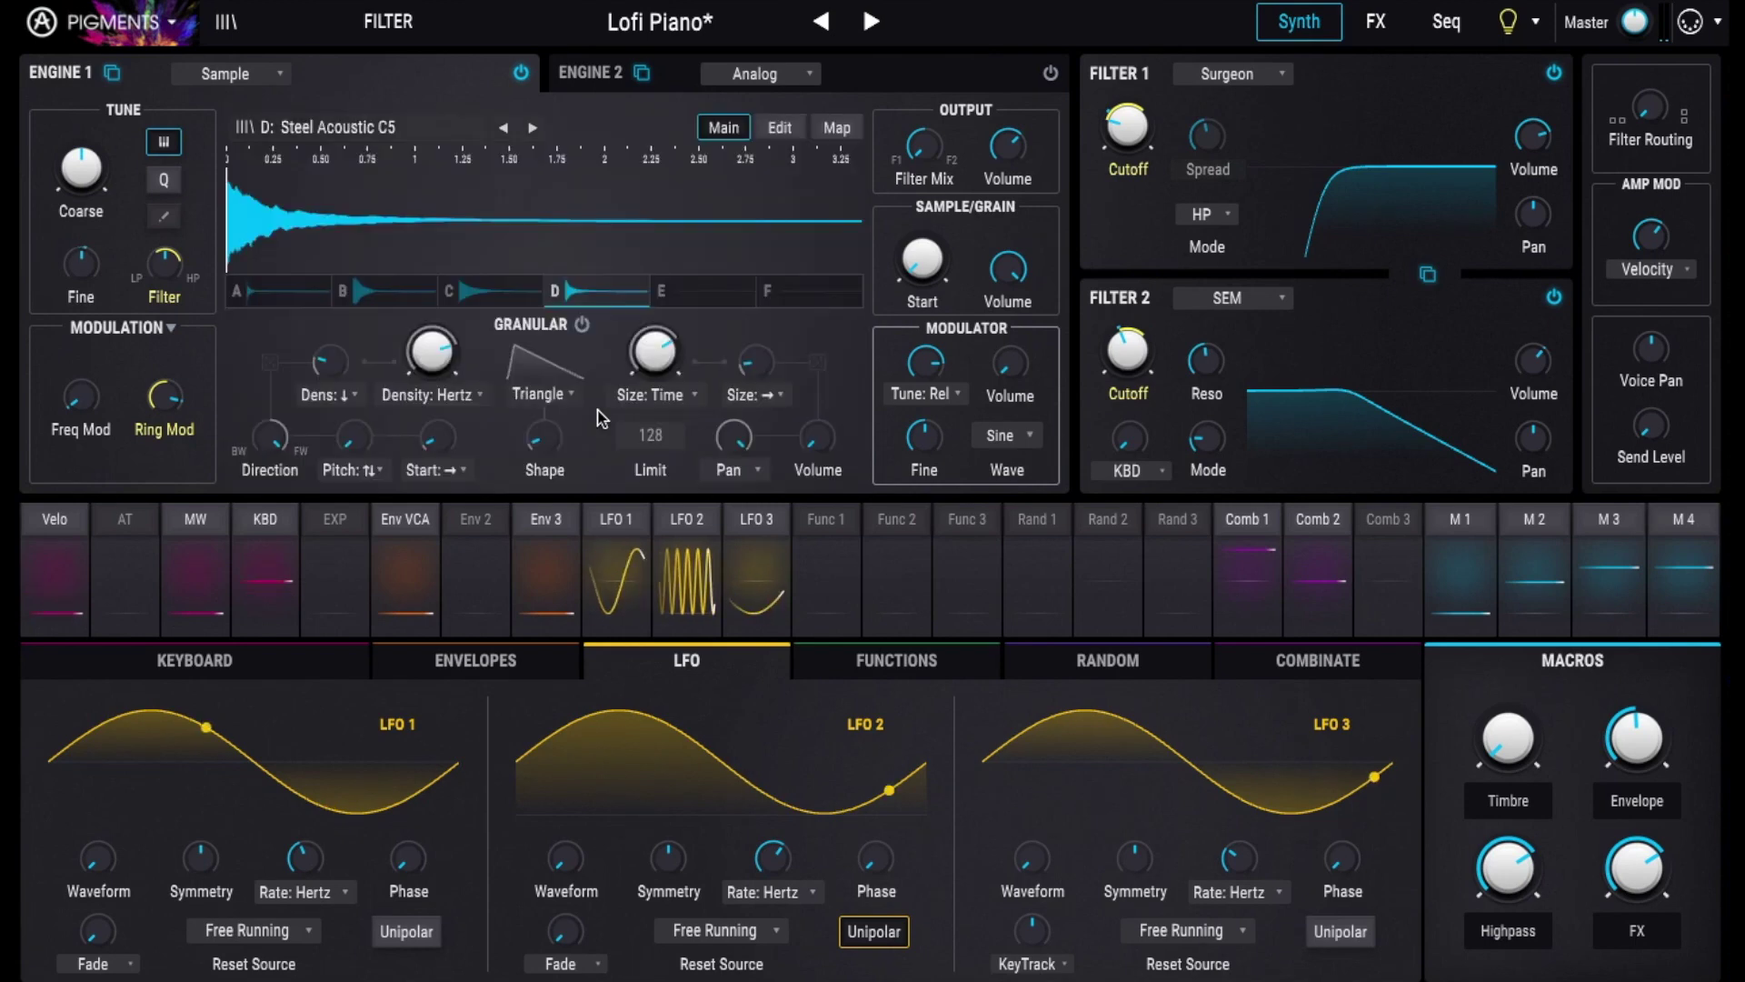
Step: Open the sample map and choose sample A, followed by sample B, in Single mode
left_click(834, 128)
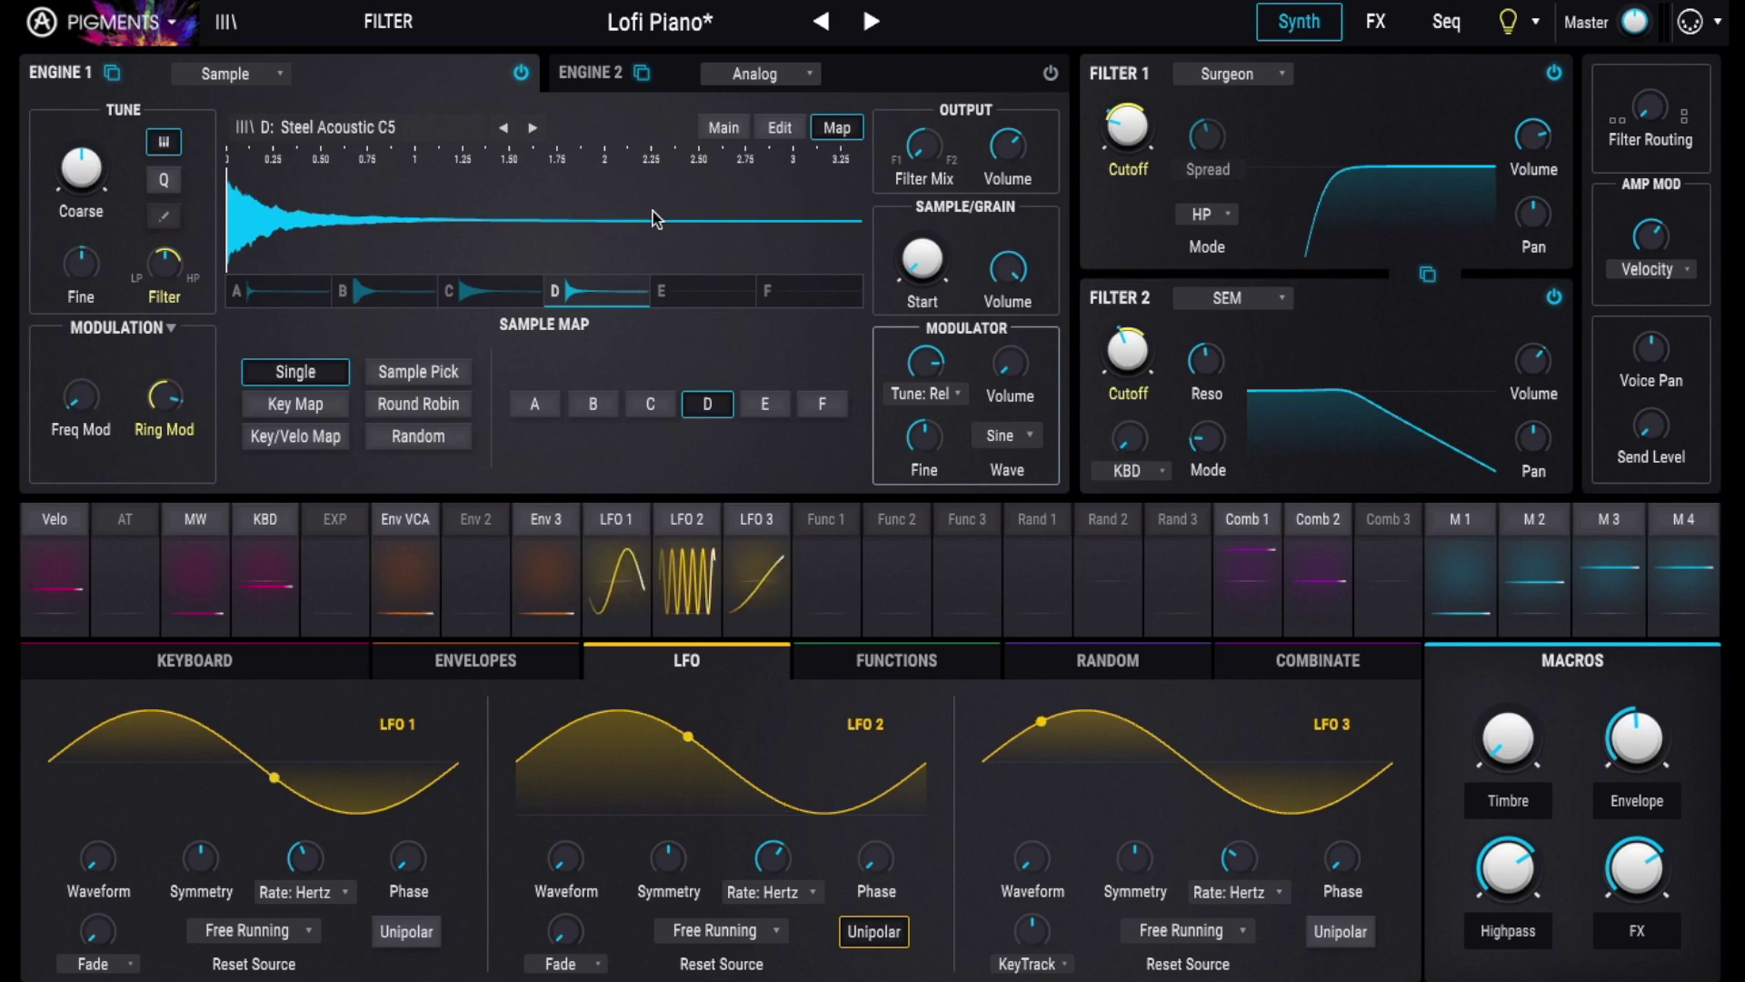
left_click(531, 407)
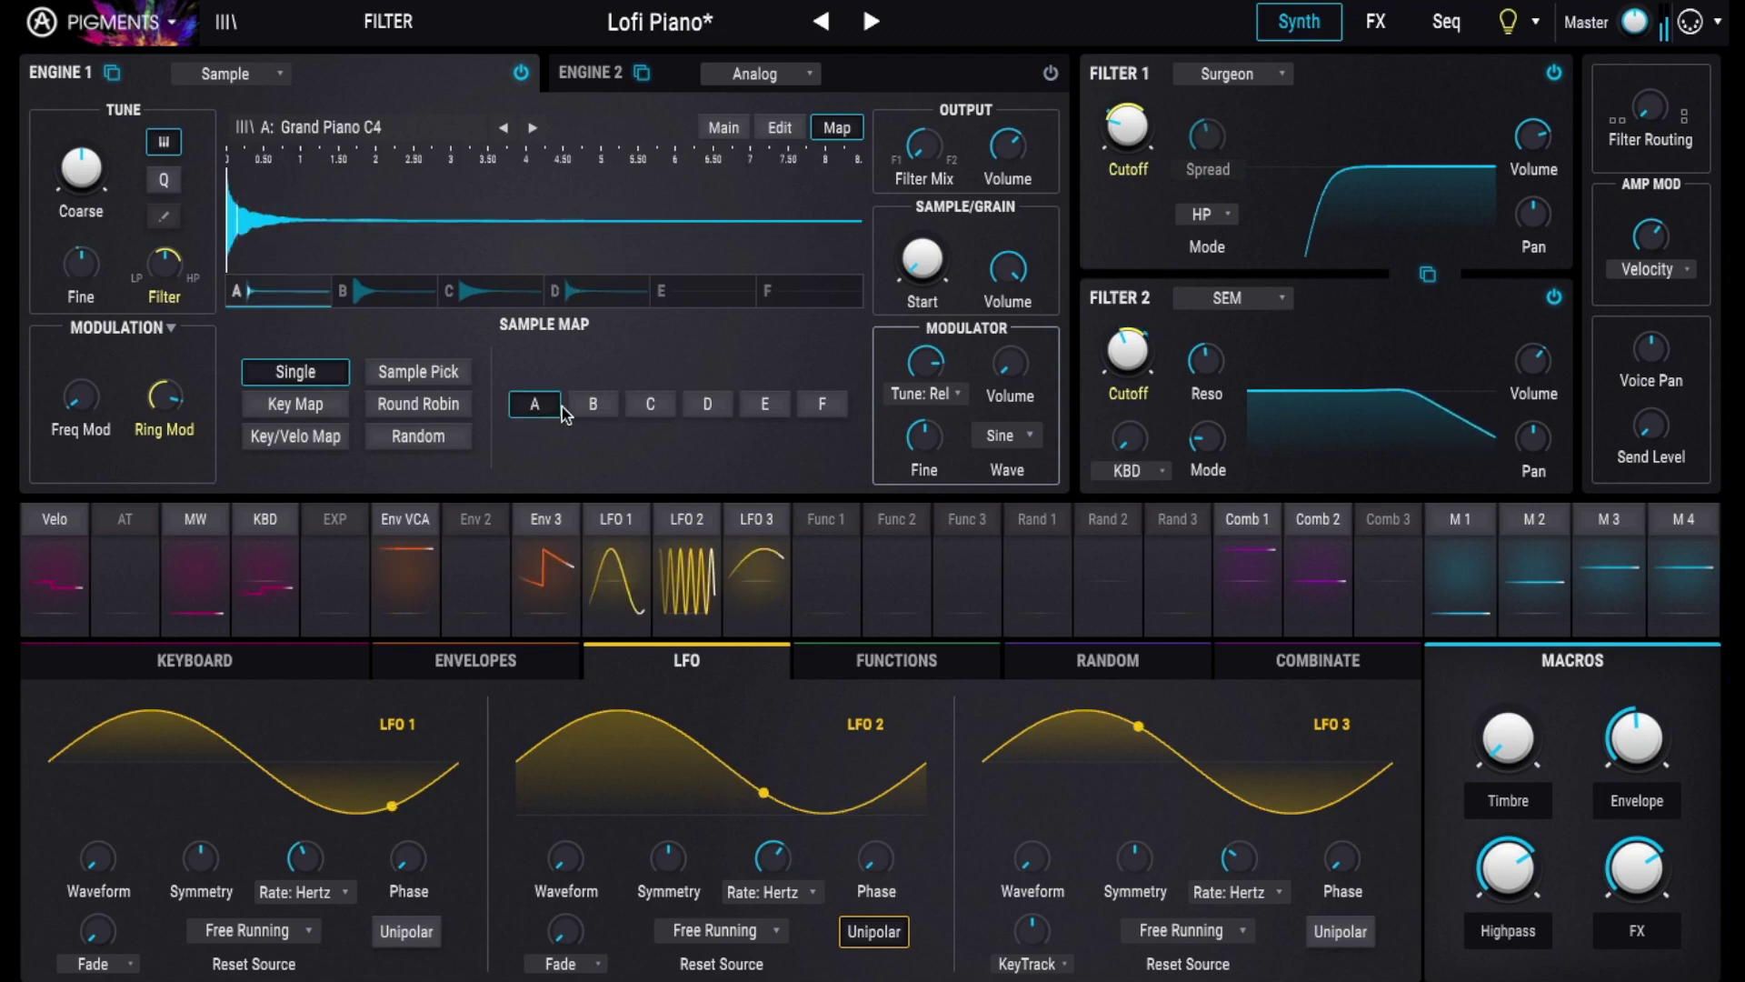
left_click(587, 409)
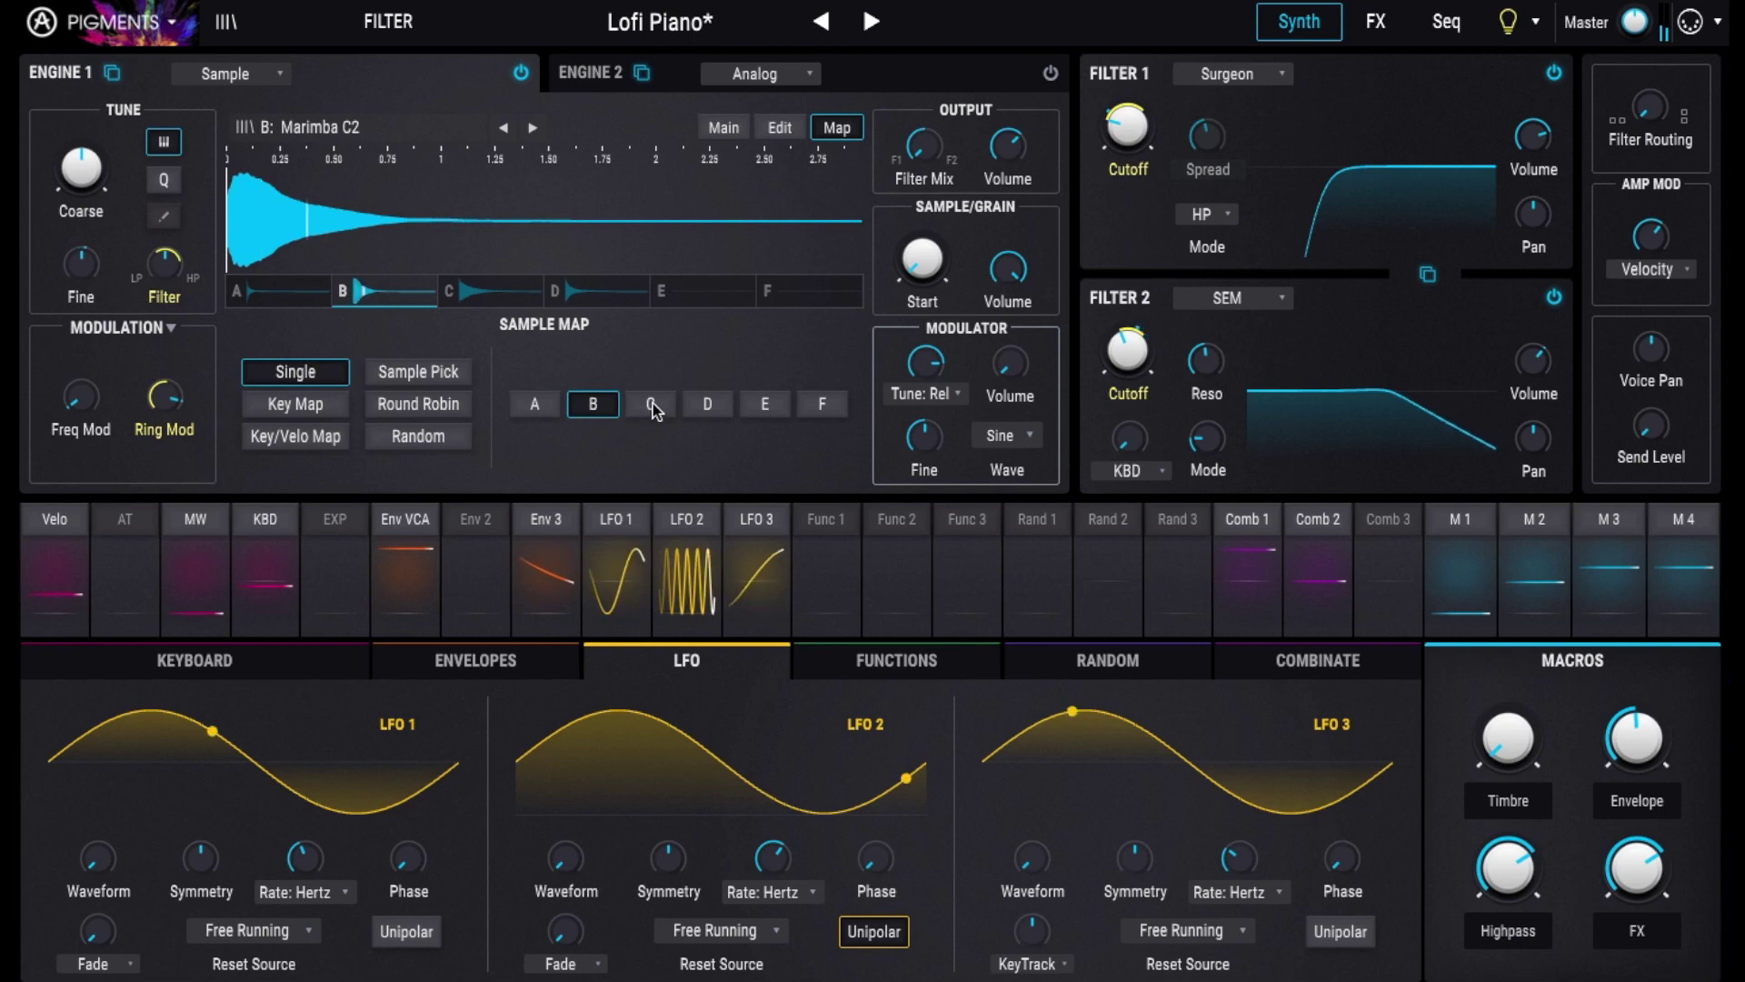
Step: Try the Key Map mode, switch the sample map to Sample Pick and adjust the Sample Pick knob
left_click(313, 417)
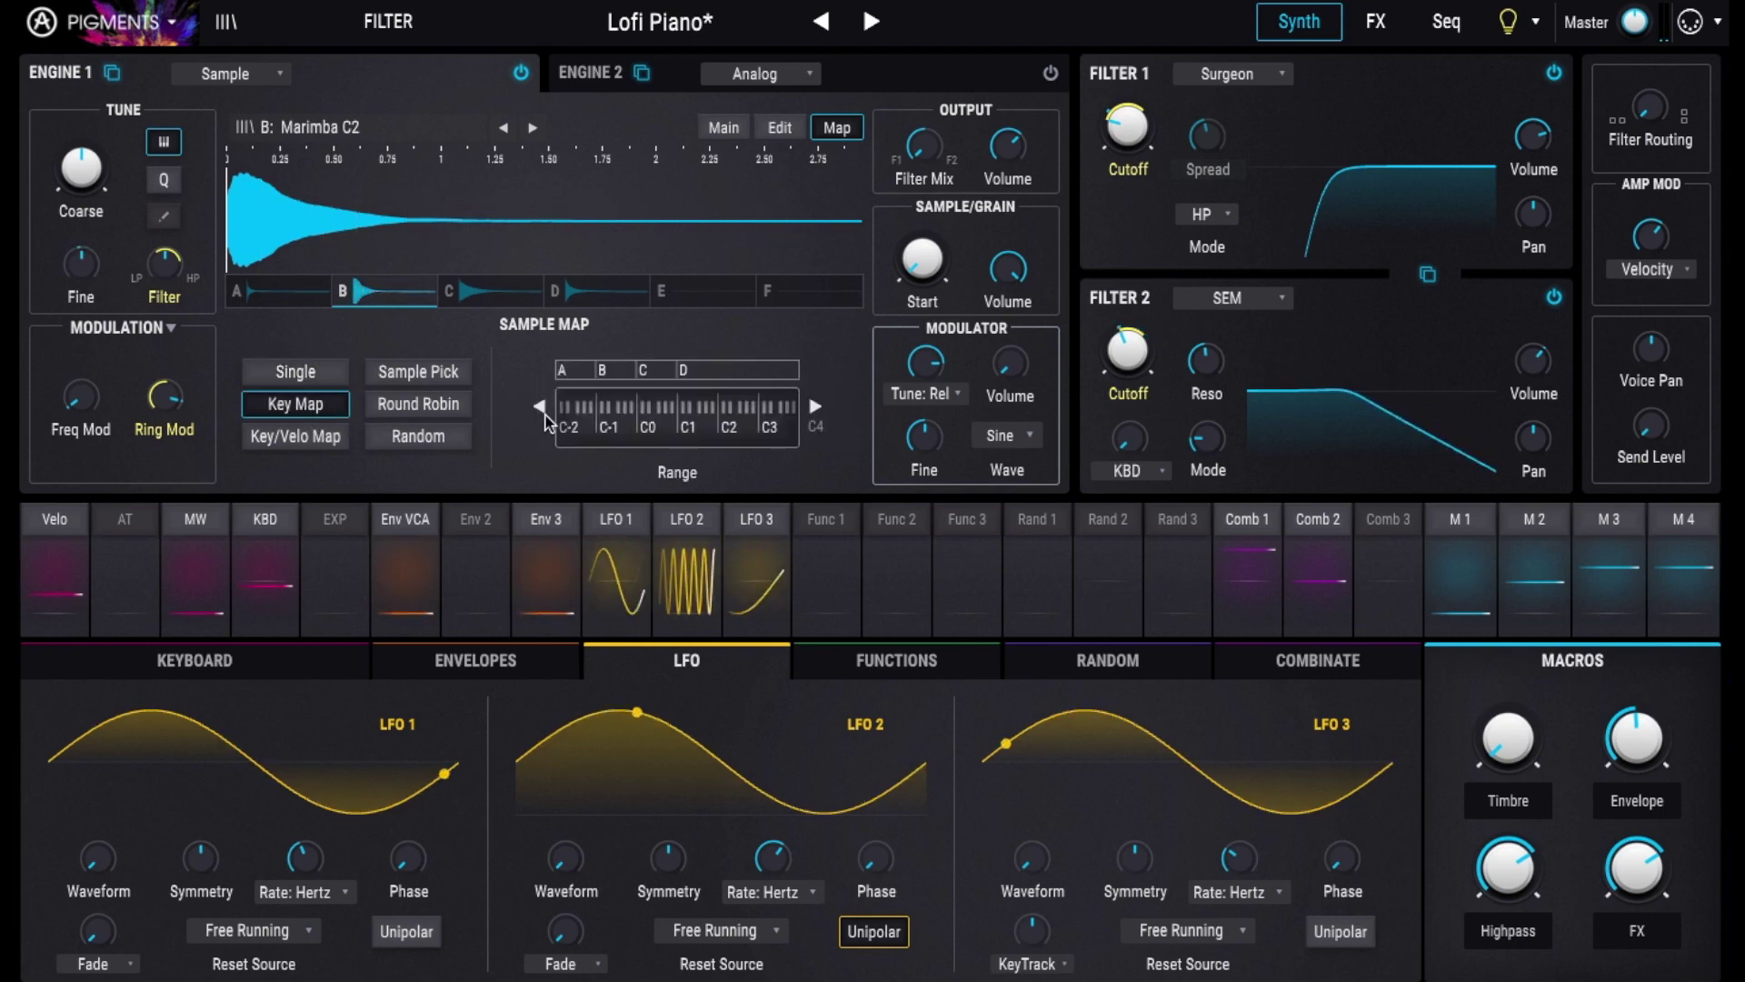
left_click(418, 372)
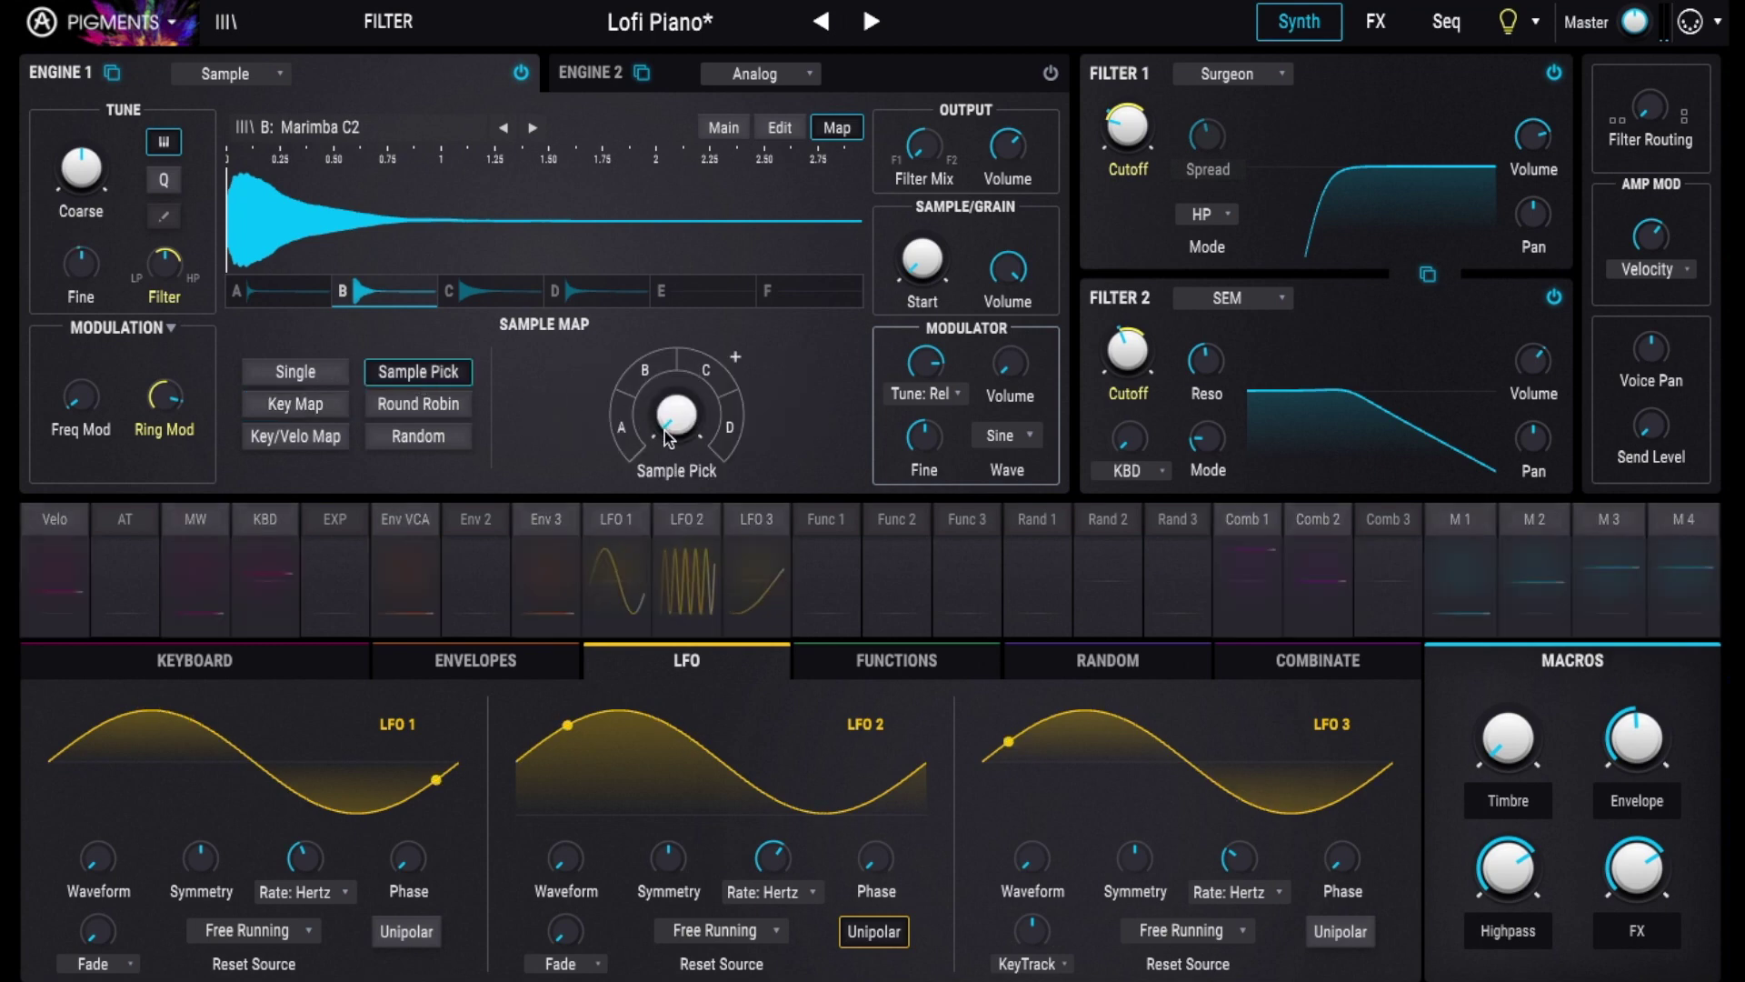
mouse_move(668, 439)
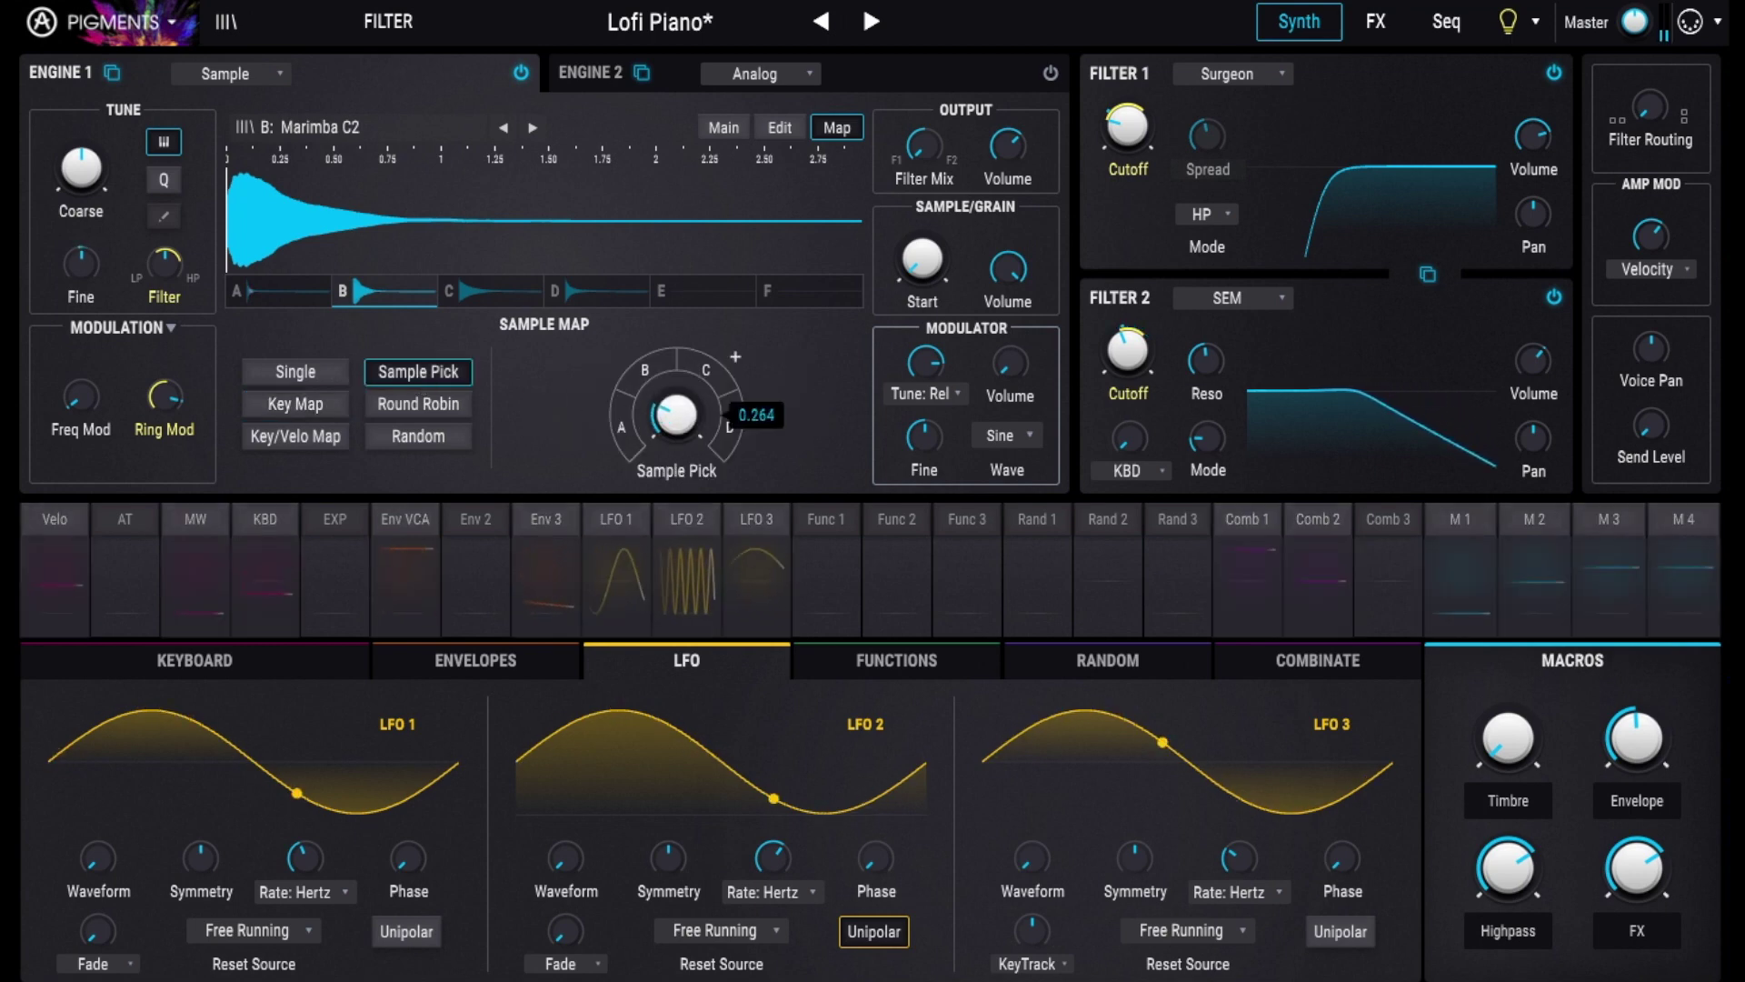
mouse_move(675, 418)
left_mouse_down()
mouse_move(675, 399)
mouse_move(664, 430)
left_mouse_up()
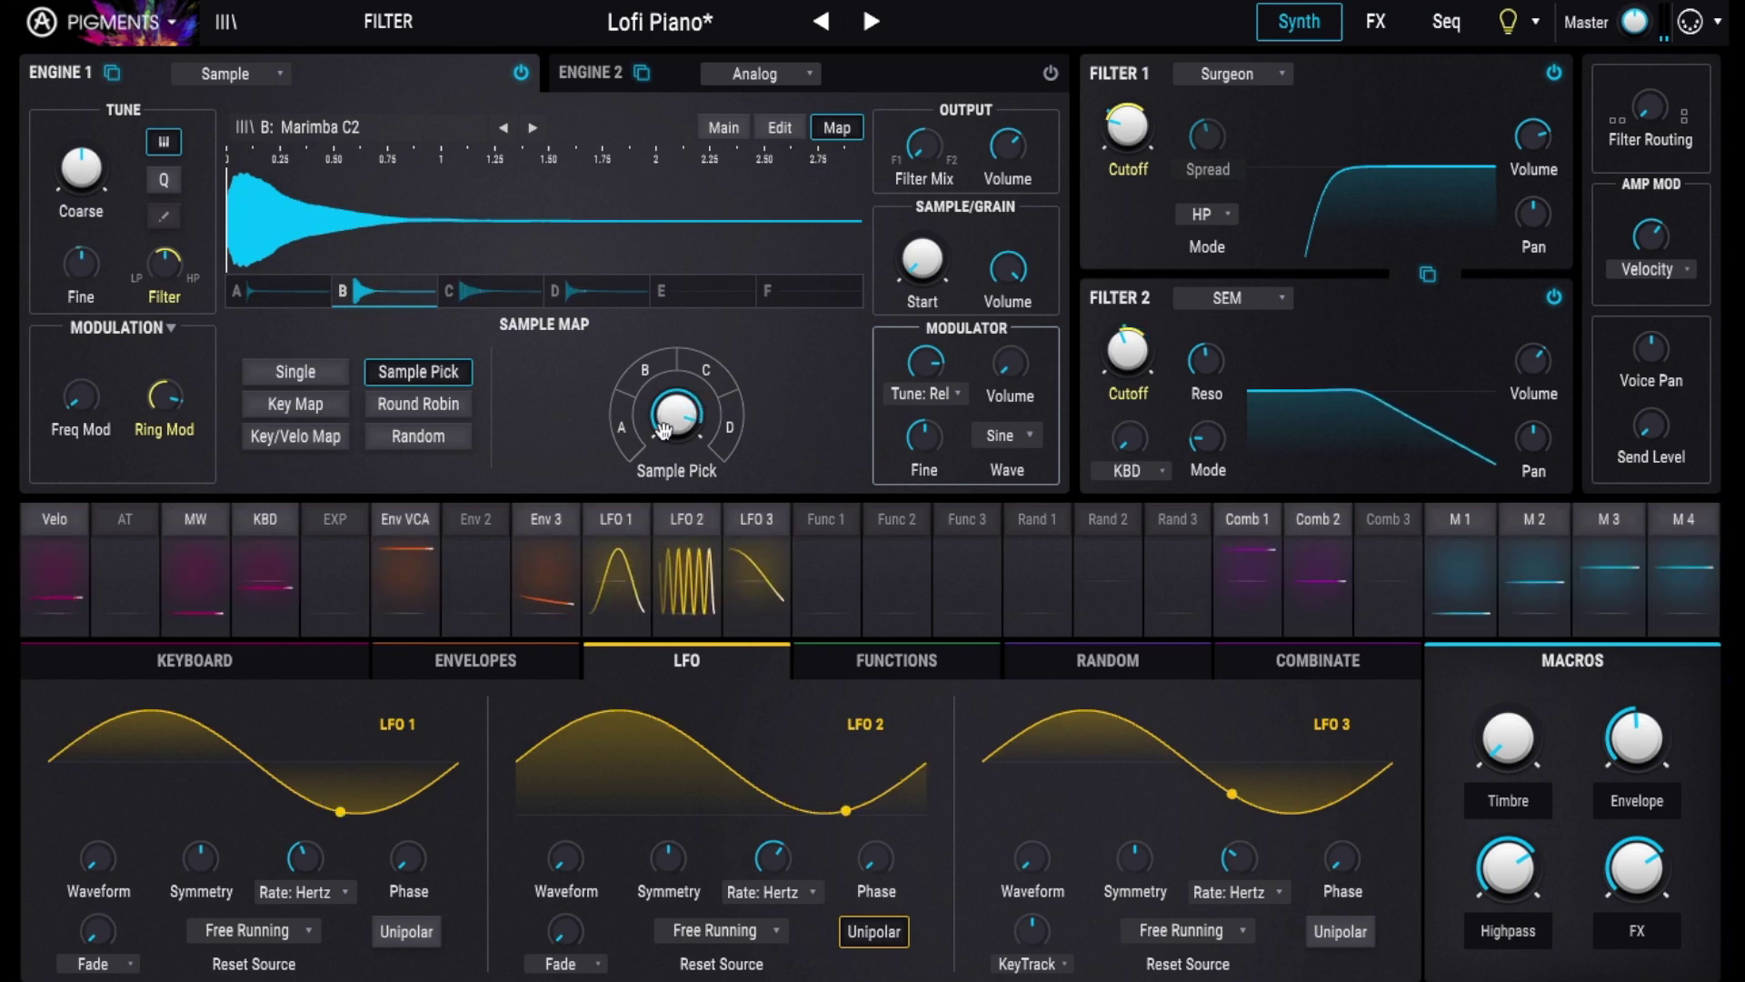
Step: Modulate Sample Pick with LFO 3 at an amount of -0.74 and return to the engine's main view
left_click(761, 531)
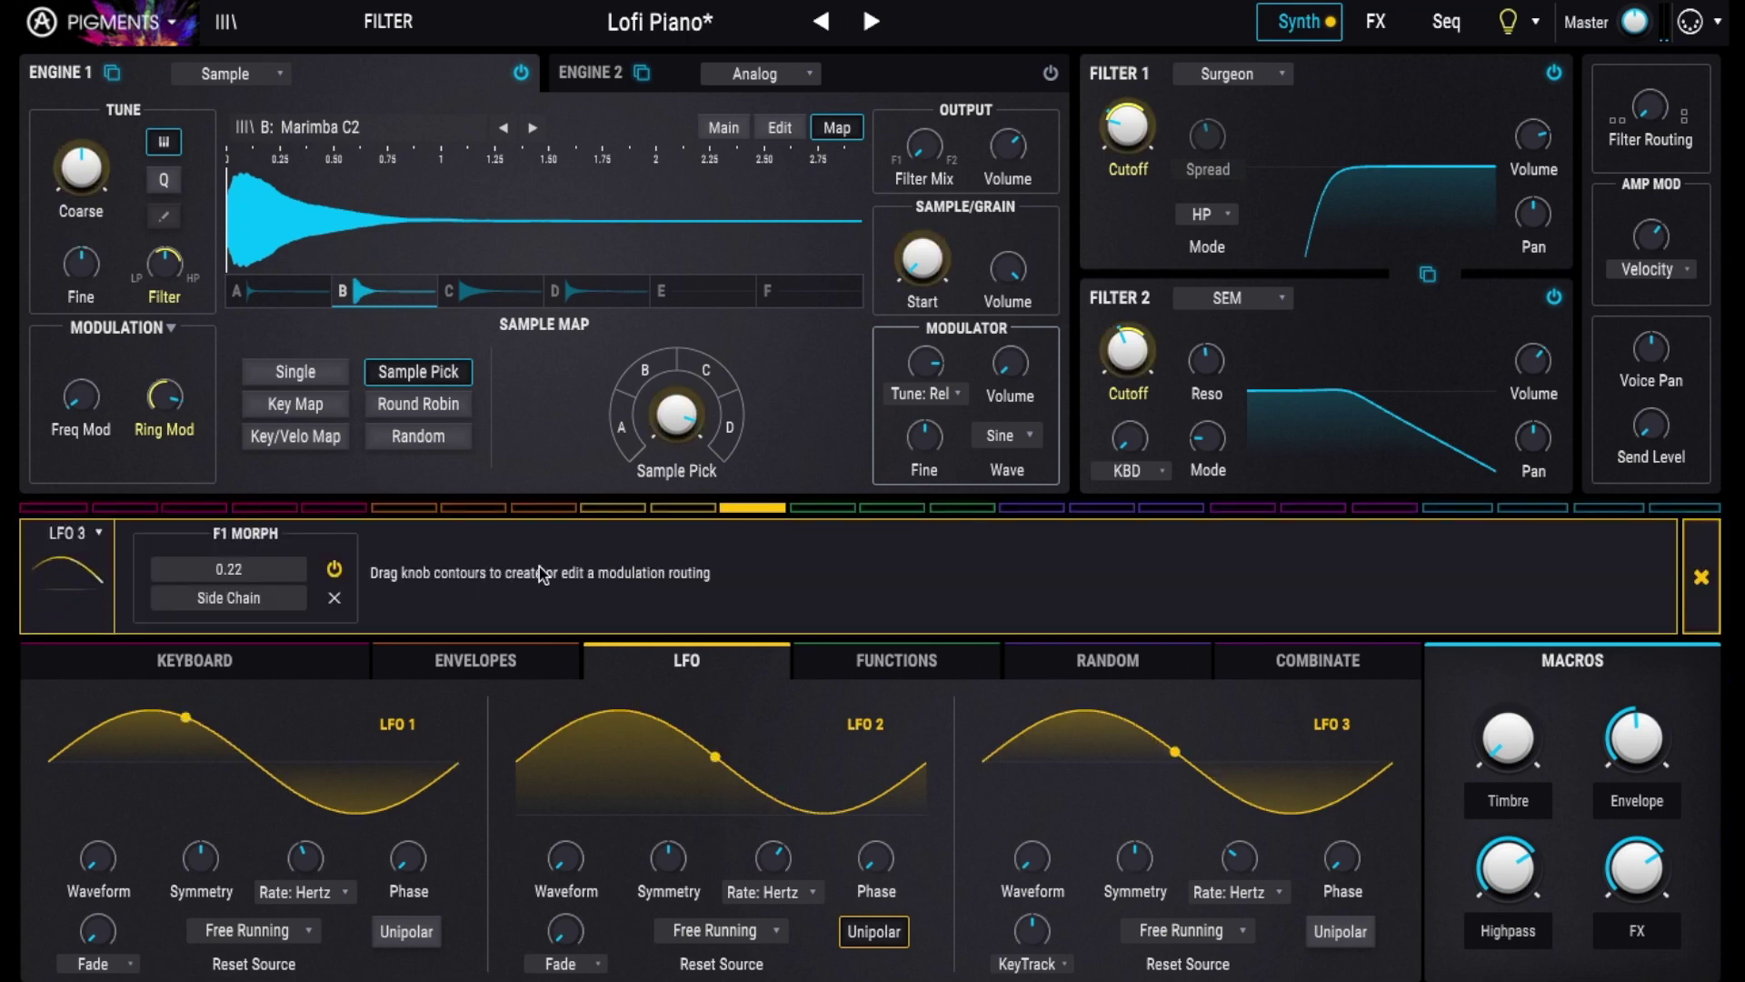
mouse_move(695, 395)
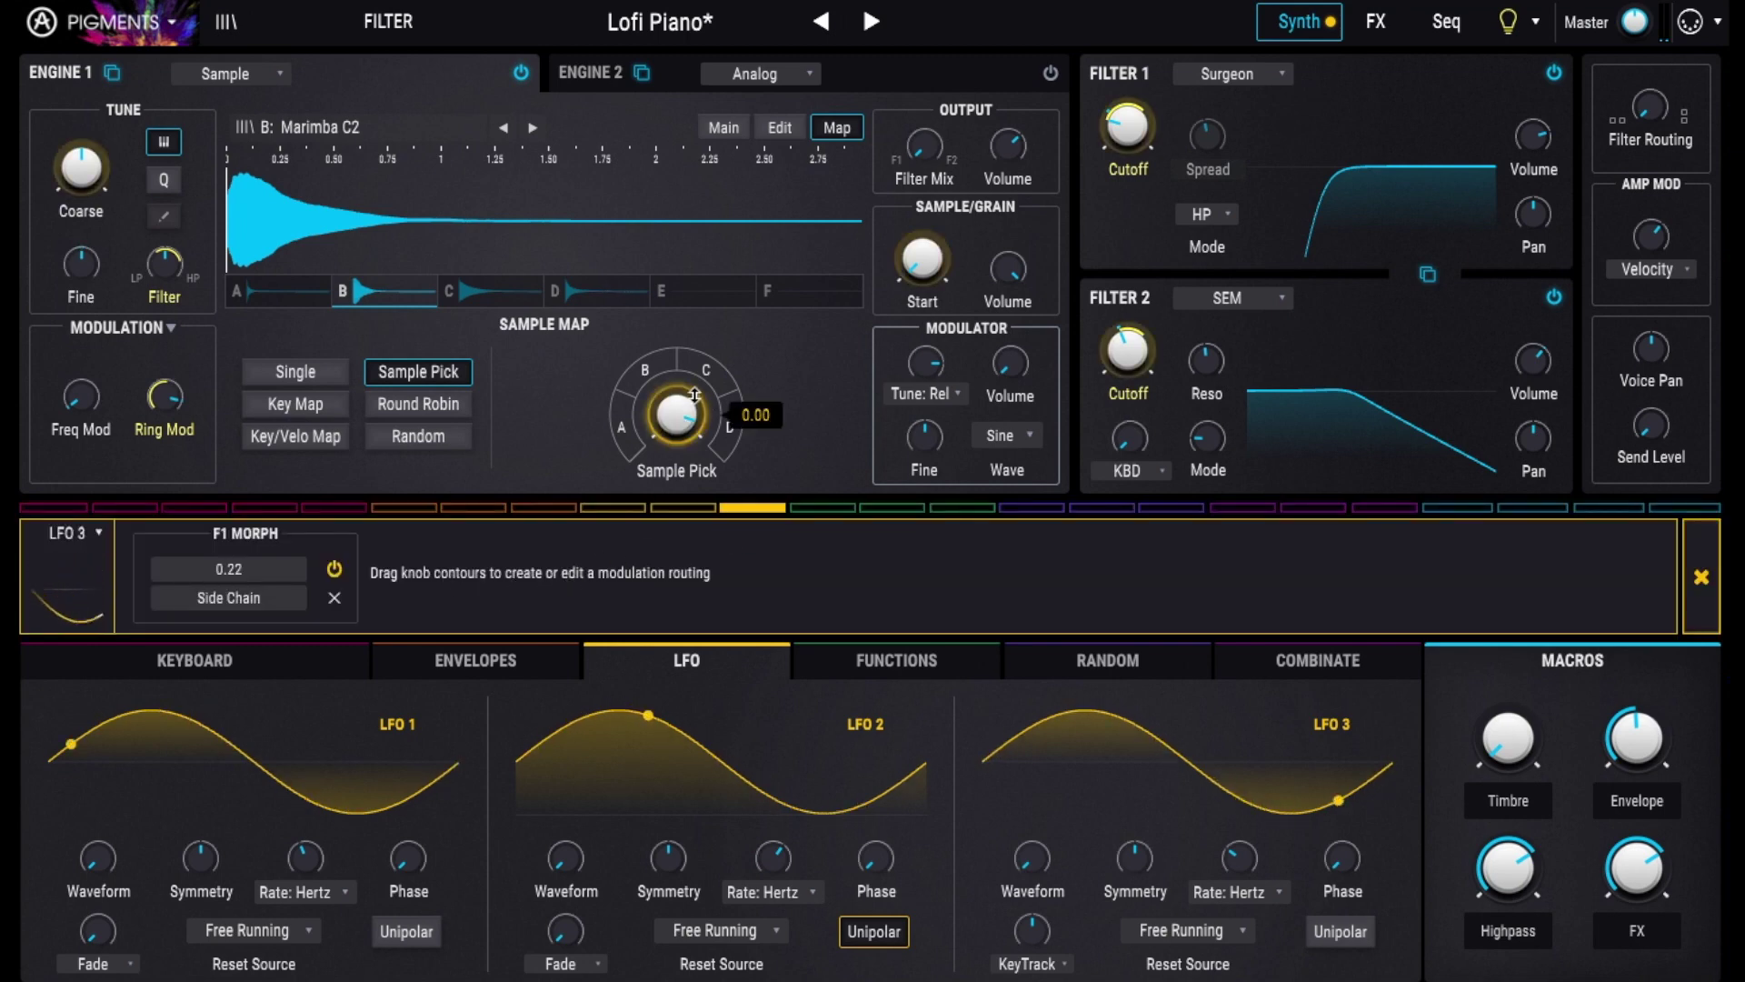
left_click_drag(695, 395, 698, 392)
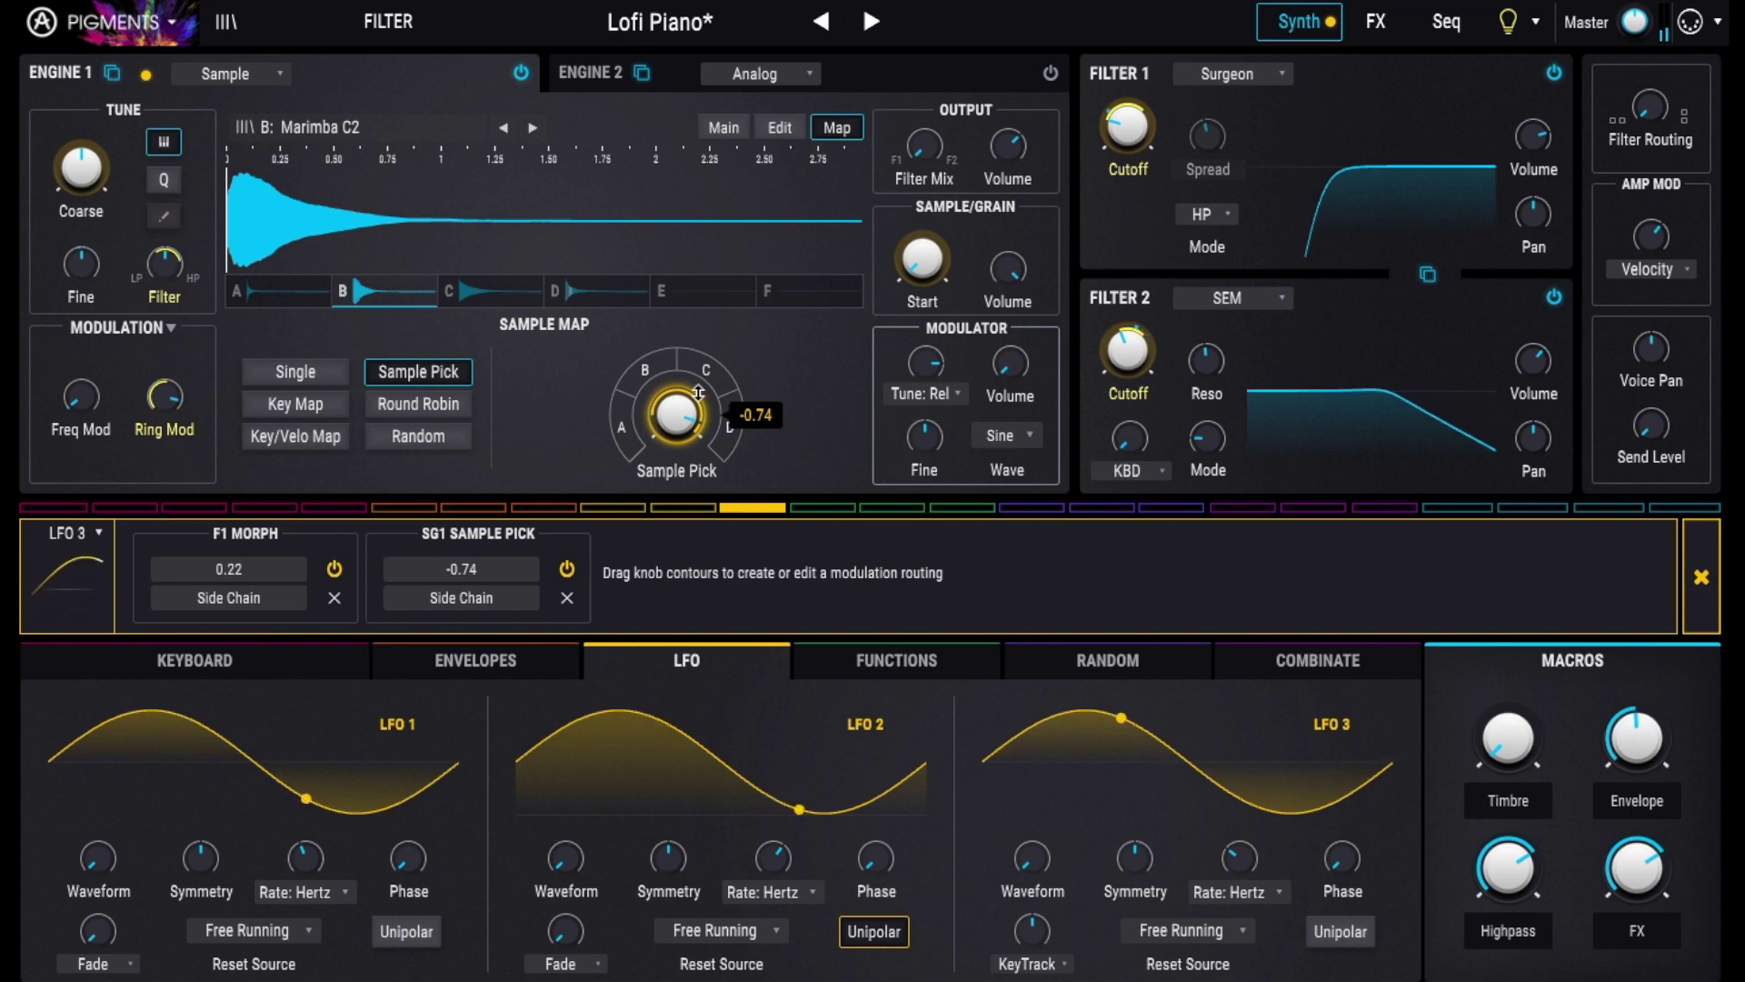
left_click(722, 130)
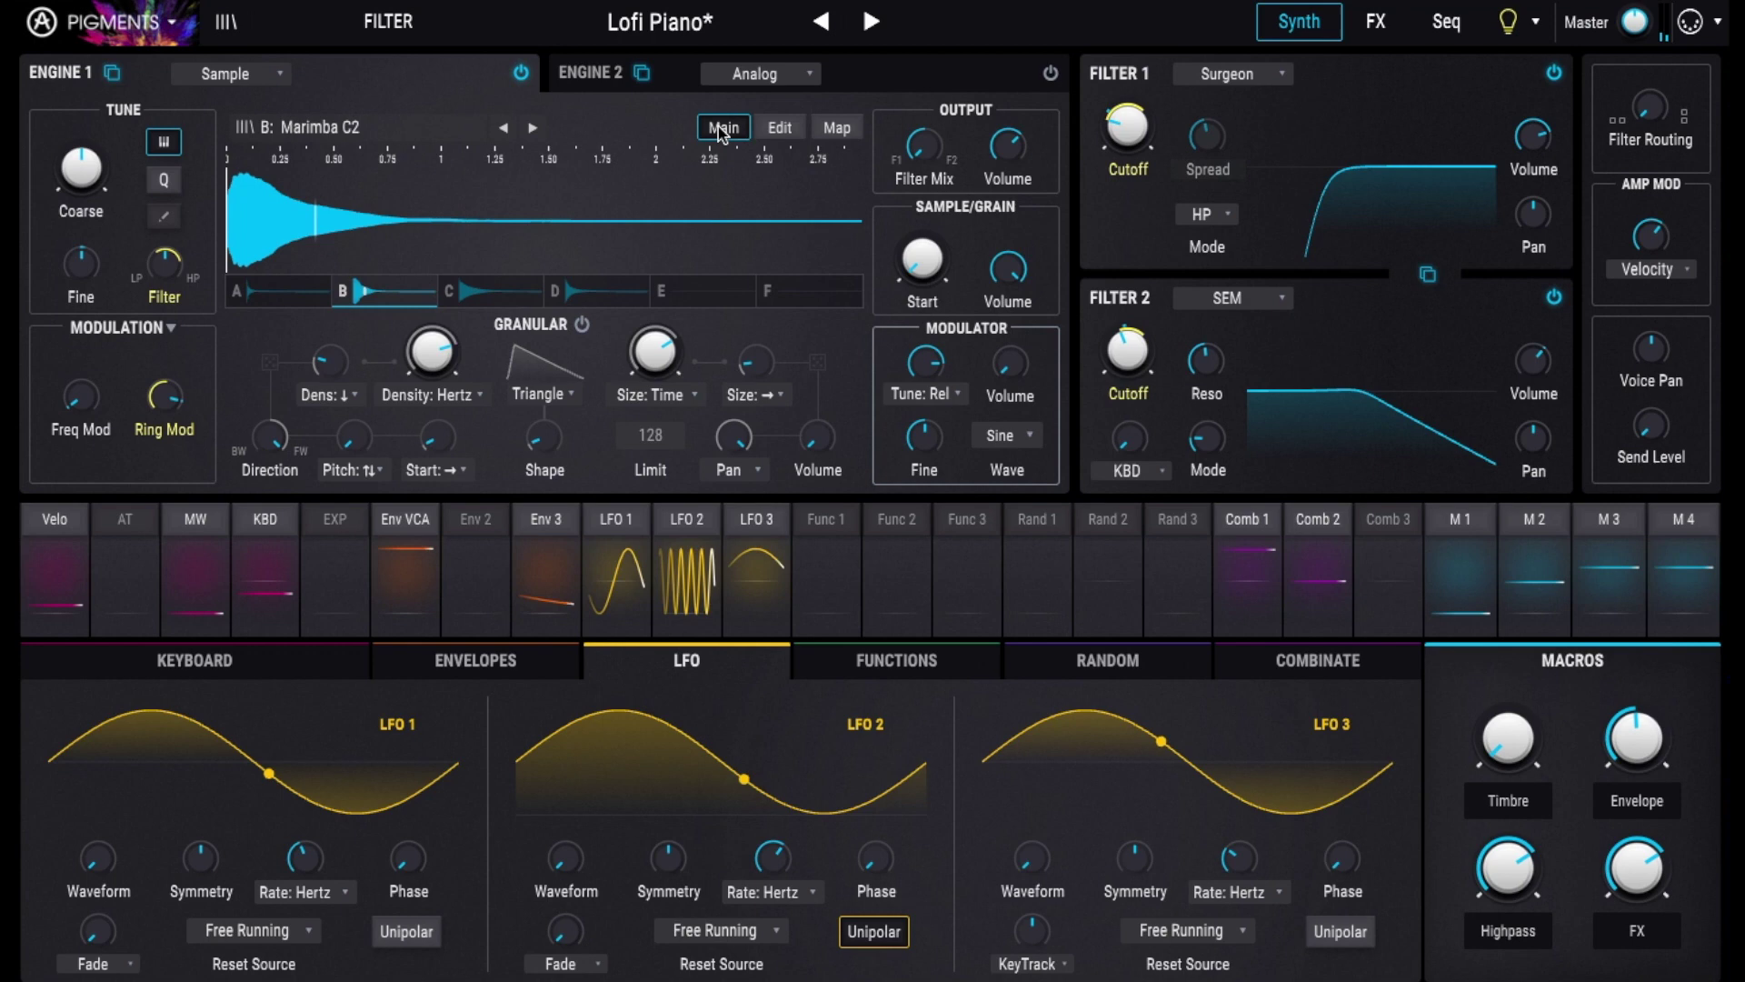
Step: Switch the sample map to Round Robin and go back to the engine's main view
left_click(837, 127)
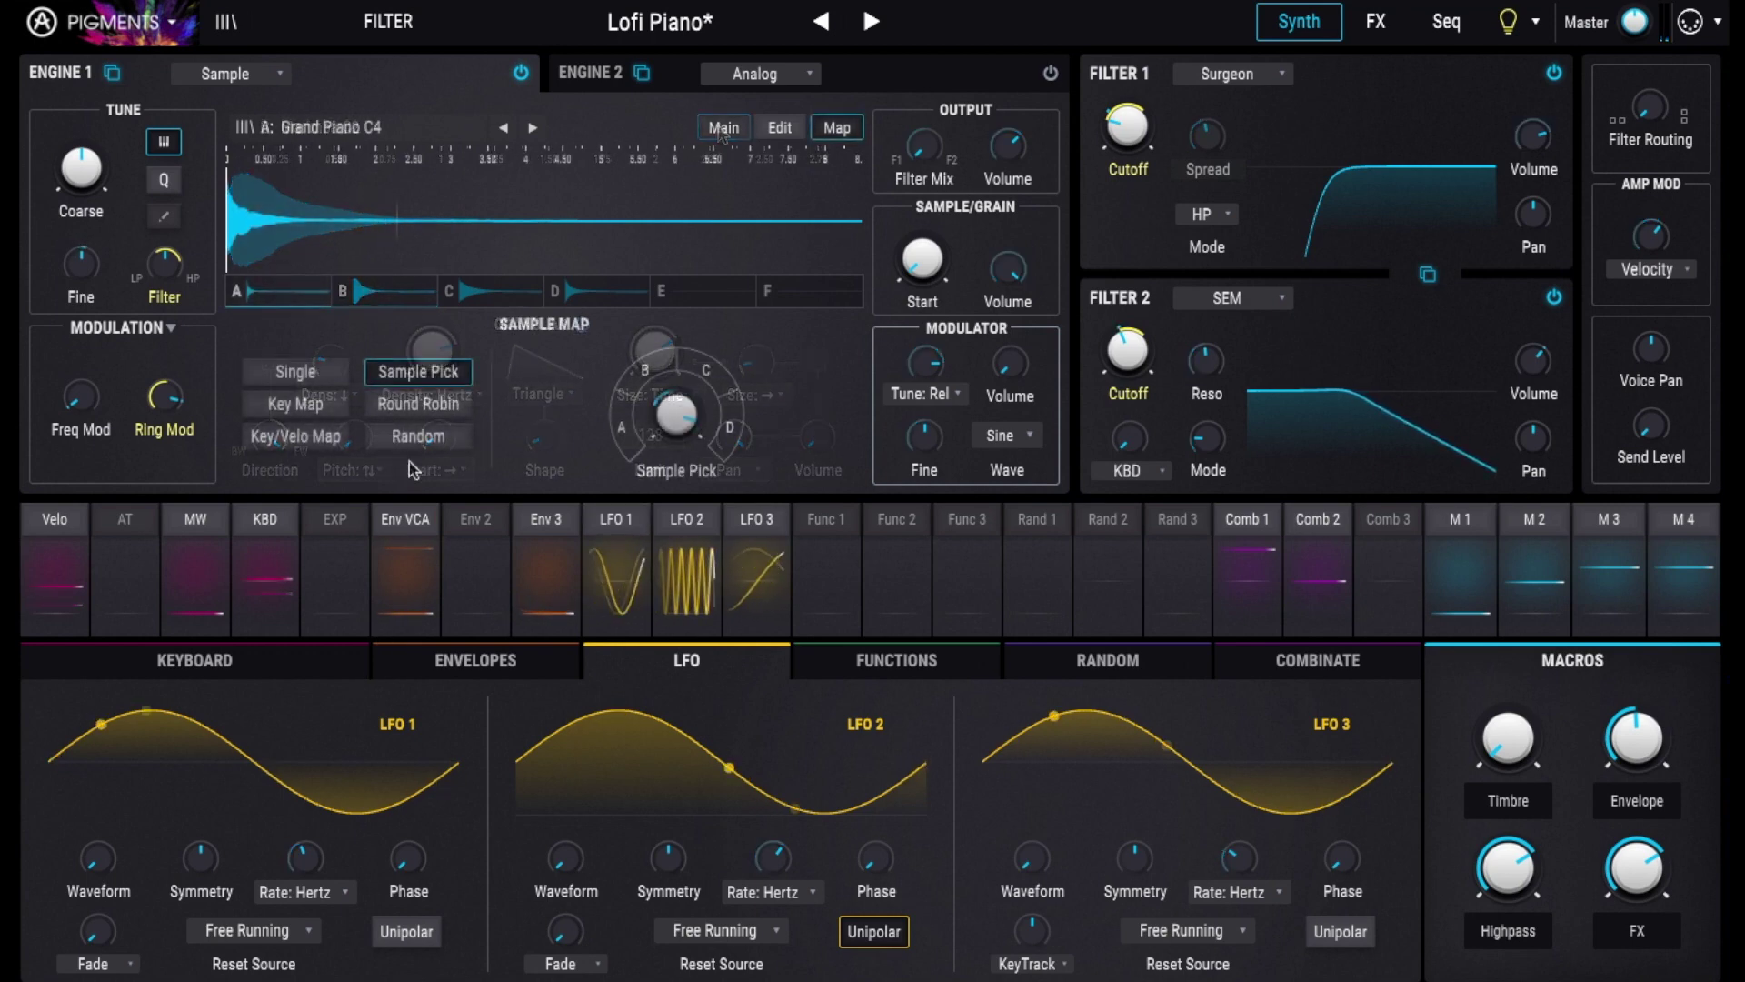
left_click(429, 404)
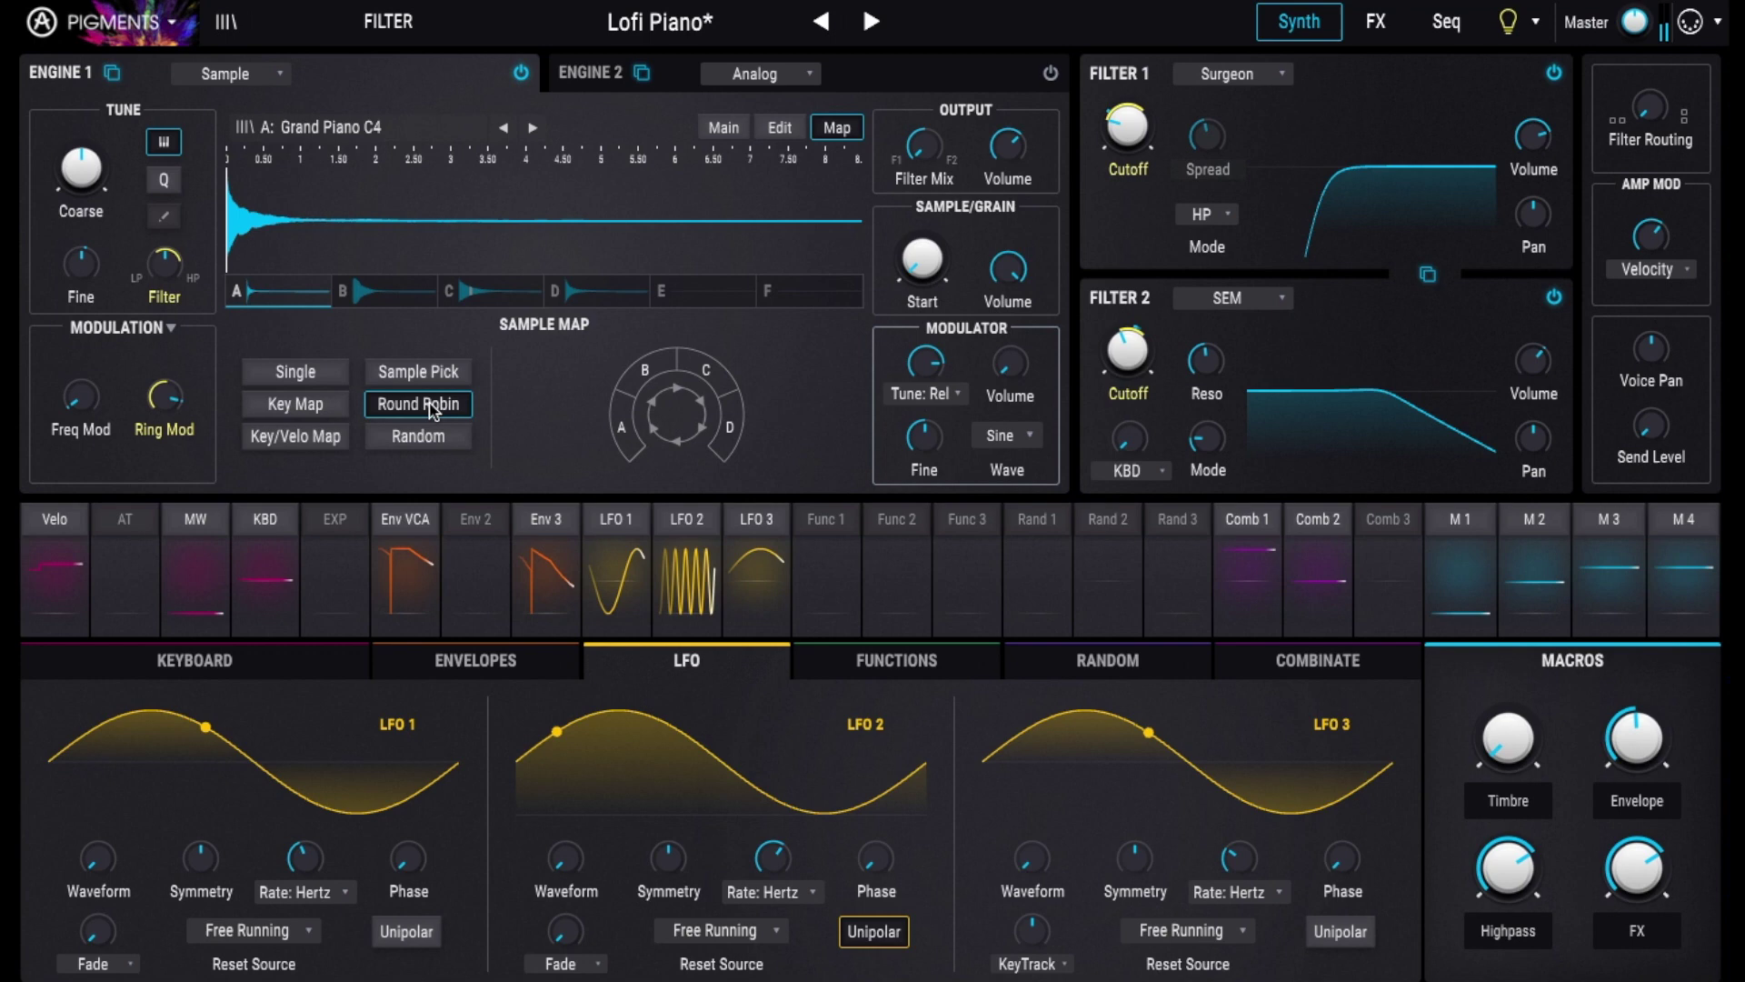
left_click(721, 130)
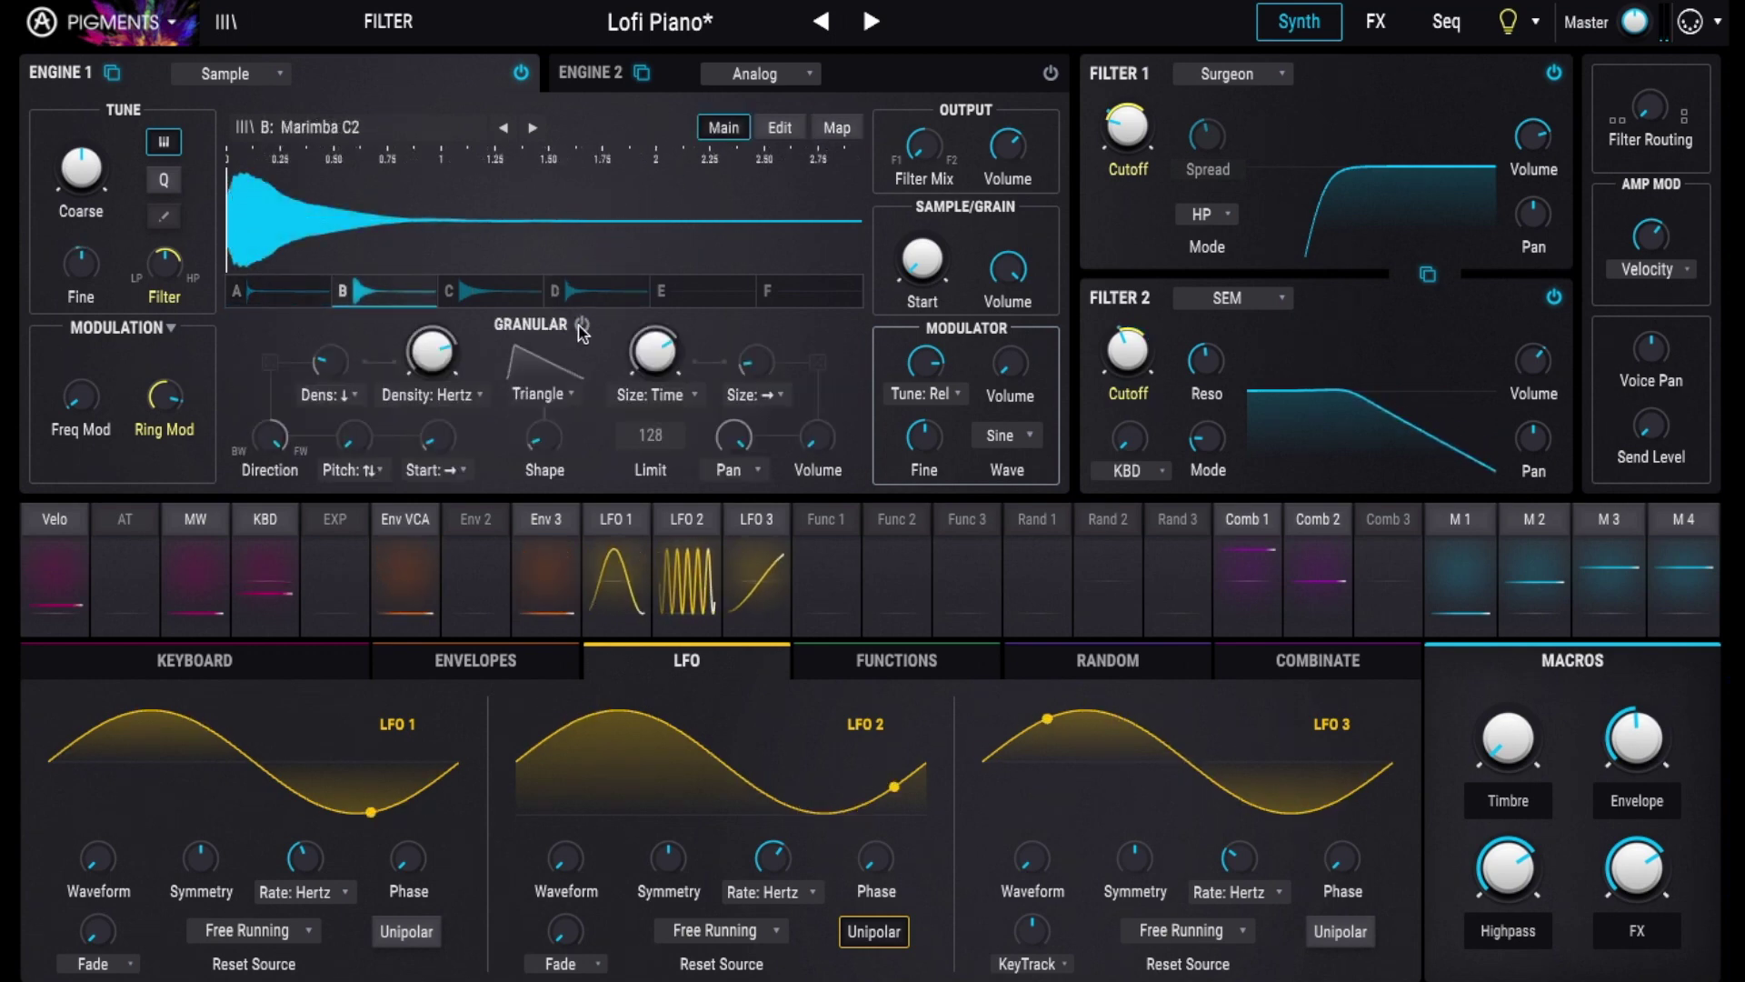
Step: Select sample A and adjust the granular Start and Size randomization amounts, raising Size to about halfway
left_click(275, 295)
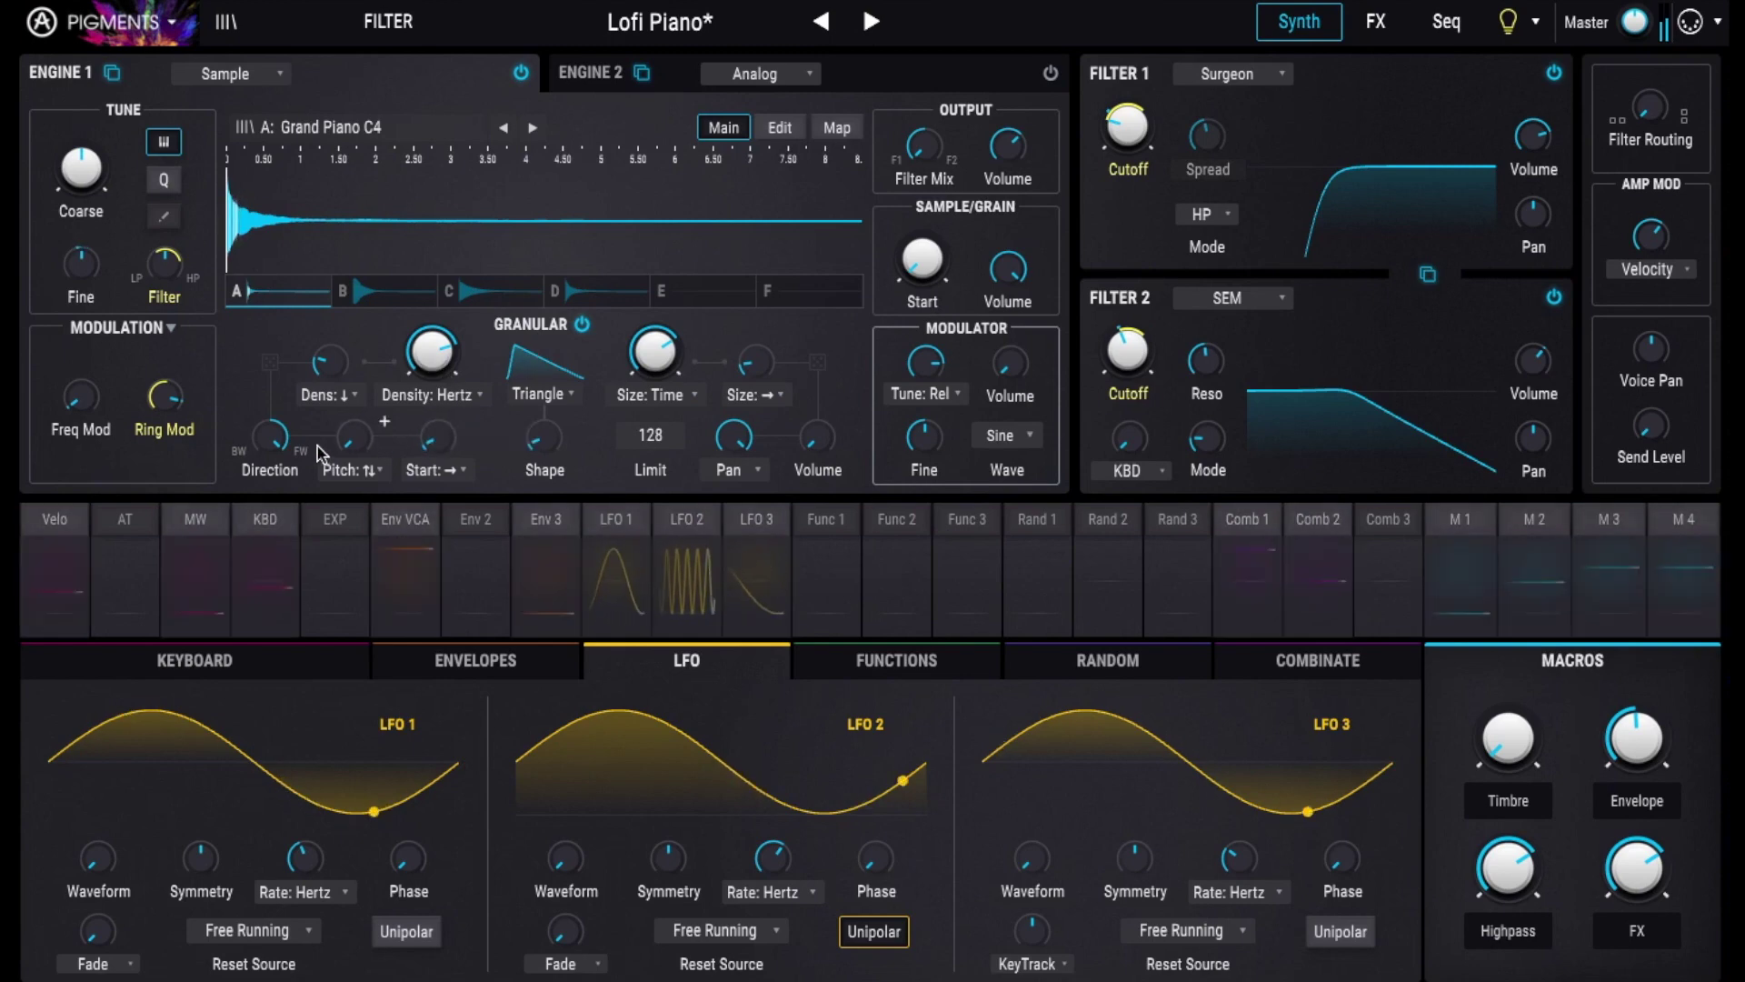
left_click_drag(439, 442, 440, 420)
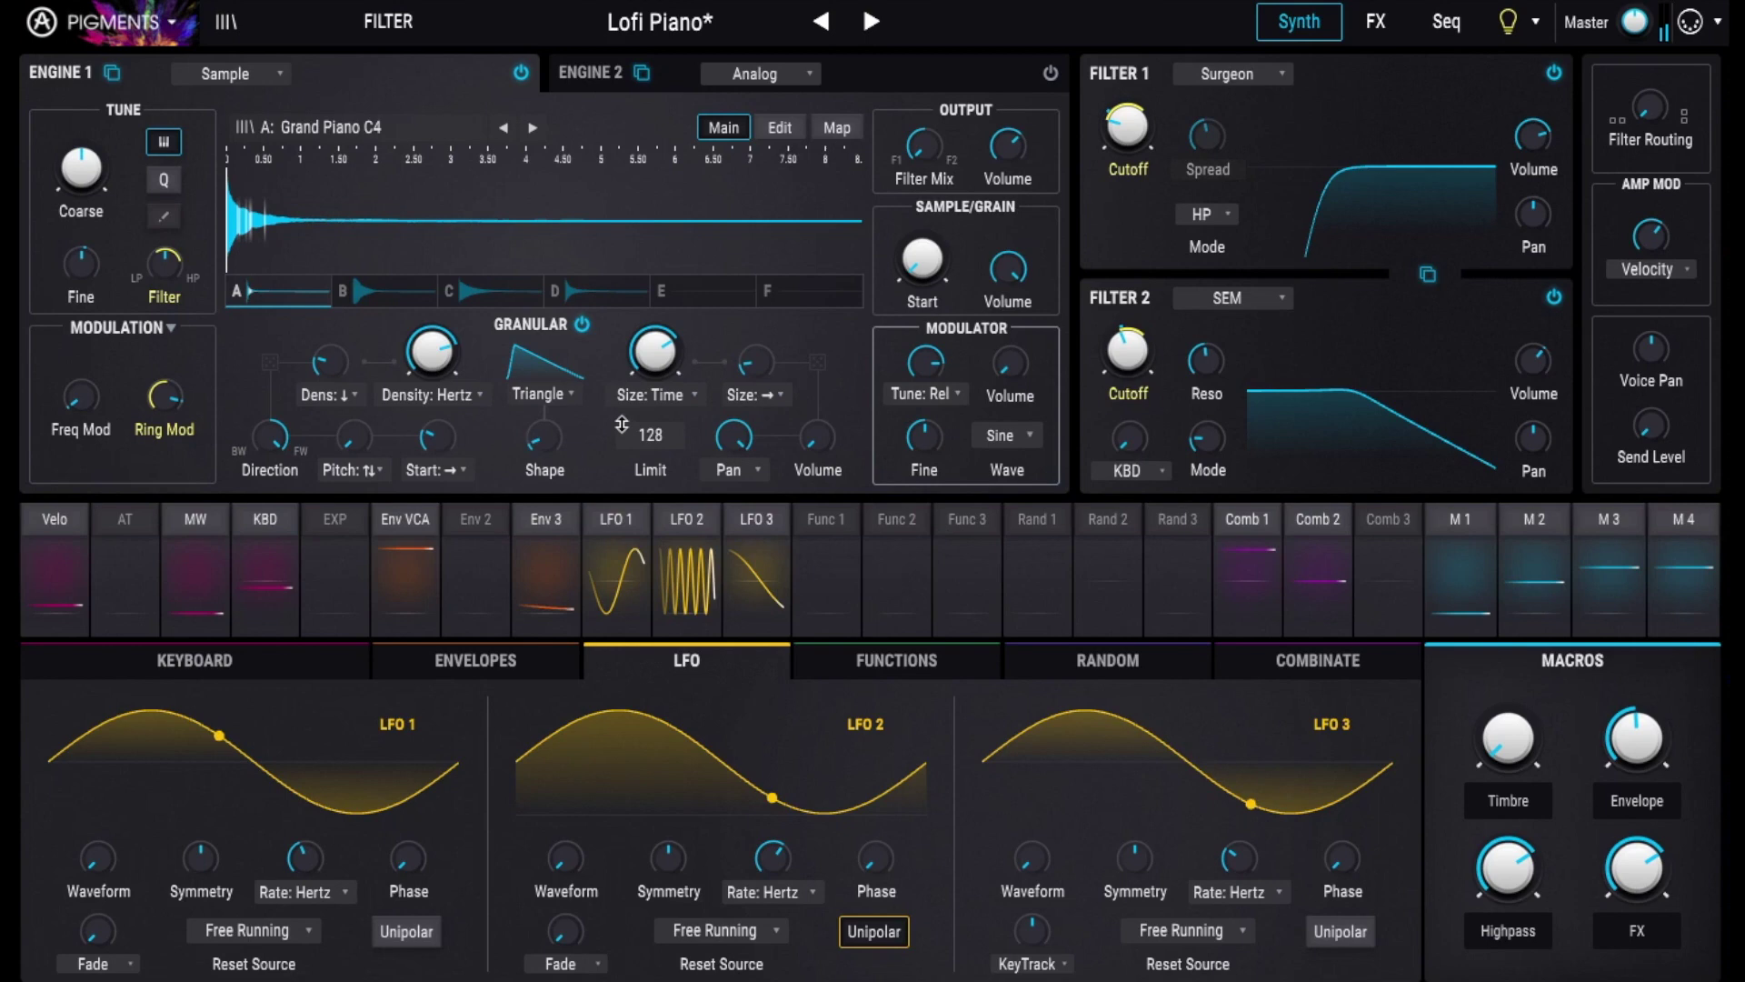
left_click_drag(754, 362, 754, 320)
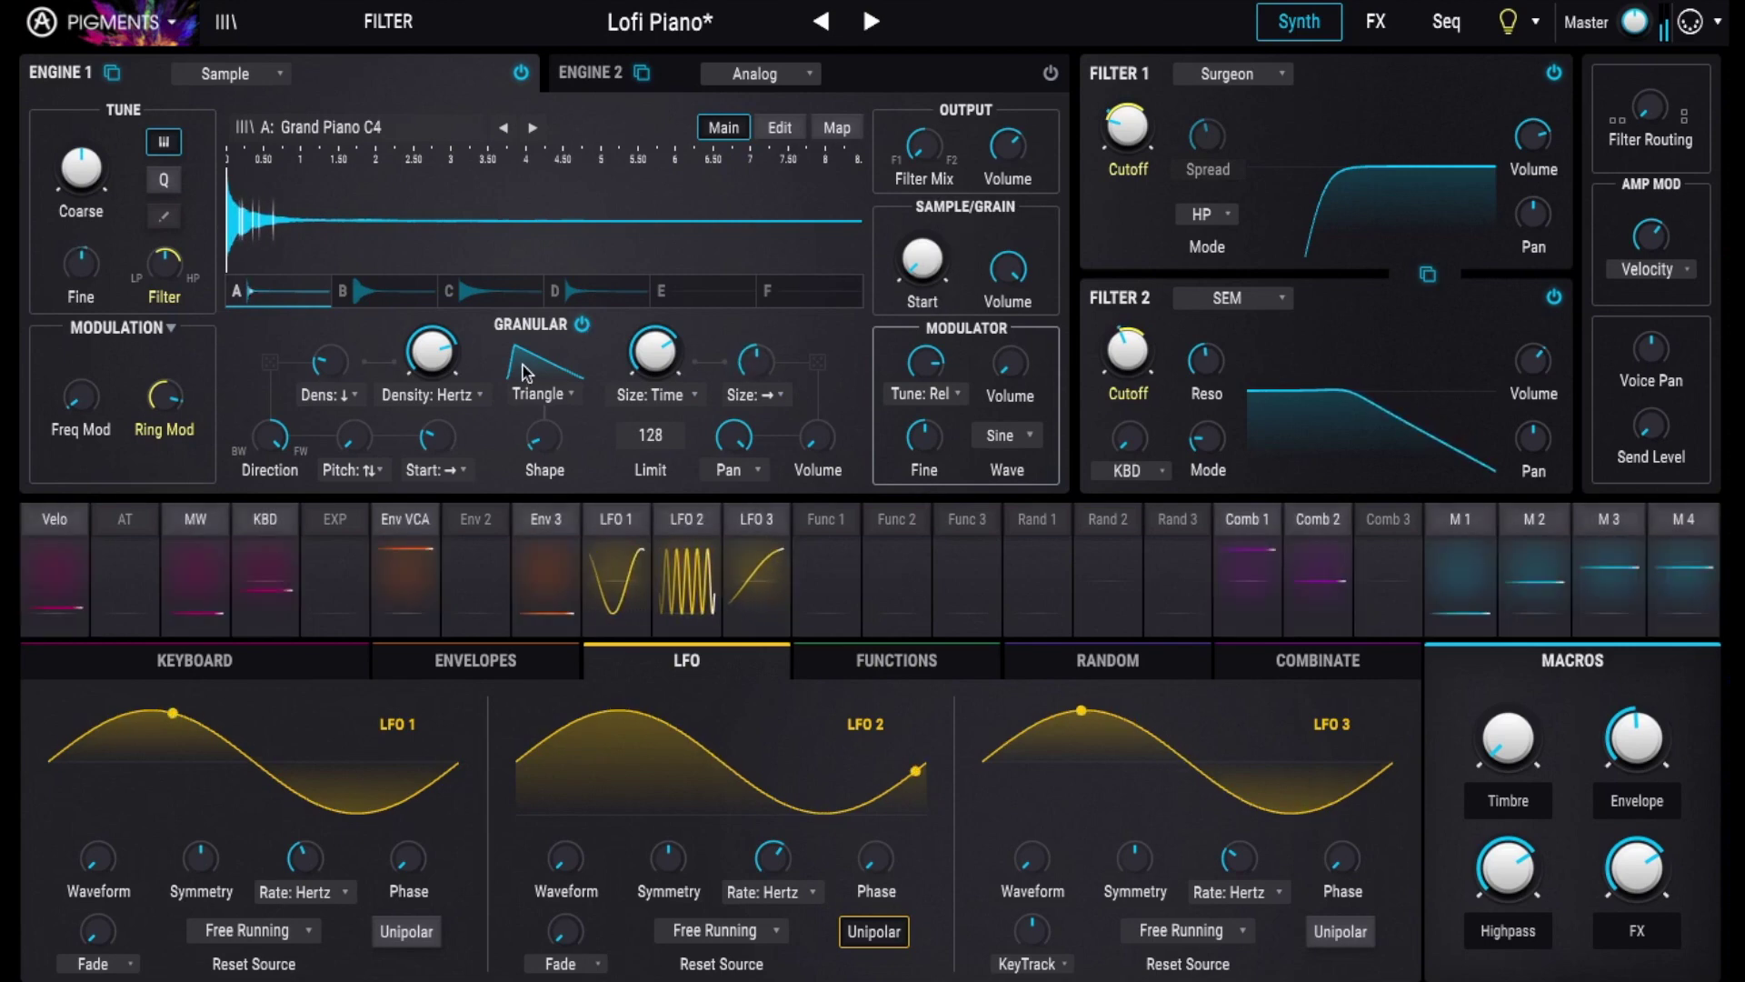
mouse_move(431, 441)
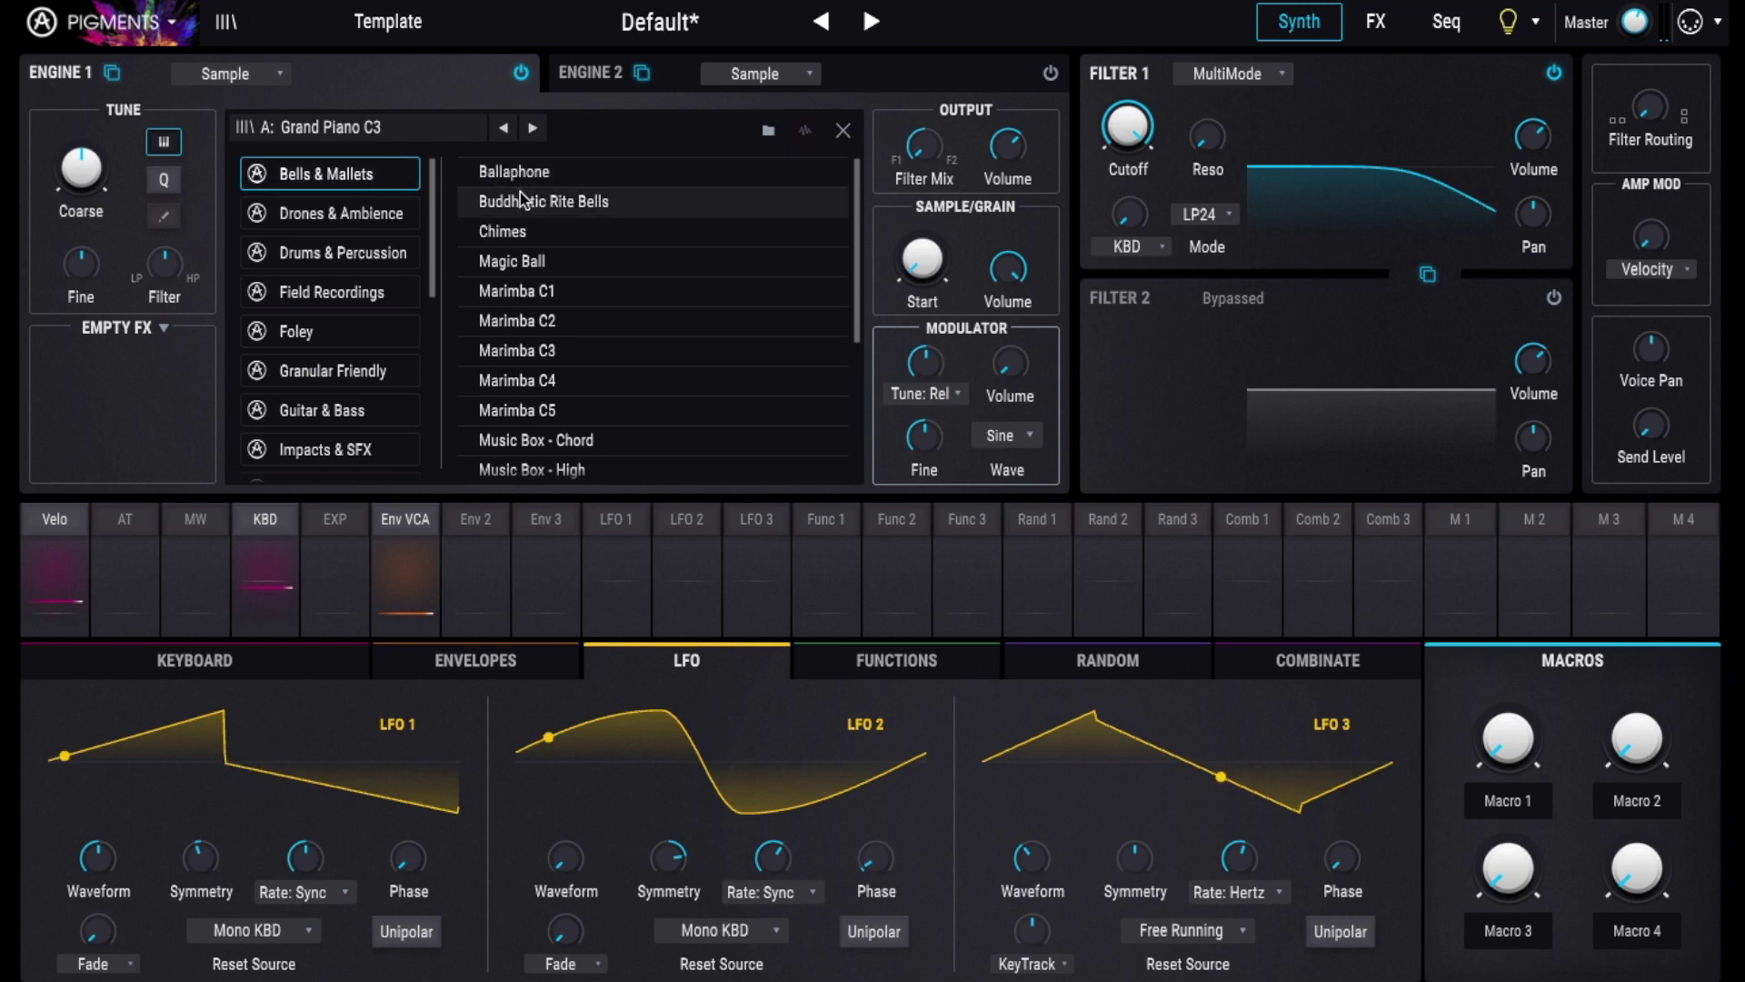
Step: Load the Buddhistic Rite Bells sample into slot A of the Default preset's Engine 1
double_click(520, 198)
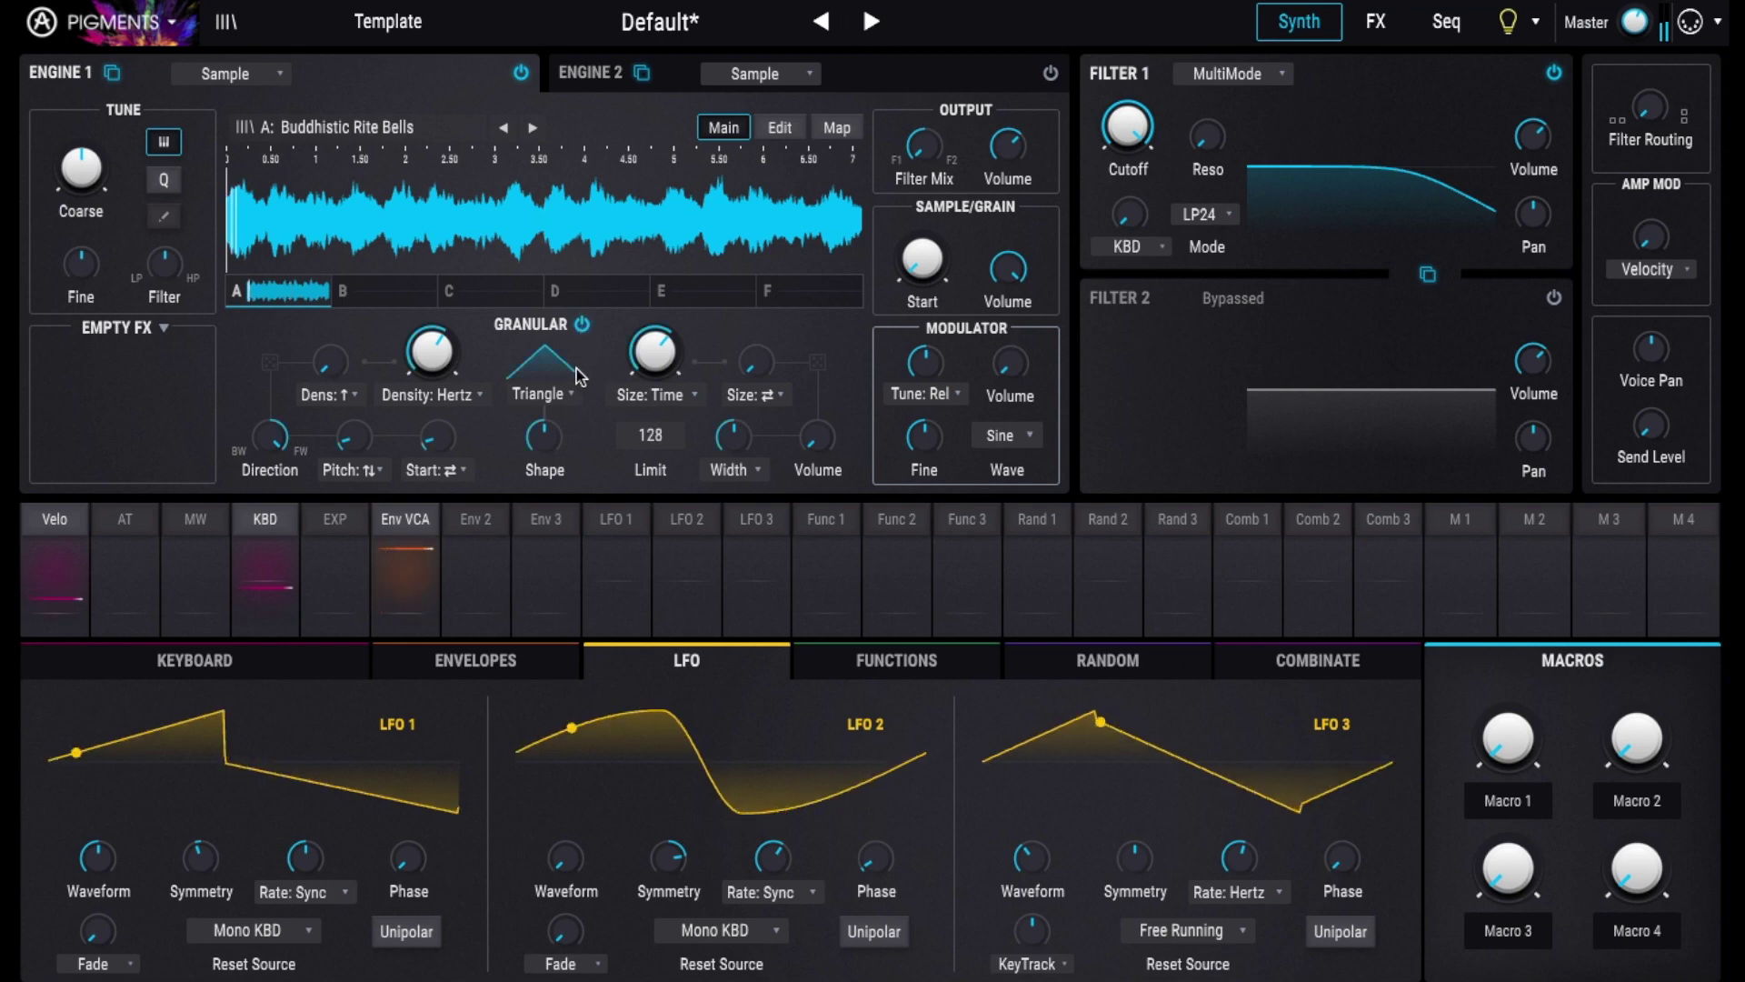
Step: Set the grain envelope Shape to about 0.640, adjust the grain Size, and slightly raise the Size randomization
left_click_drag(530, 446, 530, 445)
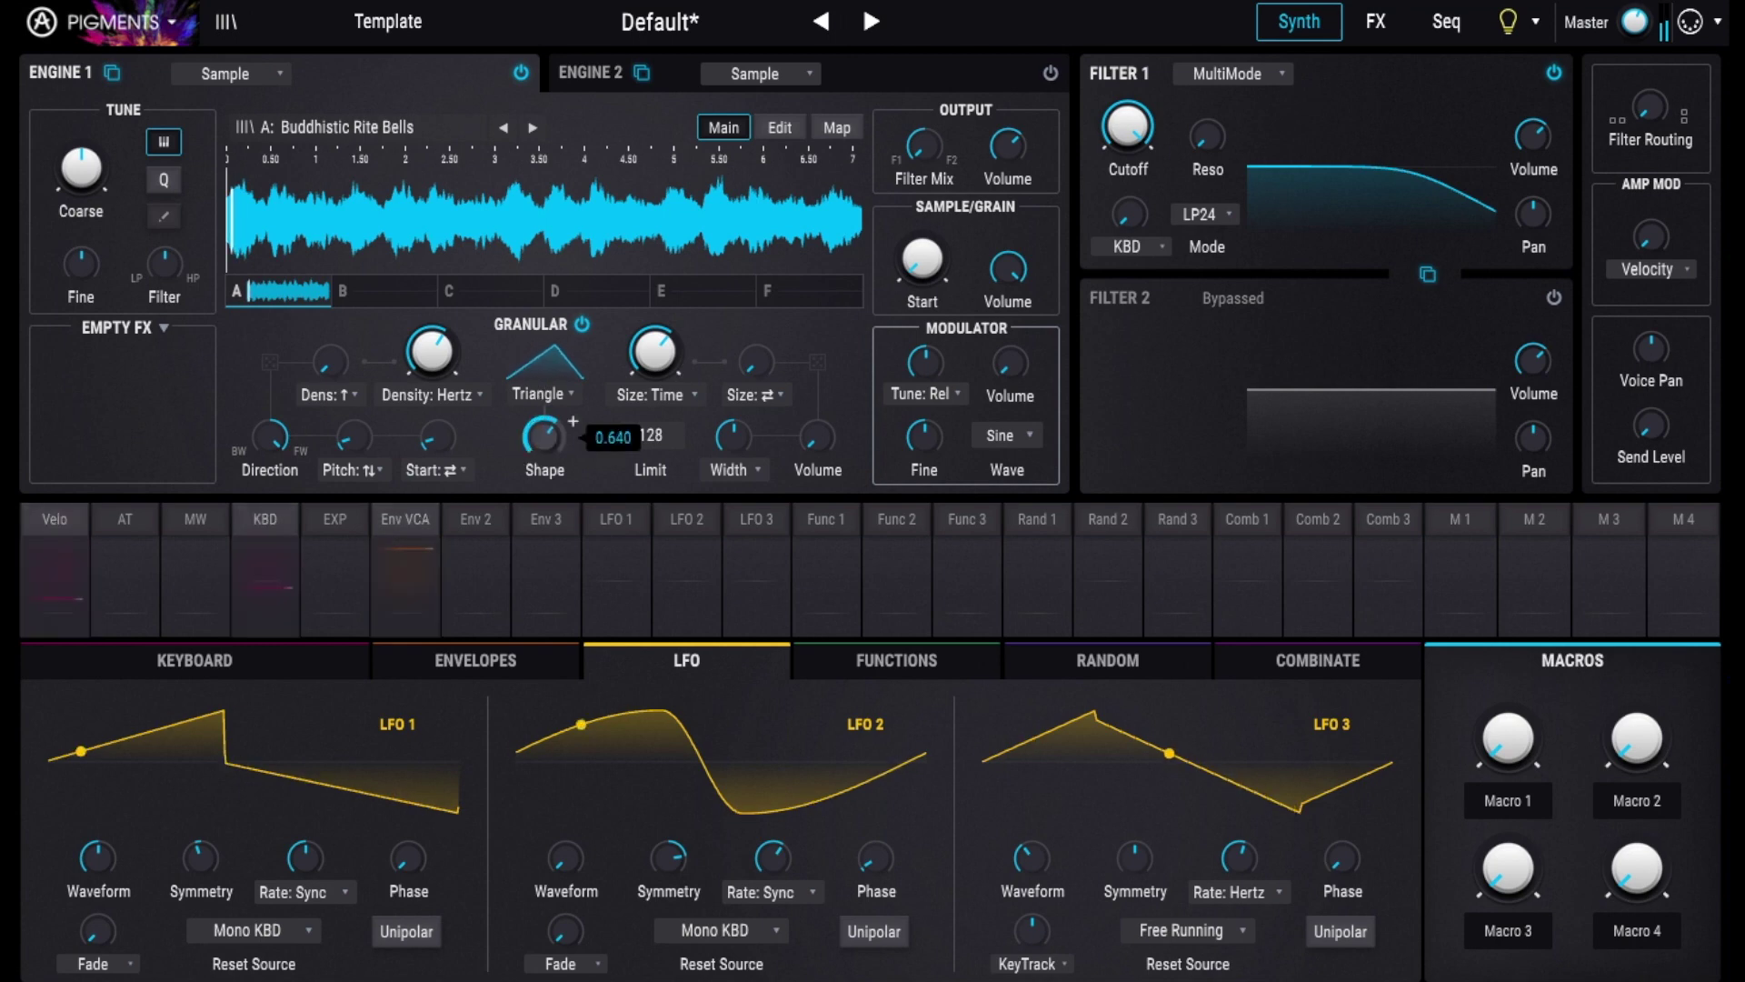
mouse_move(655, 352)
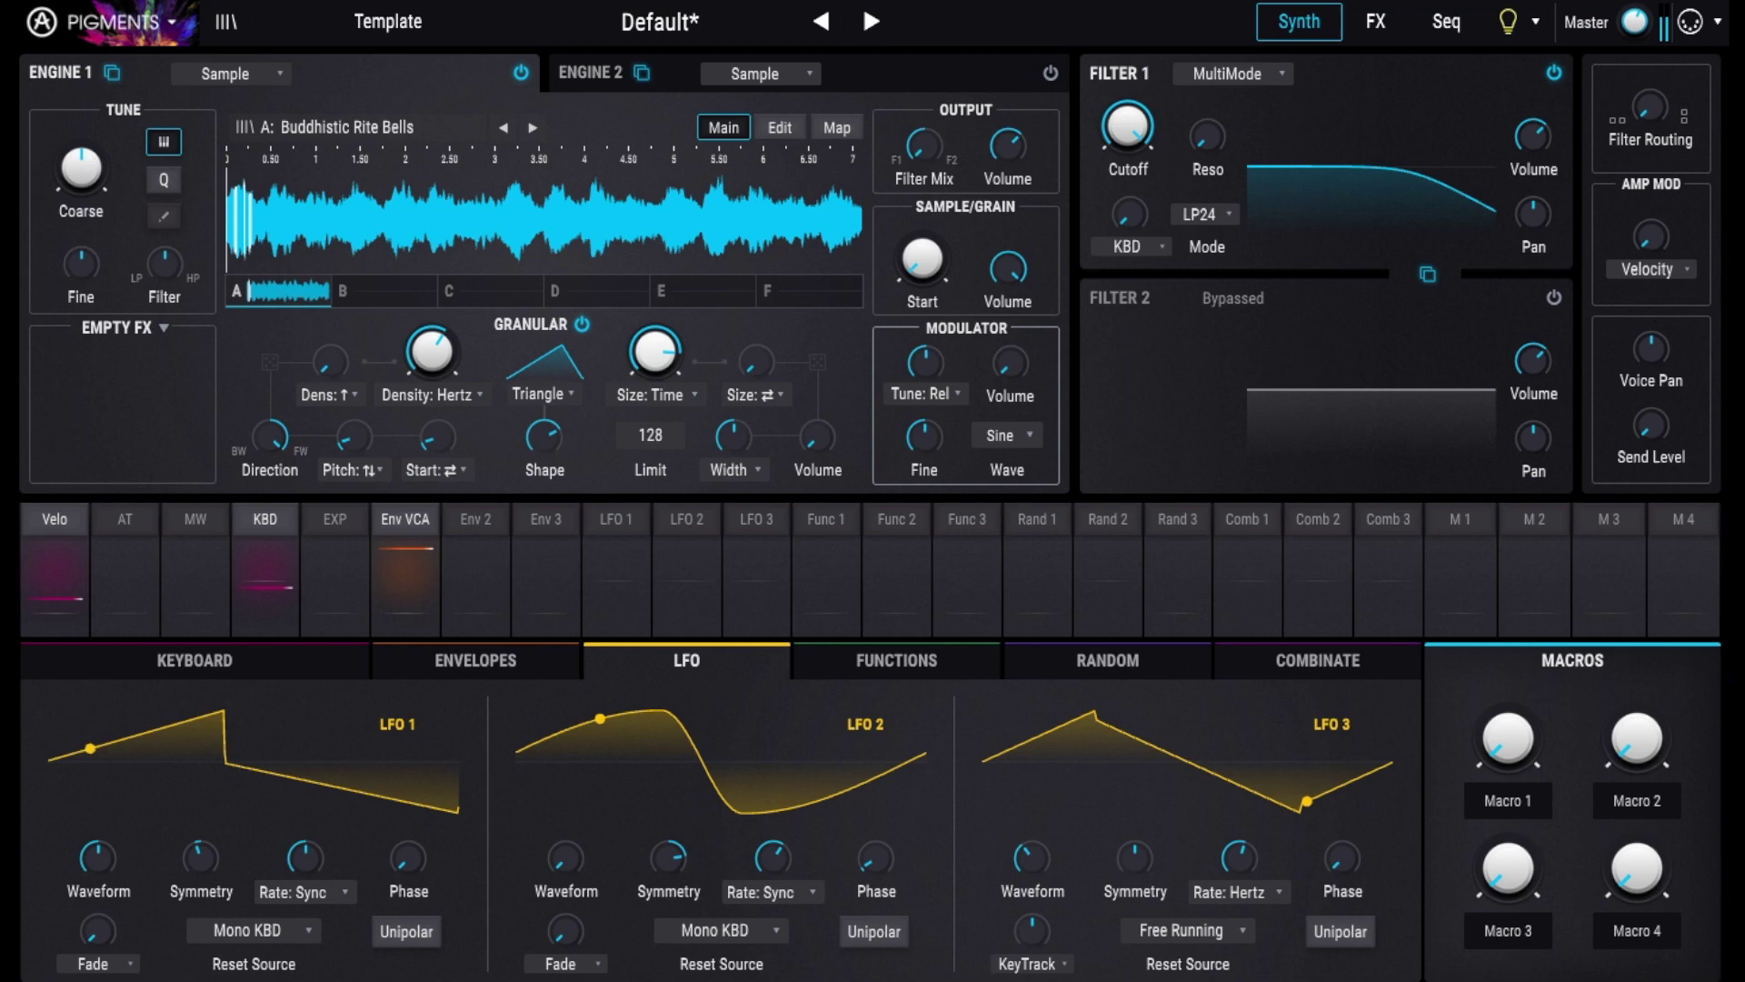
left_click_drag(655, 352, 655, 353)
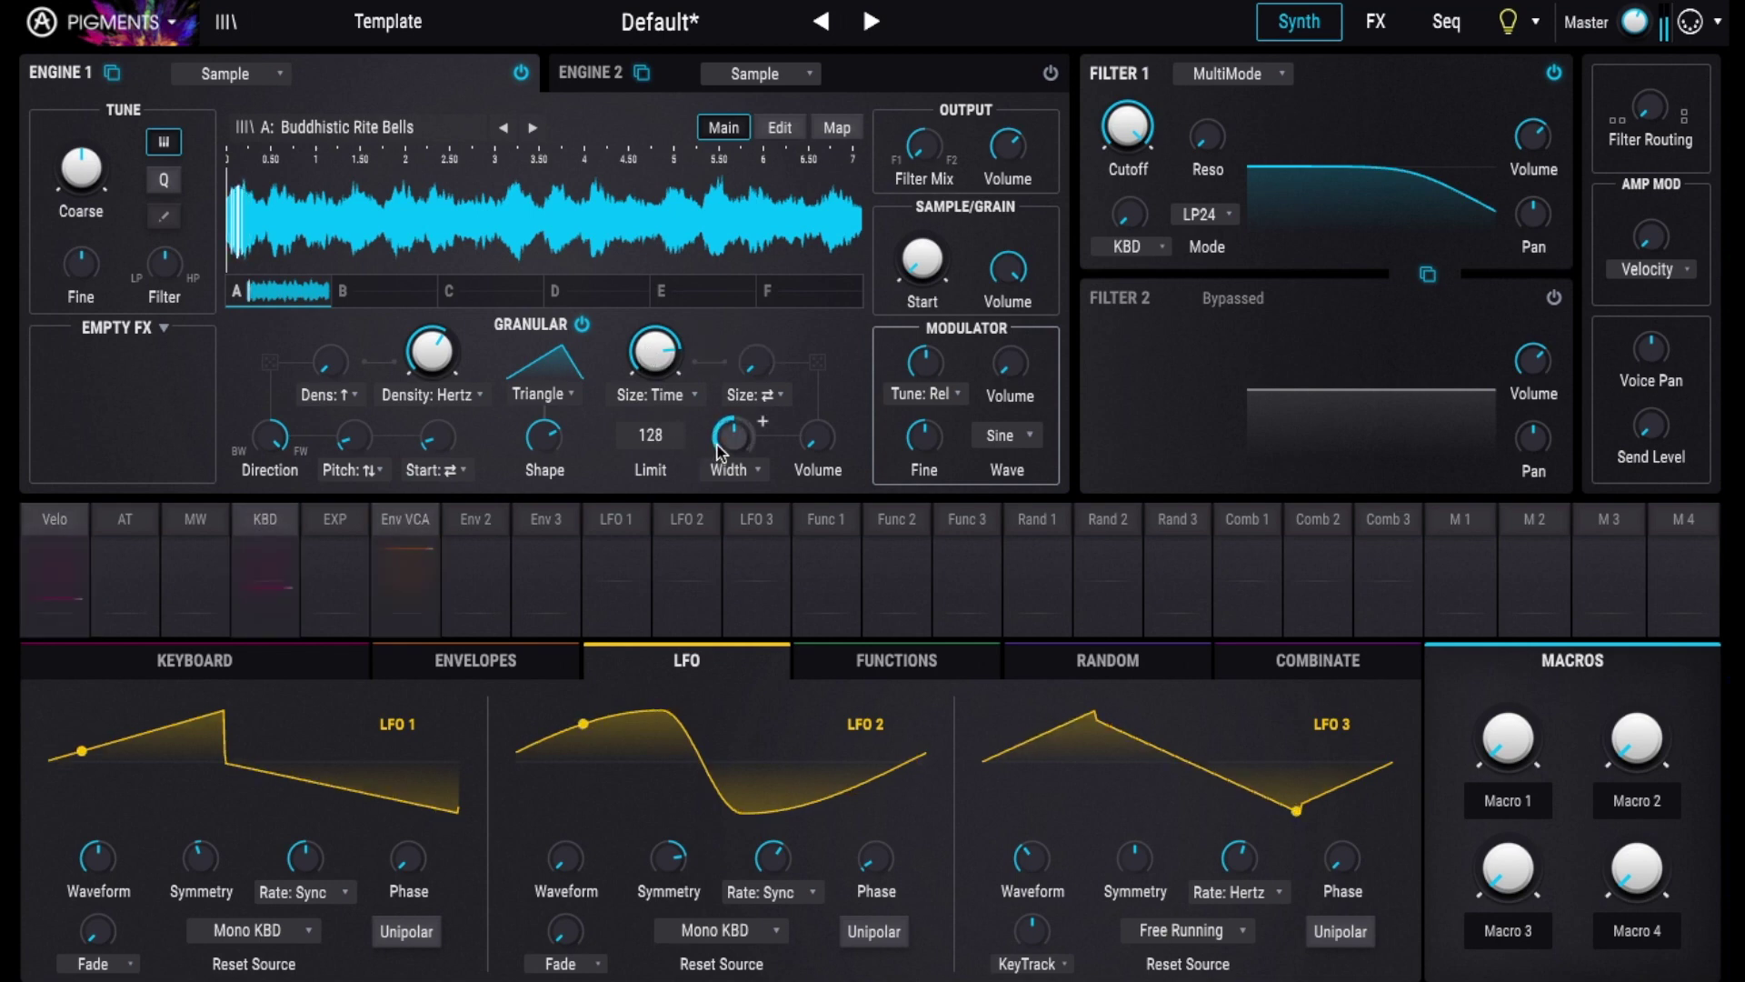
mouse_move(733, 436)
mouse_move(747, 356)
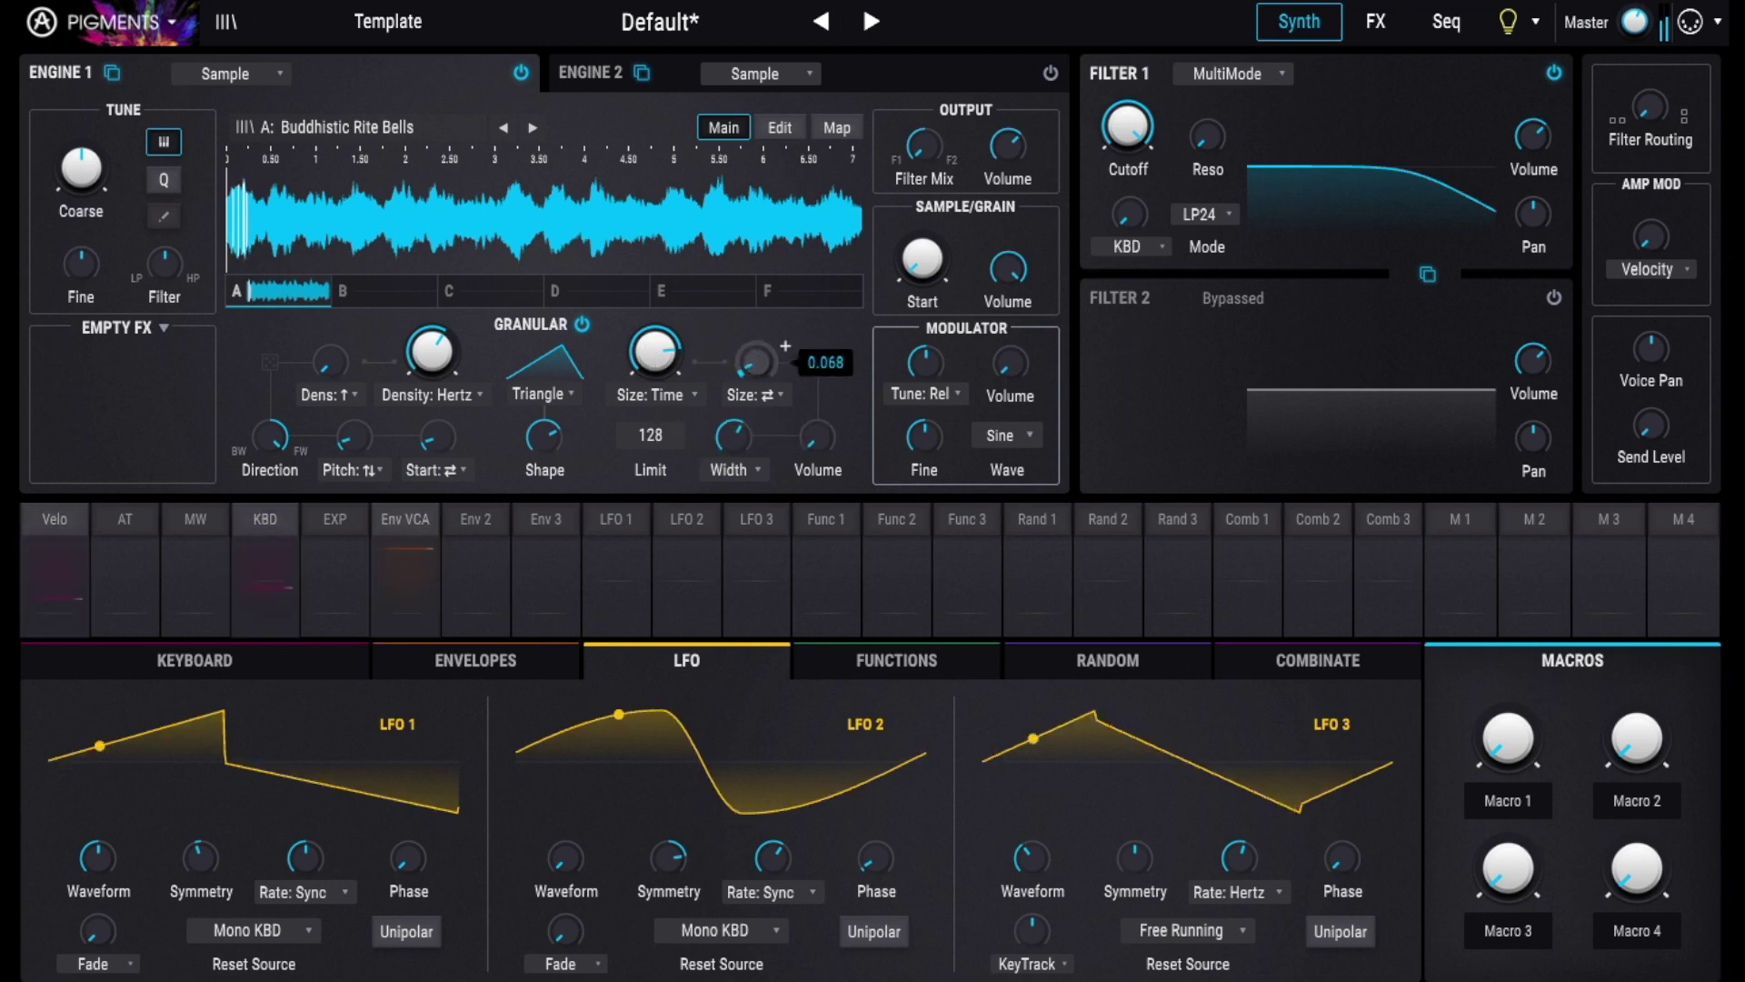
left_click_drag(748, 356, 746, 357)
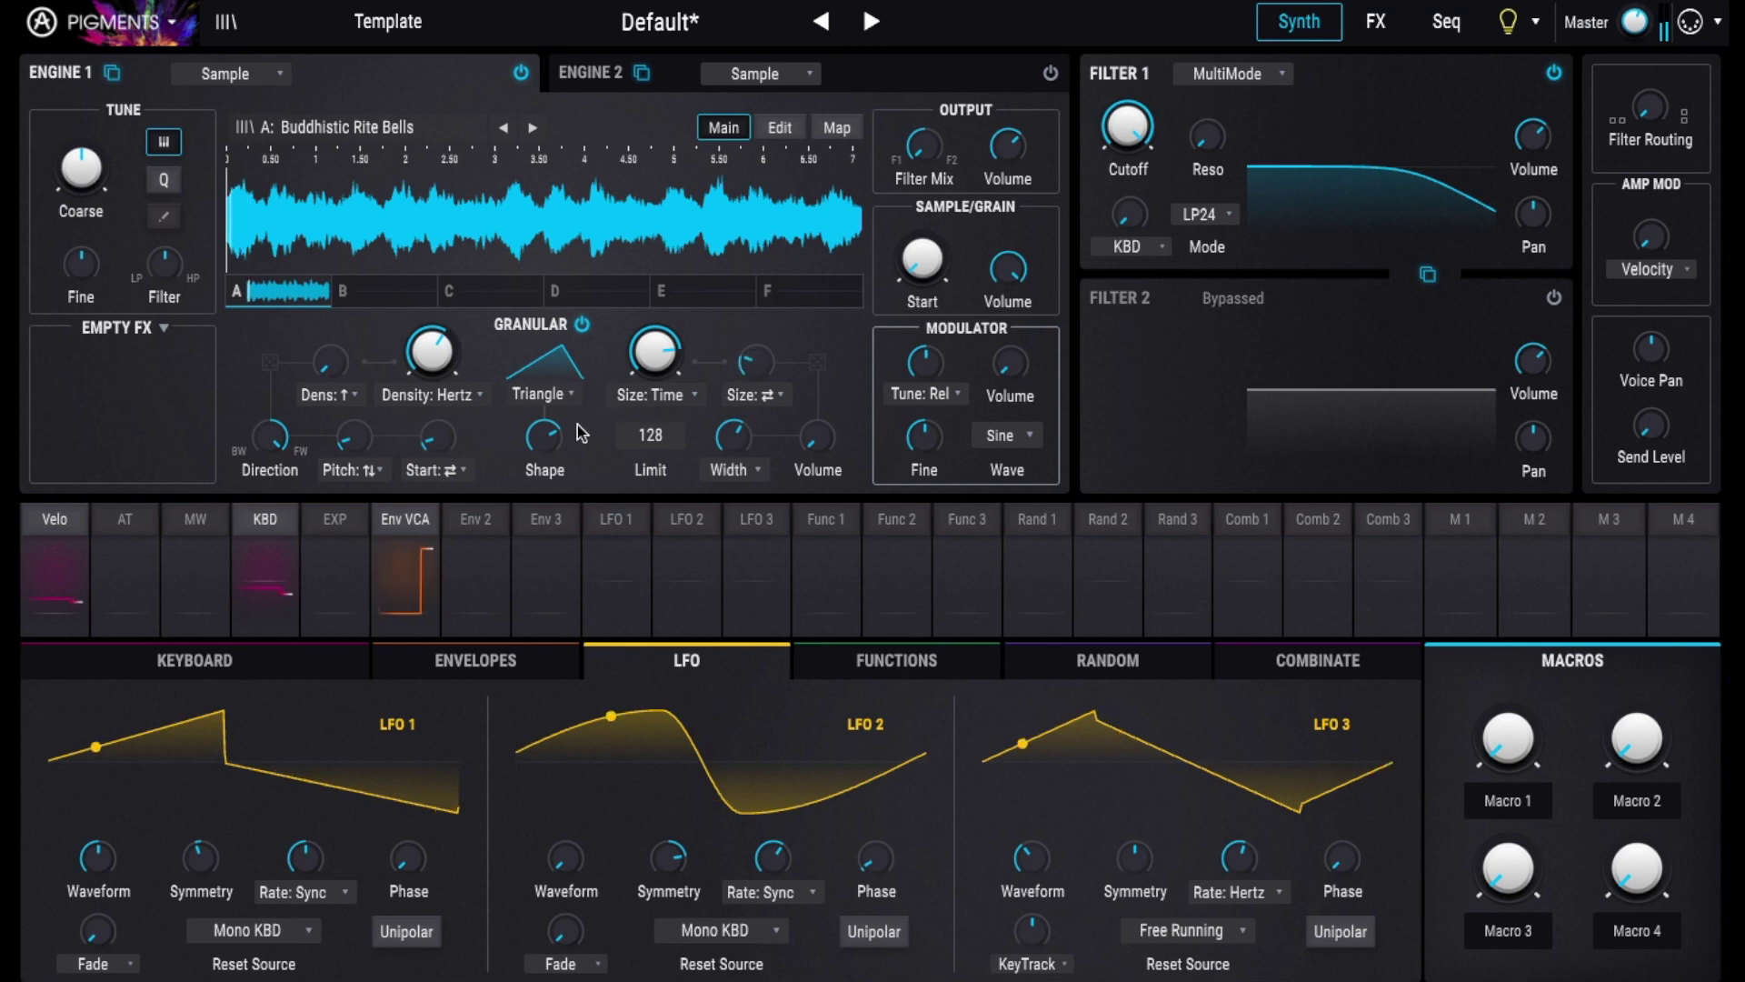
Step: Raise the granular Start randomization to a little over halfway and the Pitch randomization to about 0.352
mouse_move(563, 438)
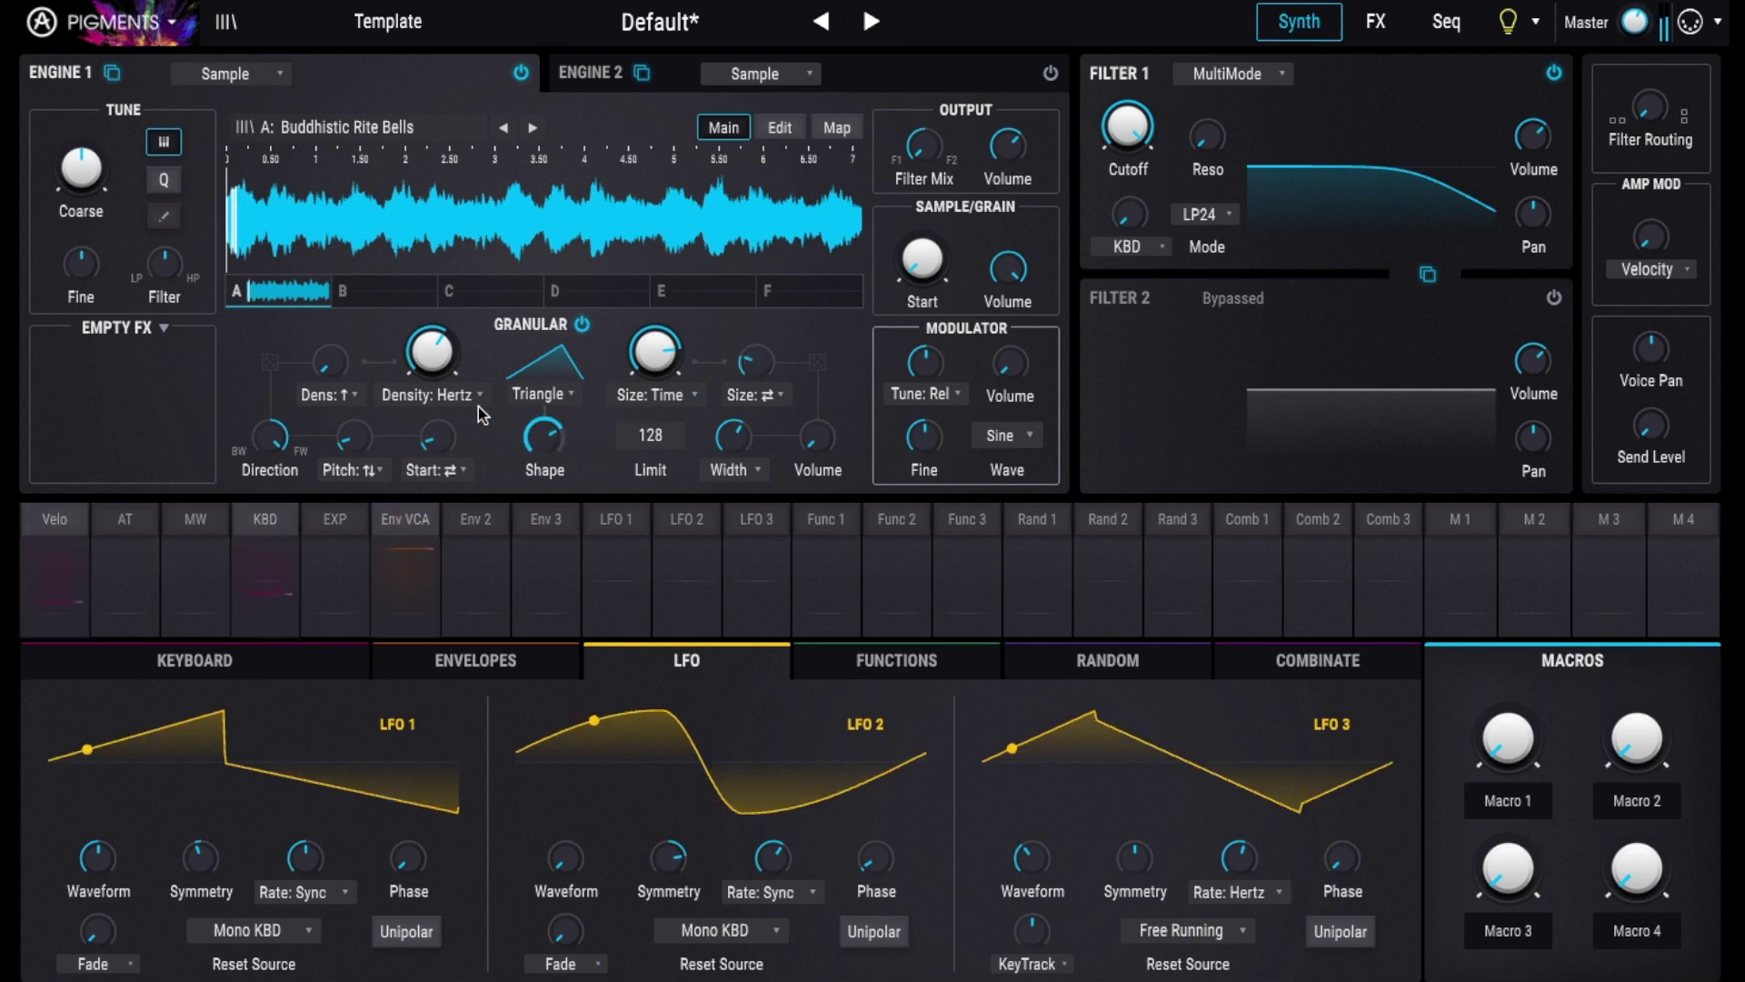
mouse_move(427, 438)
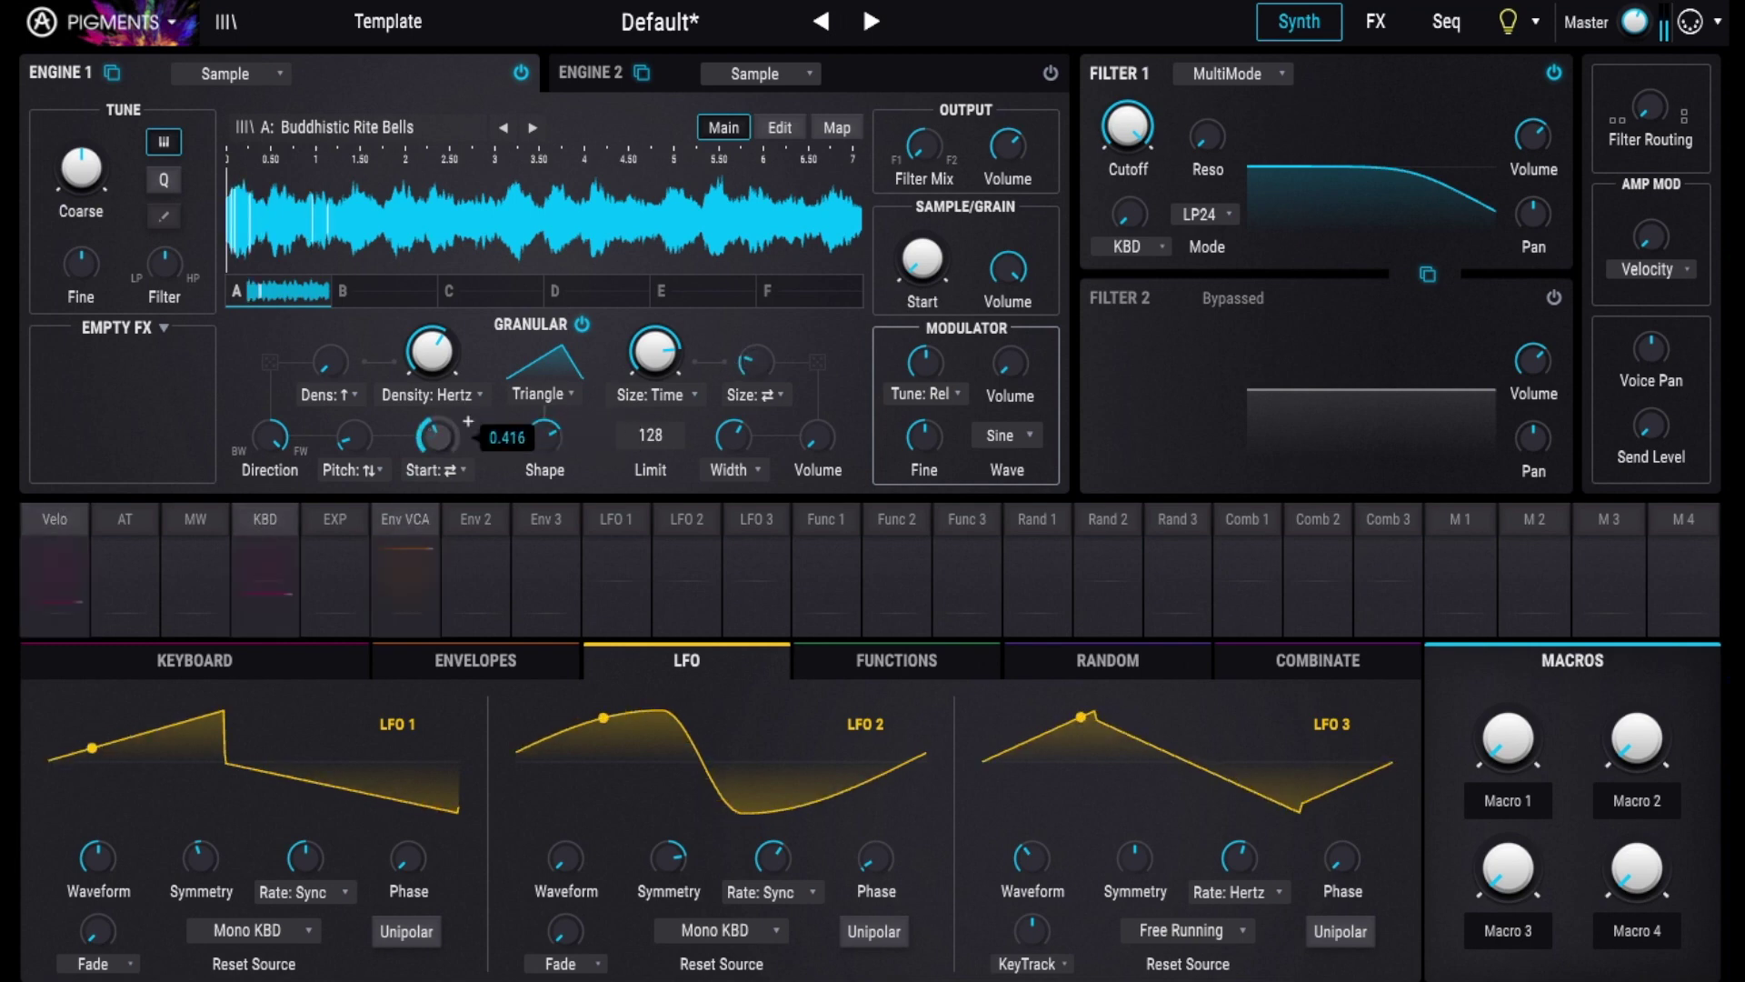
left_click_drag(435, 438, 434, 410)
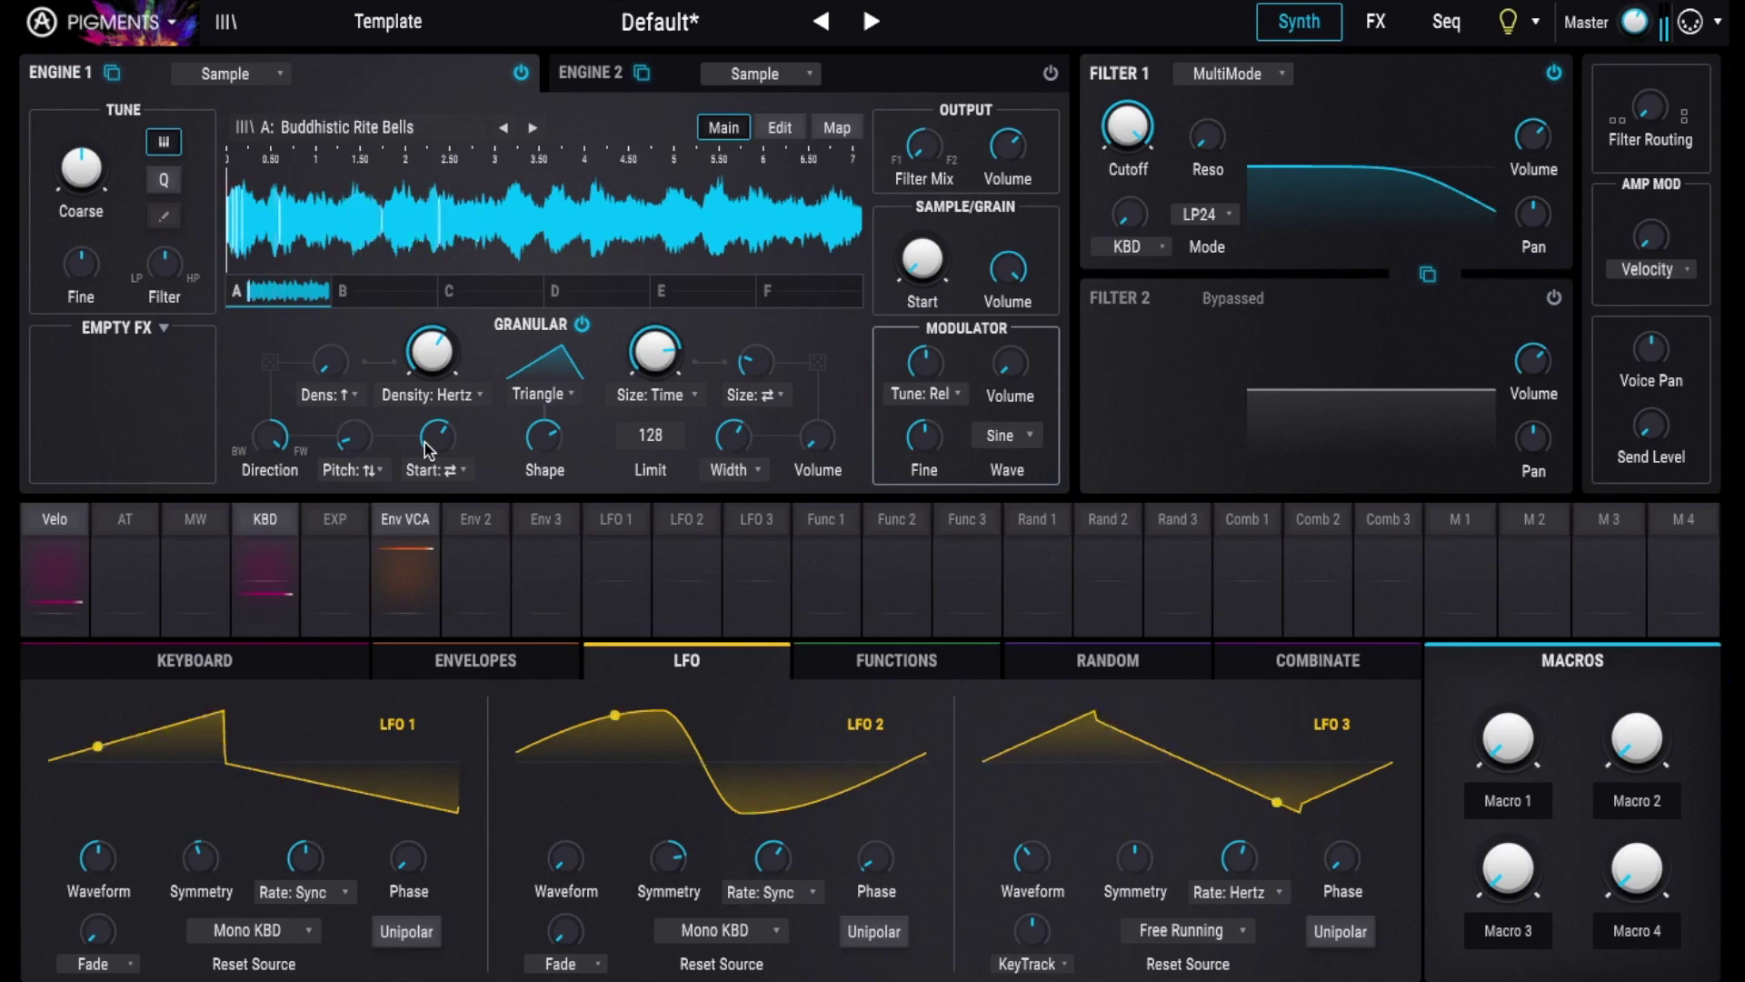
mouse_move(356, 439)
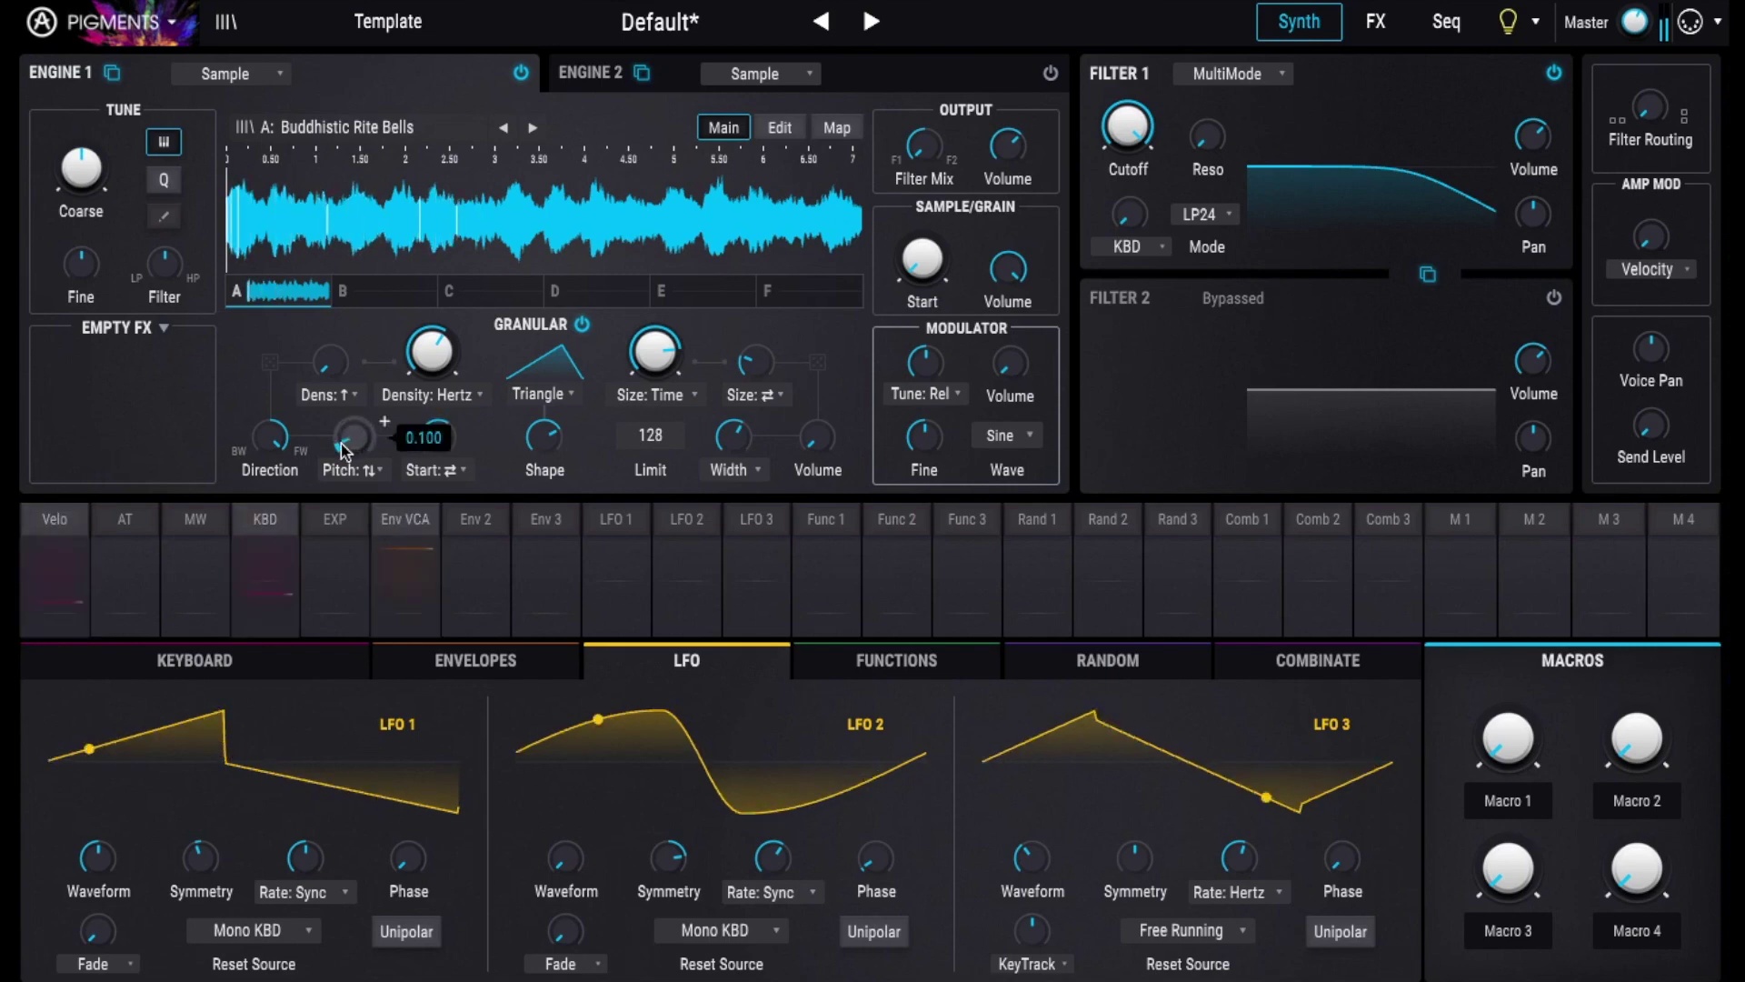
left_click_drag(341, 444, 341, 429)
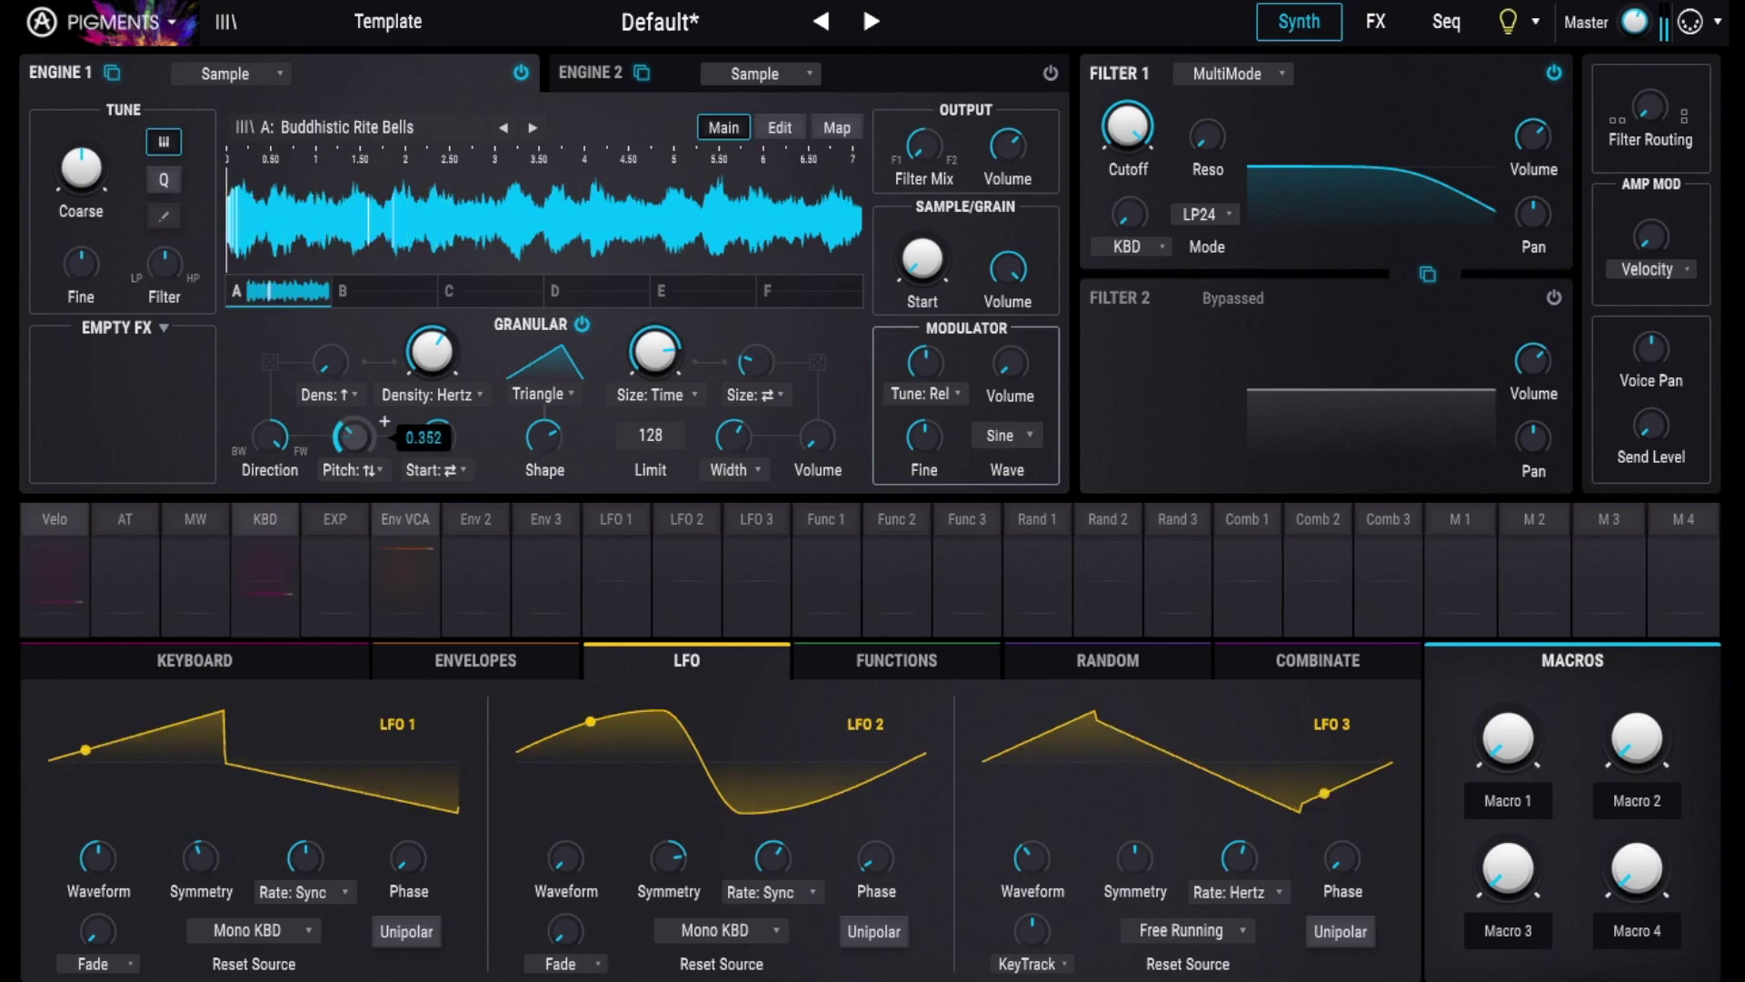
left_click_drag(341, 382, 341, 377)
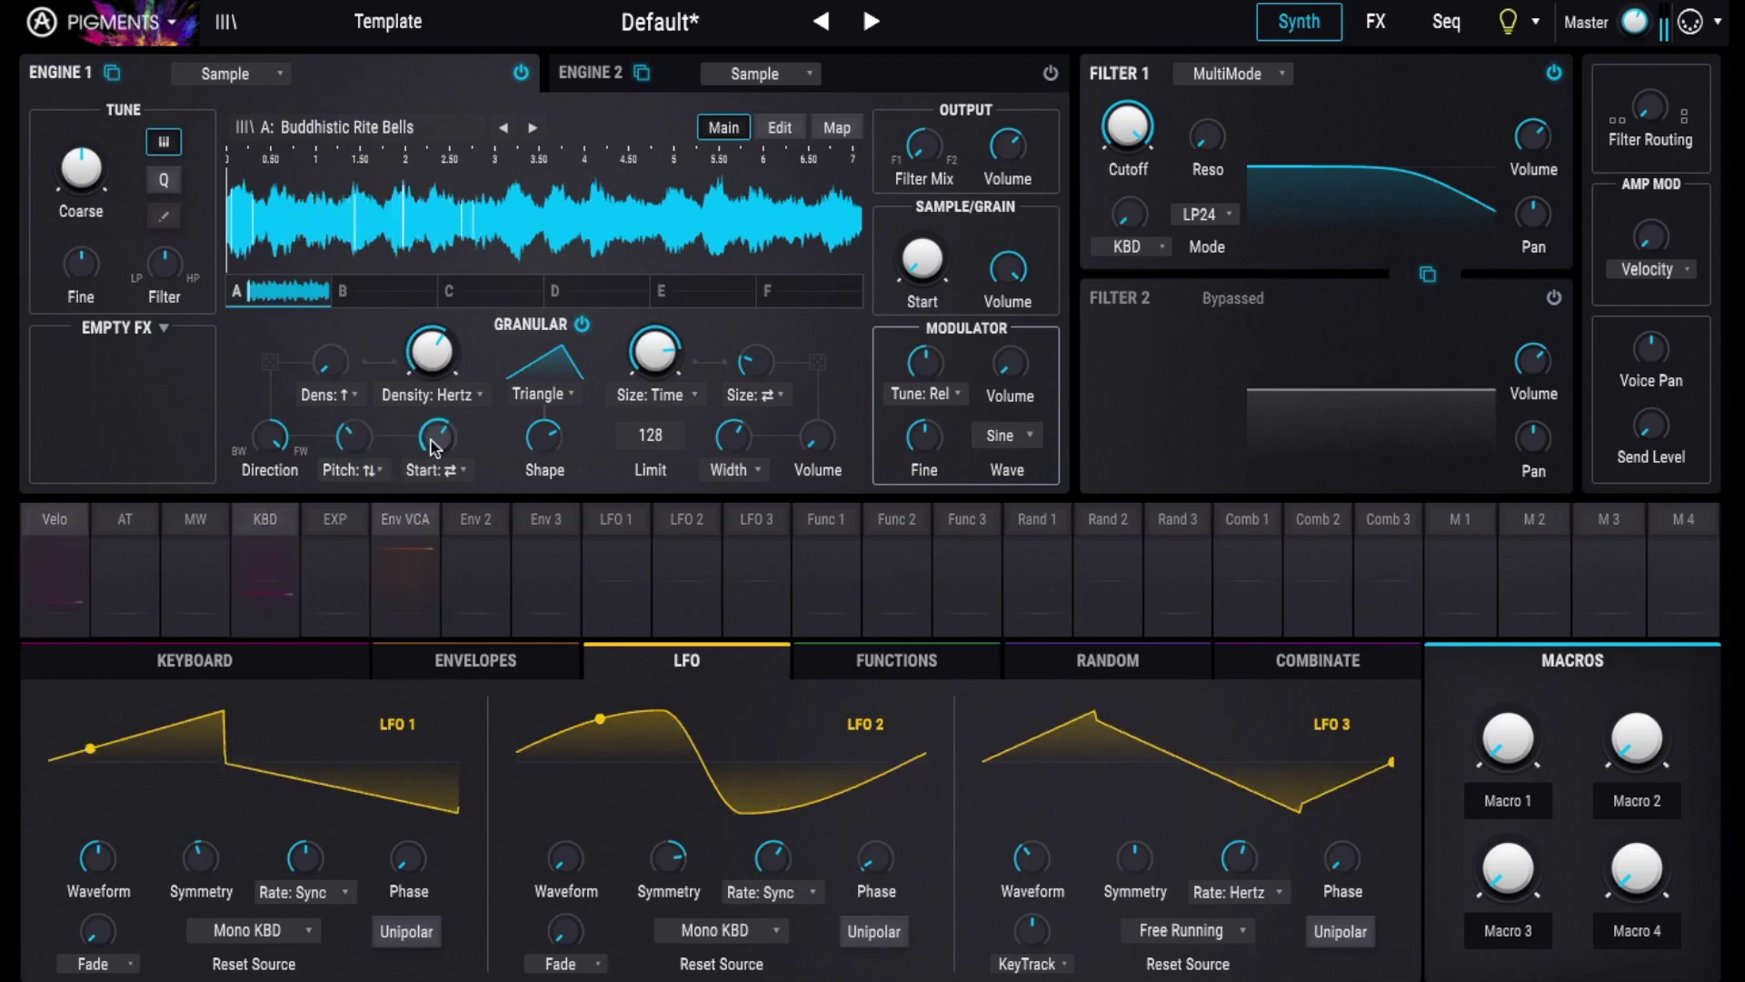
Step: Lower the granular Width slightly and lengthen the grain Size to about 620 ms
mouse_move(731, 436)
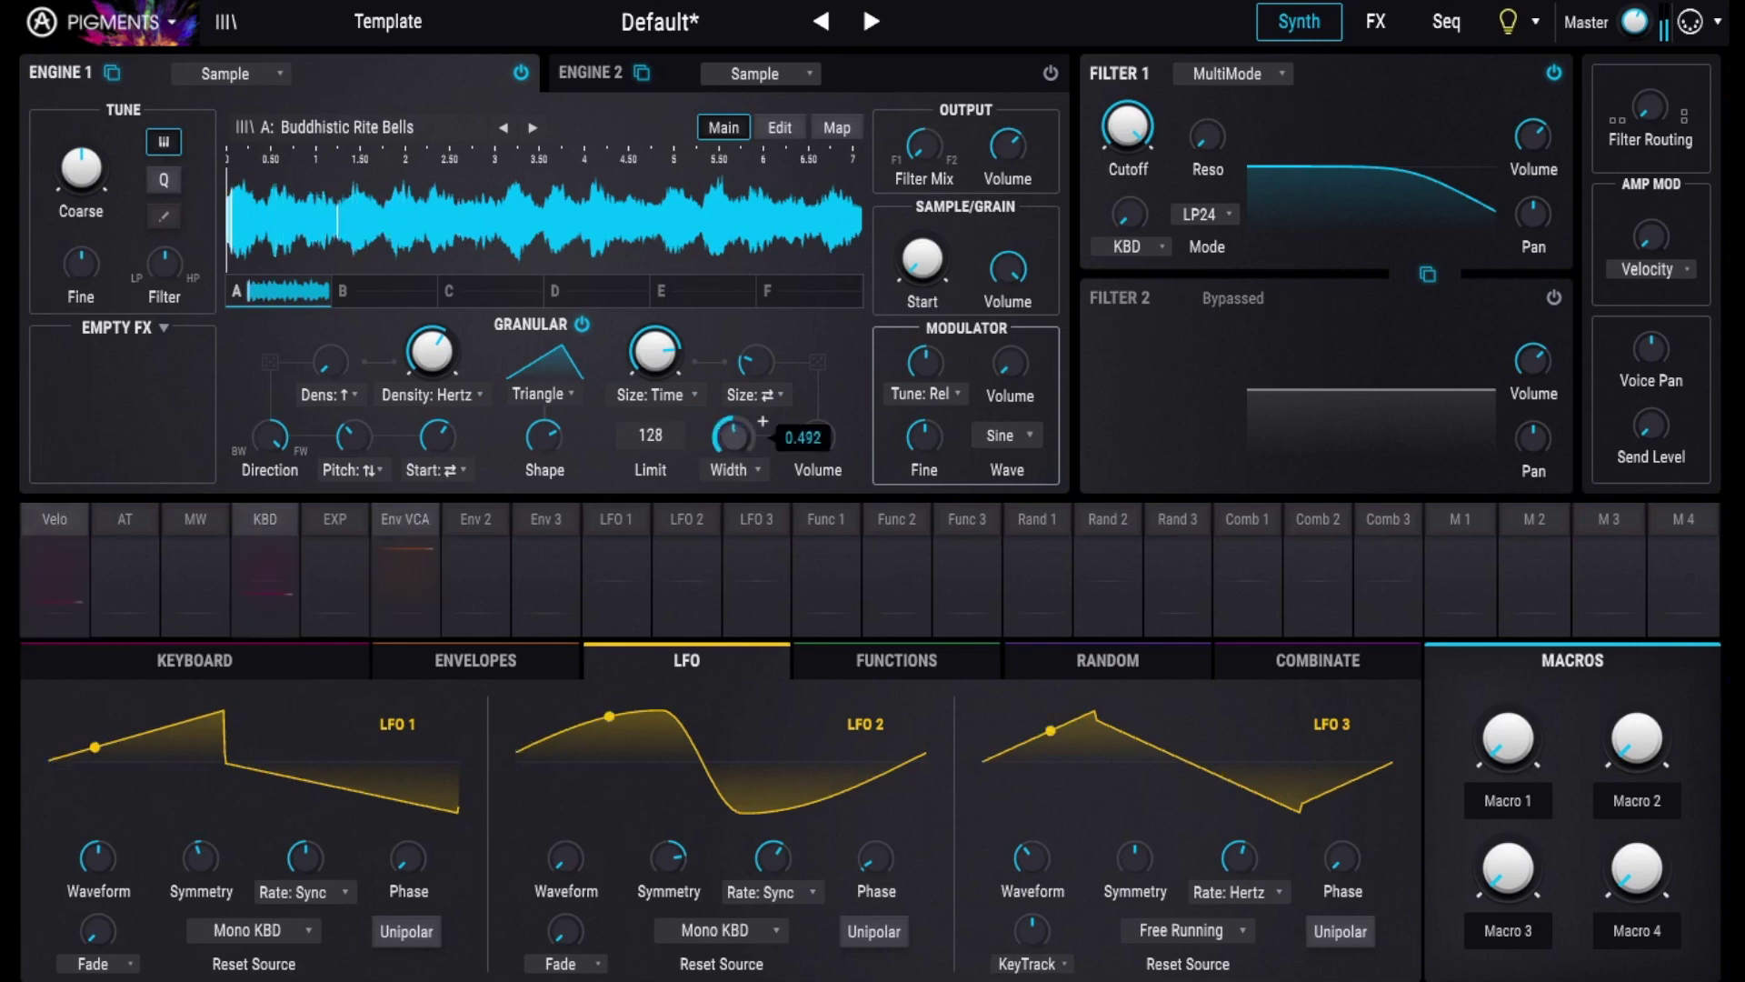
left_click_drag(731, 436, 724, 437)
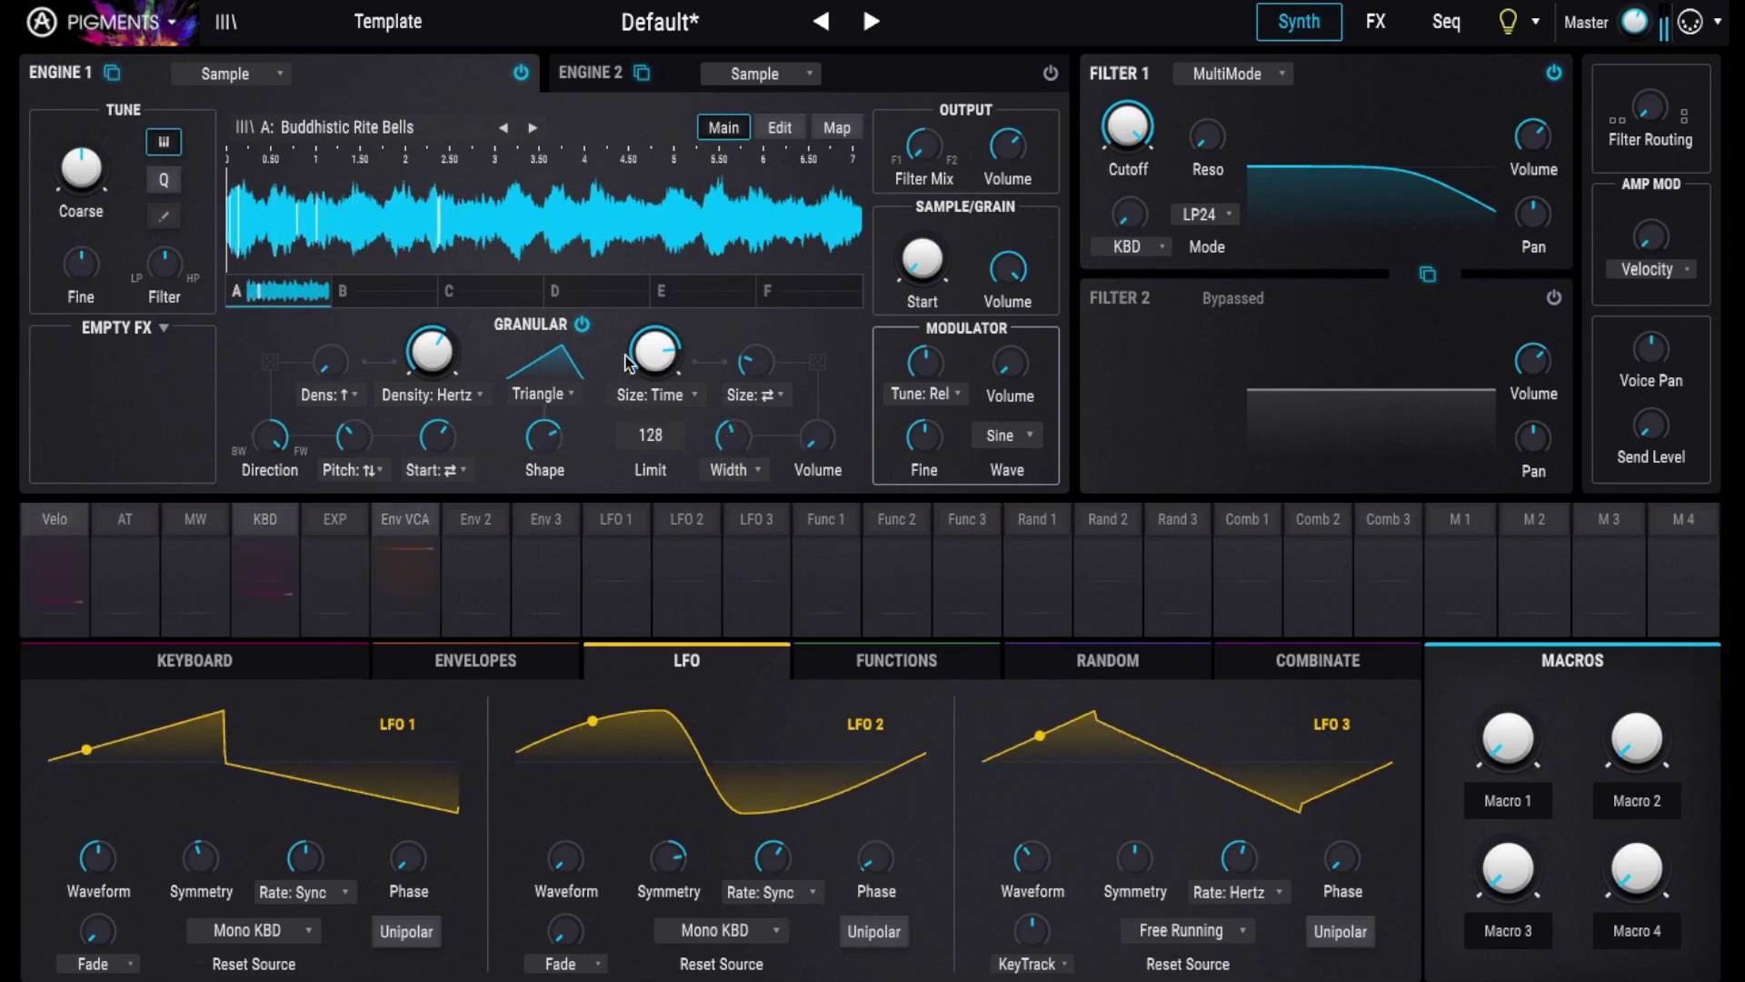
left_click_drag(655, 353, 654, 349)
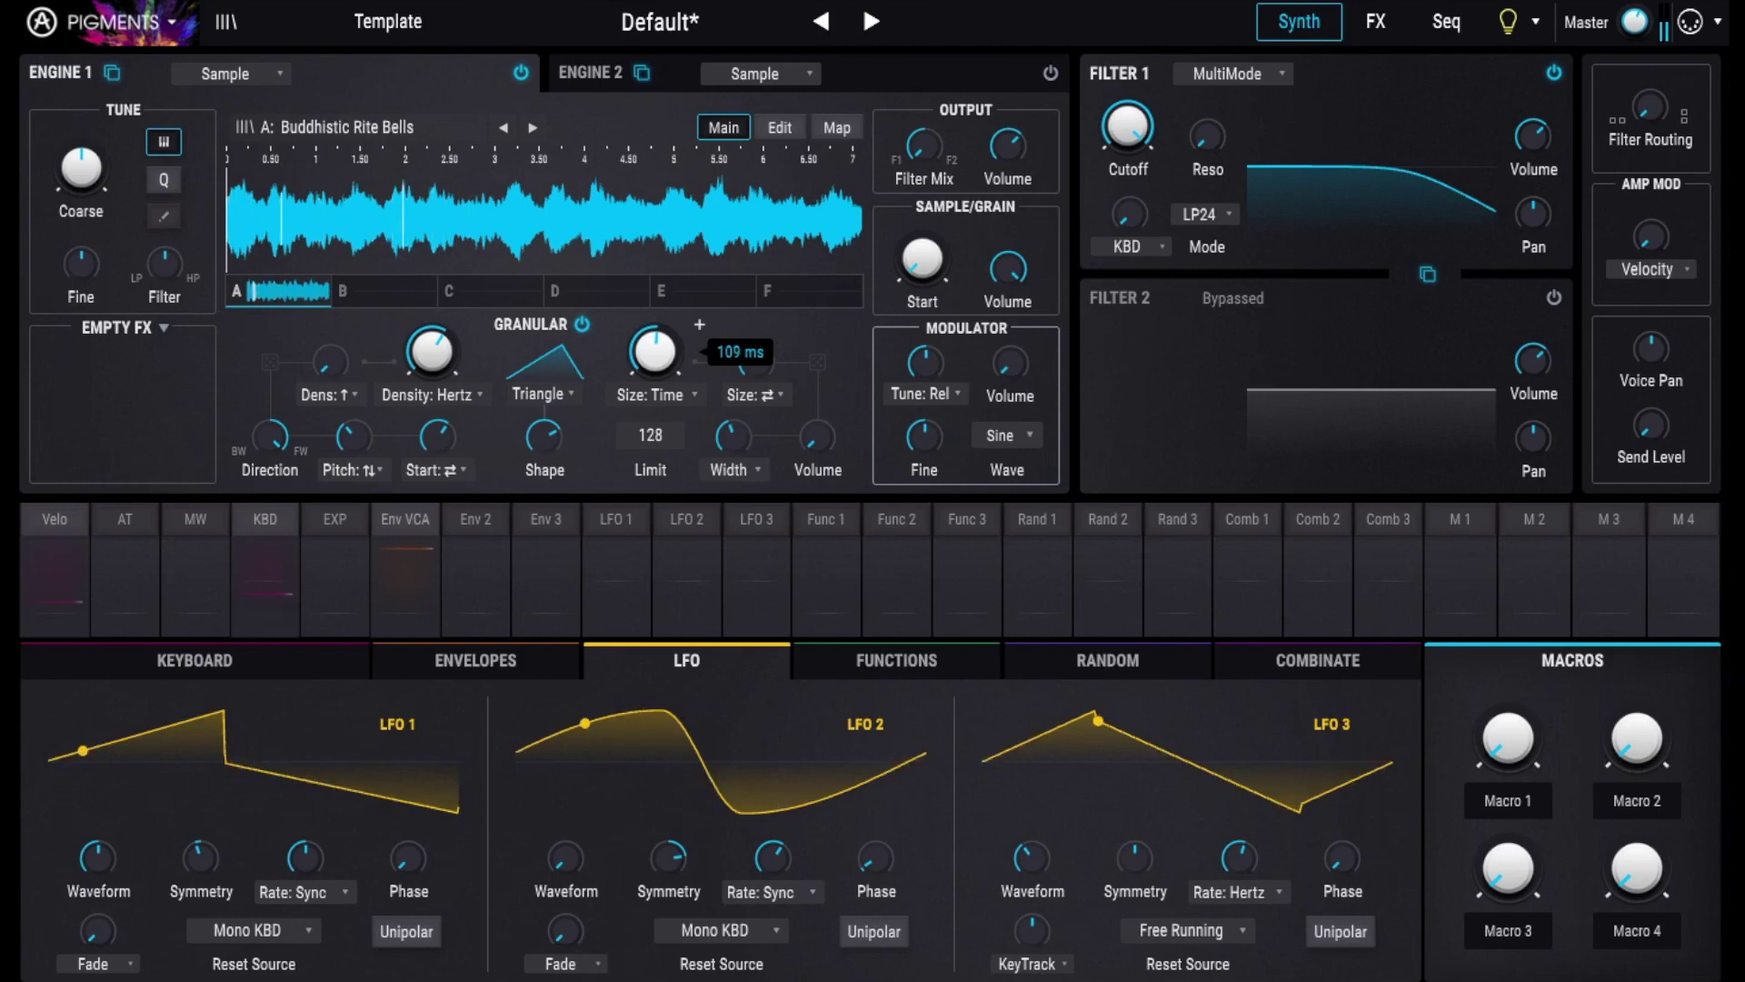
left_click_drag(655, 350, 655, 334)
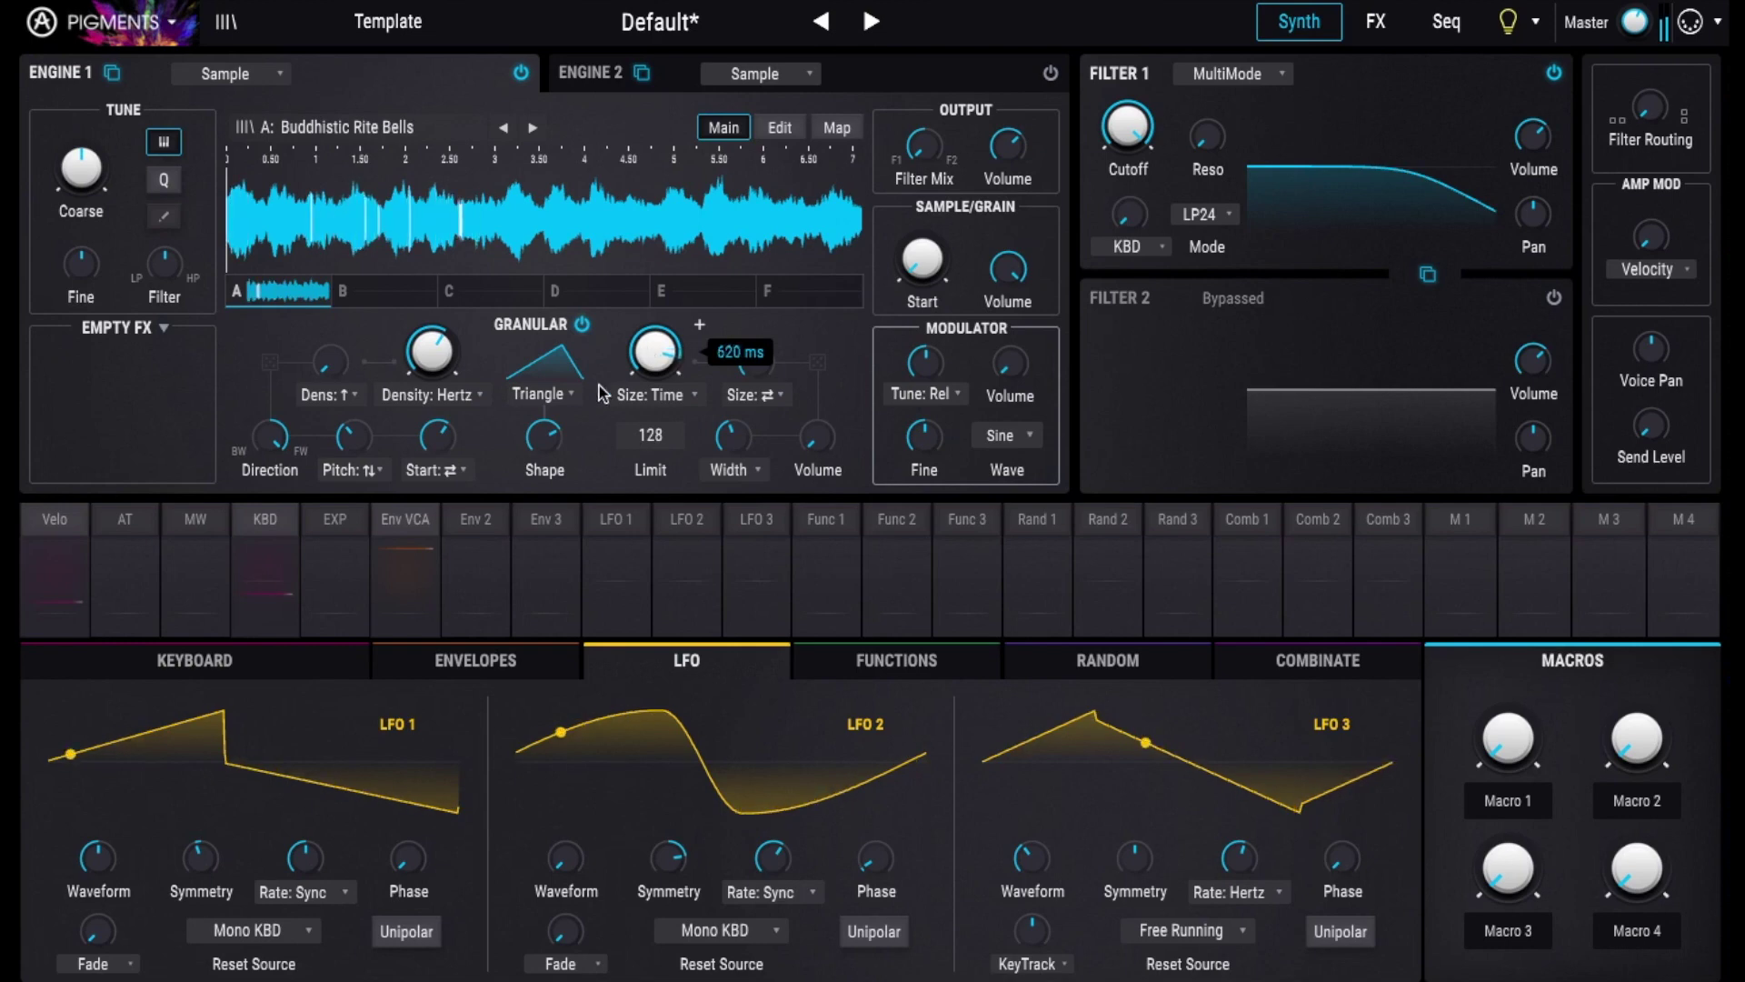
Step: Modulate the grain Size with the mod wheel at an amount of -0.82
left_click(198, 576)
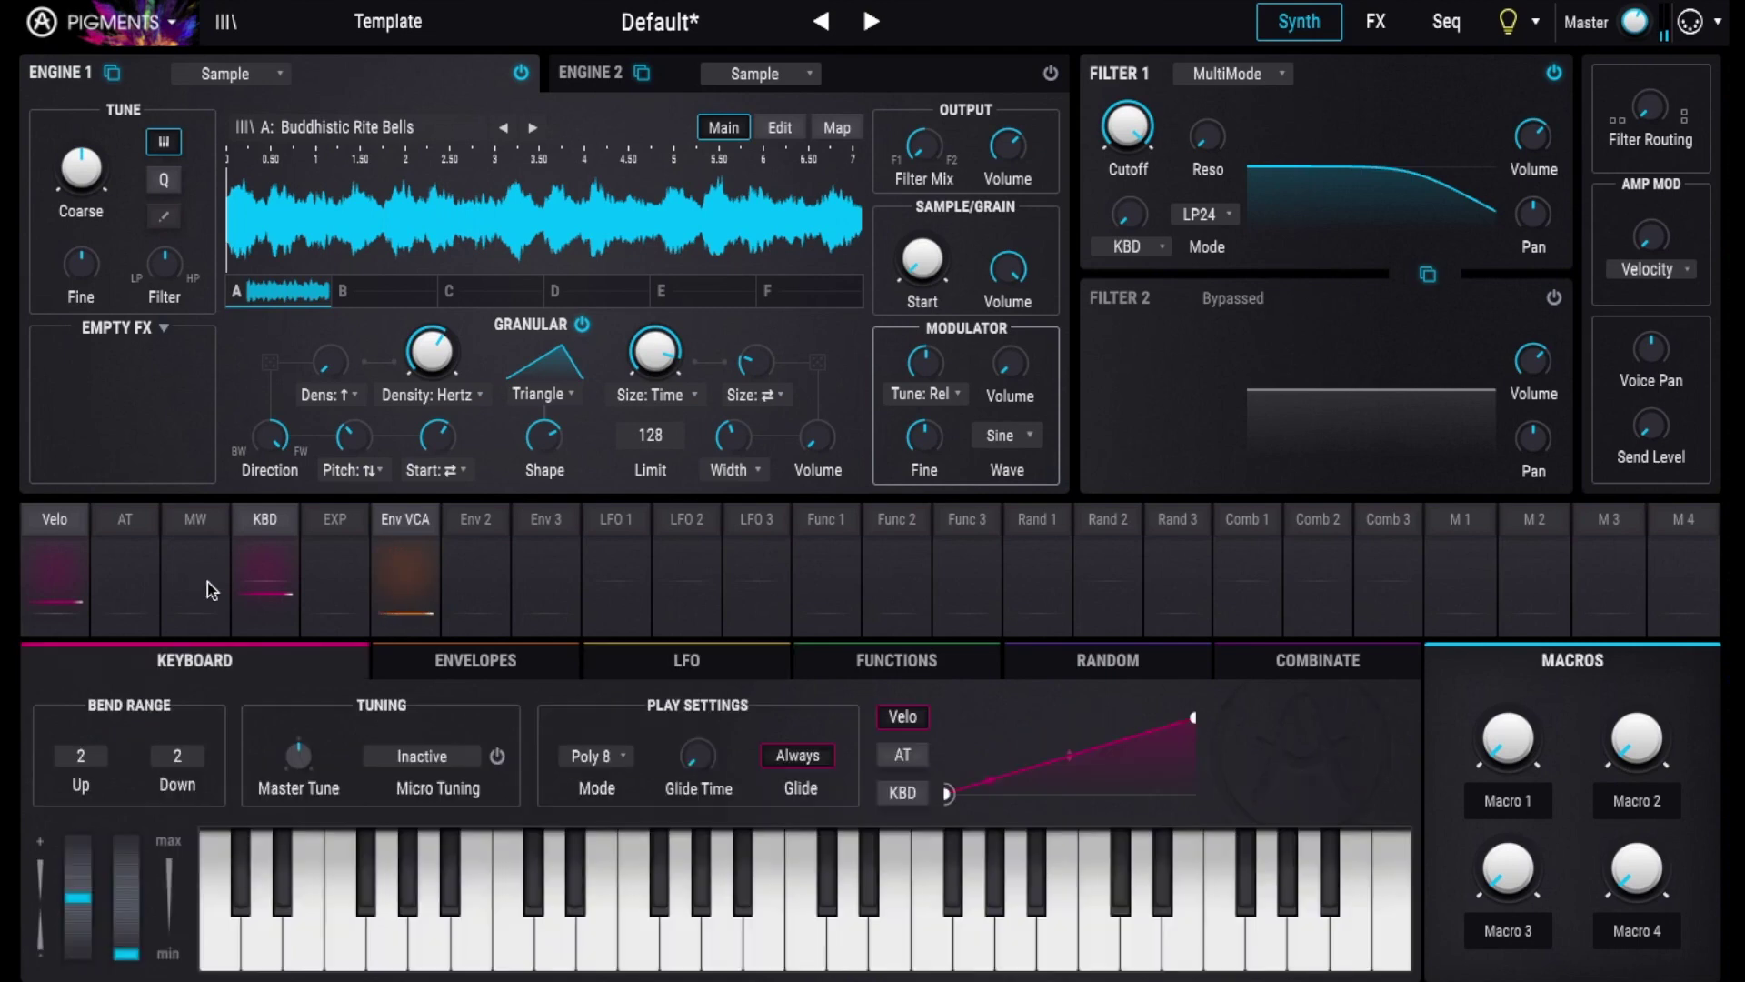
left_click_drag(661, 351, 635, 405)
left_click(196, 520)
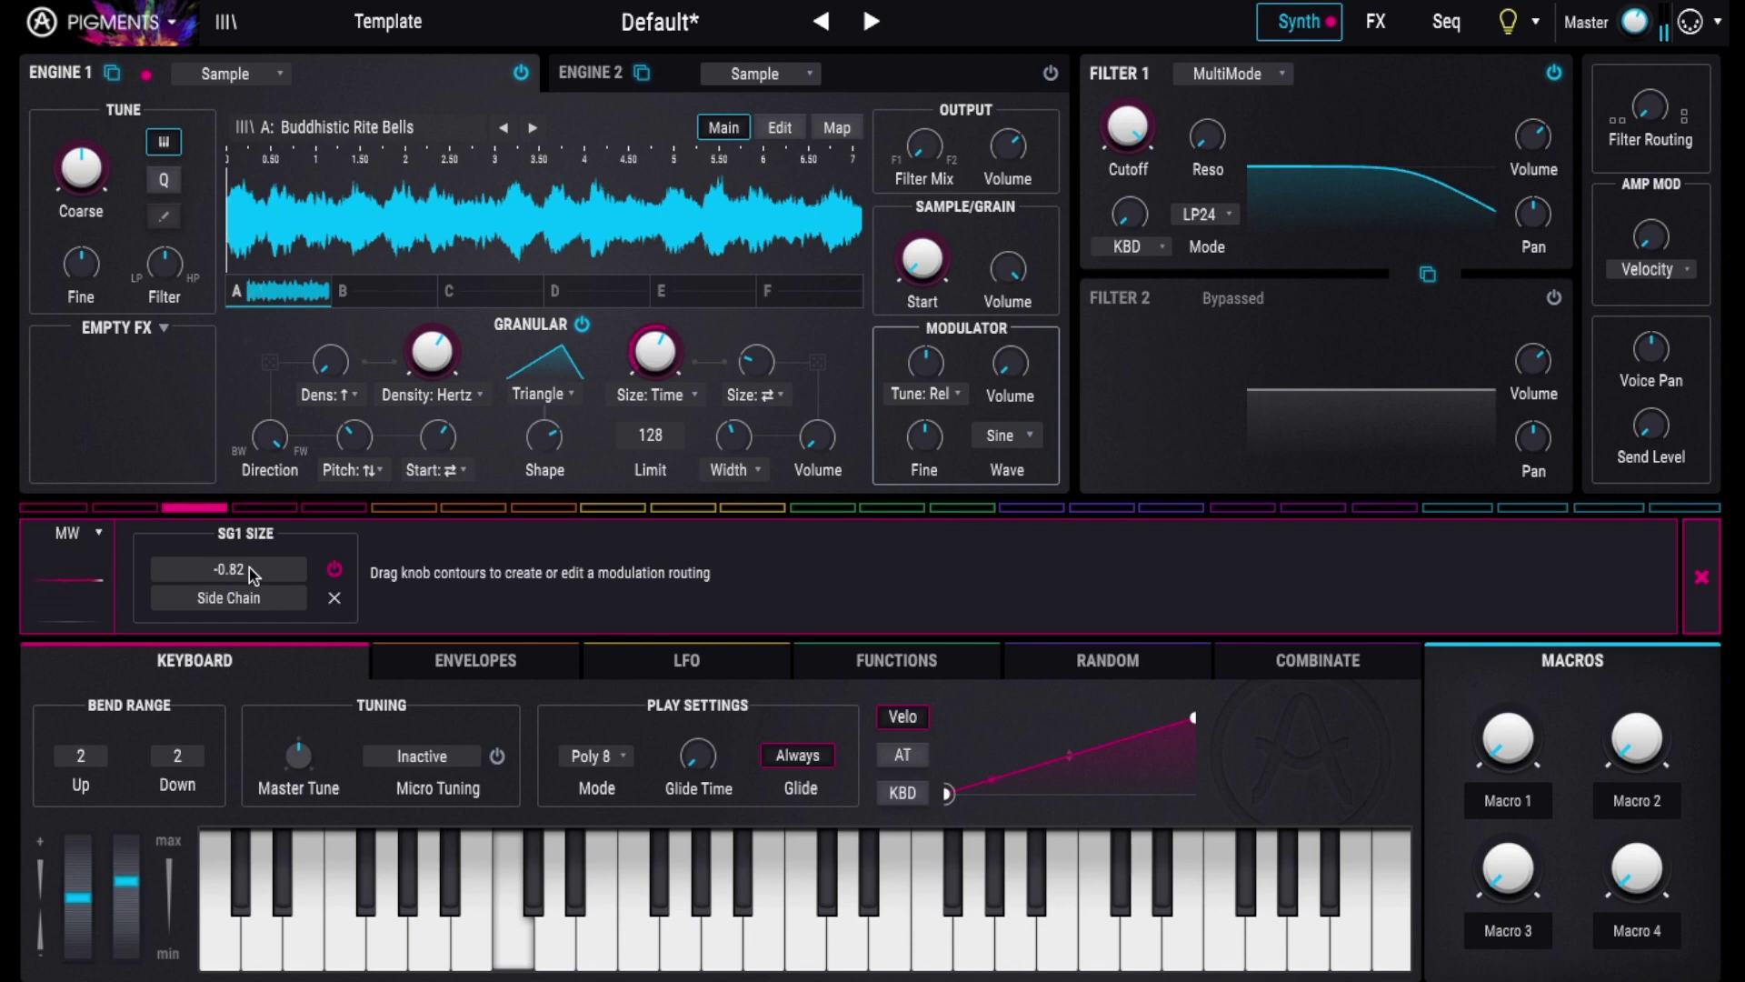
Step: Modulate the sample Start position with Function 1 at an amount of -1.00
left_click(822, 514)
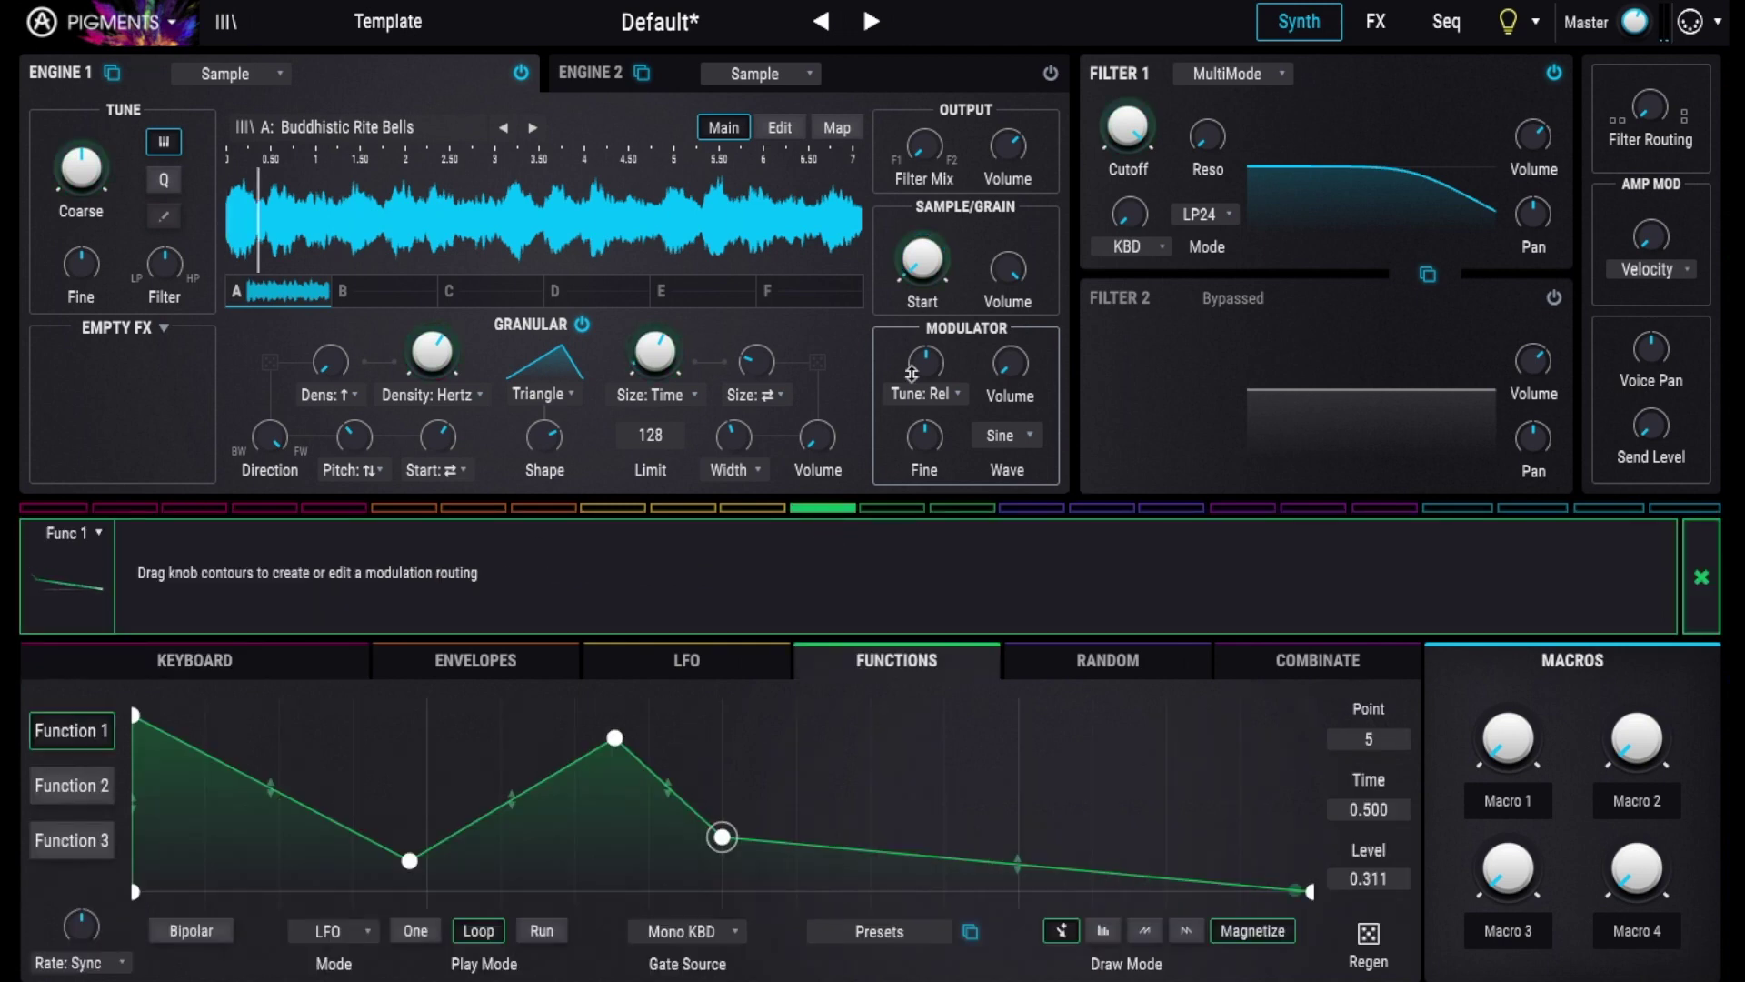
left_click_drag(943, 243, 944, 354)
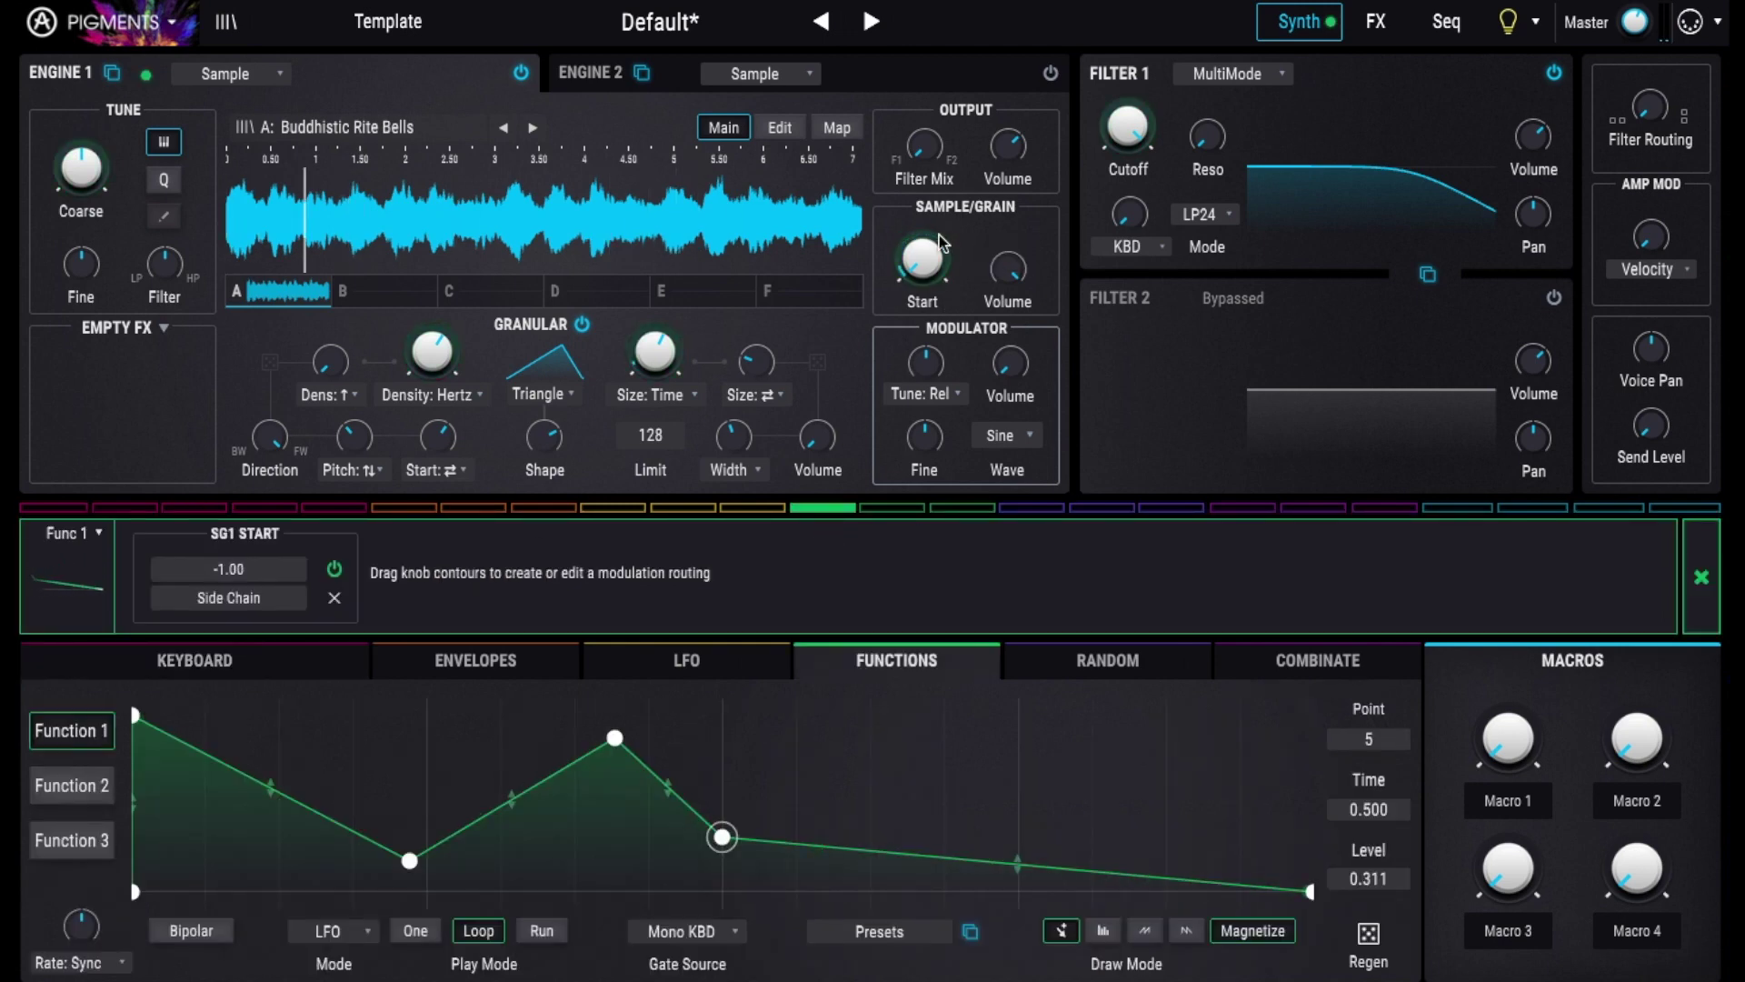
Step: Remove LFO 2's modulation of Start and modulate the granular random Pitch with LFO 2 at -0.21
left_click(675, 658)
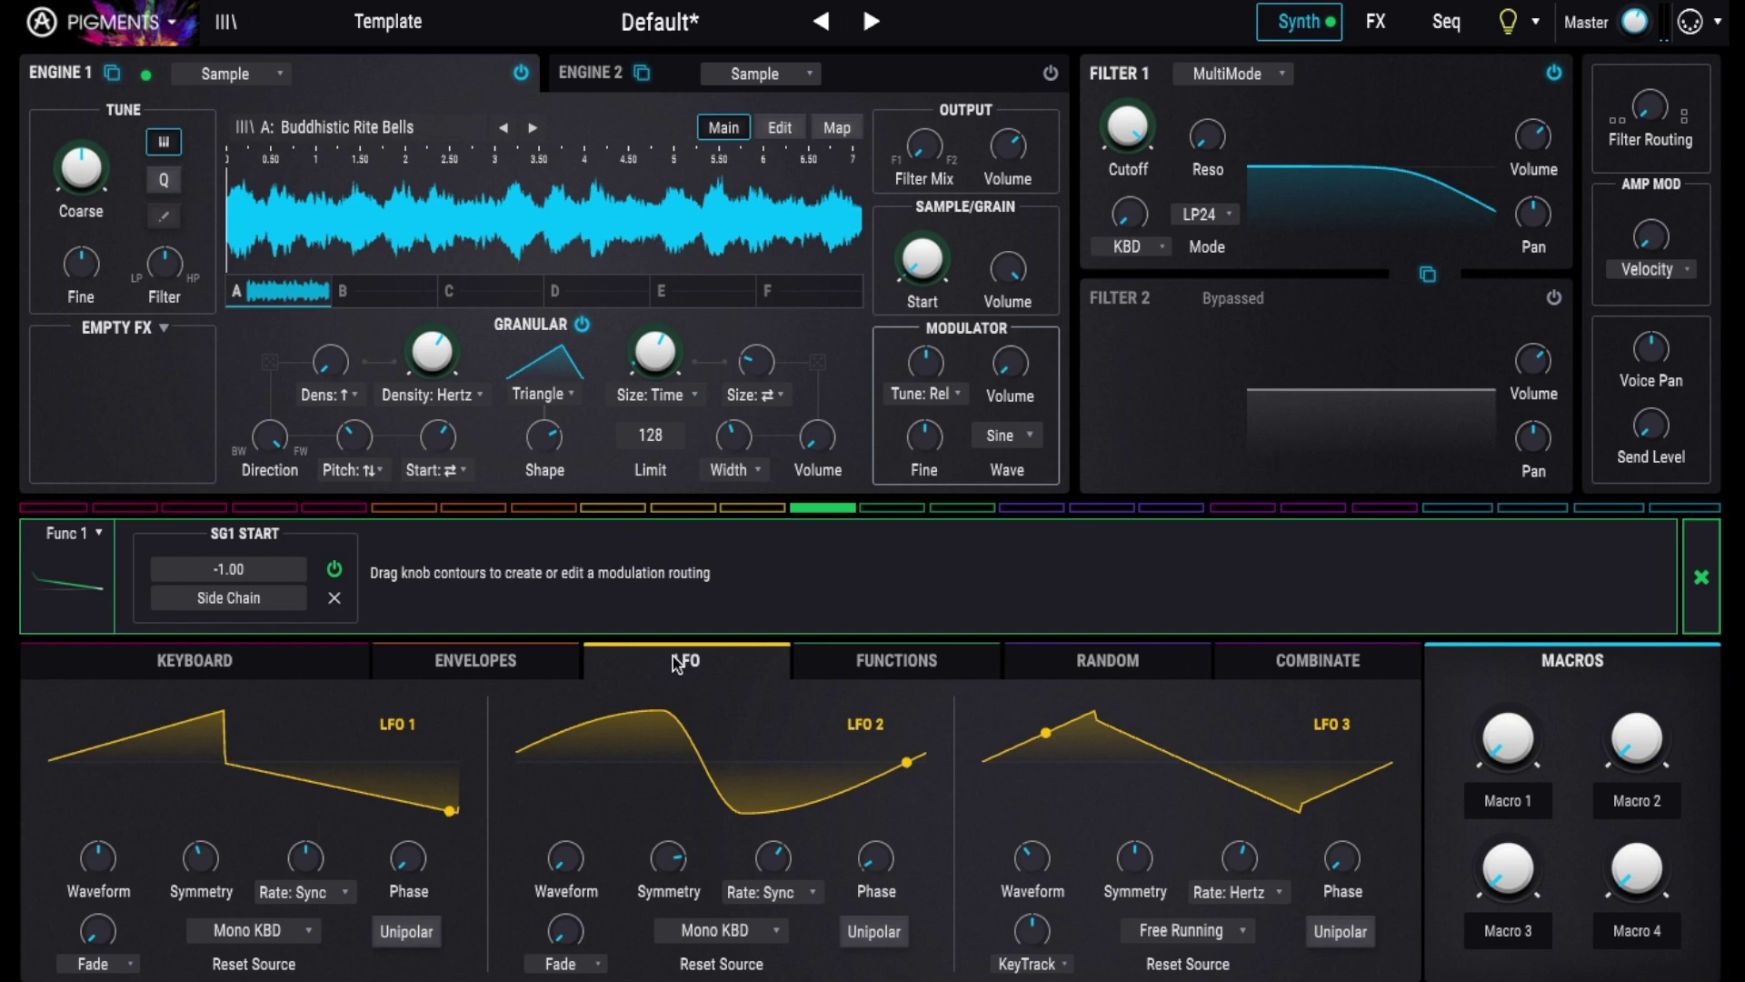
left_click(627, 510)
left_click(683, 507)
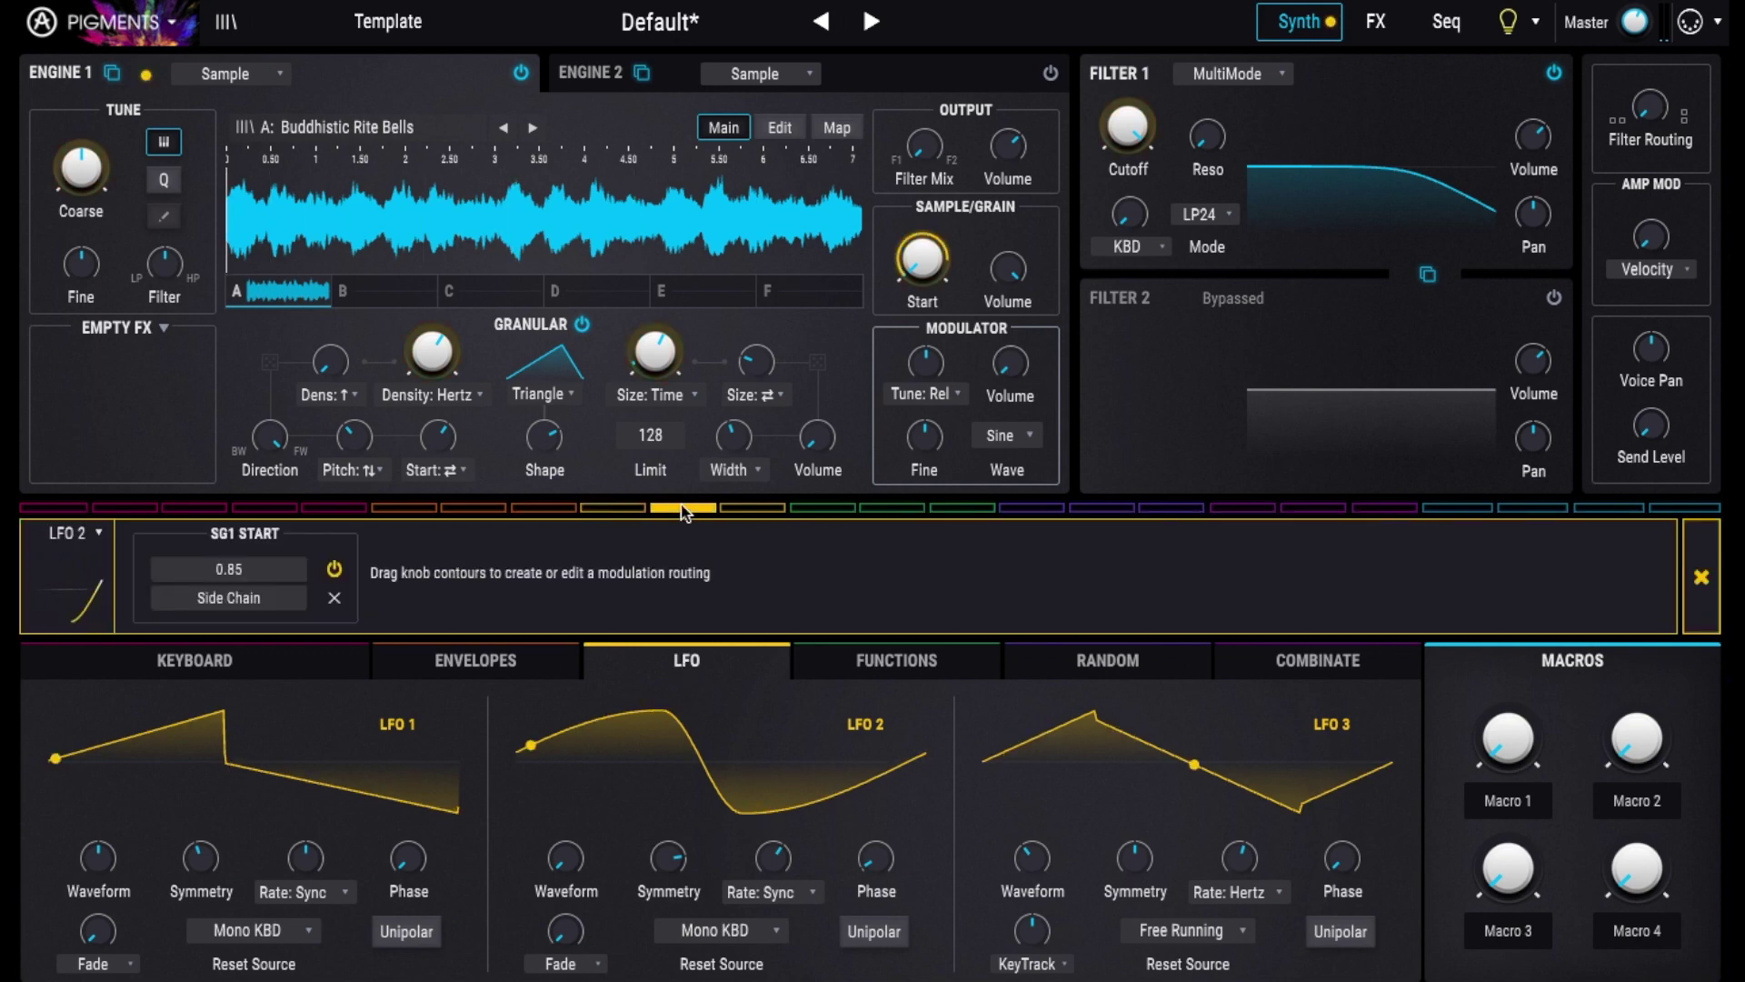
left_click(336, 599)
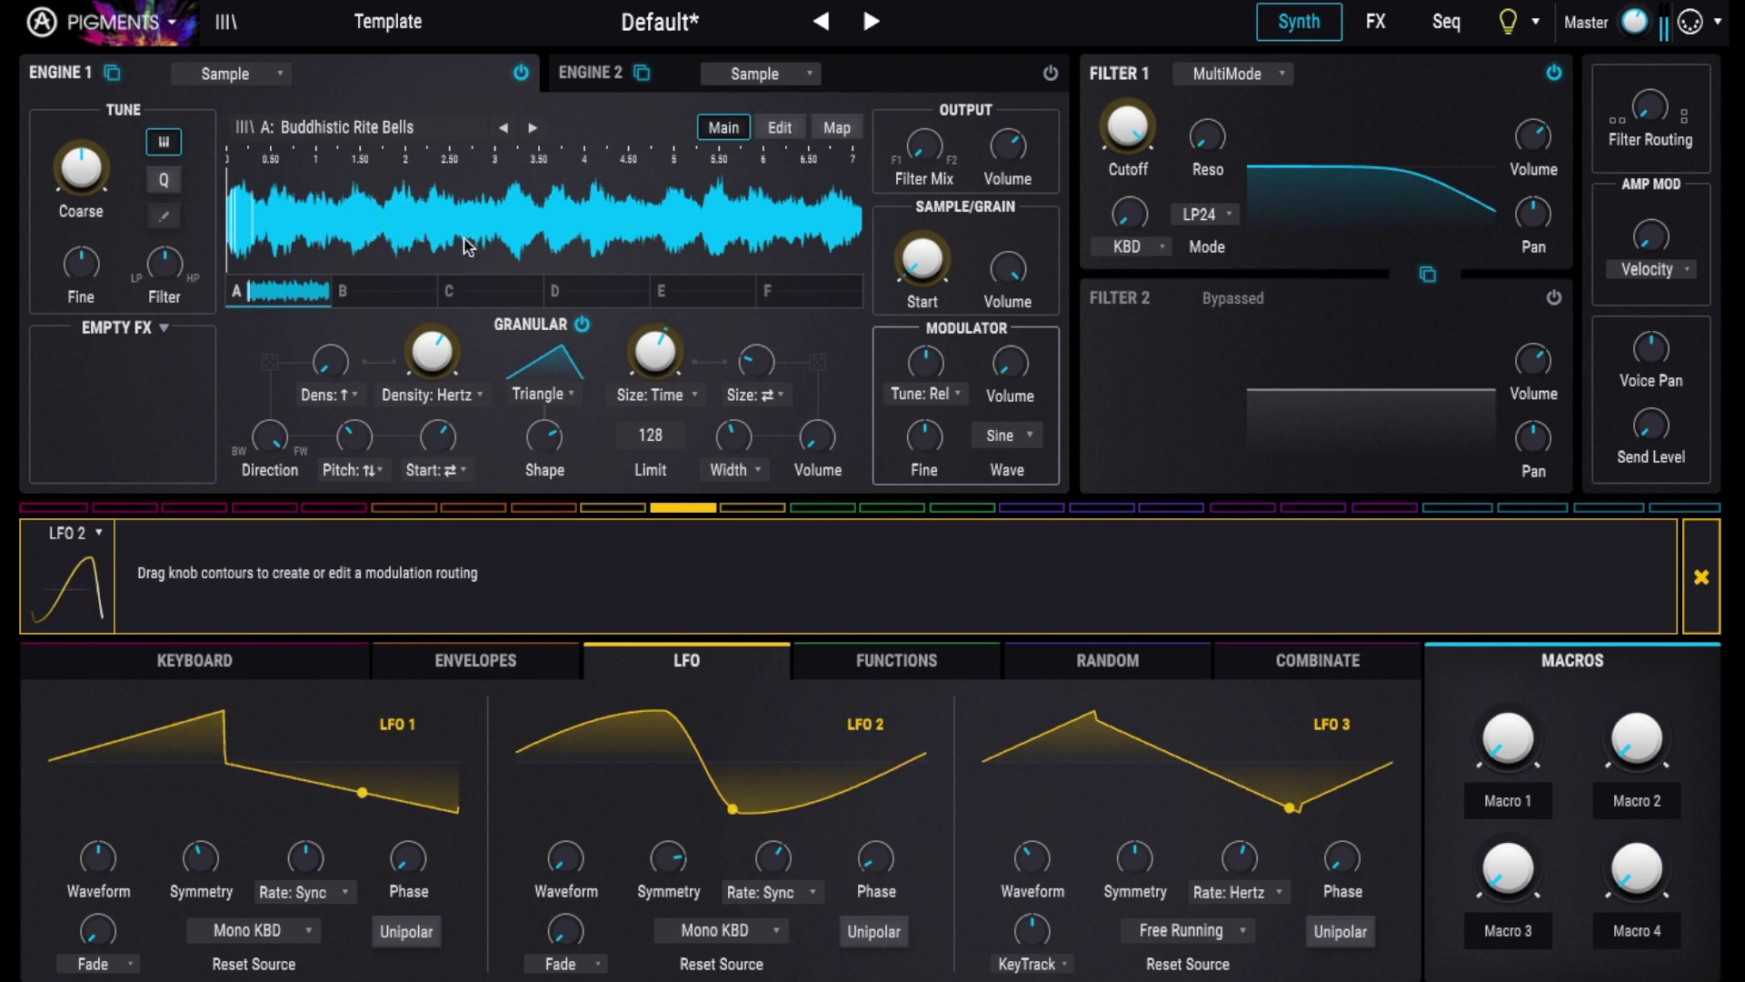
left_click_drag(353, 436, 343, 439)
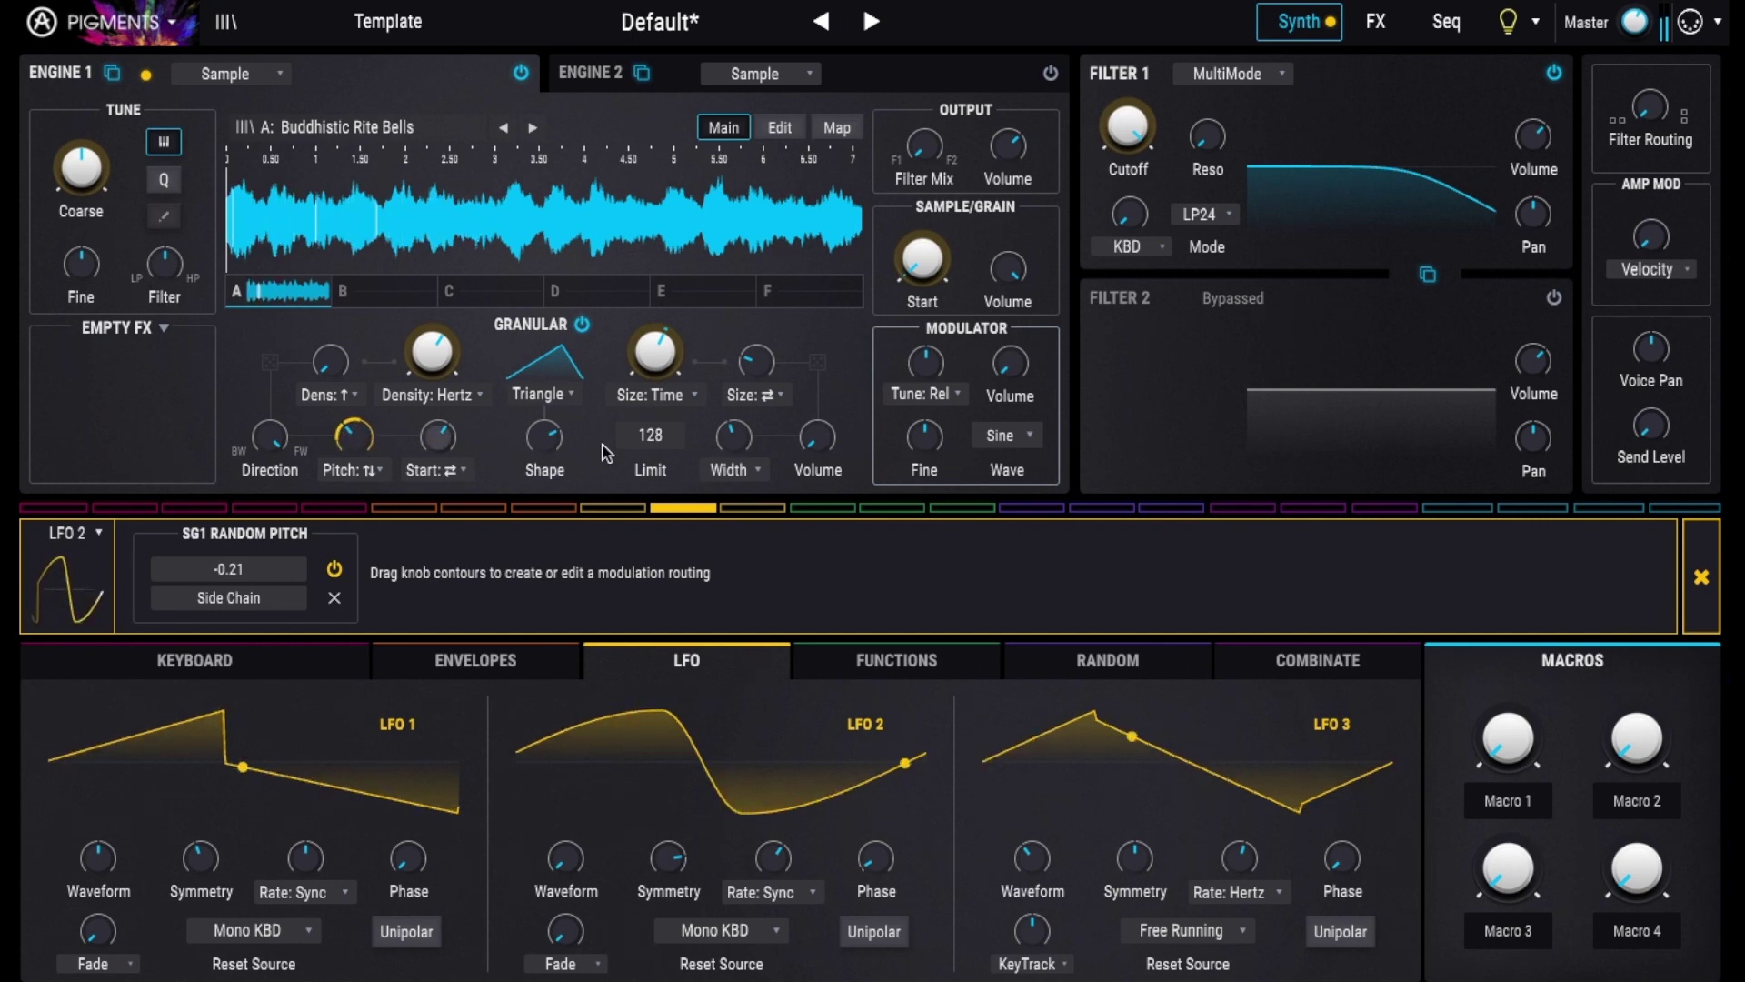
left_click(1701, 576)
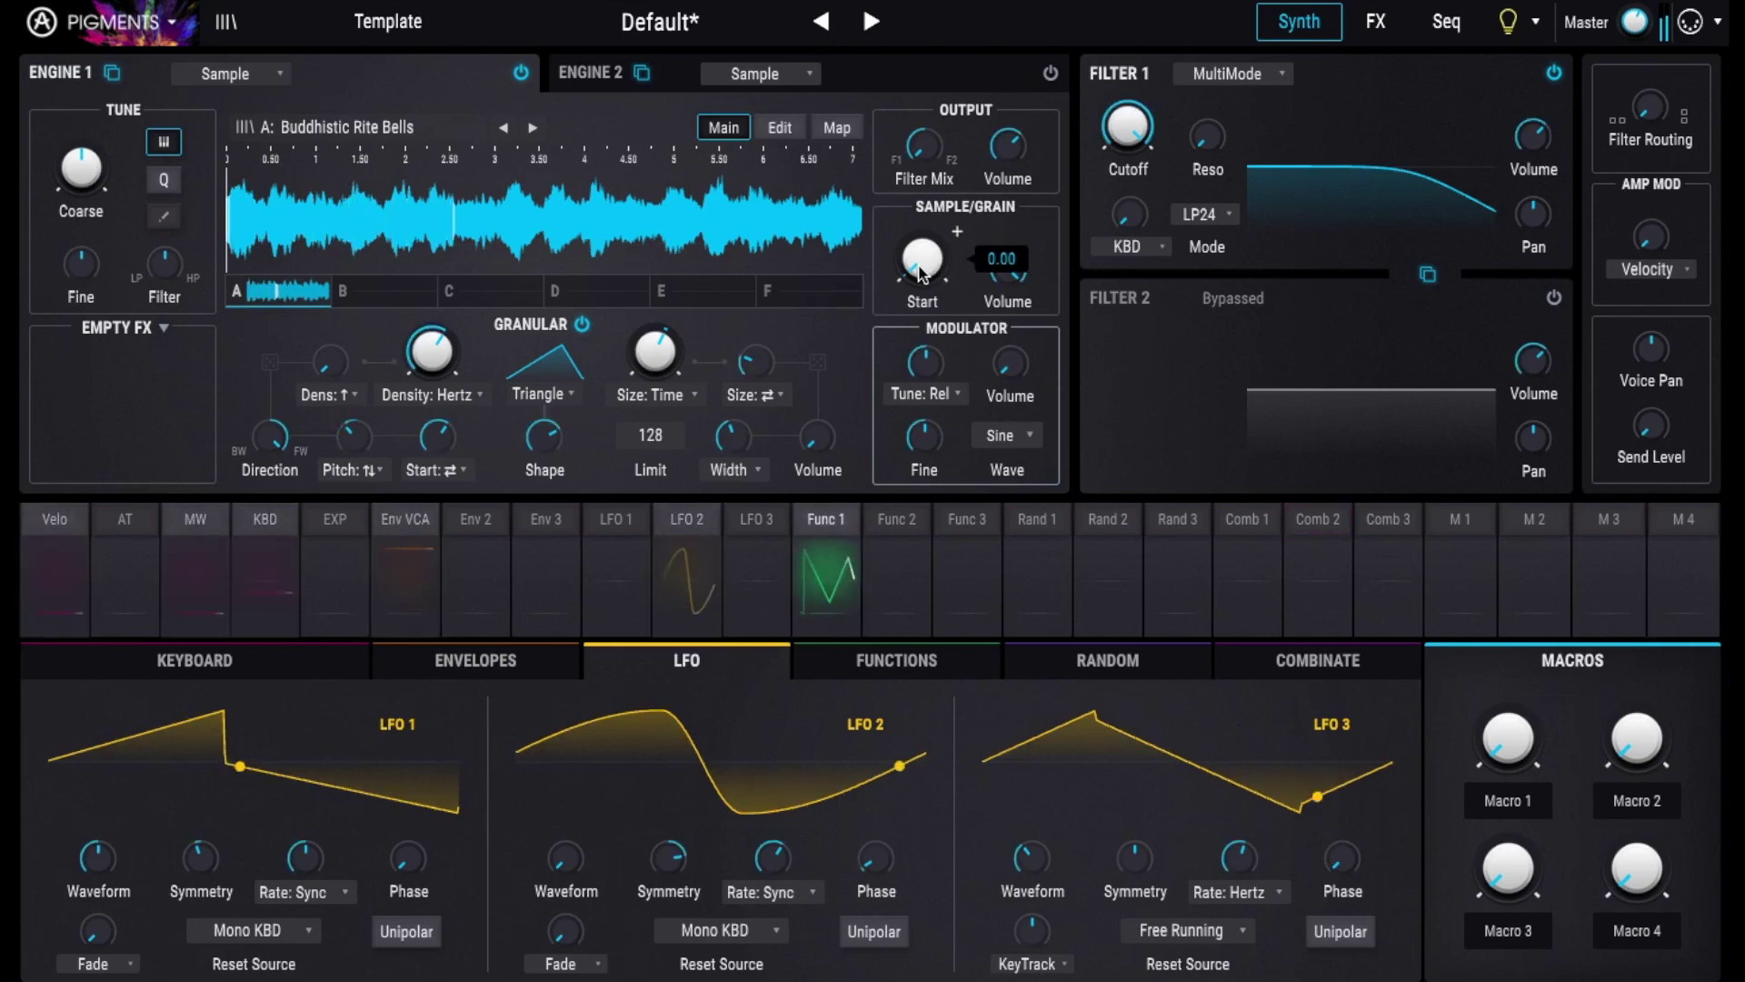
Step: Raise the sample Start position so Function 1's negative modulation can act on it, and close the routing view
left_click(833, 516)
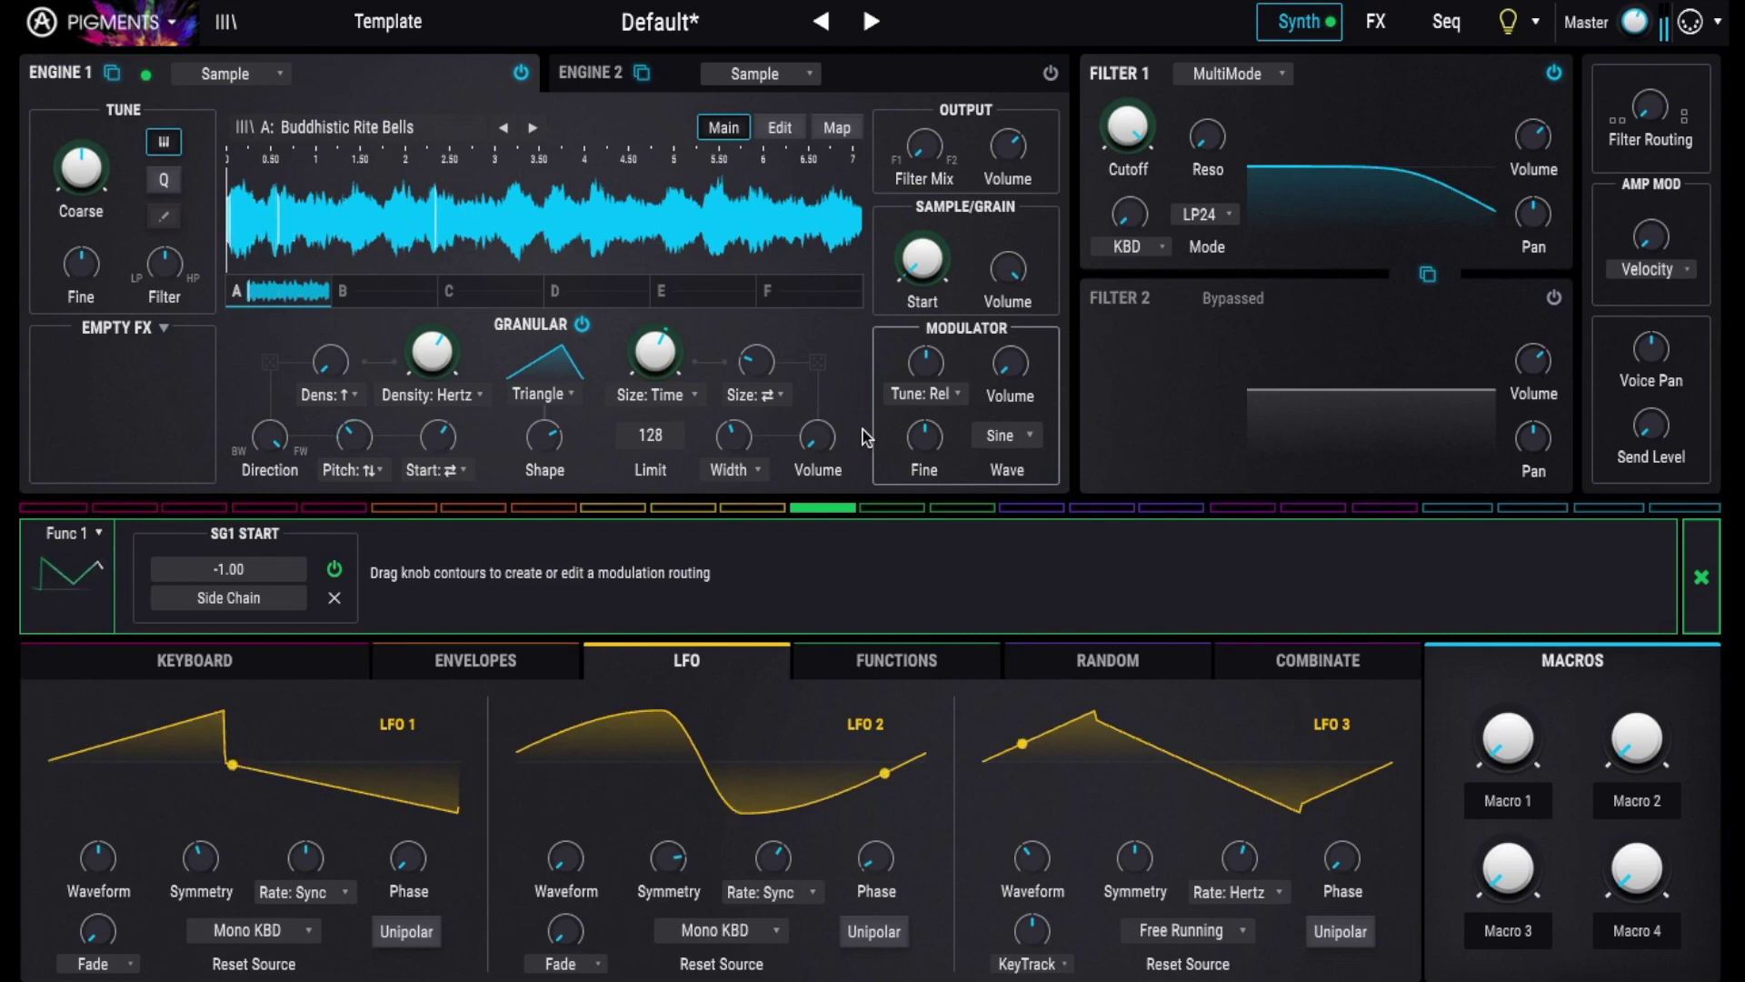
left_click_drag(922, 259, 921, 224)
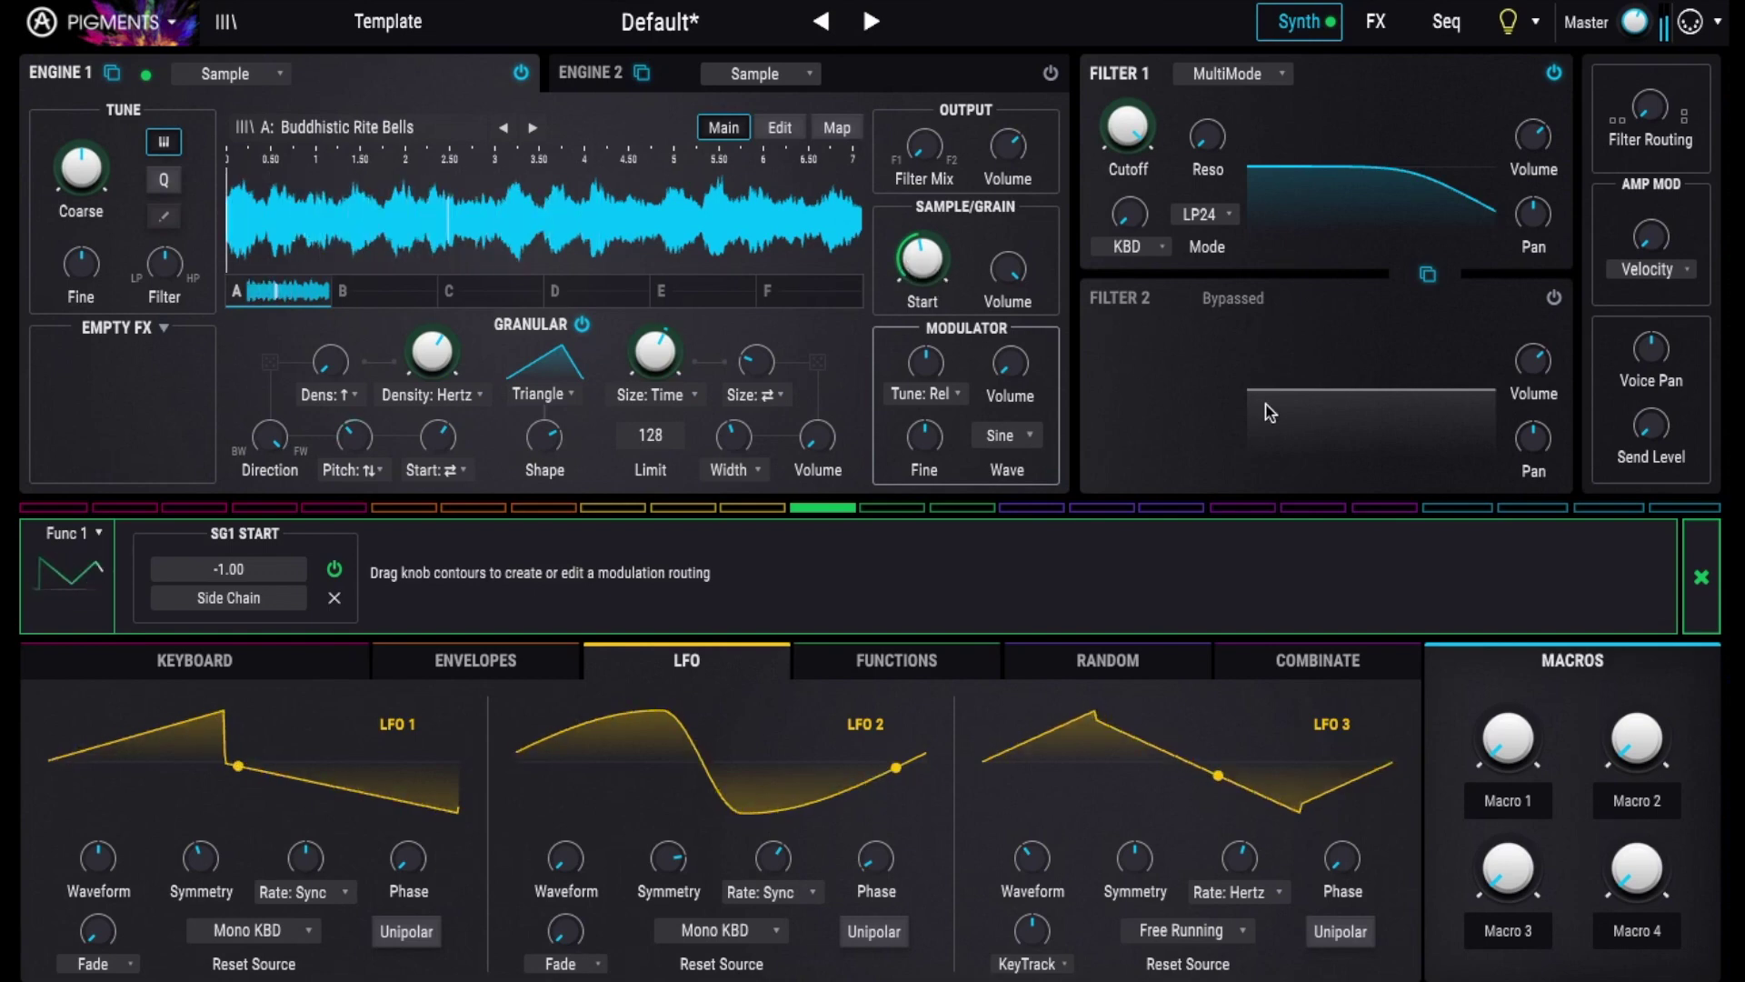
left_click(1701, 579)
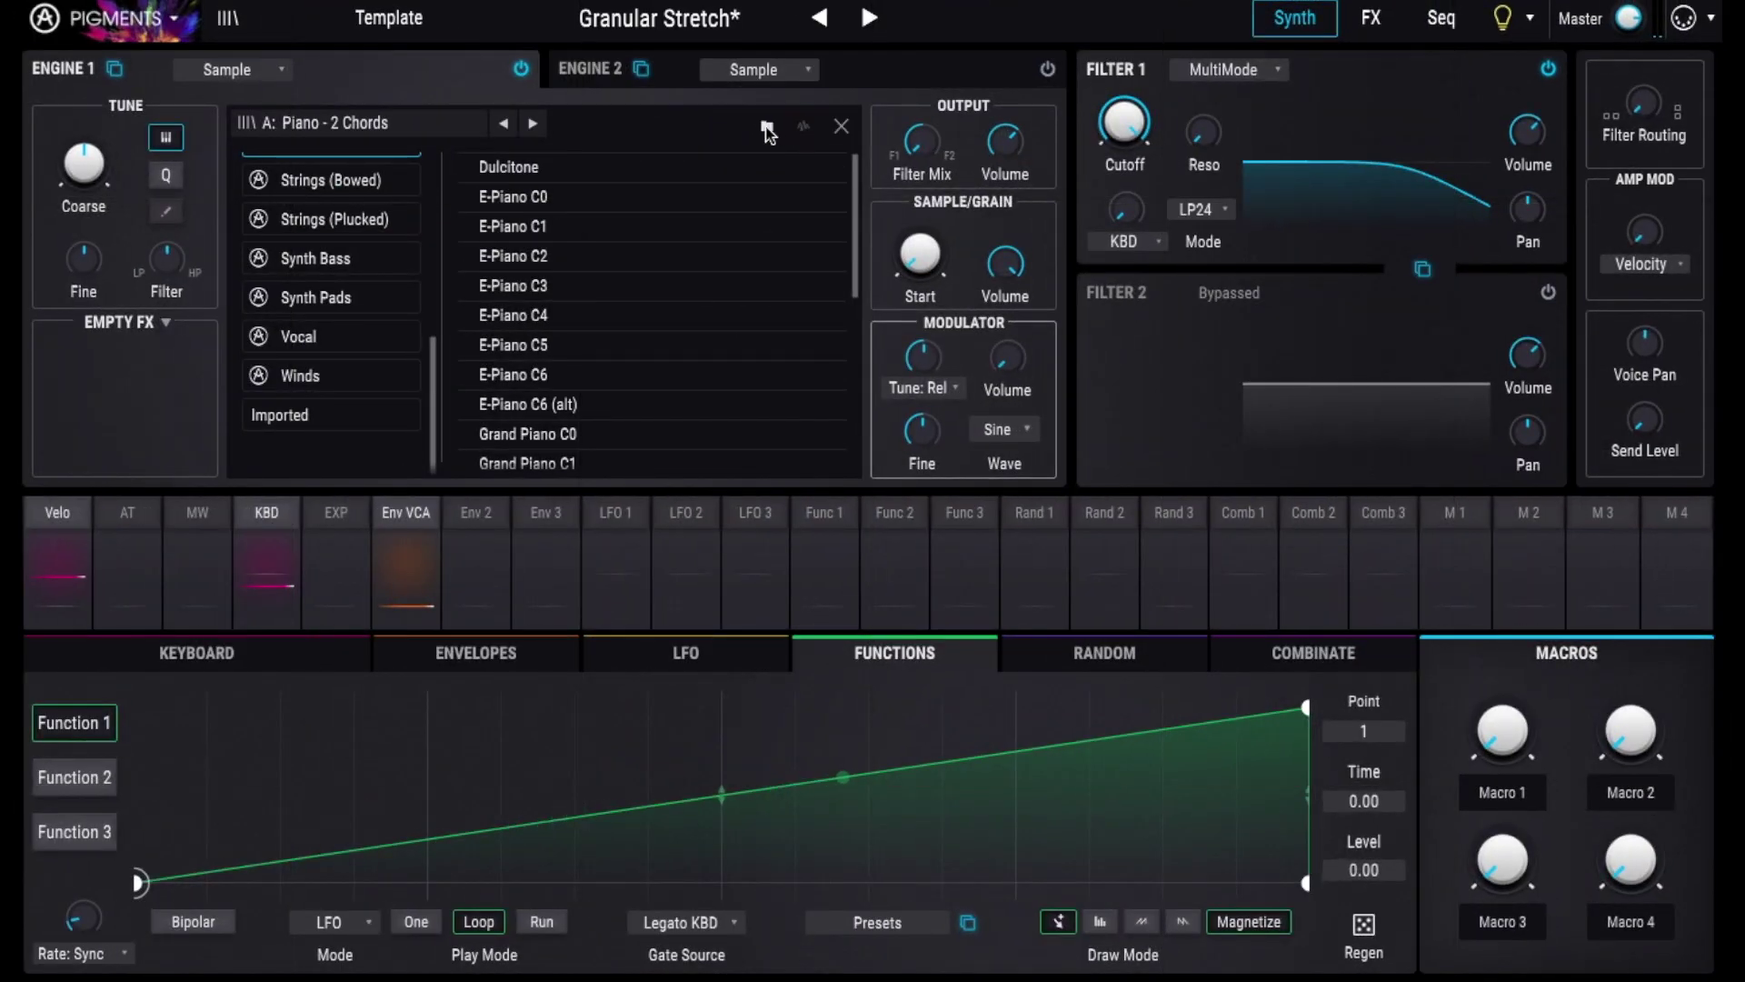
Step: Import the Sam Sam Voice-MEEQ_05 sample and load it into slot A of the Granular Stretch preset
left_click(307, 415)
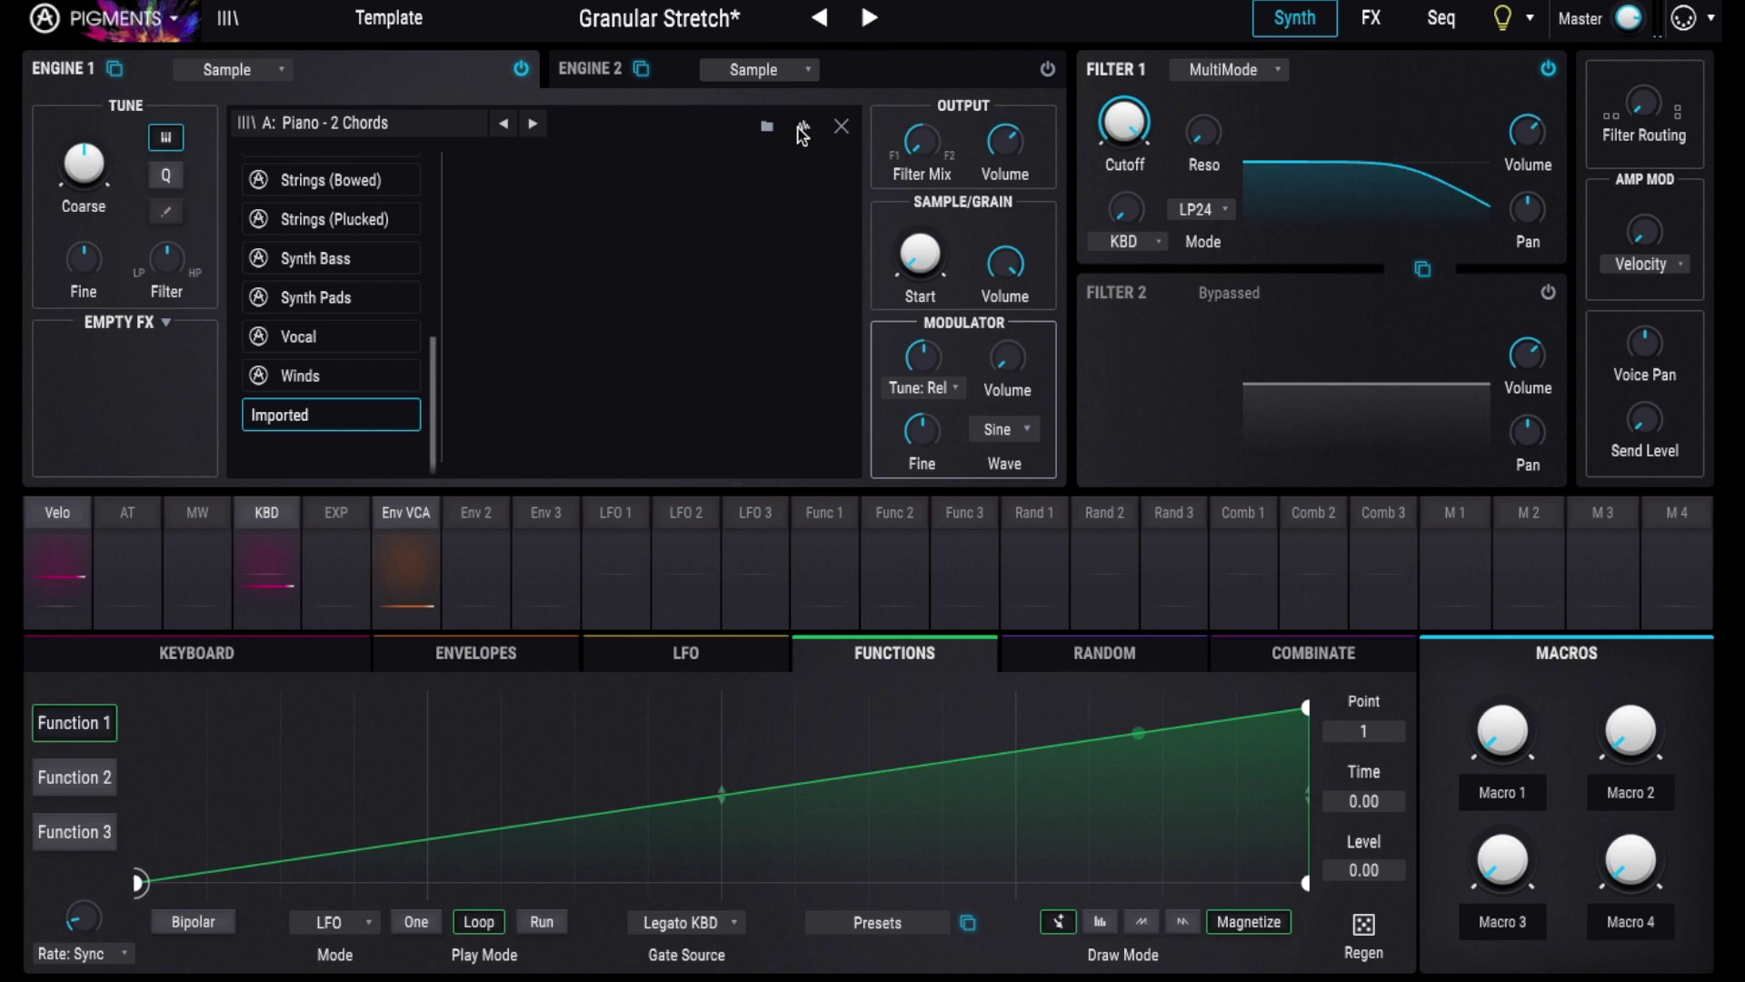
left_click(804, 130)
double_click(847, 9)
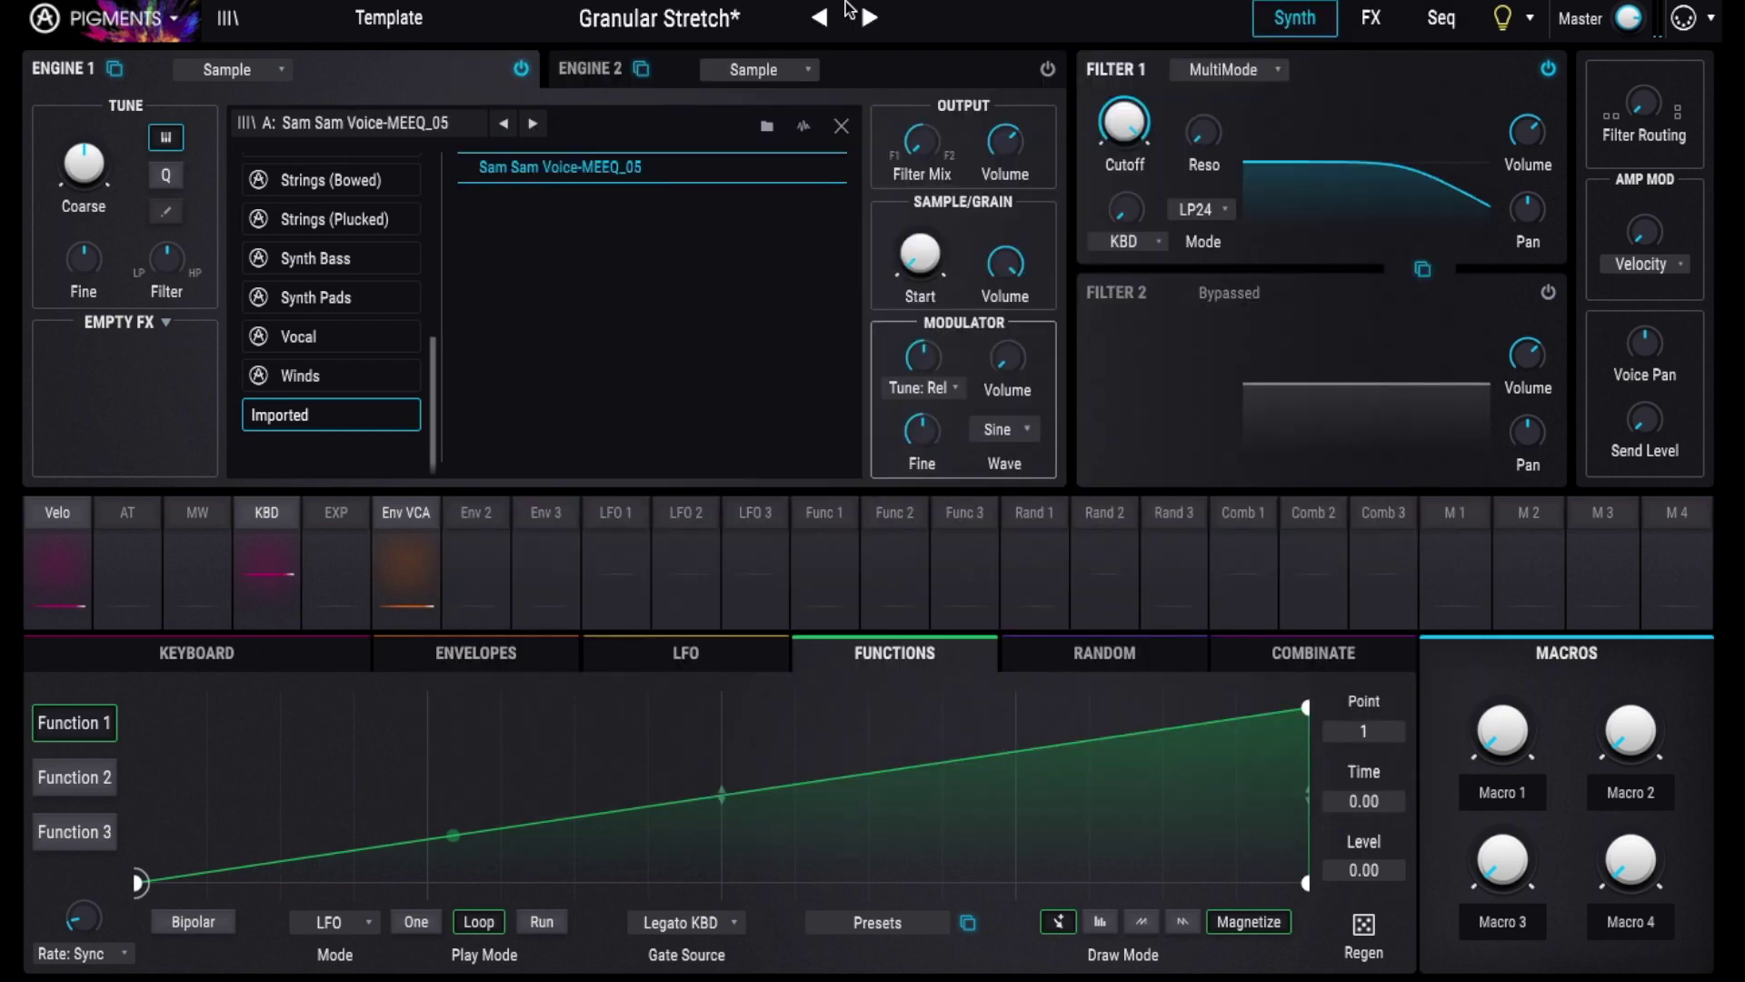
double_click(630, 169)
Step: Modulate the voice sample's Start position with Function 1 at 0.99 and close the routing view
left_click(824, 513)
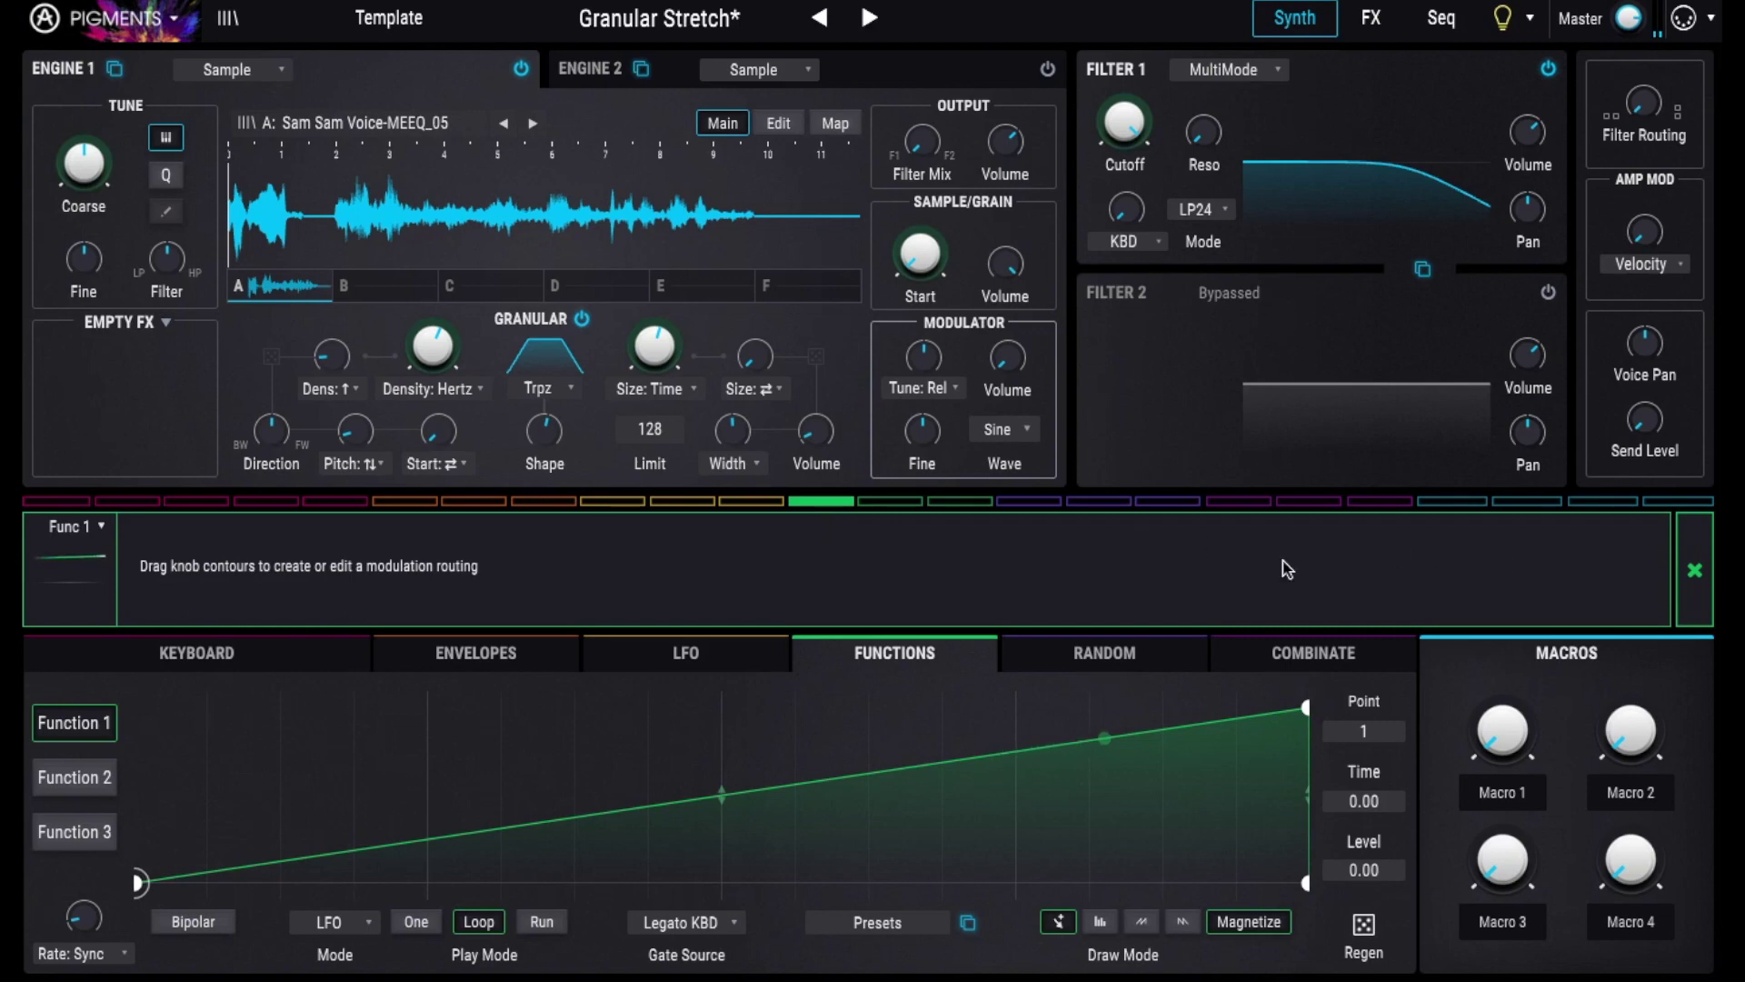
mouse_move(912, 289)
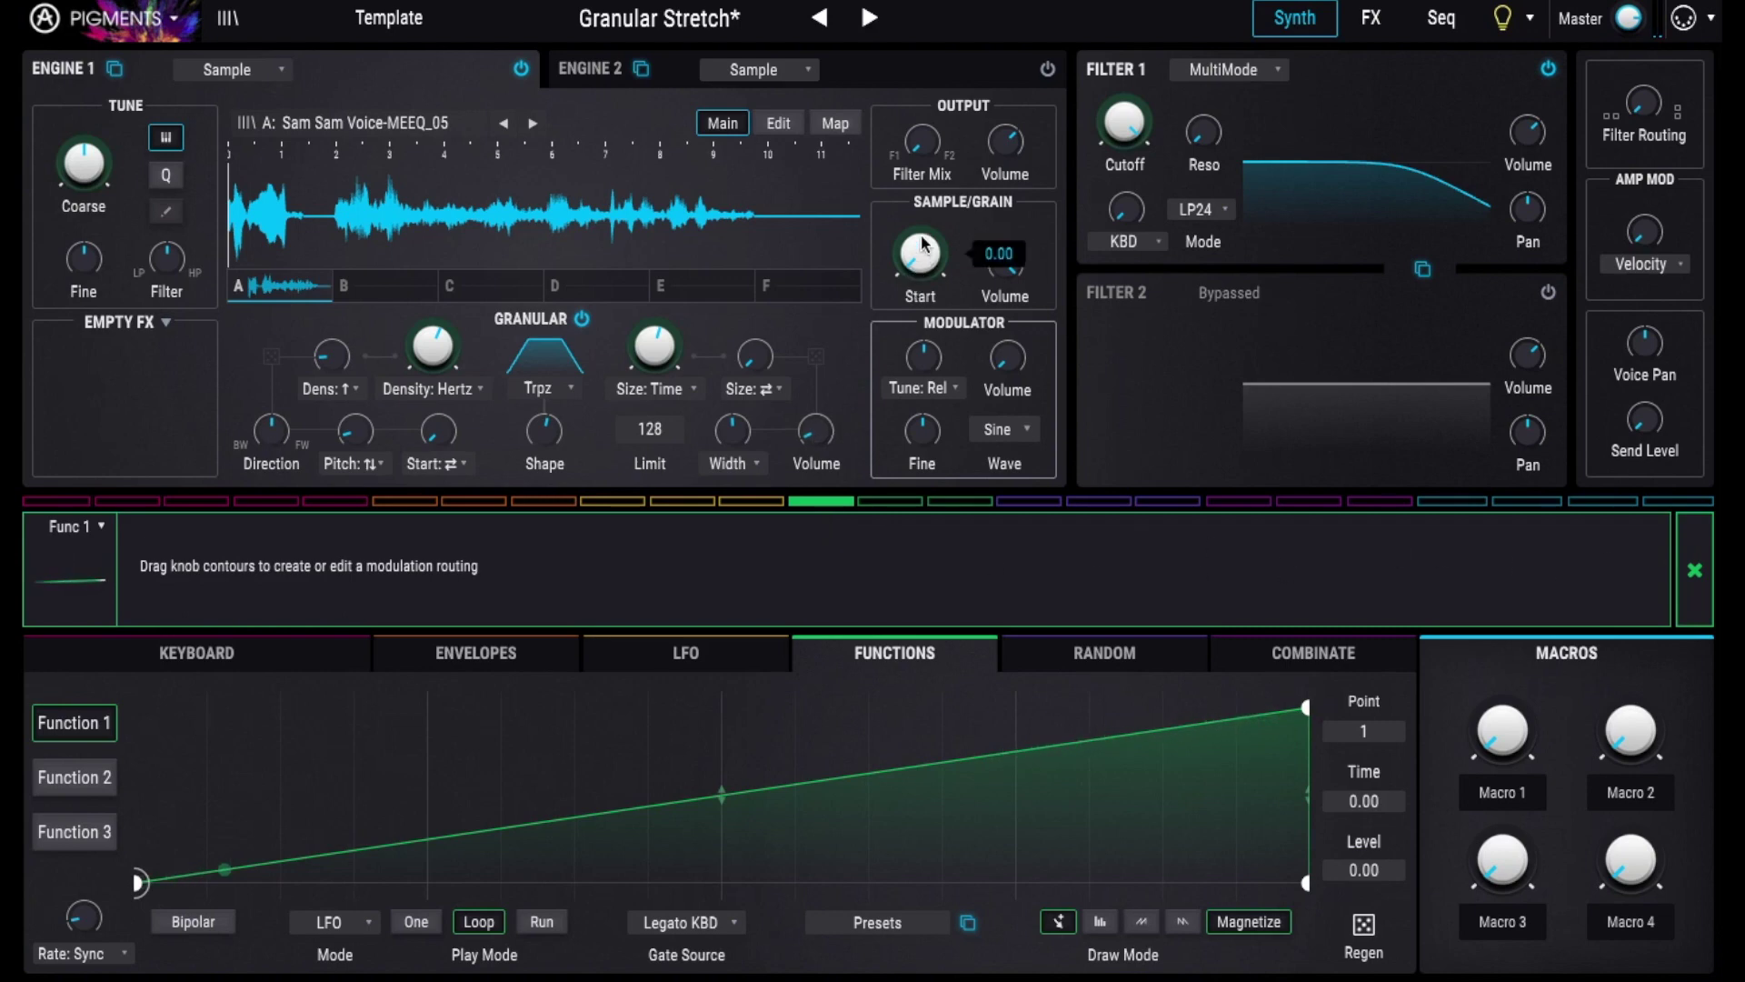
mouse_move(924, 243)
left_mouse_down()
mouse_move(924, 282)
mouse_move(917, 226)
left_mouse_up()
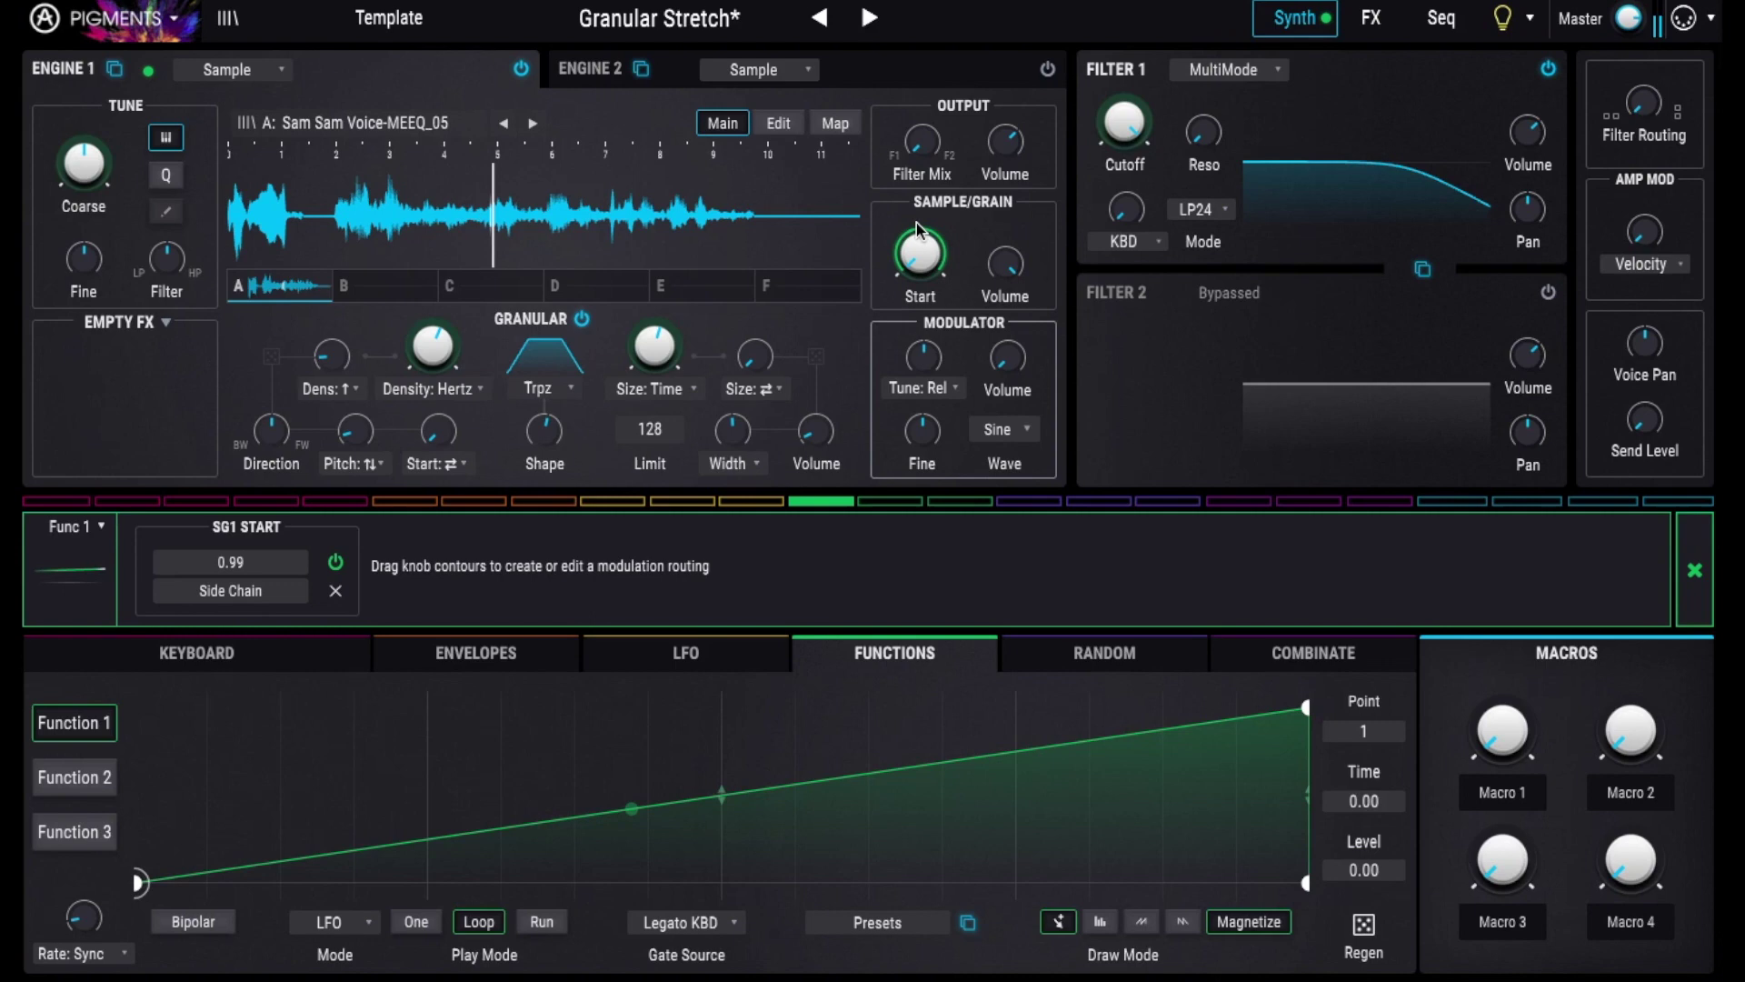
left_click(1694, 571)
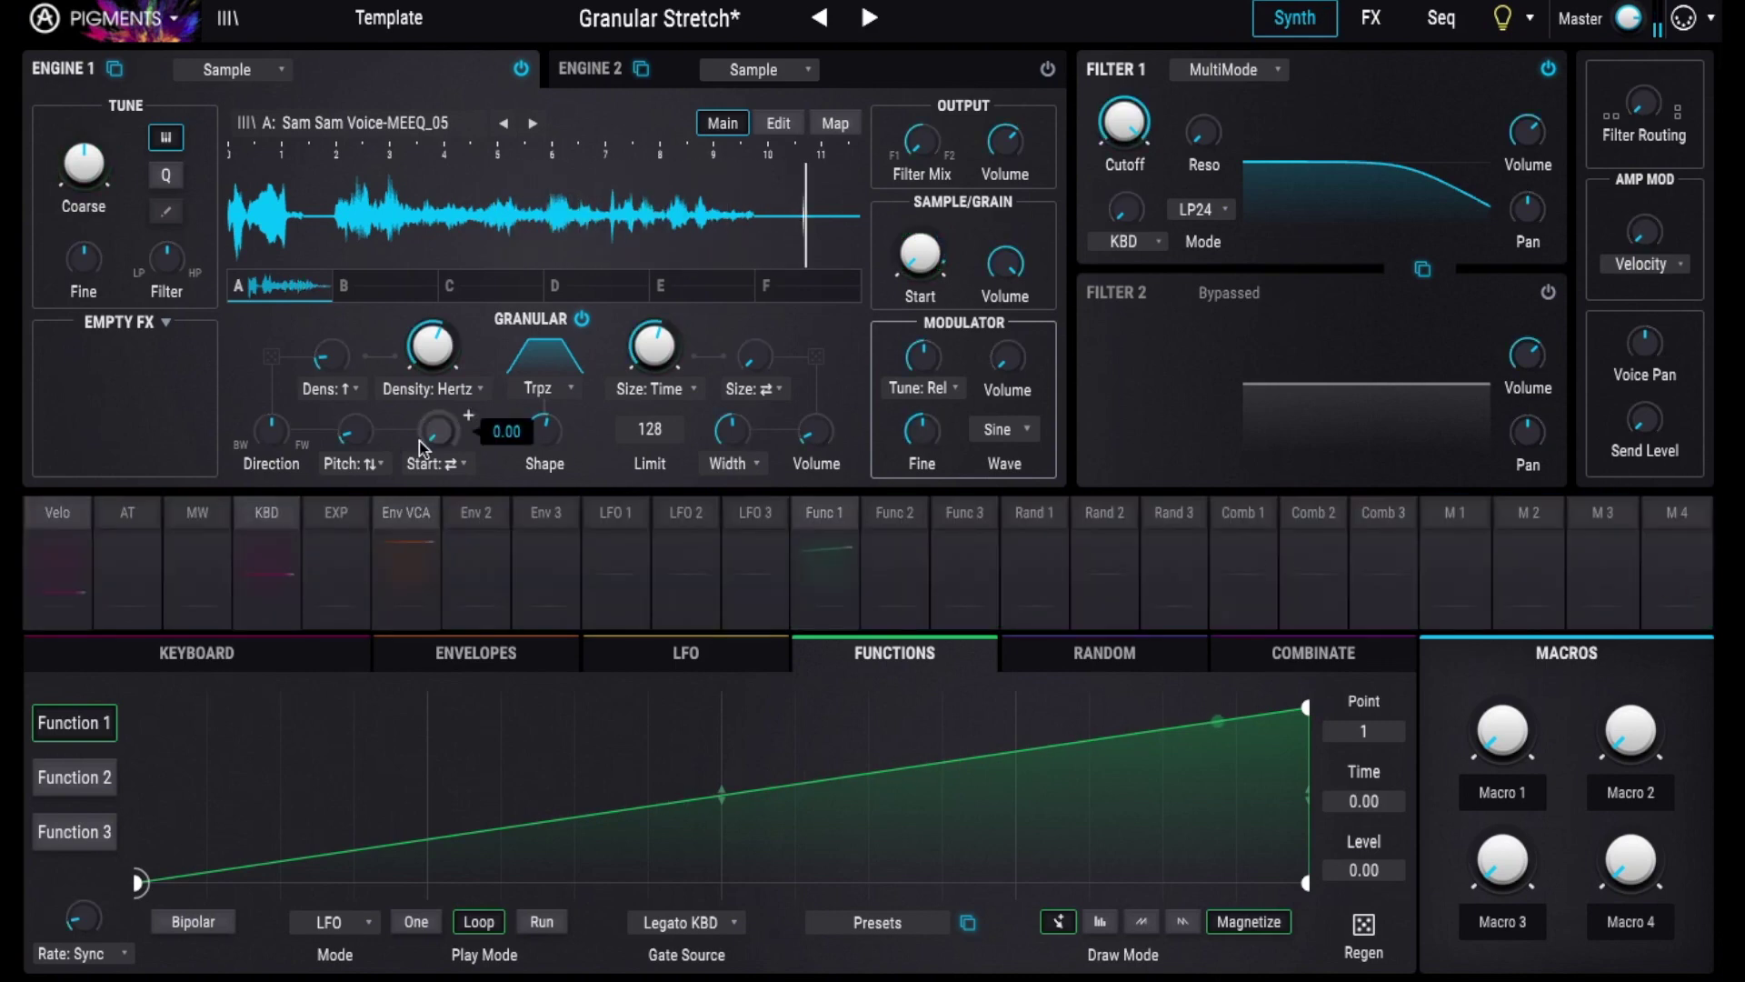
Step: Raise the granular Start randomization for the voice sample to roughly a third
left_click_drag(421, 447, 421, 406)
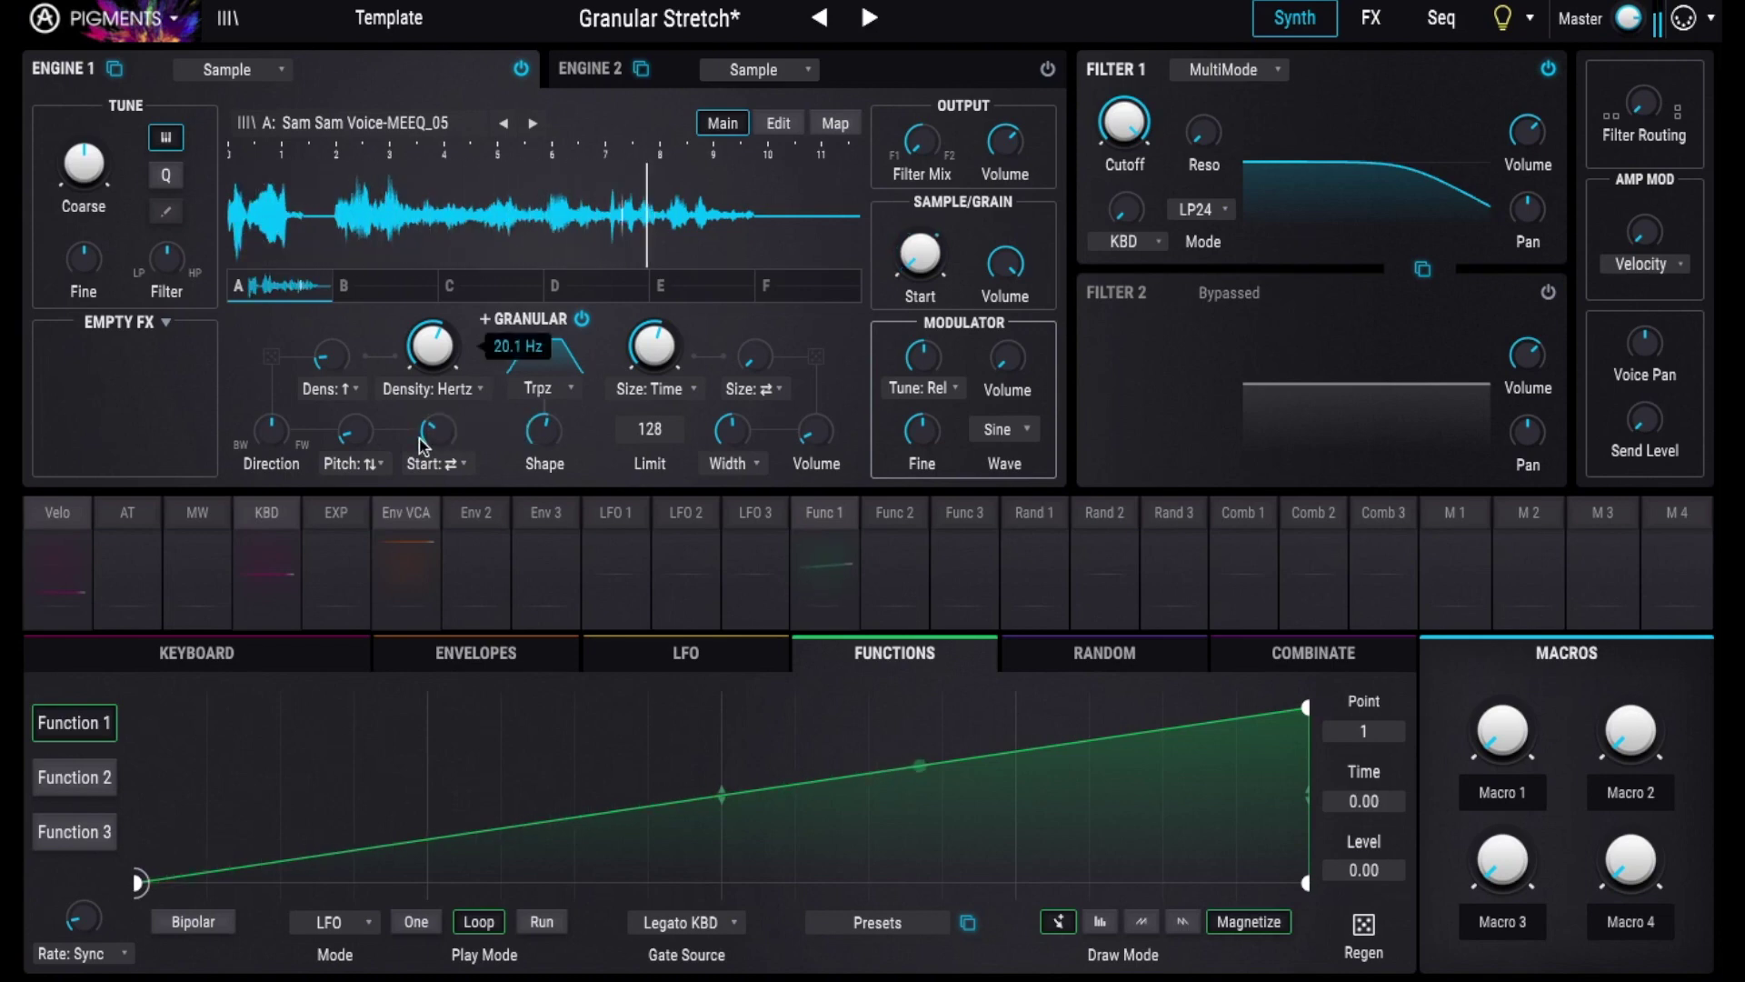
mouse_move(433, 444)
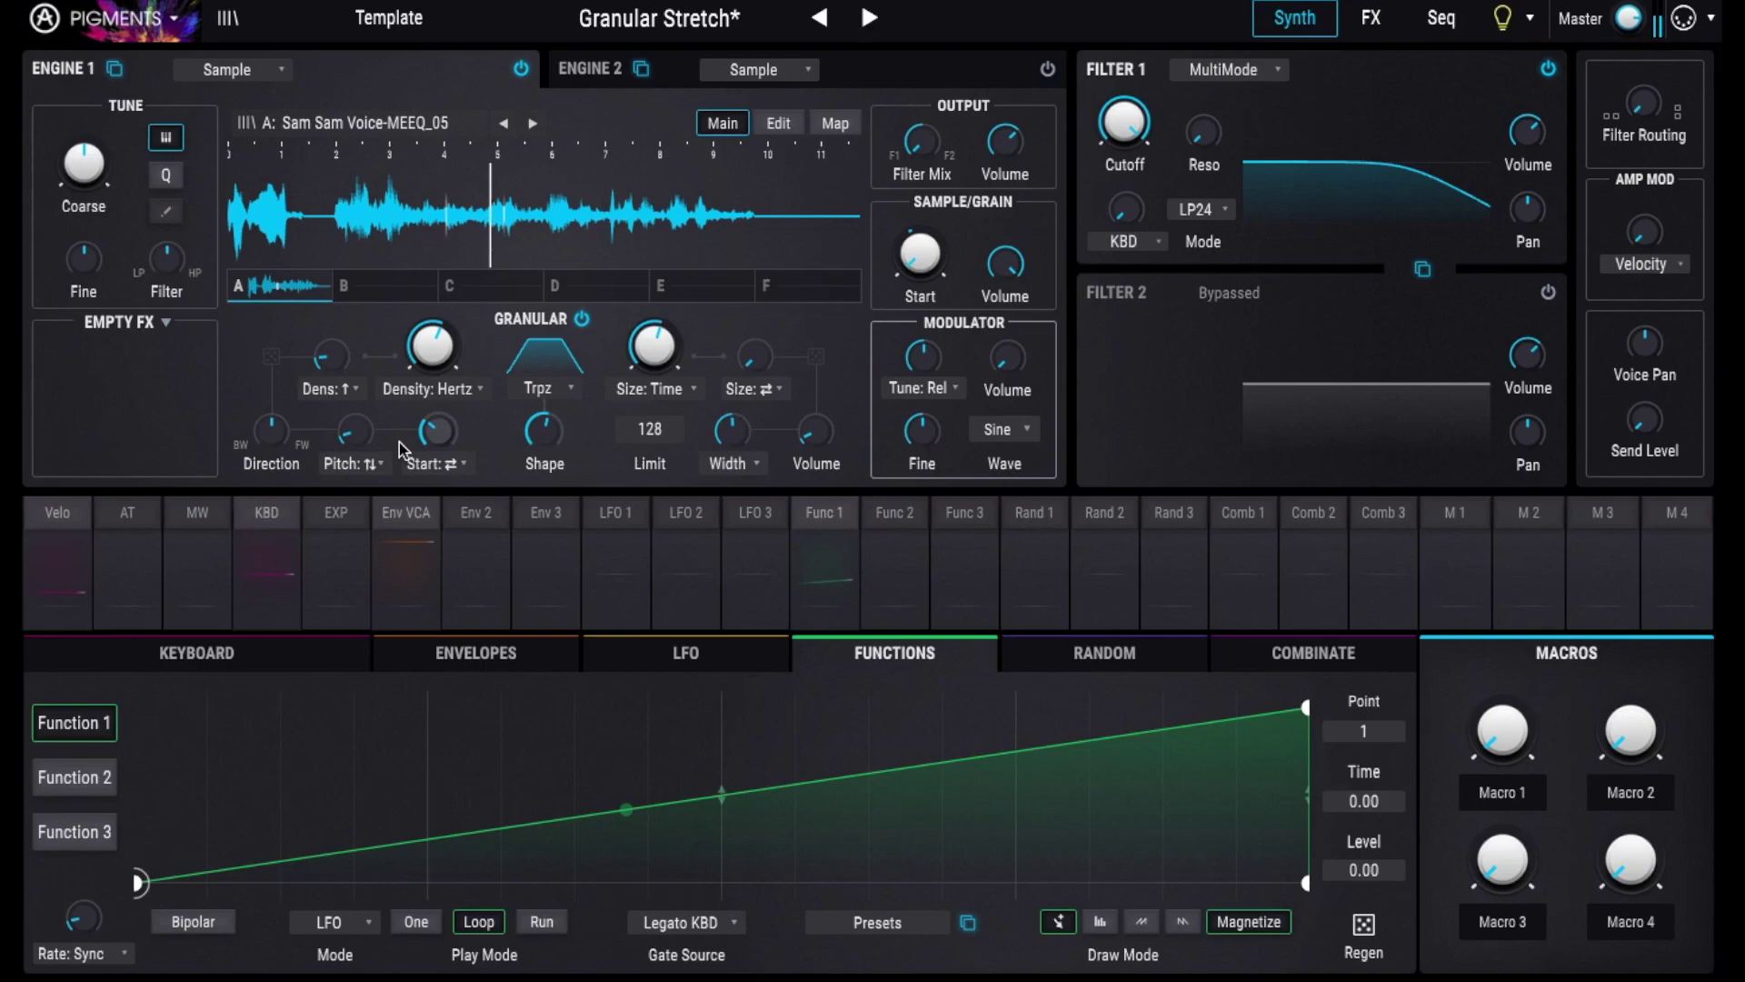
Step: Raise the granular Start randomization for the Piano - 2 Chords sample to about 0.25
mouse_move(352, 433)
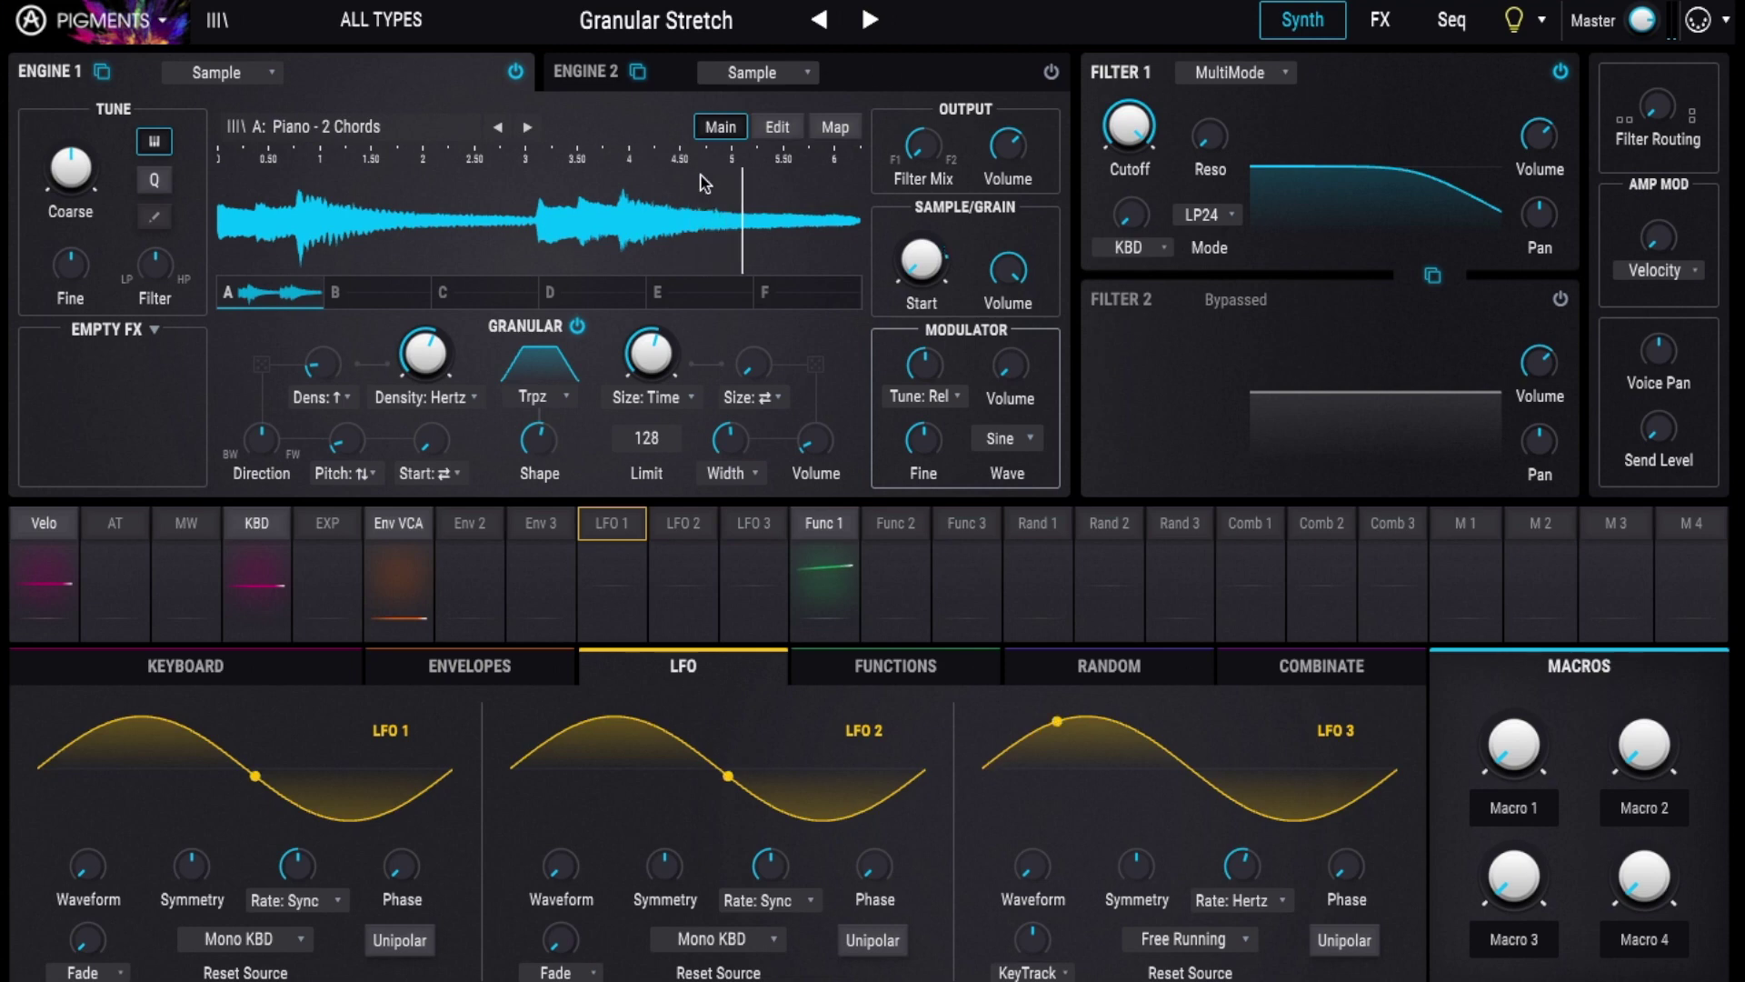
left_click_drag(427, 441, 426, 426)
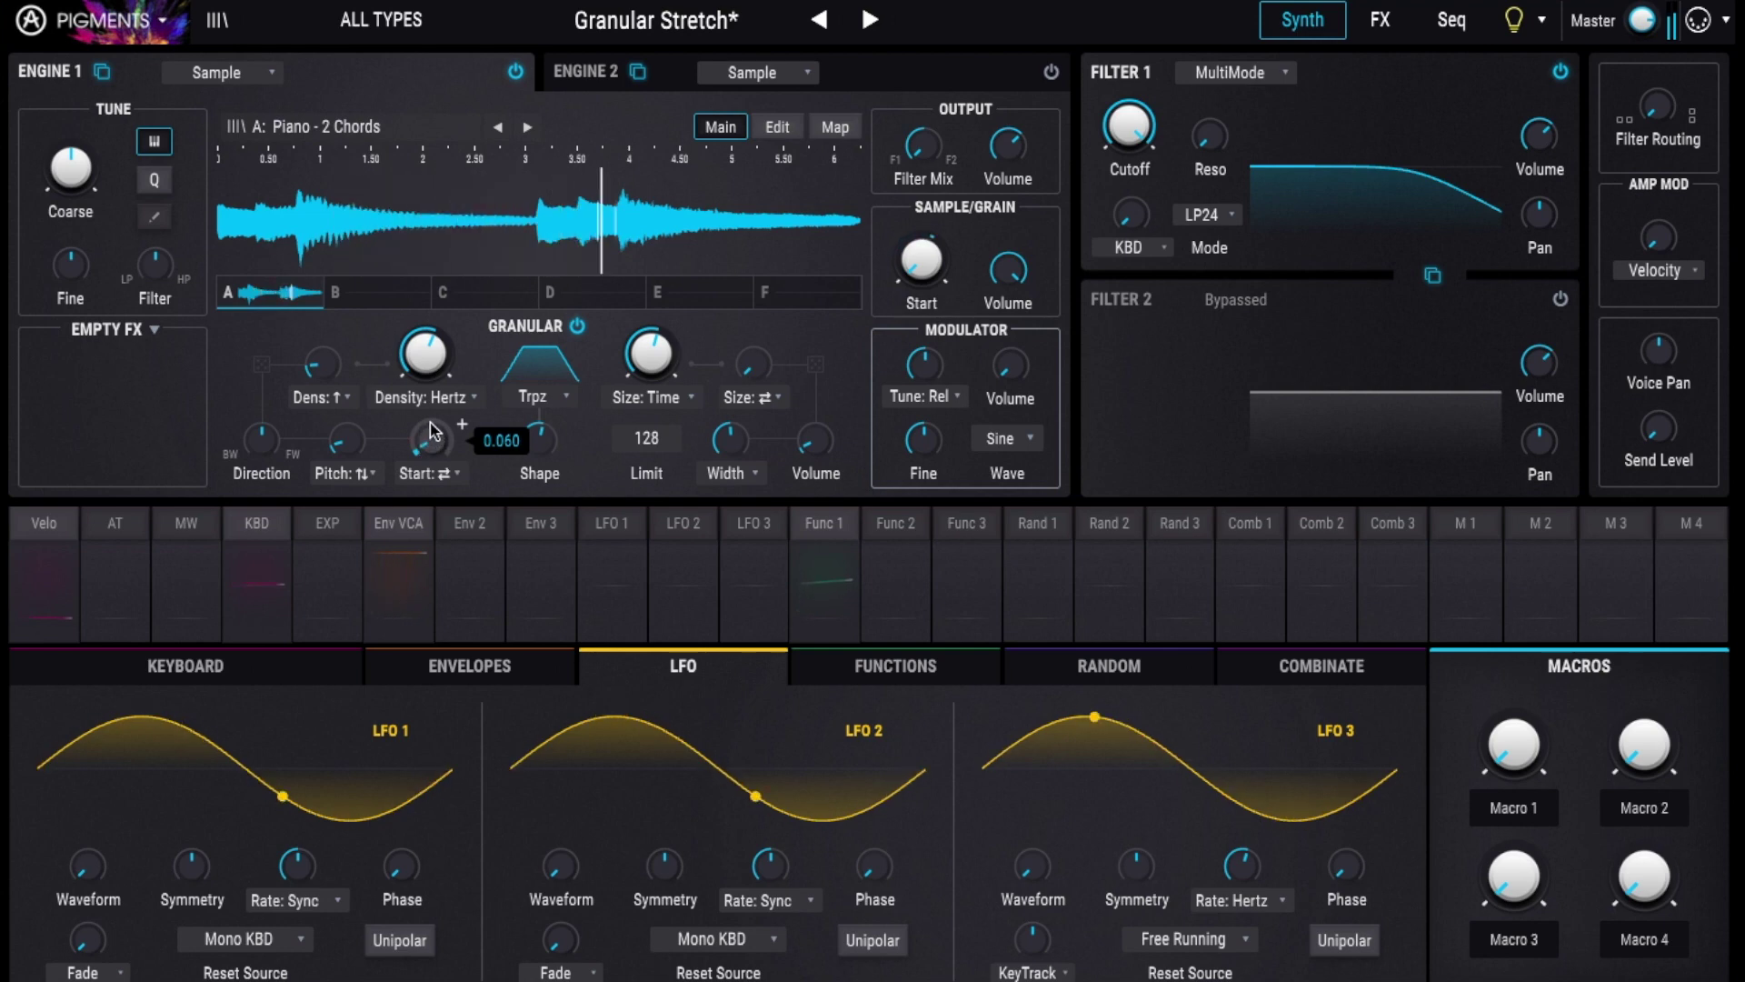
left_click_drag(432, 433, 432, 411)
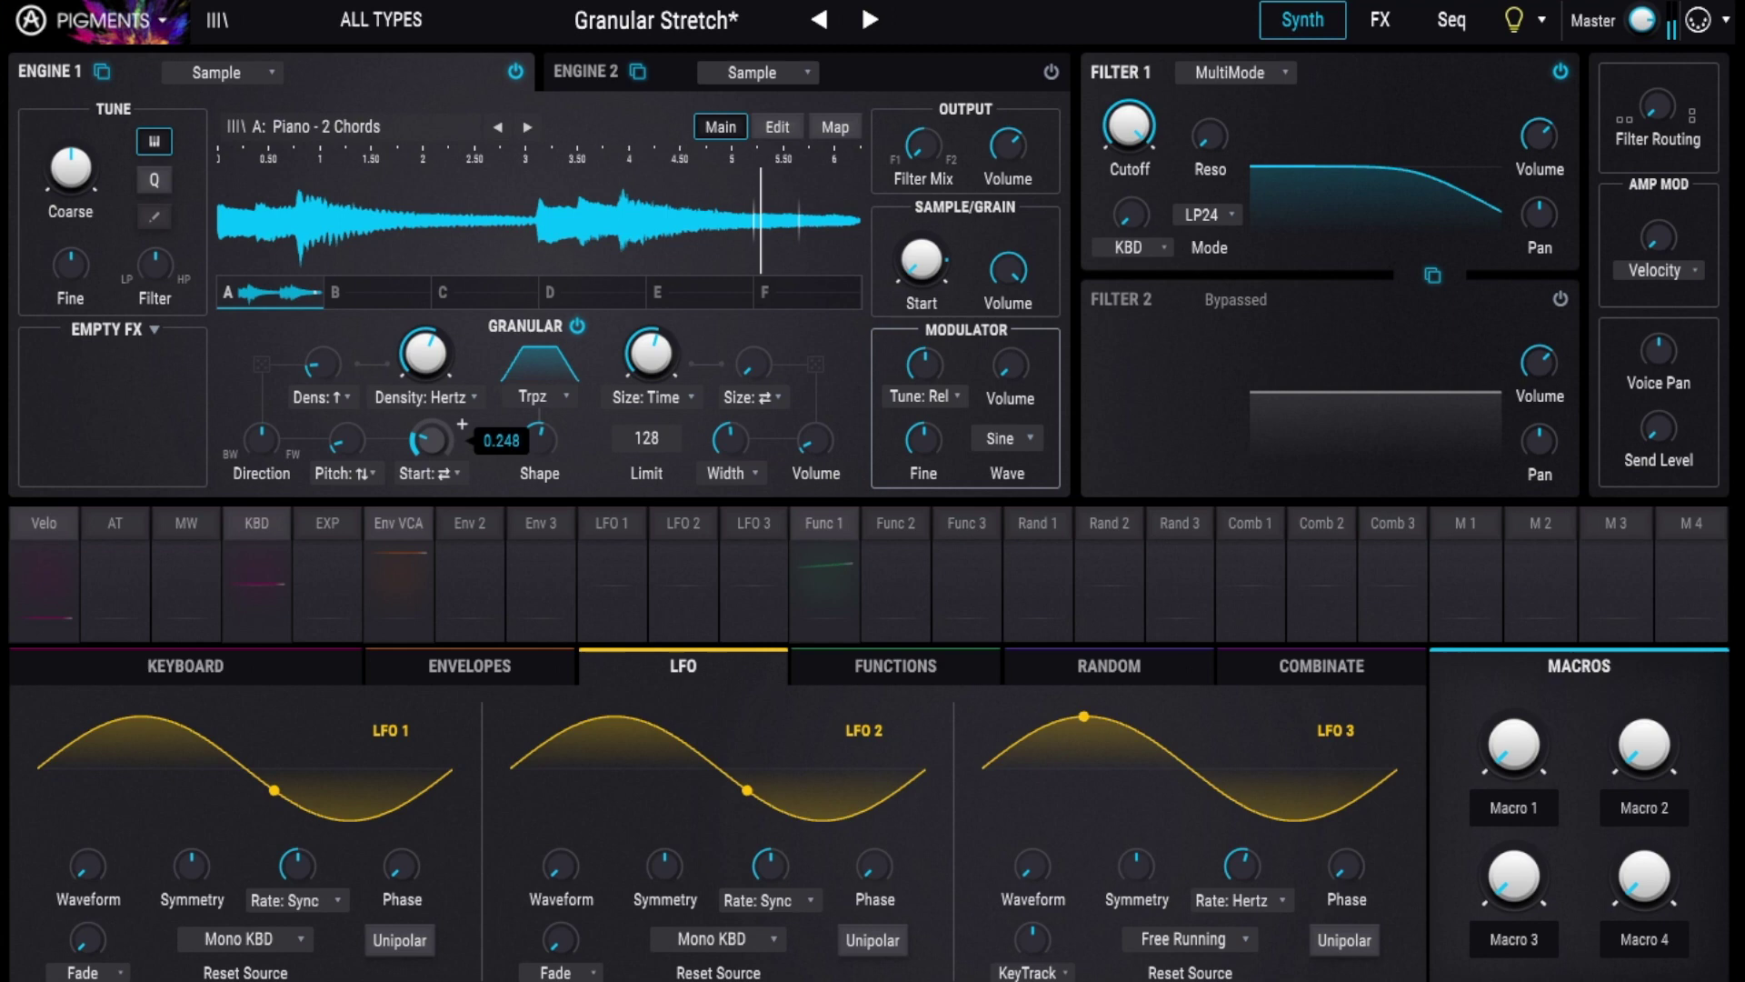
mouse_move(427, 354)
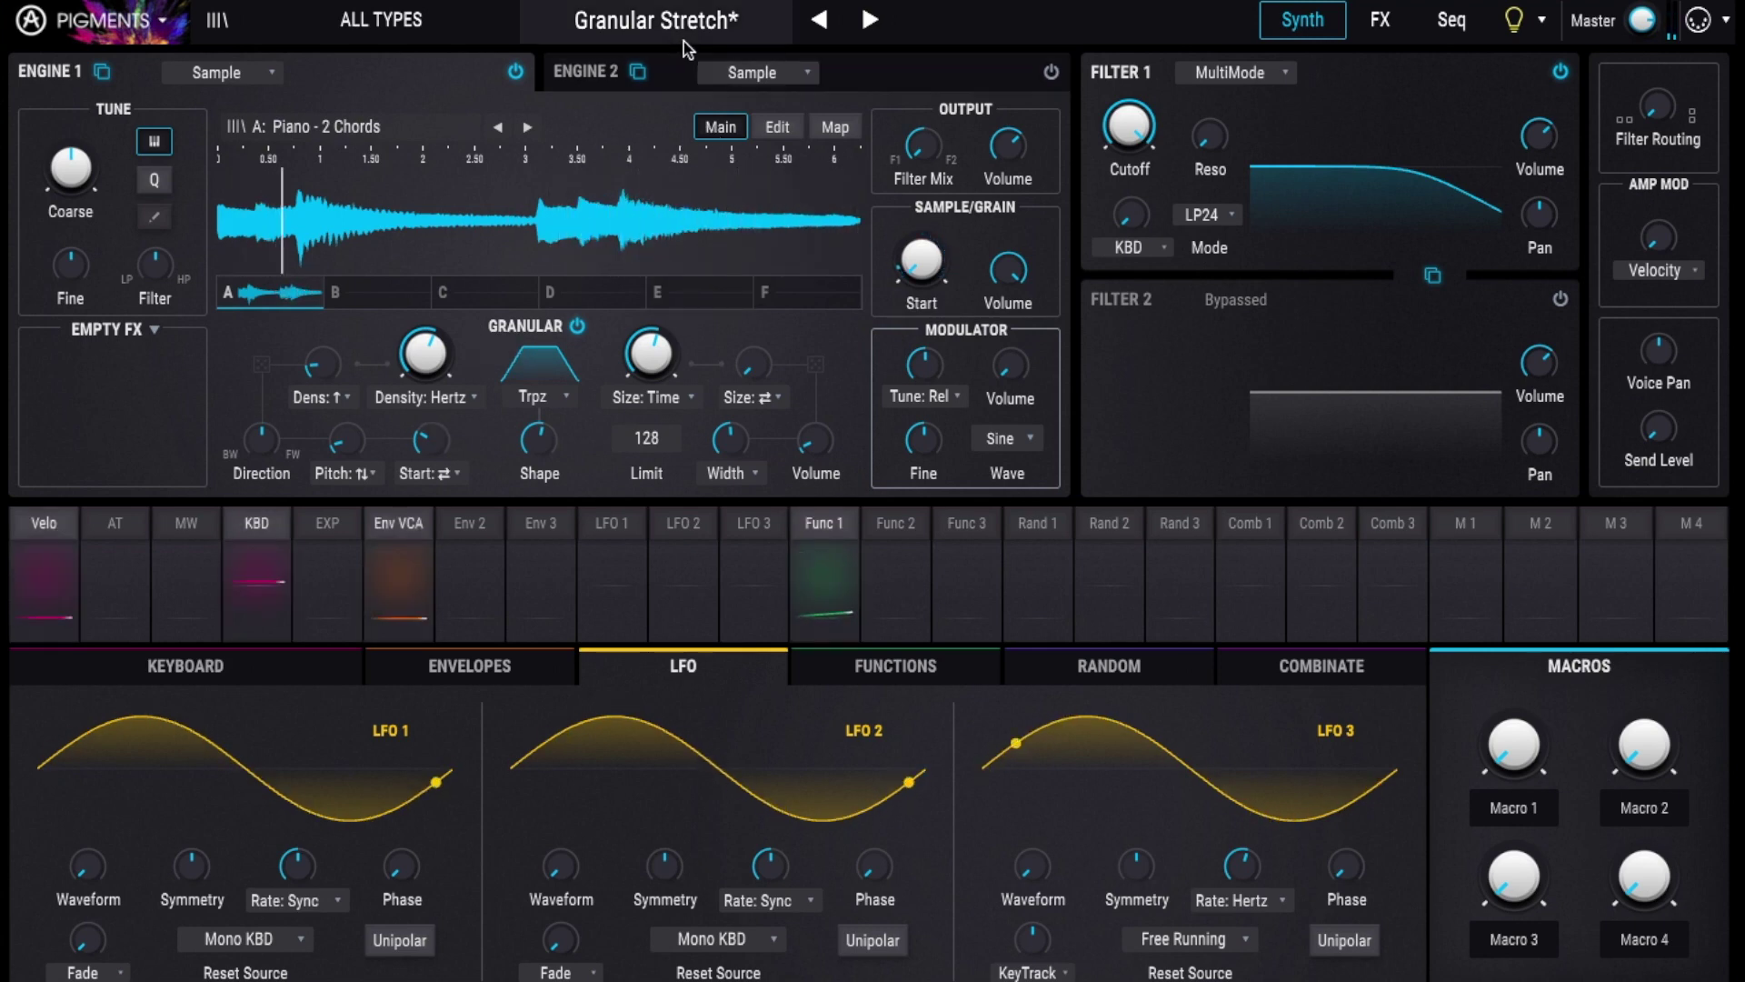
Step: Switch Engine 2 to the Analog type to layer it with the granular sample engine
left_click(854, 85)
left_click(754, 75)
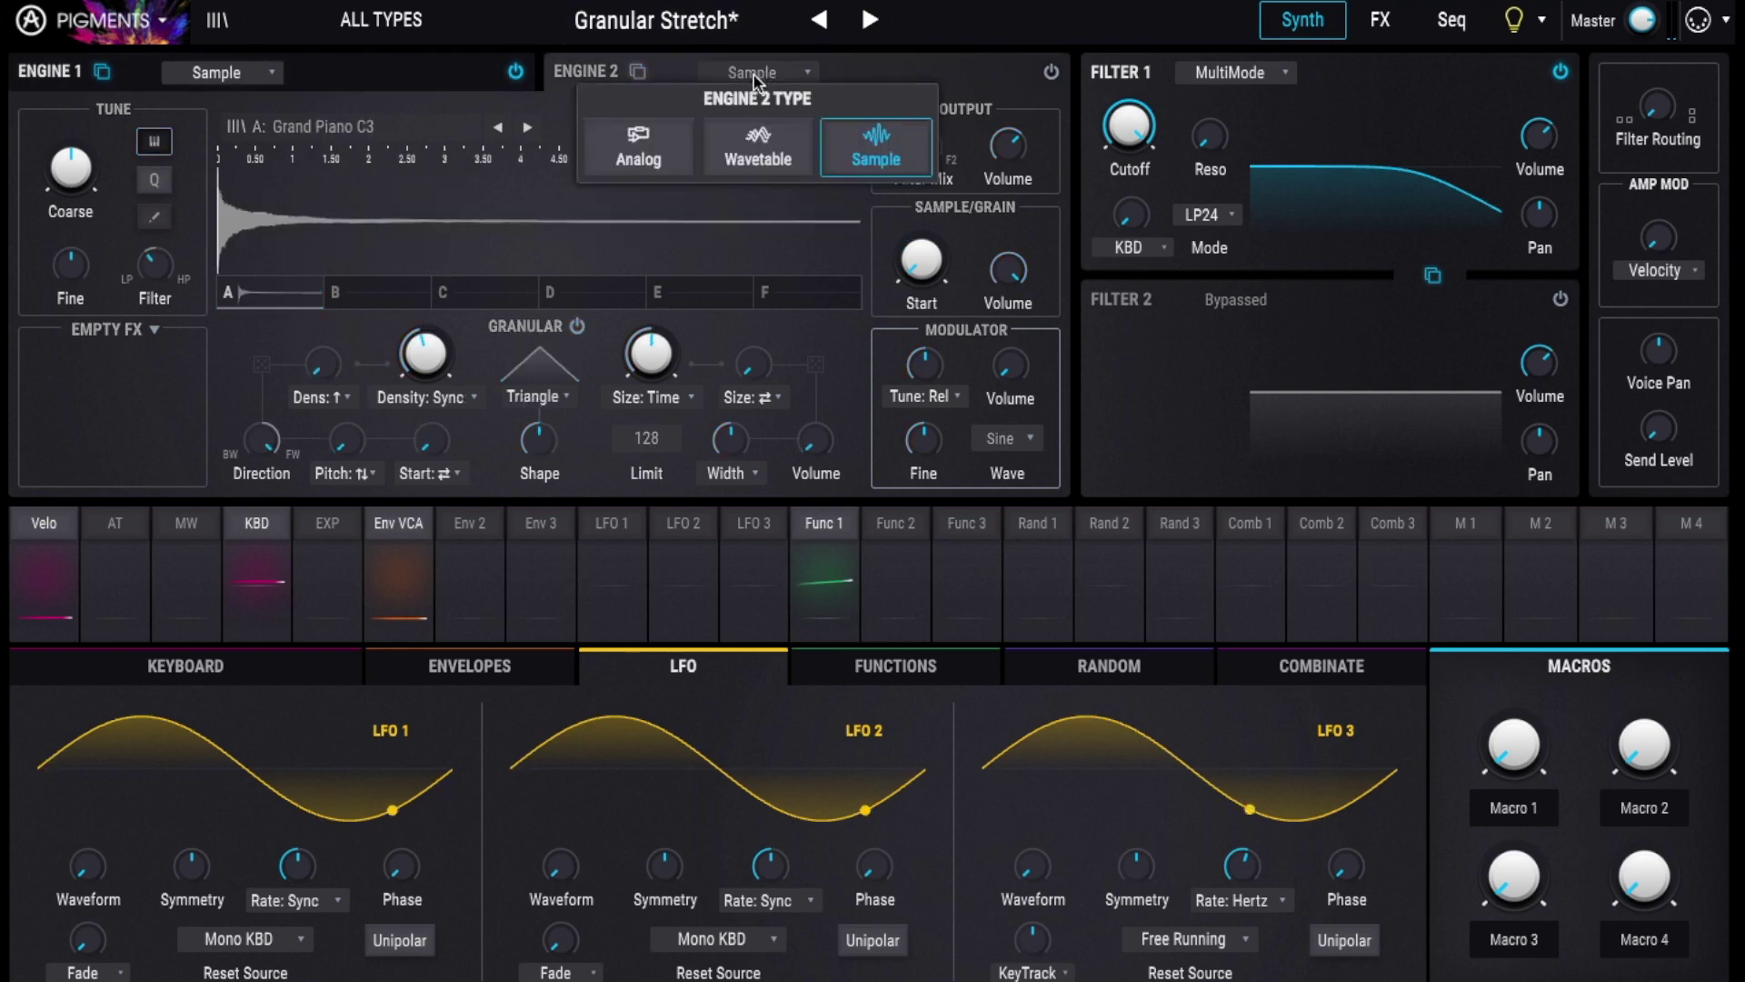
left_click(640, 148)
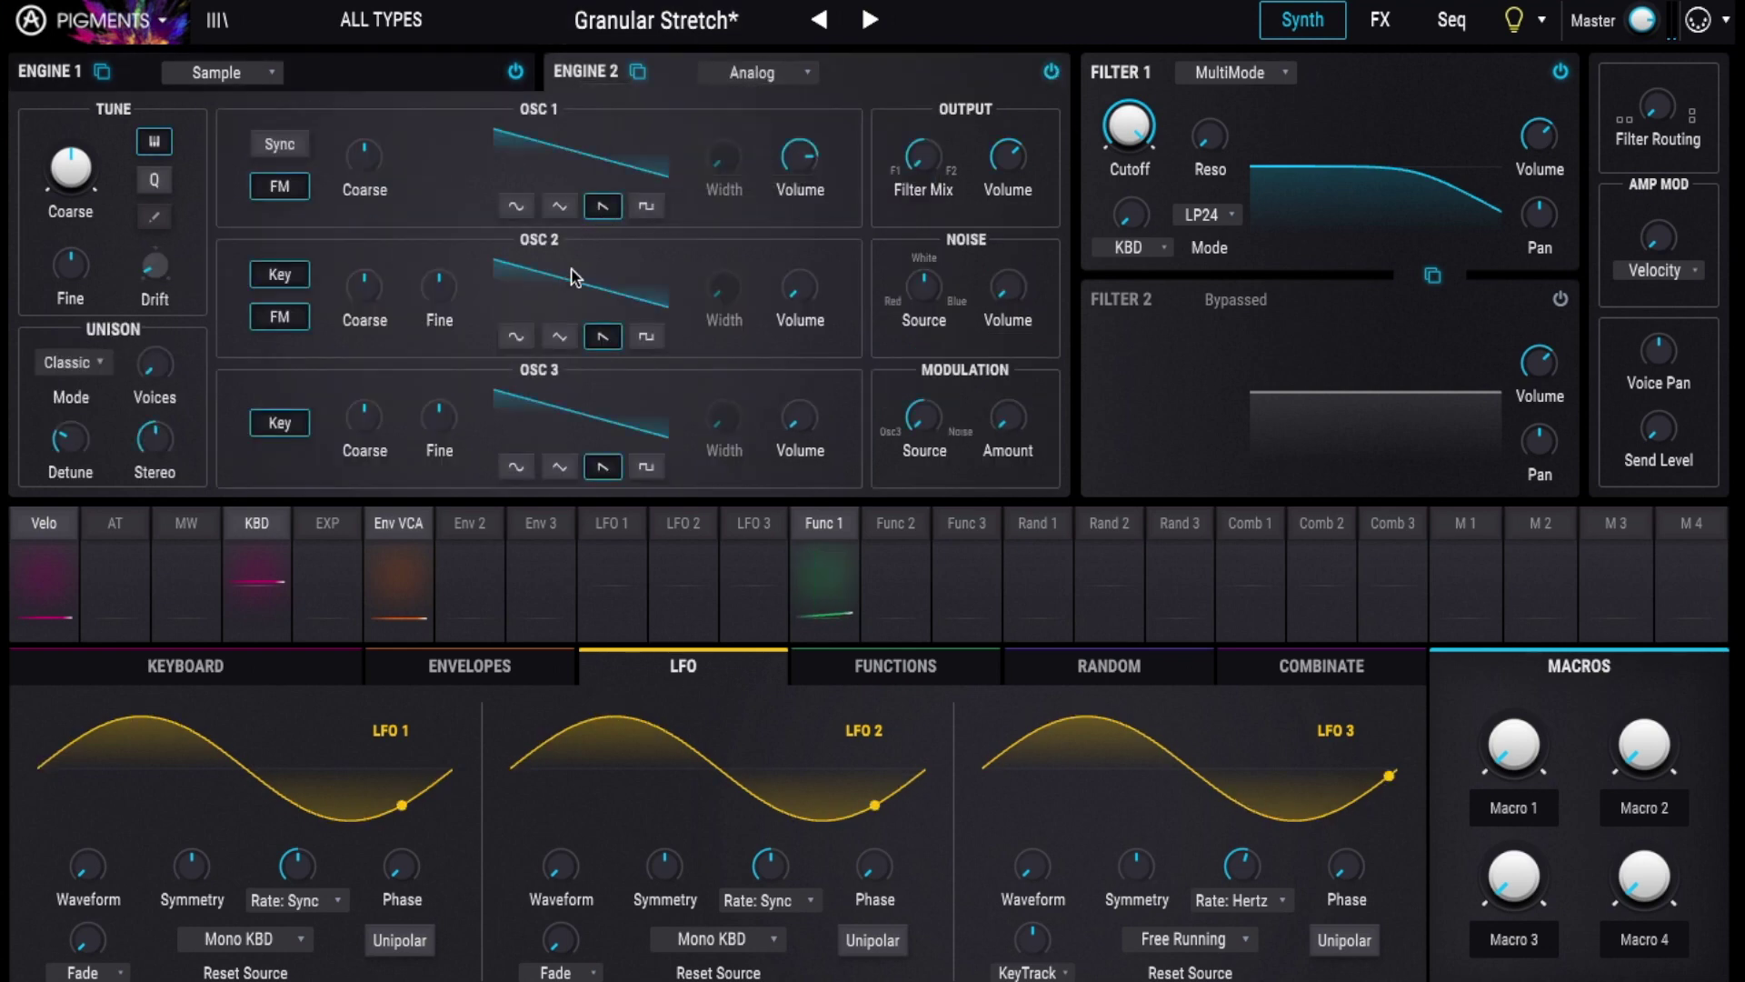
Step: Give Engine 2's OSC 2 a square wave and OSC 3 a triangle wave, and raise both oscillators' volumes
left_click(647, 339)
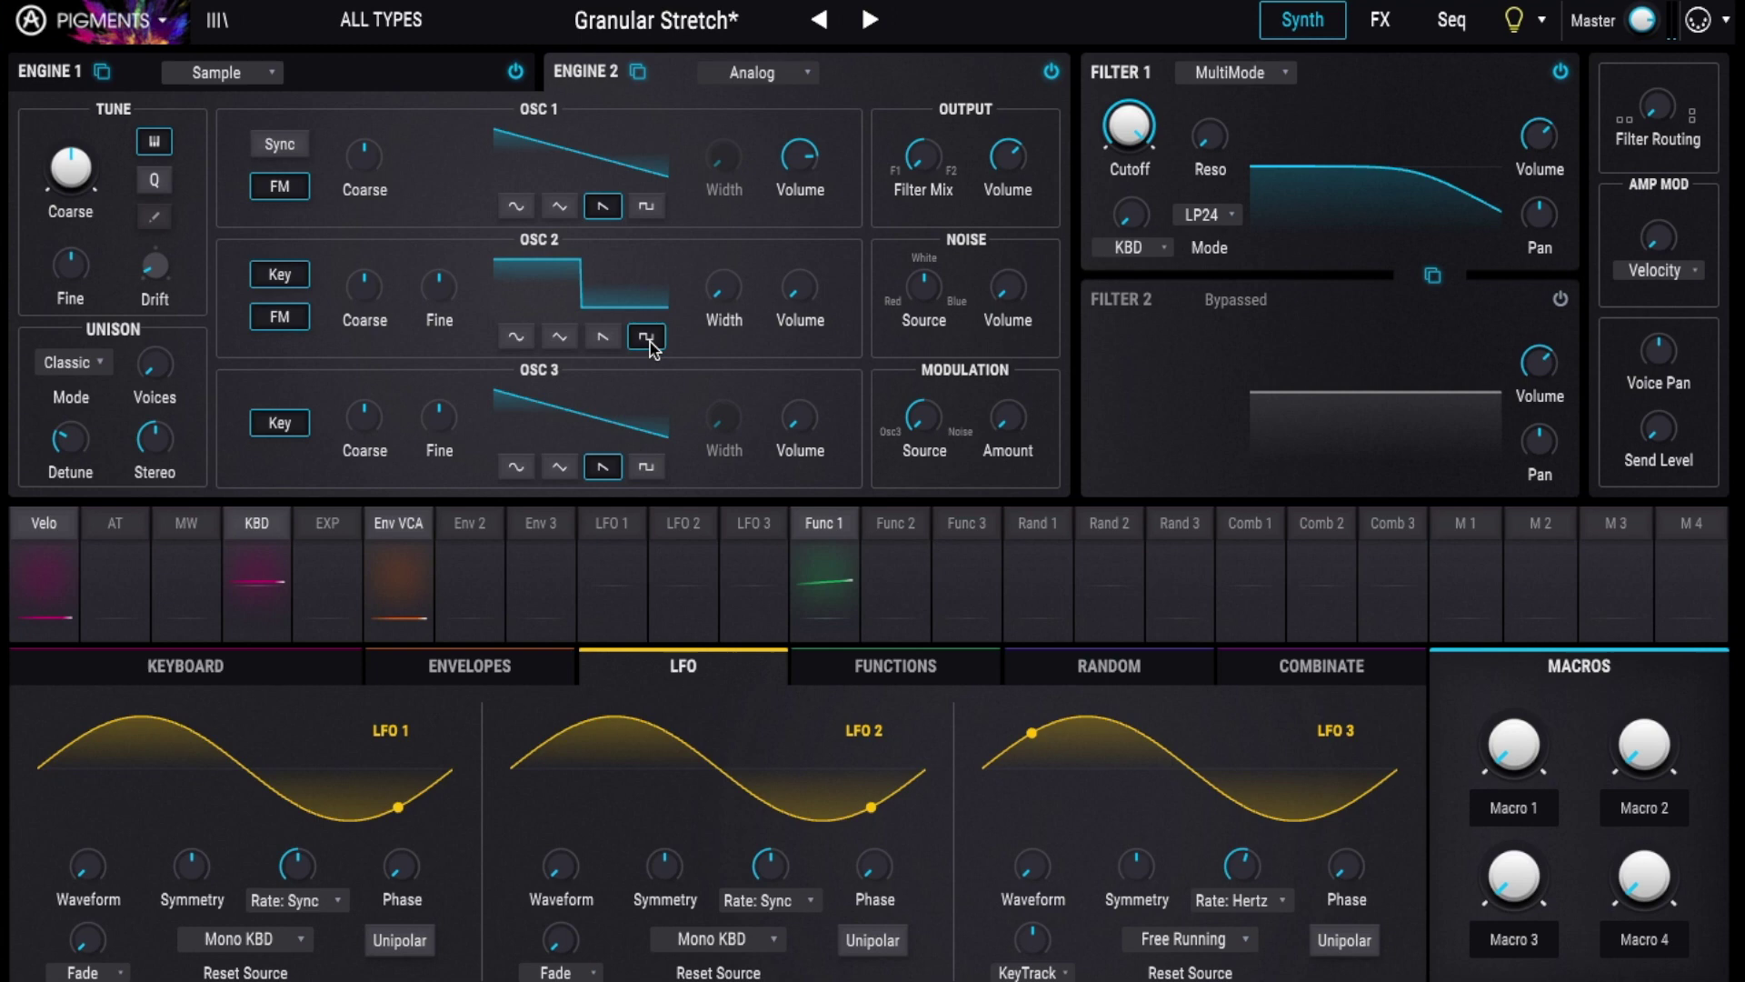
left_click(560, 467)
left_click_drag(798, 420, 798, 405)
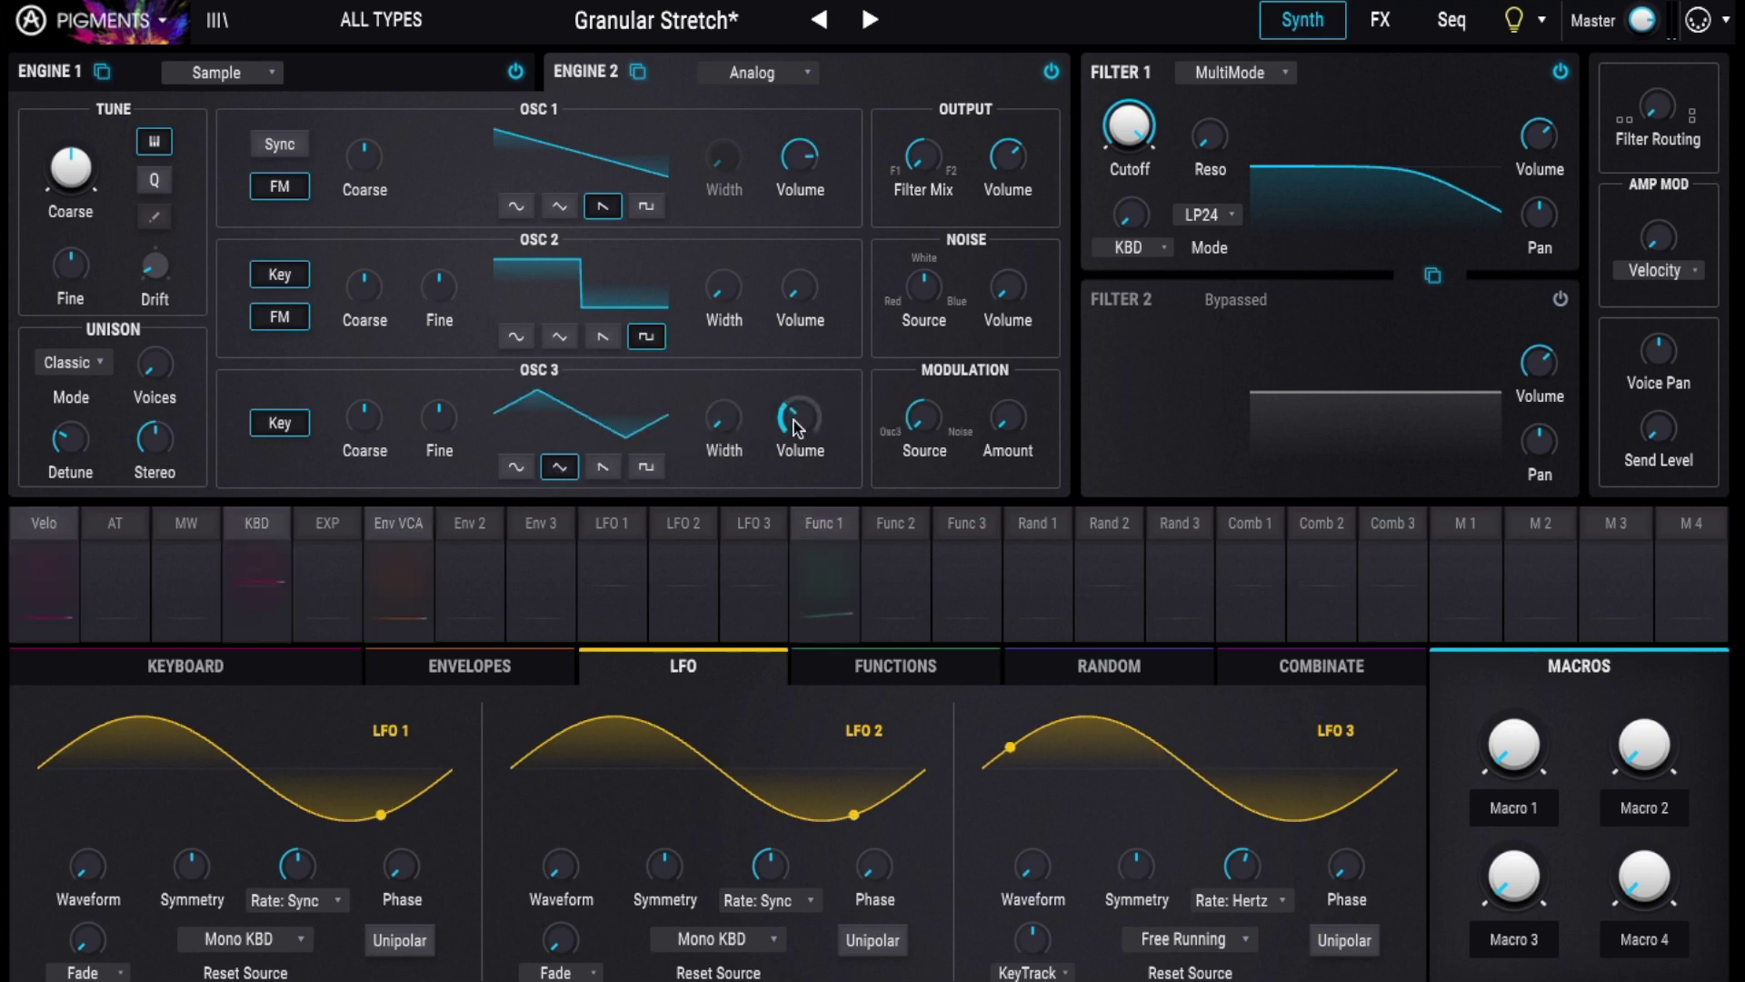
left_click_drag(798, 289, 798, 255)
Step: Set Engine 2's unison mode to Super and lower OSC 1's volume
left_click(72, 362)
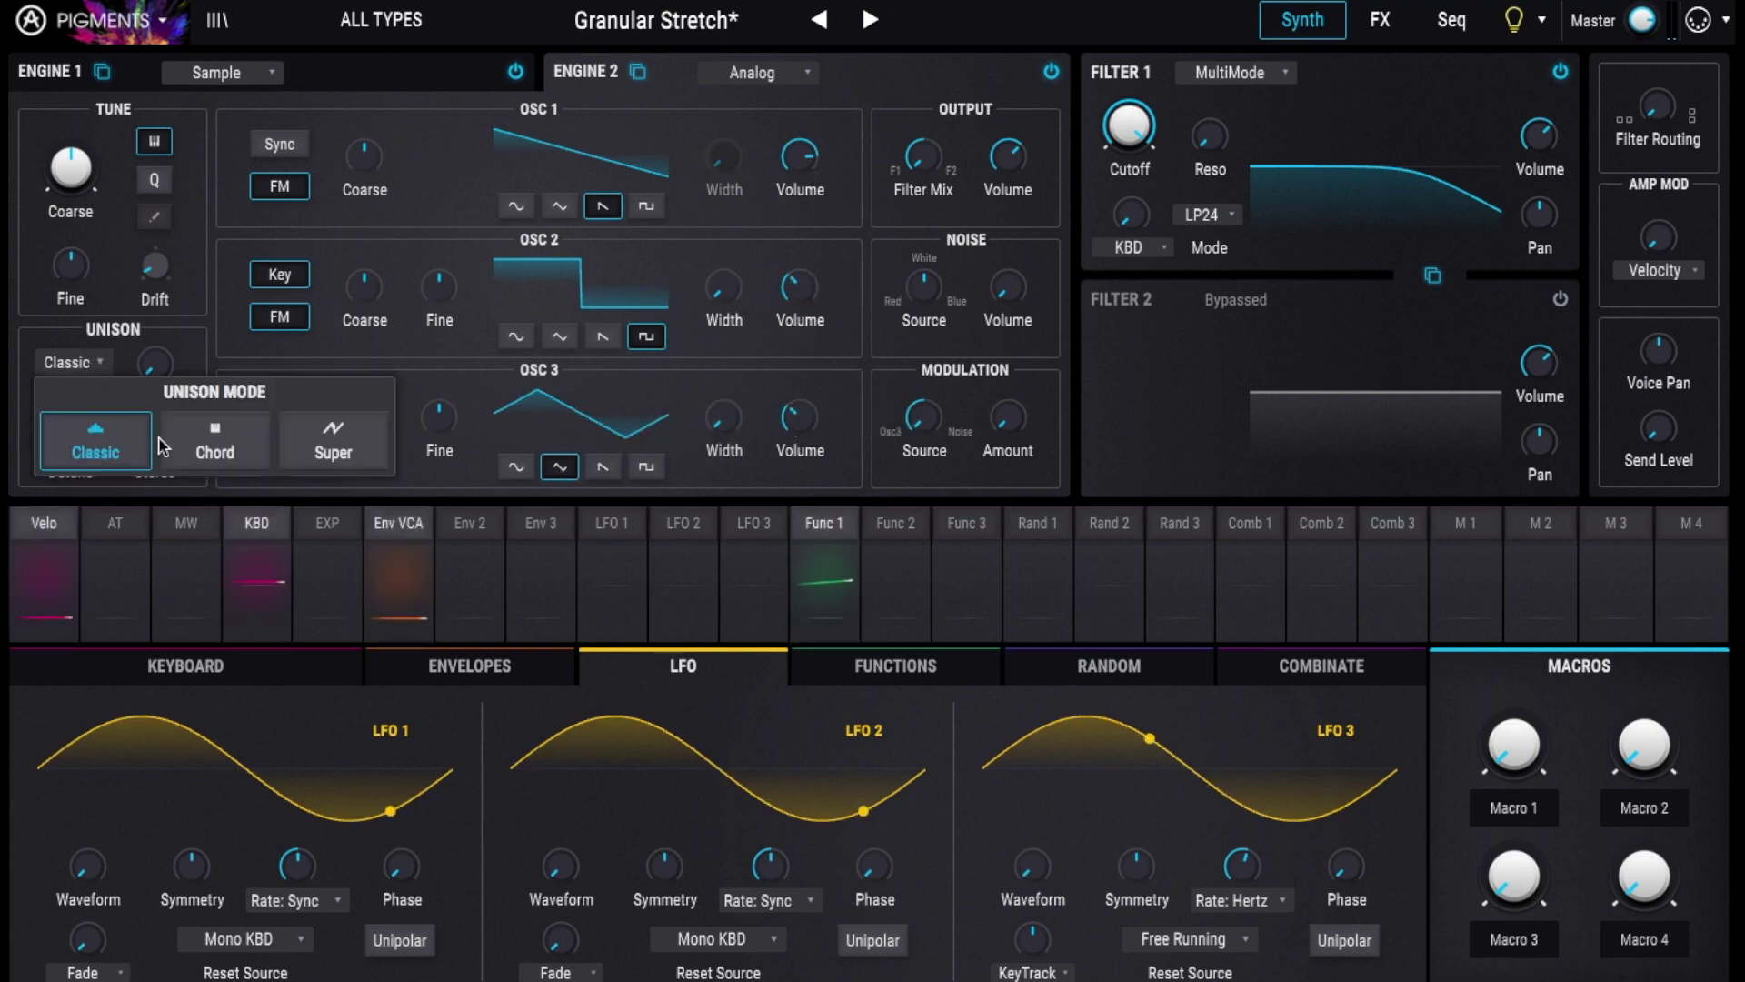
left_click(338, 445)
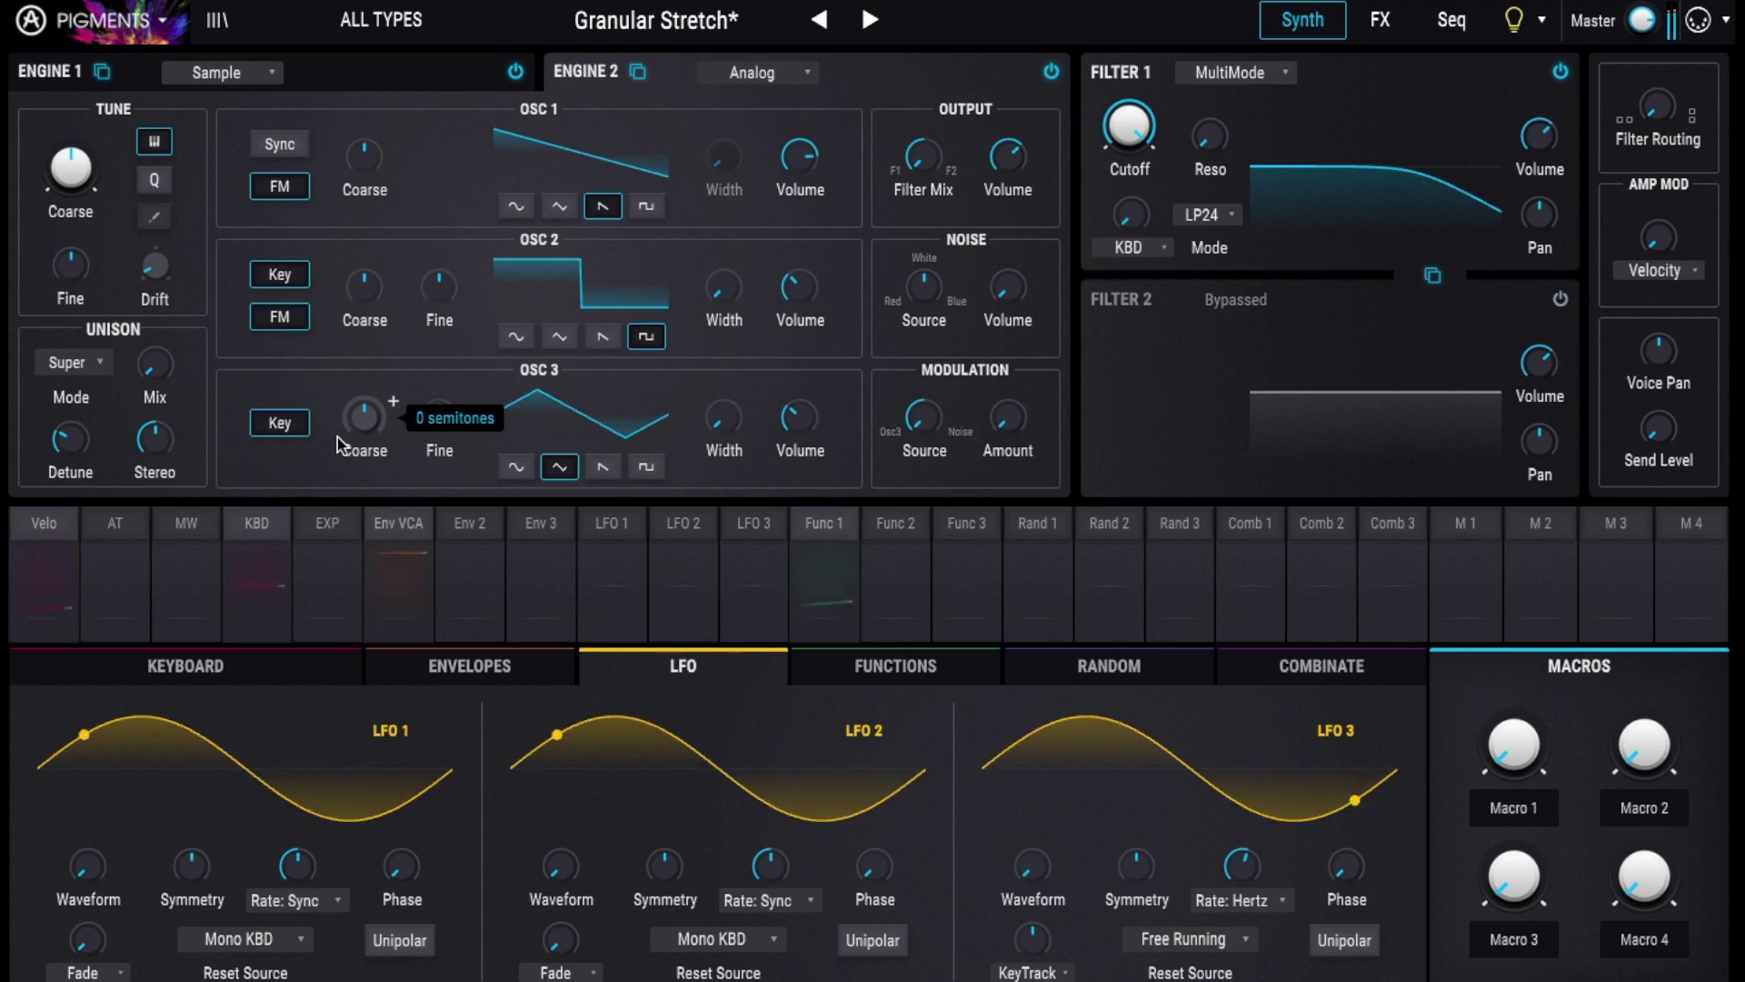
left_click_drag(803, 142, 804, 144)
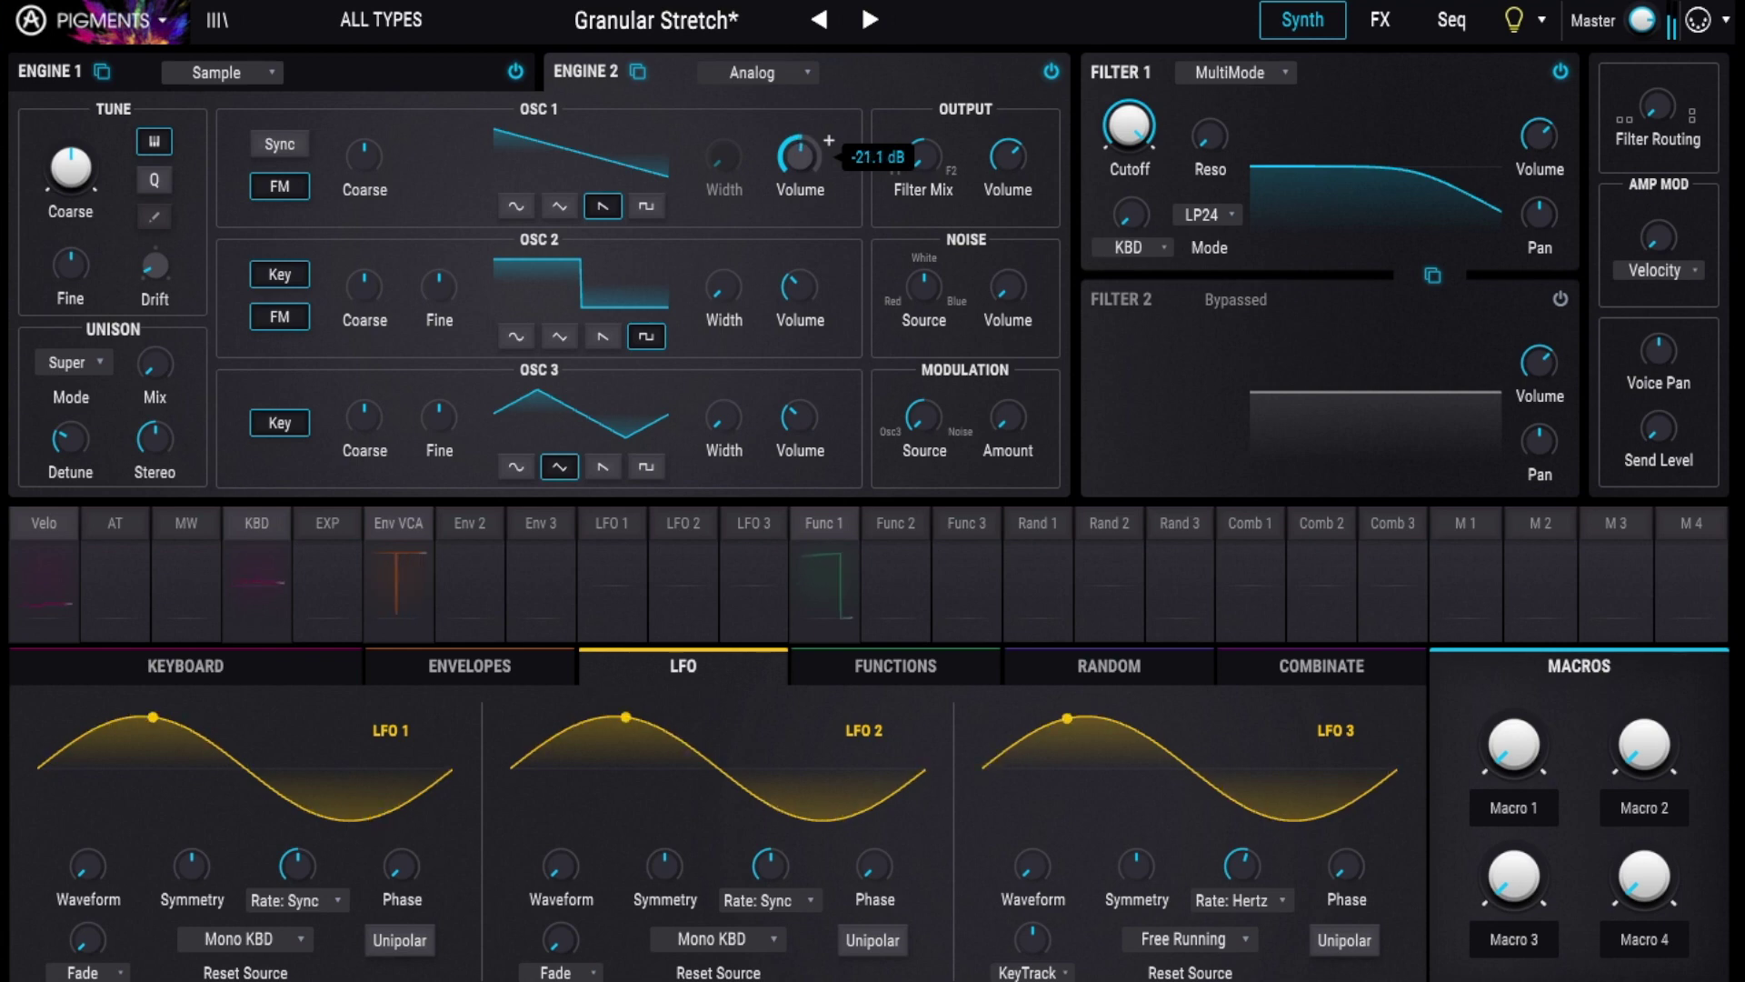
left_click_drag(804, 144, 805, 144)
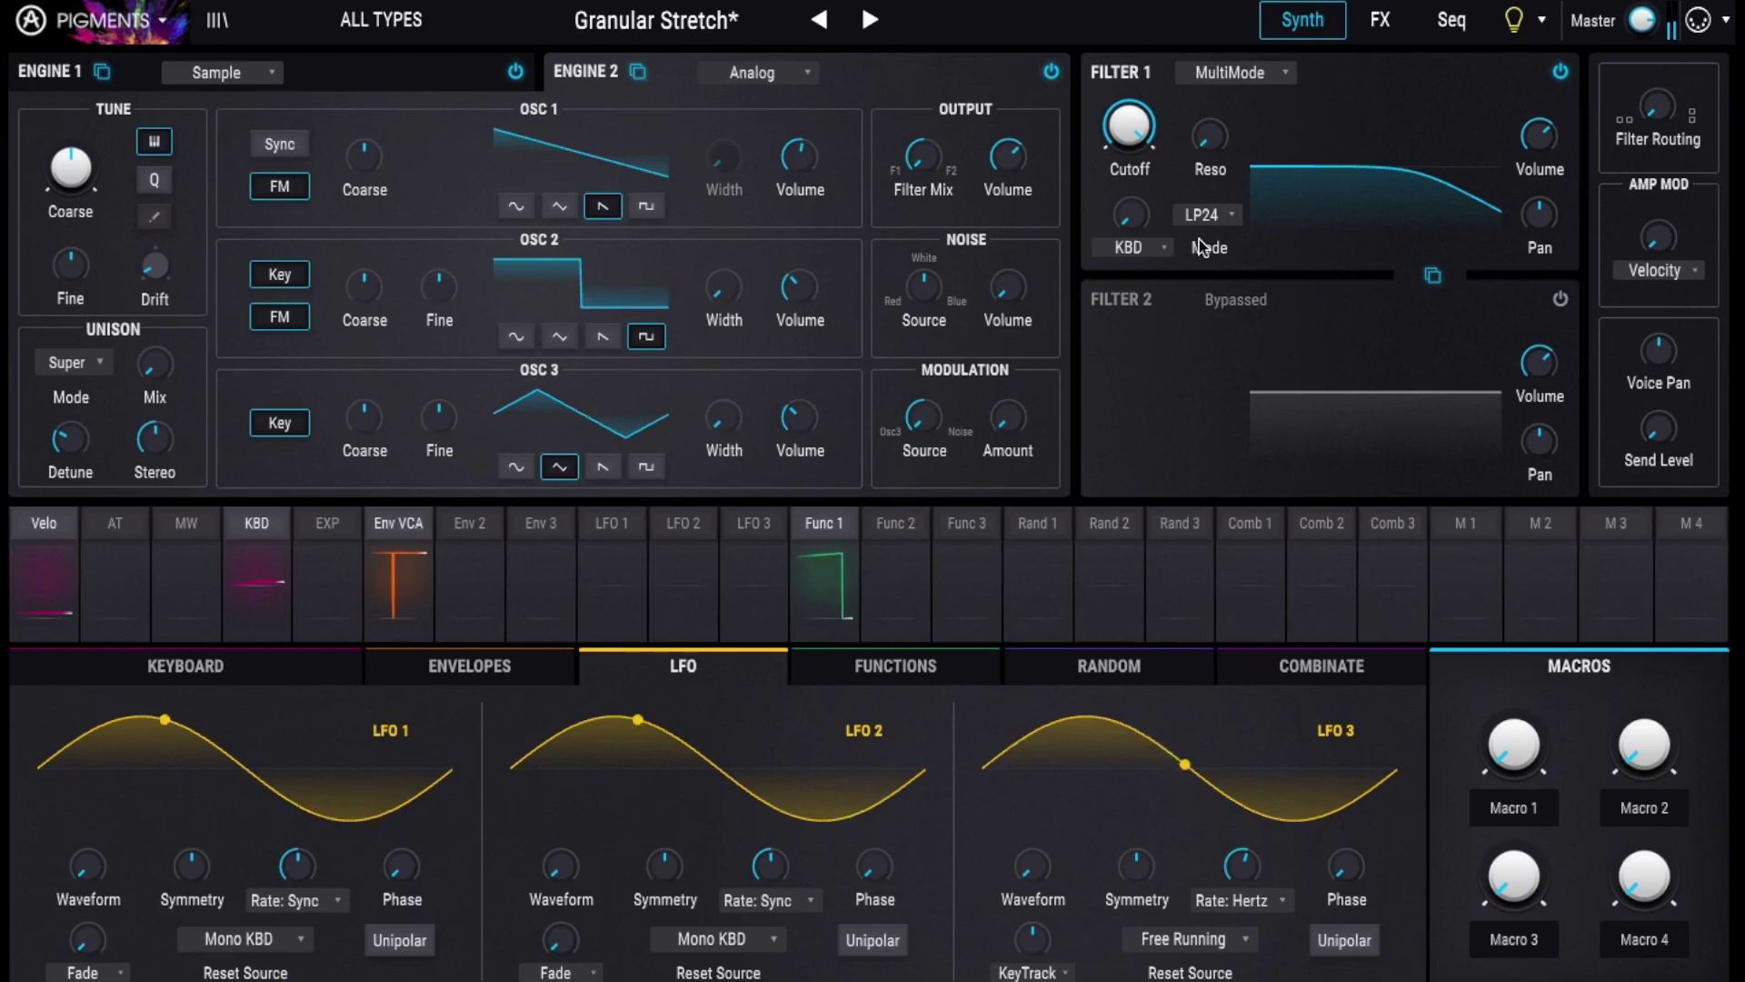
Step: Lower Filter 1's Cutoff to 2591 Hz and slow down LFO 1's synced rate
left_click_drag(1162, 139, 1161, 183)
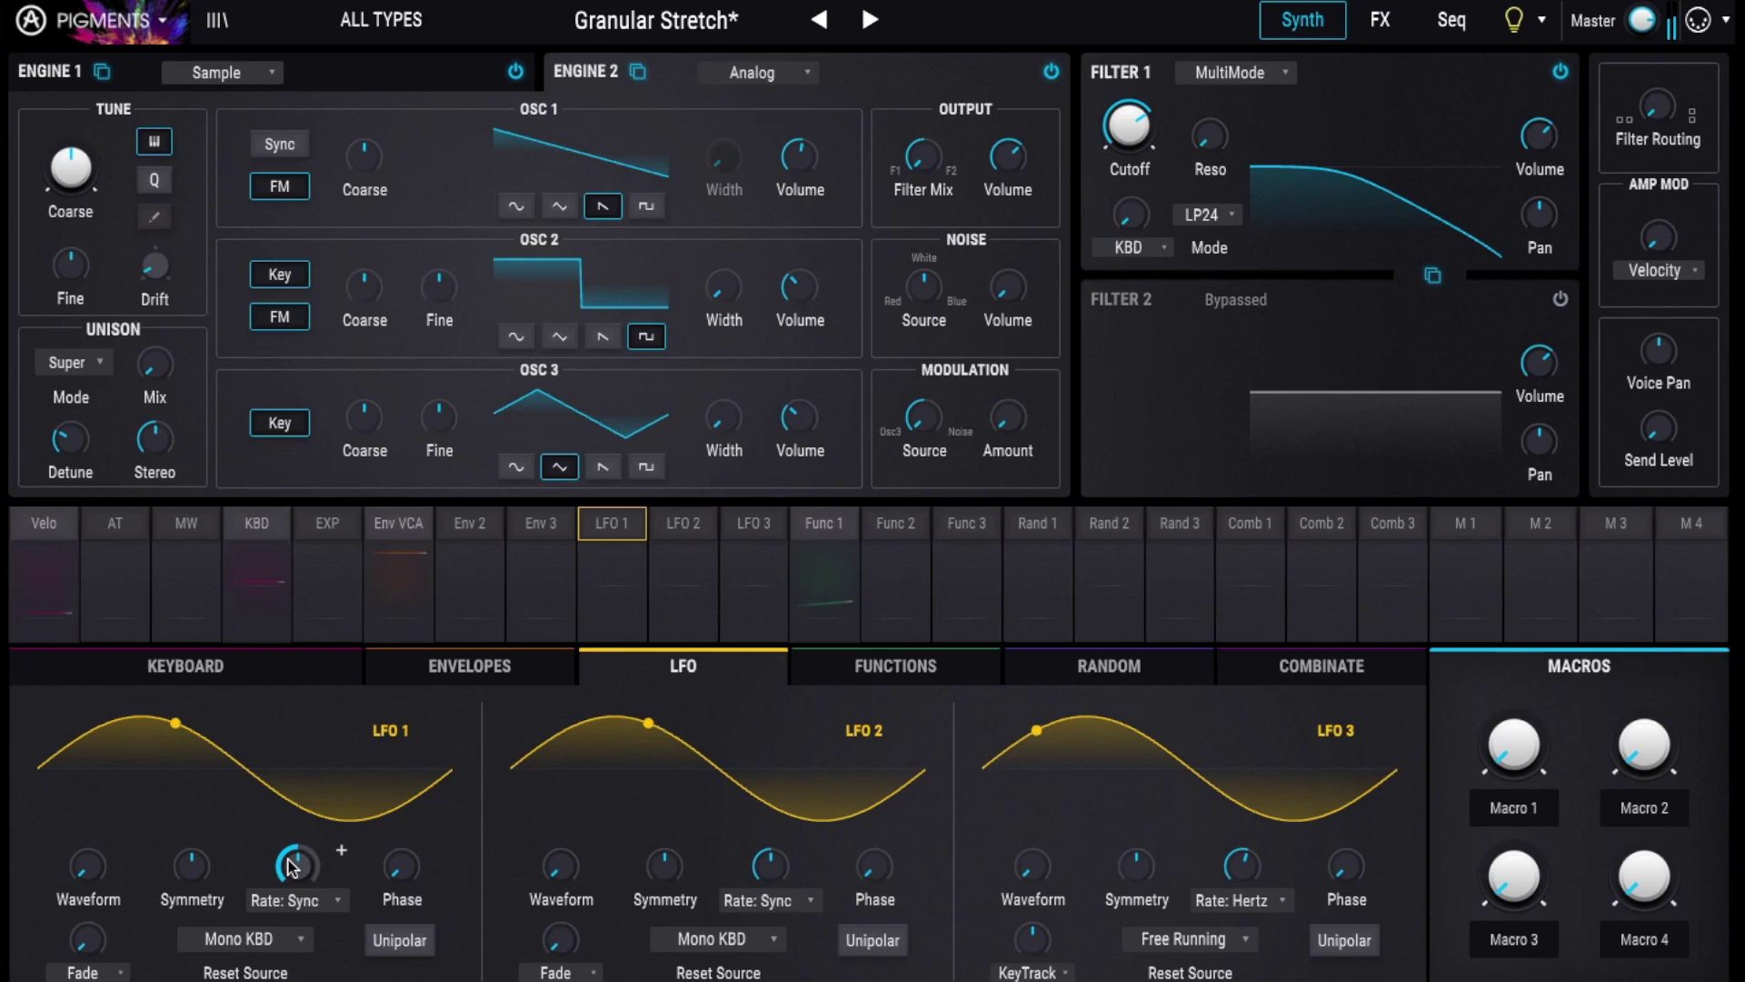
left_click_drag(291, 861, 291, 859)
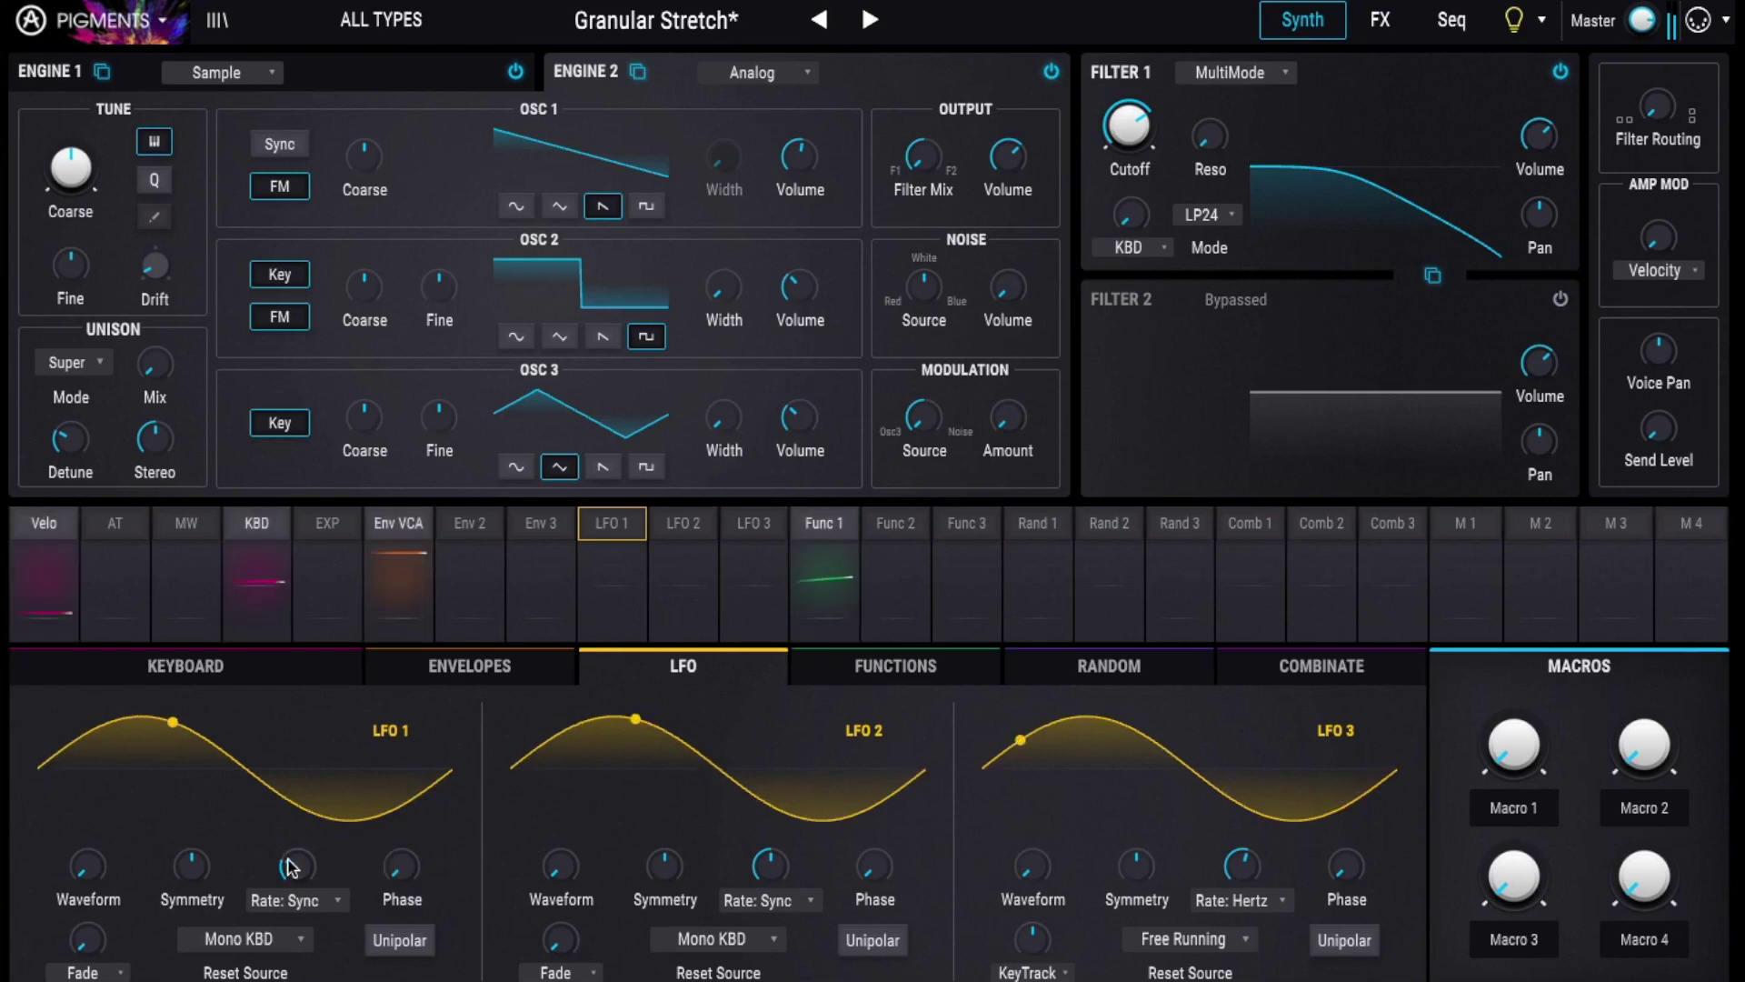
Step: Modulate Filter 1's Cutoff with LFO 1
left_click(625, 529)
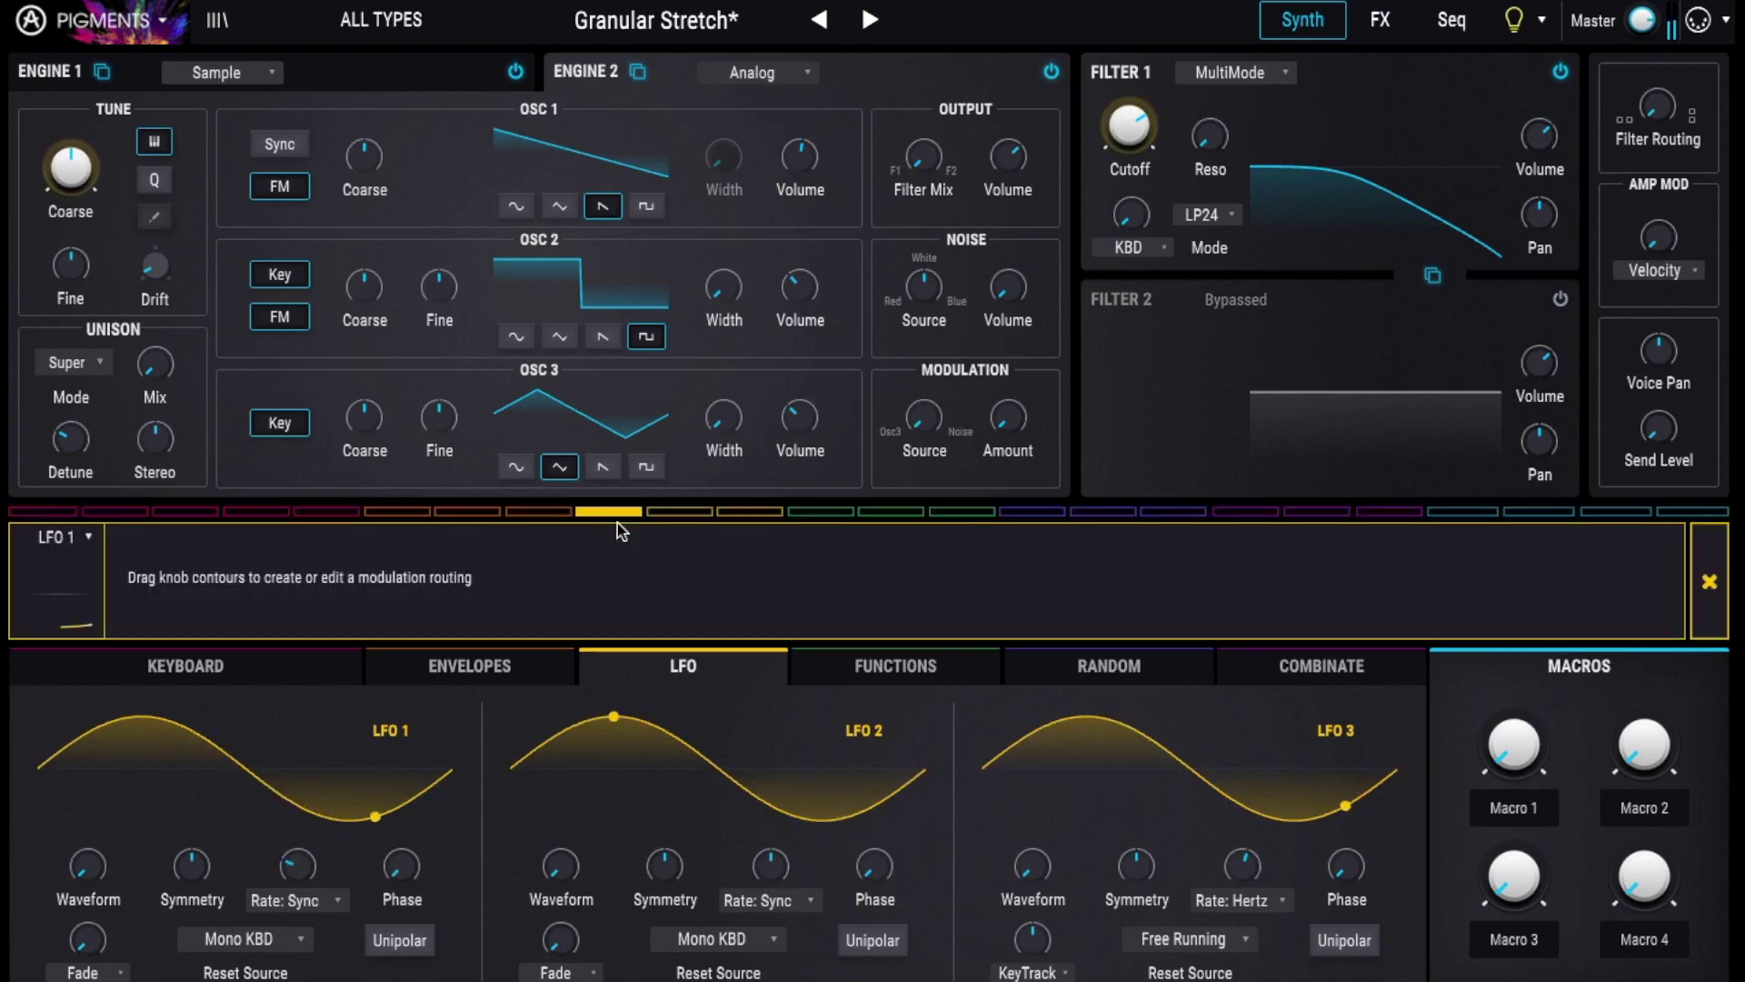
mouse_move(1137, 151)
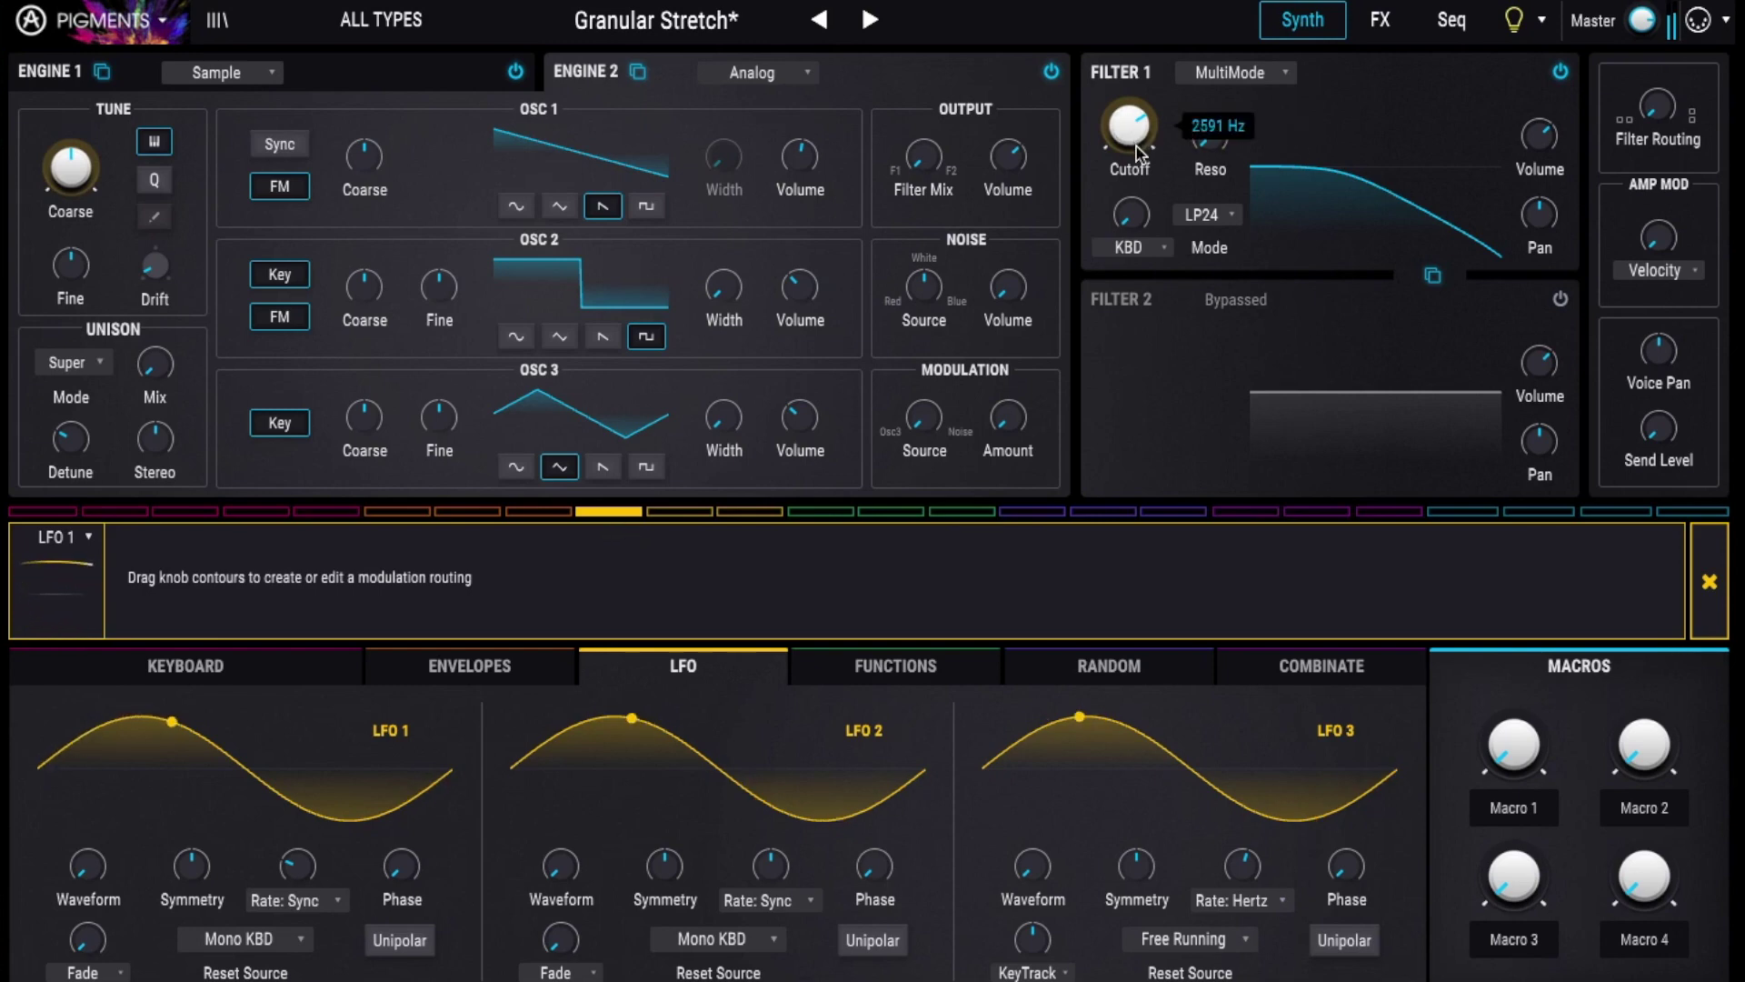
left_click_drag(1147, 151, 1200, 91)
mouse_move(1209, 137)
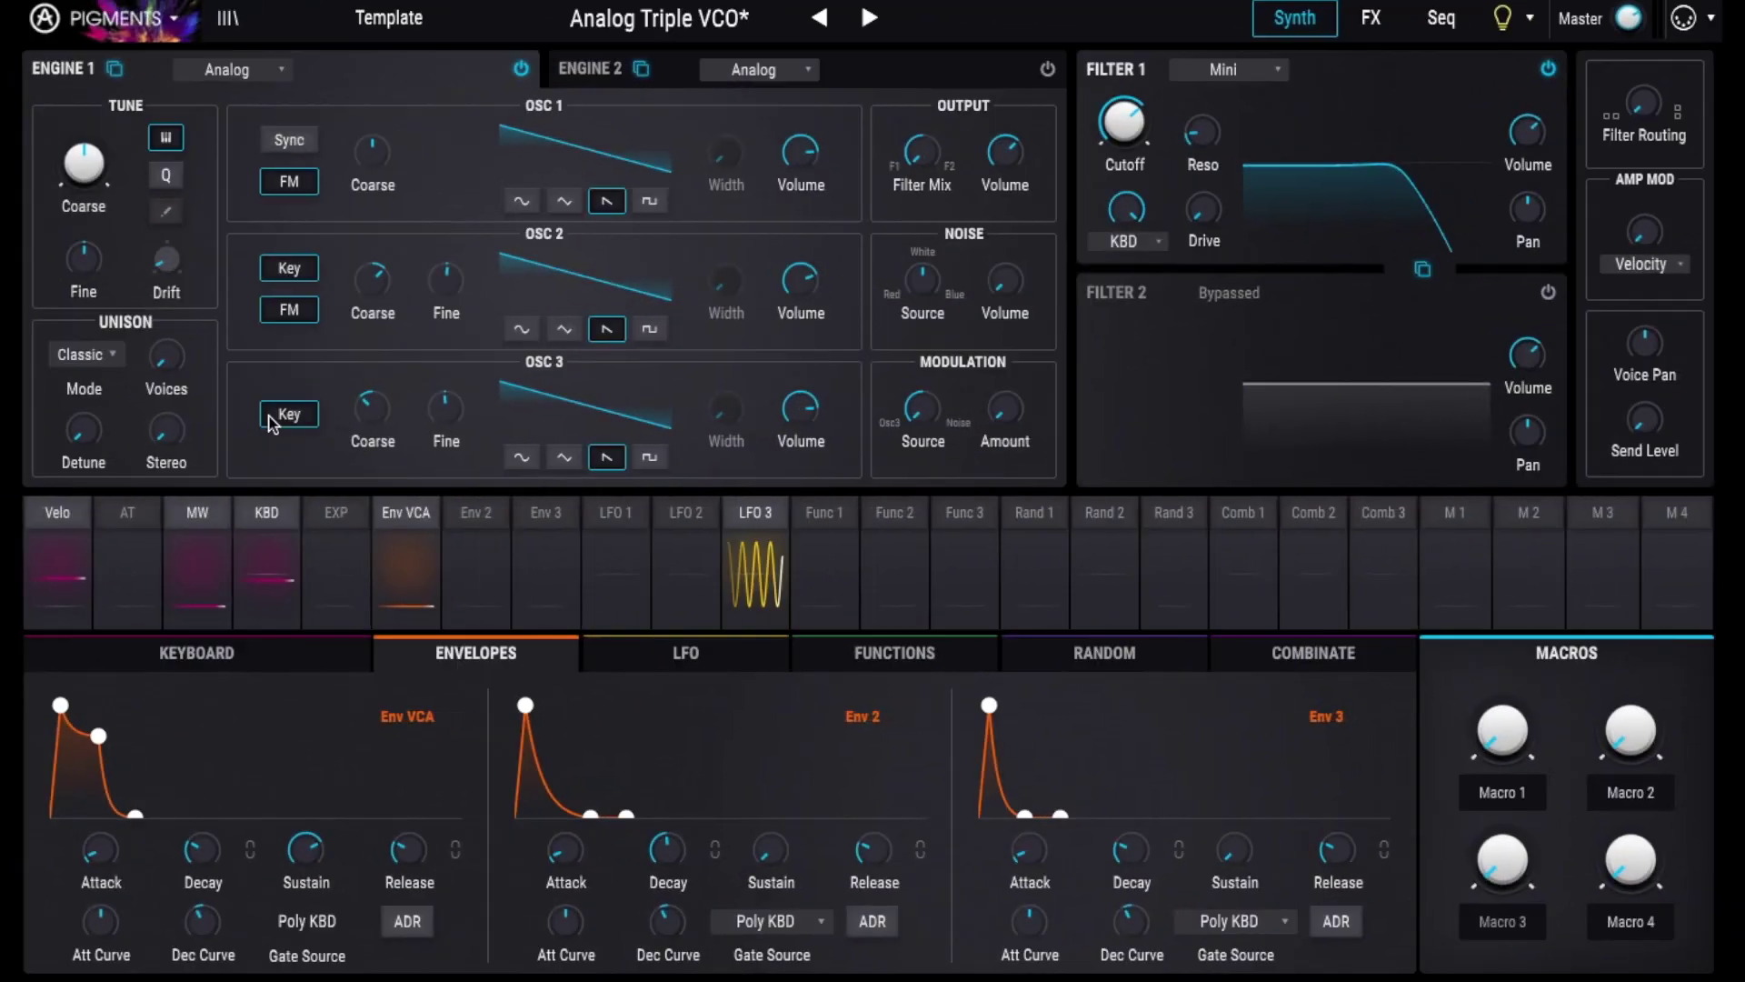
Step: Set Engine 1's unison mode to Super in the Analog Triple VCO preset and raise its Detune, Stereo and Mix
left_click(105, 360)
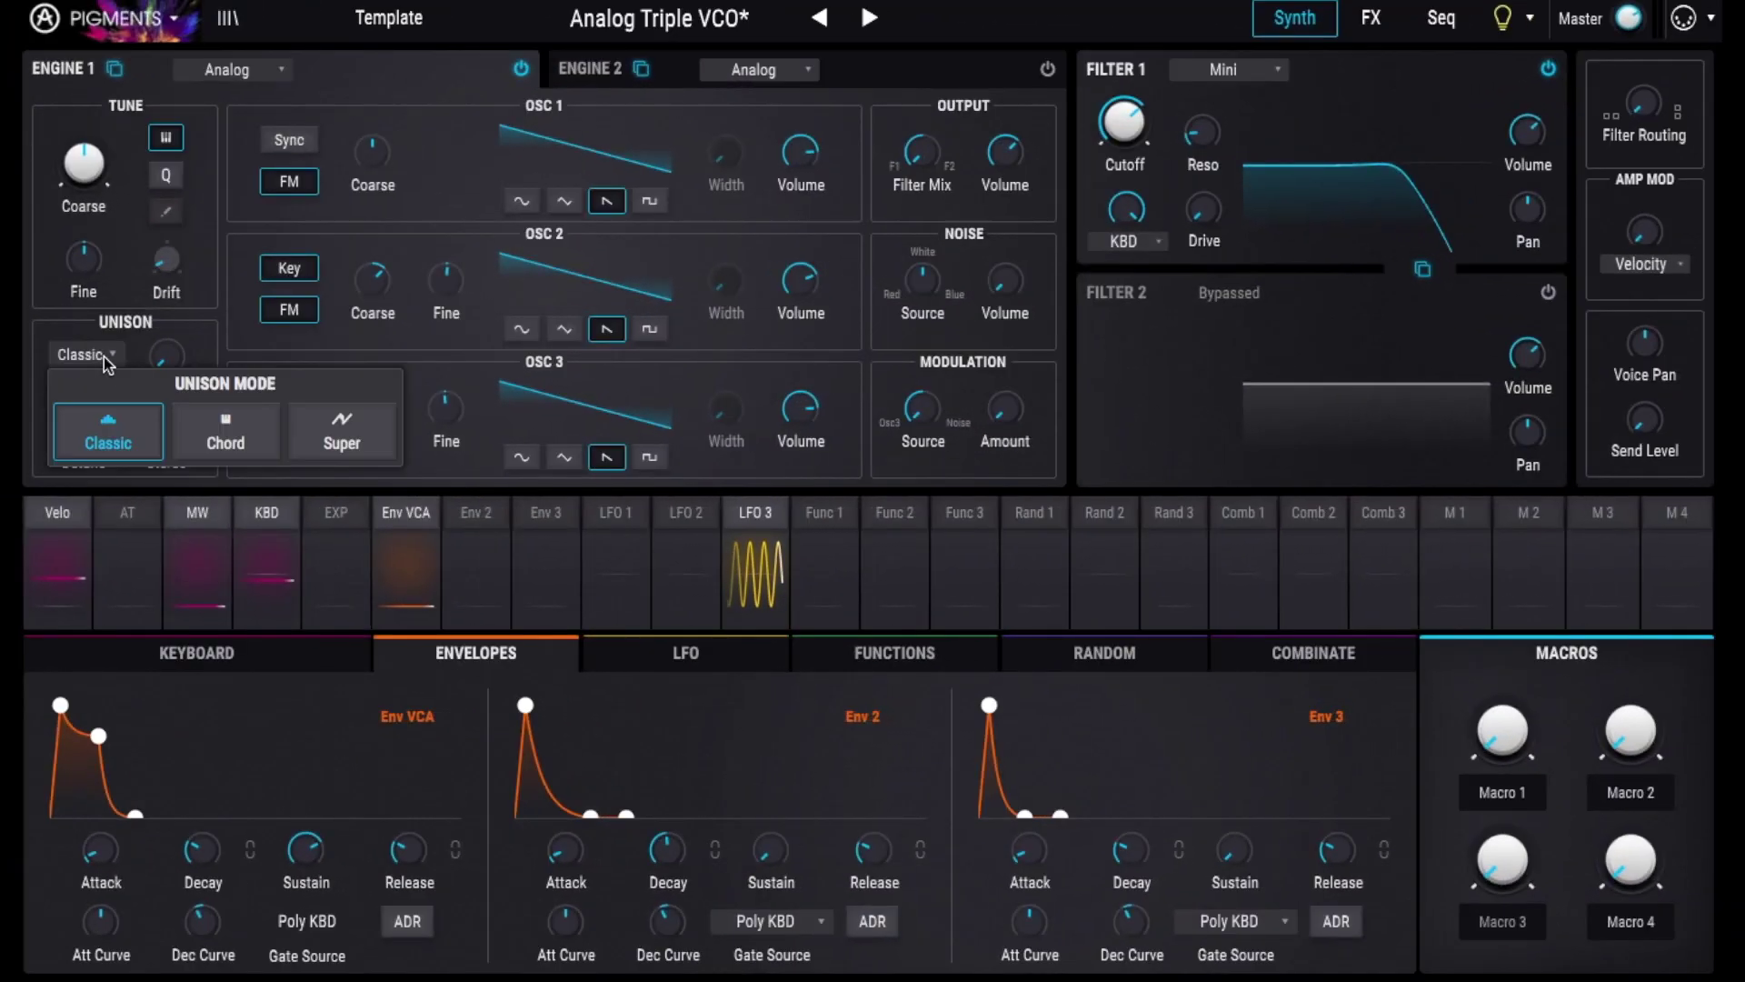
left_click(369, 438)
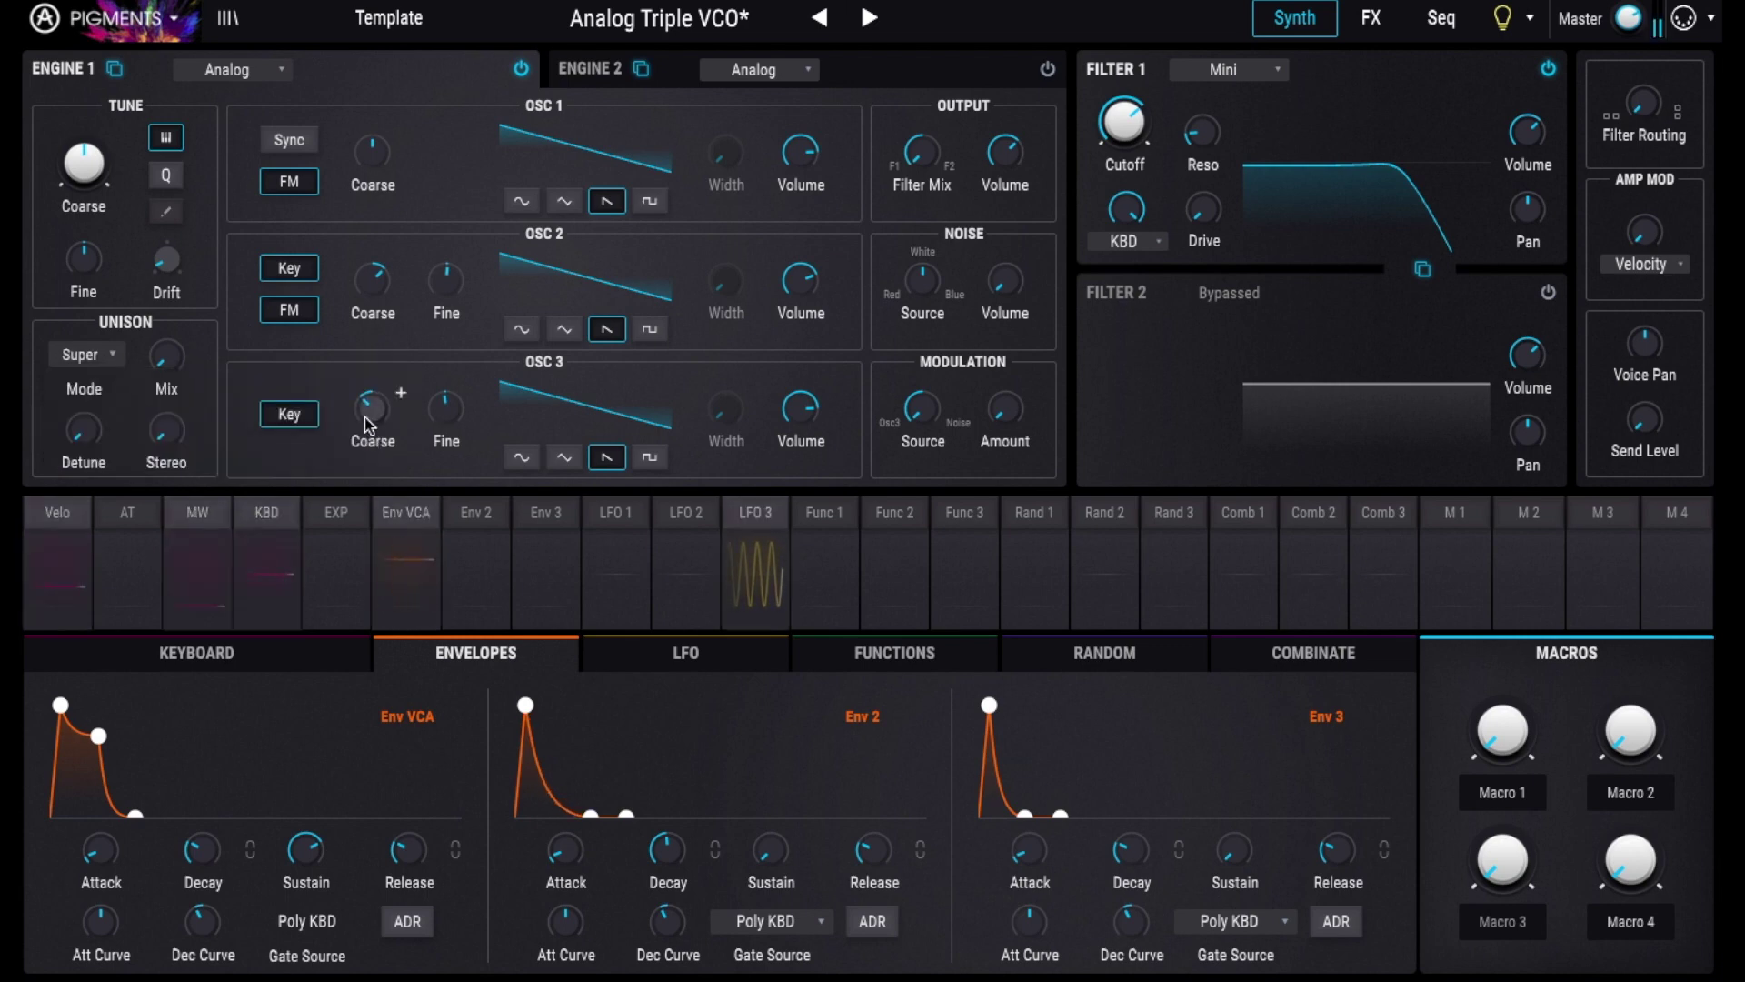
mouse_move(82, 434)
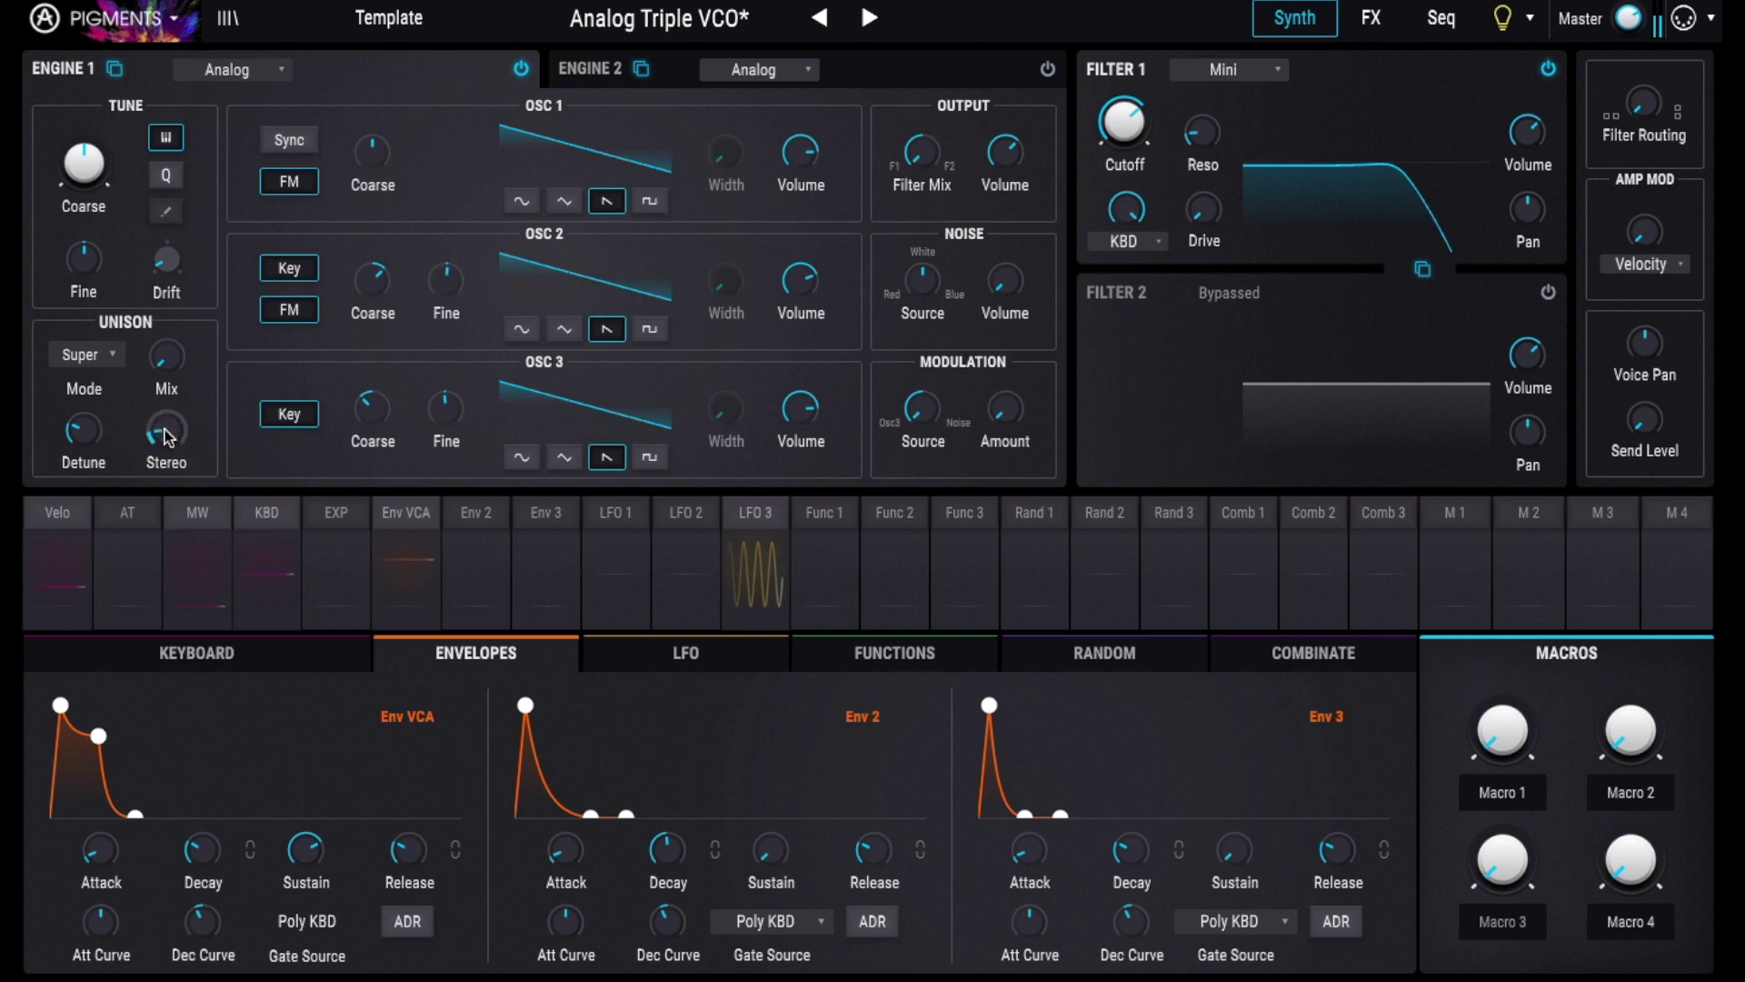
mouse_move(169, 363)
left_mouse_down()
mouse_move(169, 346)
mouse_move(169, 364)
left_mouse_up()
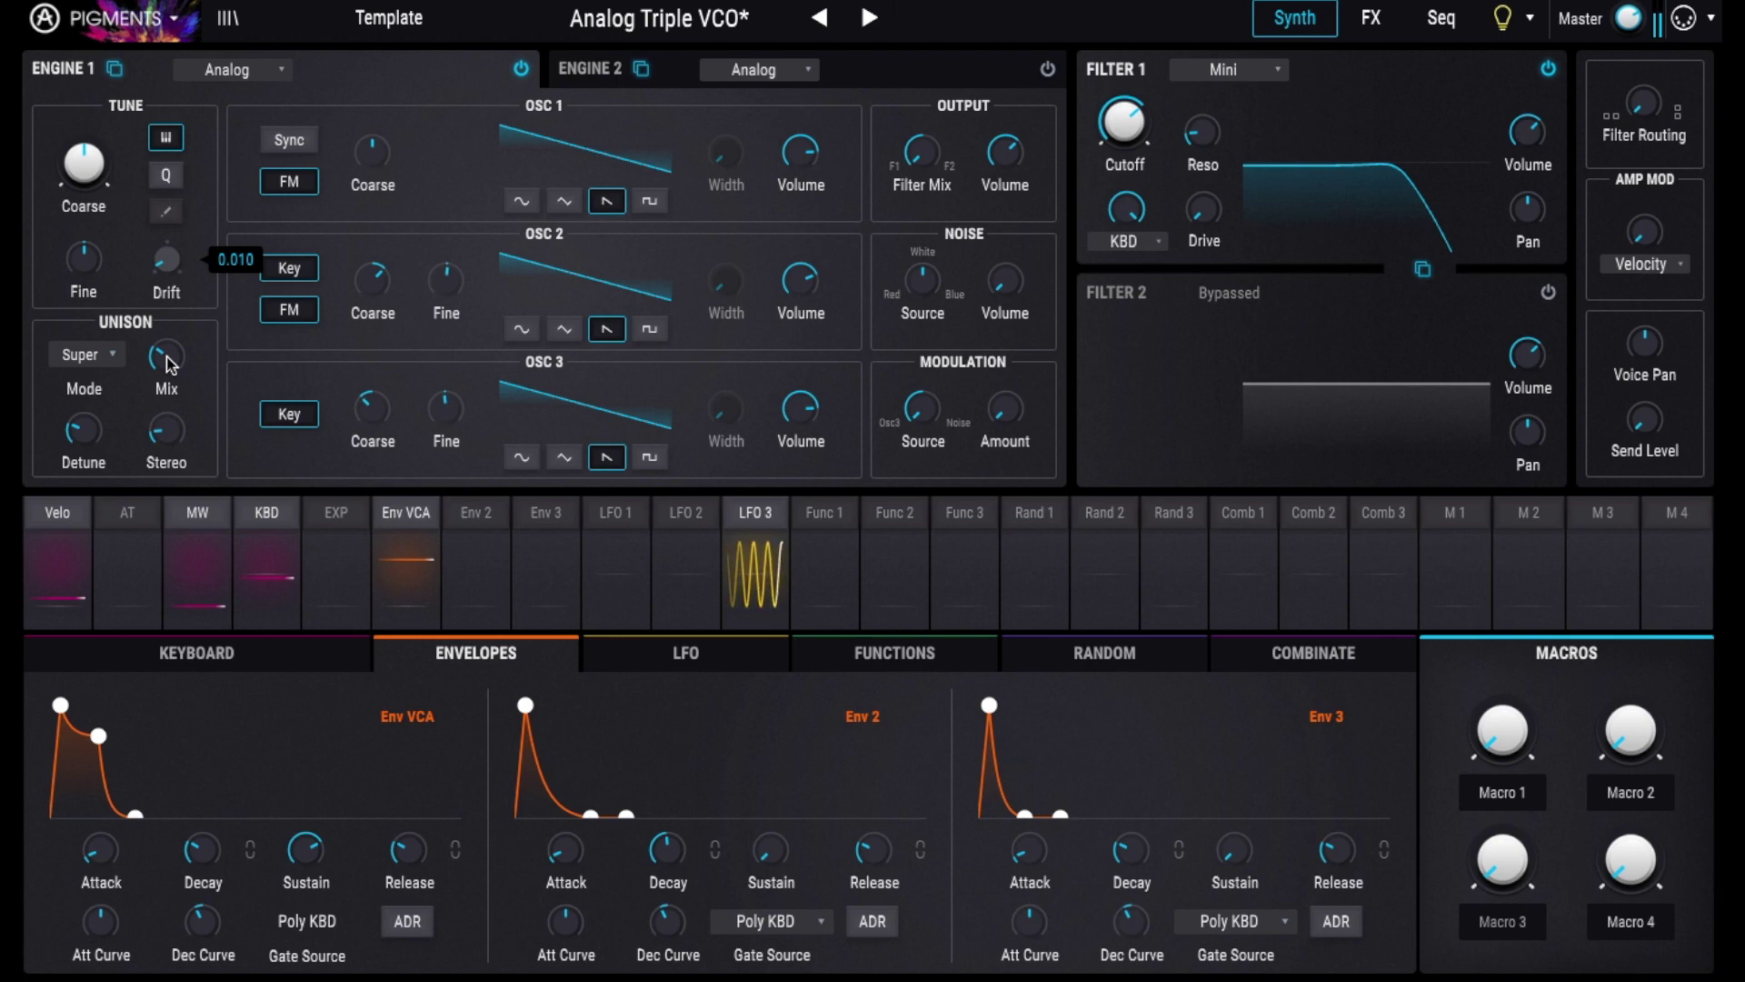
Step: Change Filter 1 to the LowPassGate type and lower its Level
left_click(1225, 70)
left_click(1225, 155)
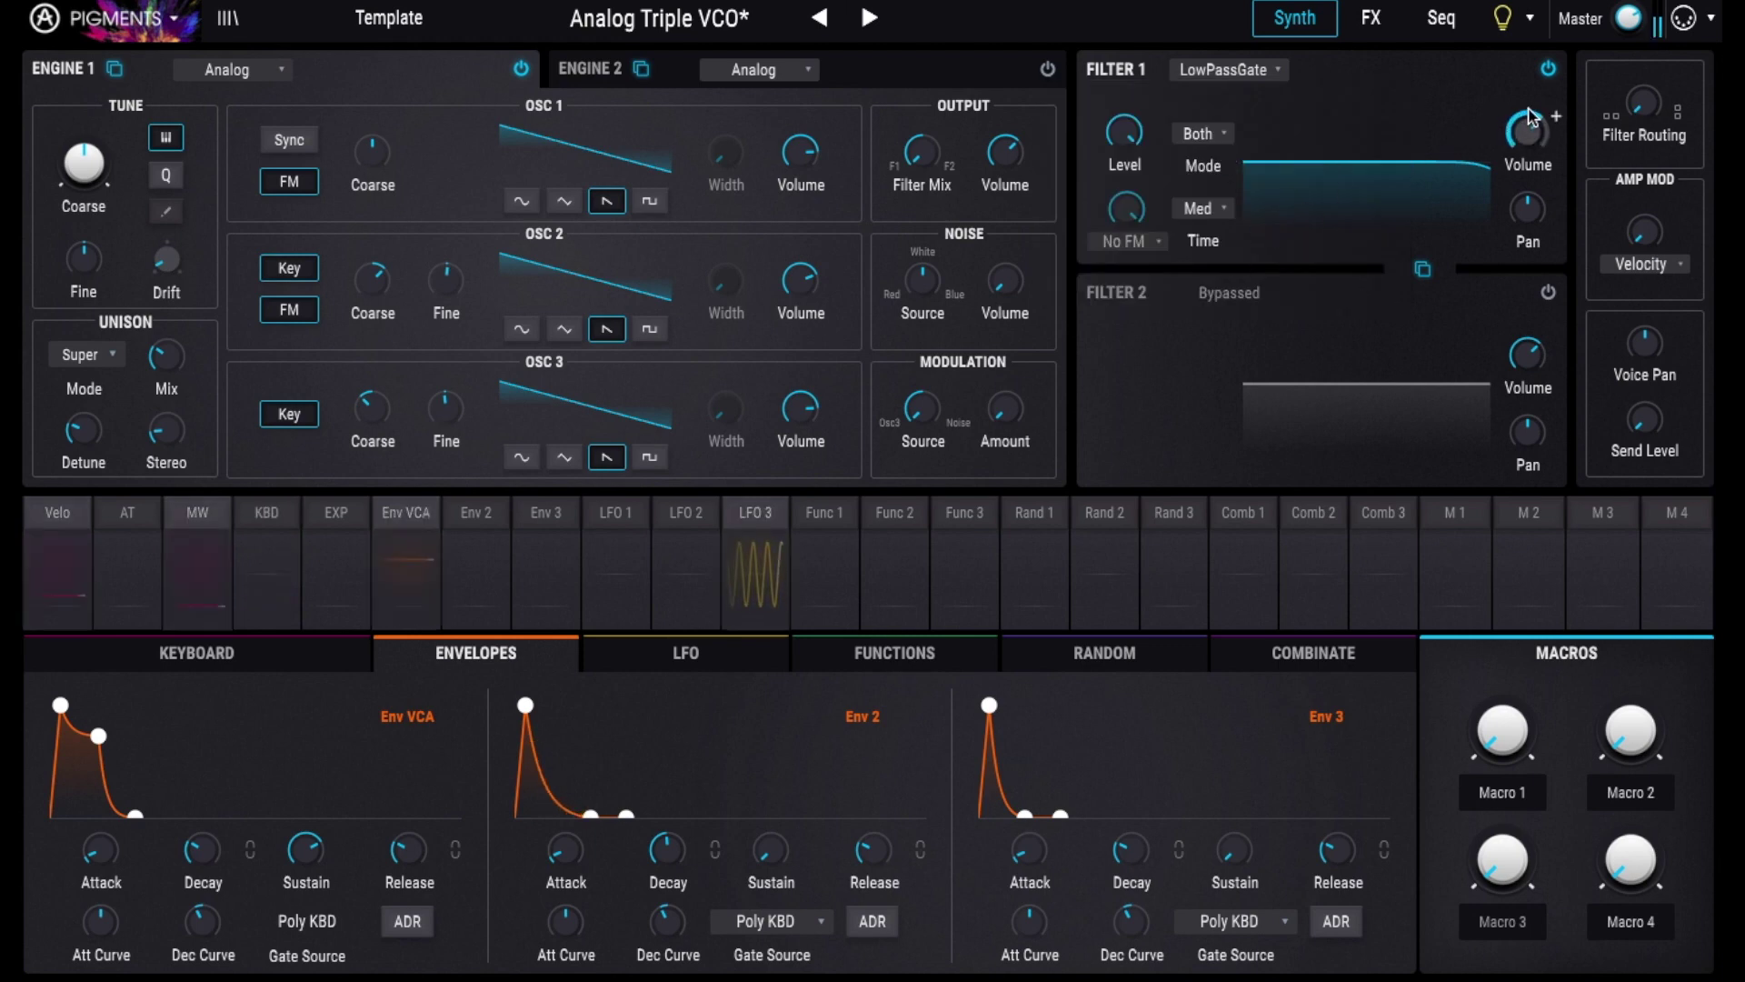
mouse_move(1151, 118)
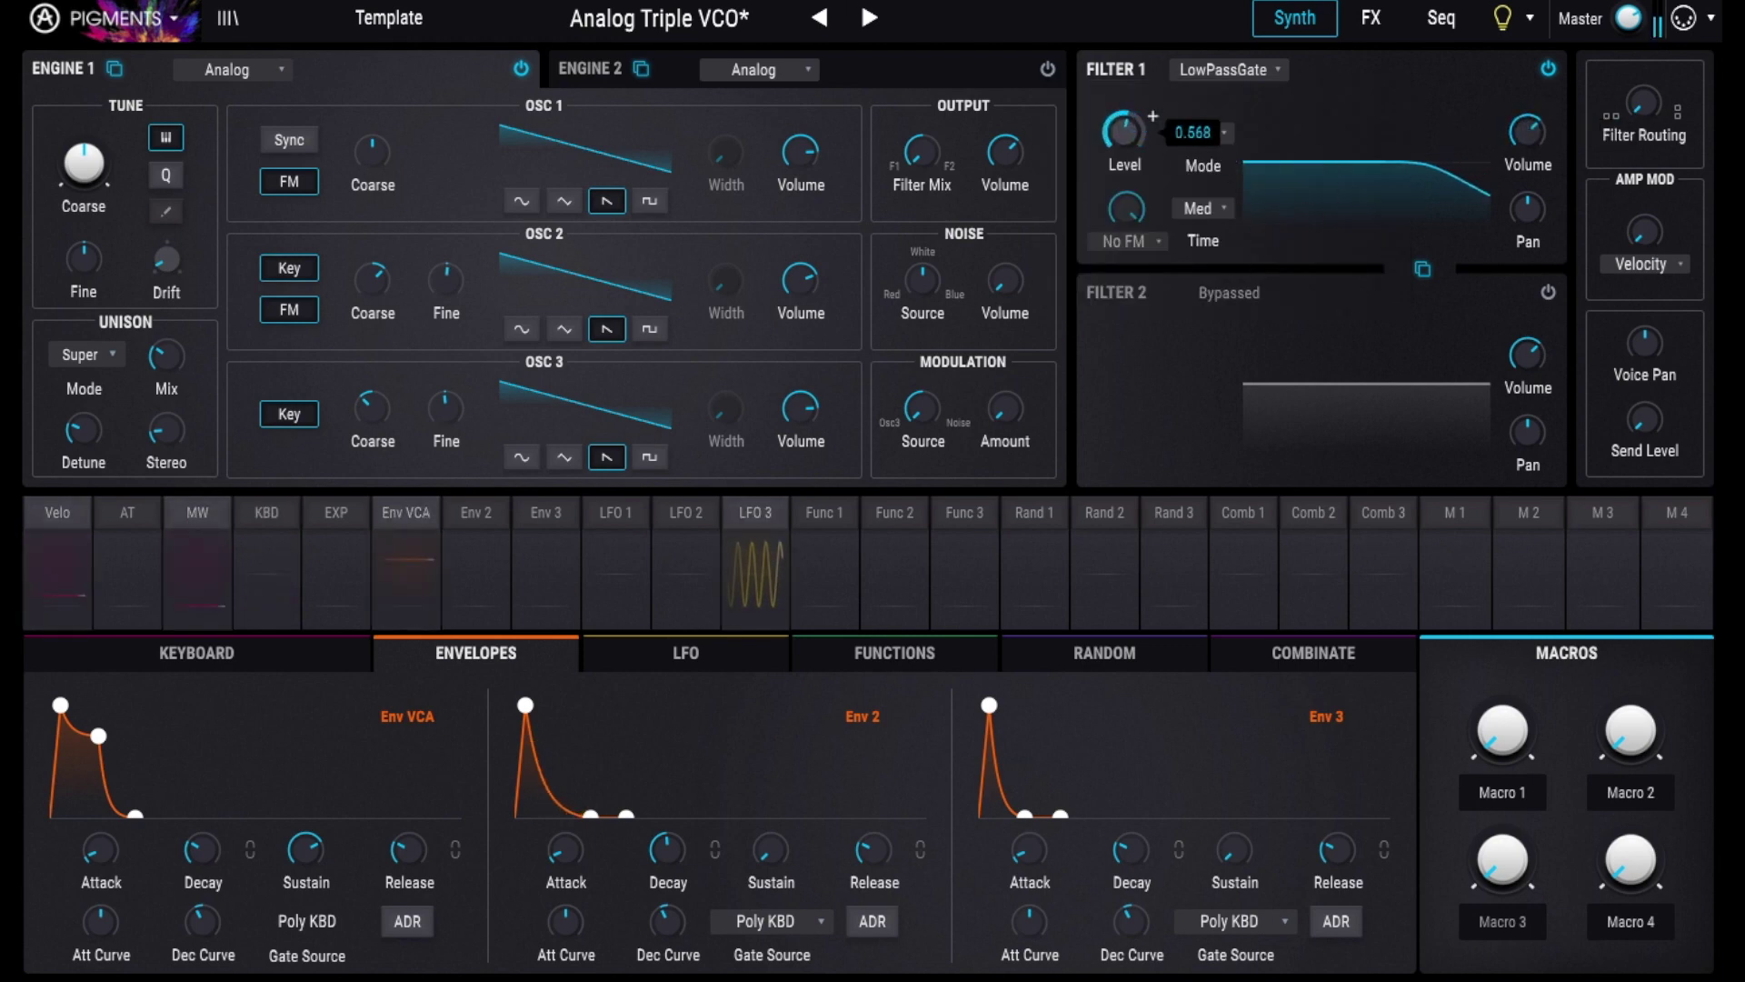
mouse_move(1124, 132)
left_mouse_down()
mouse_move(1124, 187)
mouse_move(1124, 91)
mouse_move(1124, 128)
left_mouse_up()
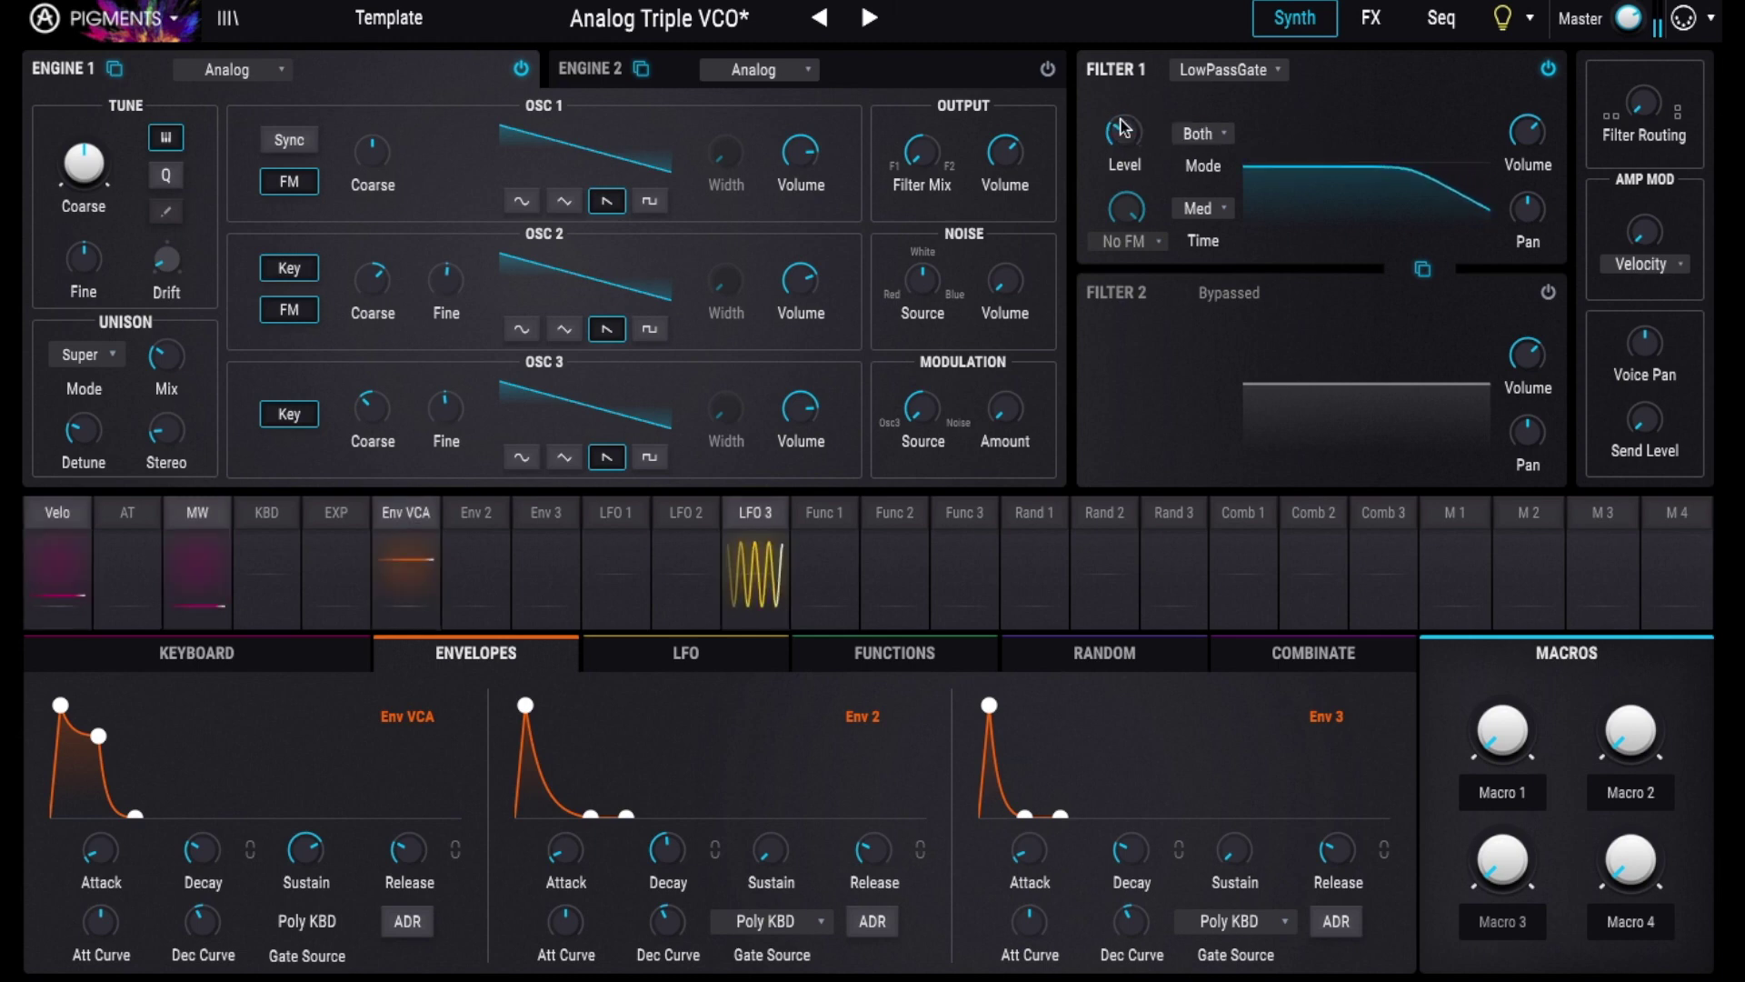
Step: Try the low pass gate in VCA mode while varying its Level
left_click(1227, 137)
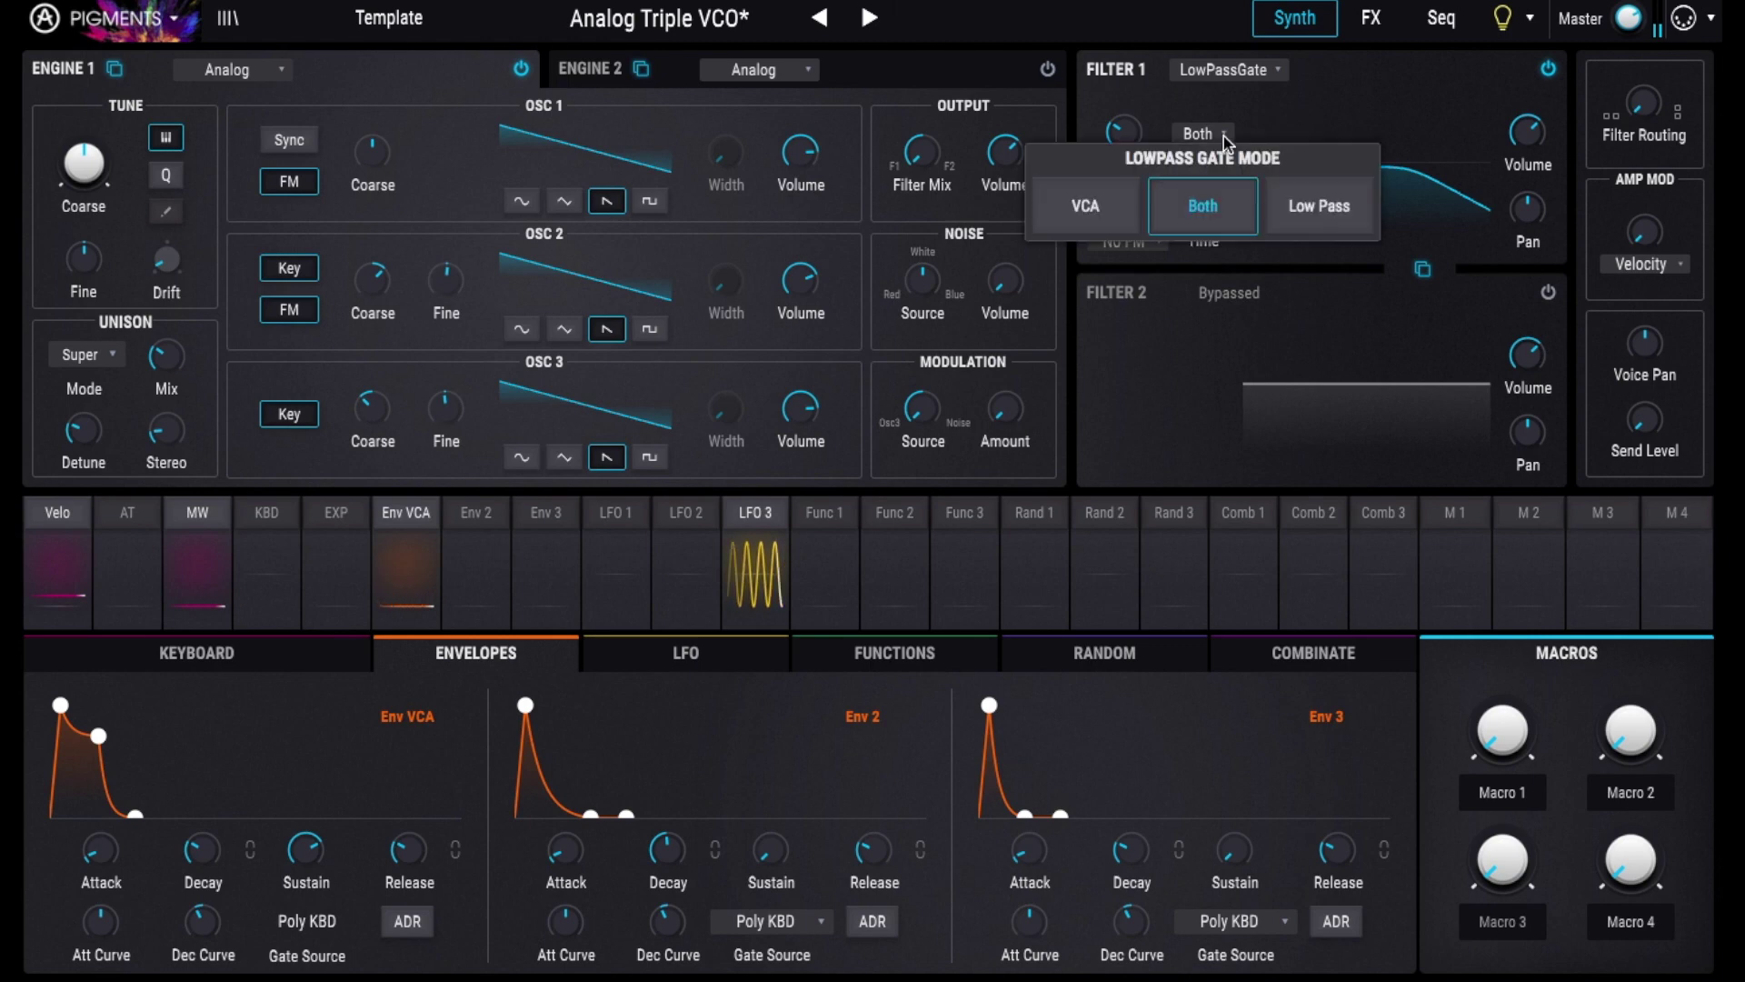
left_click(1110, 209)
left_click_drag(1100, 137, 1103, 140)
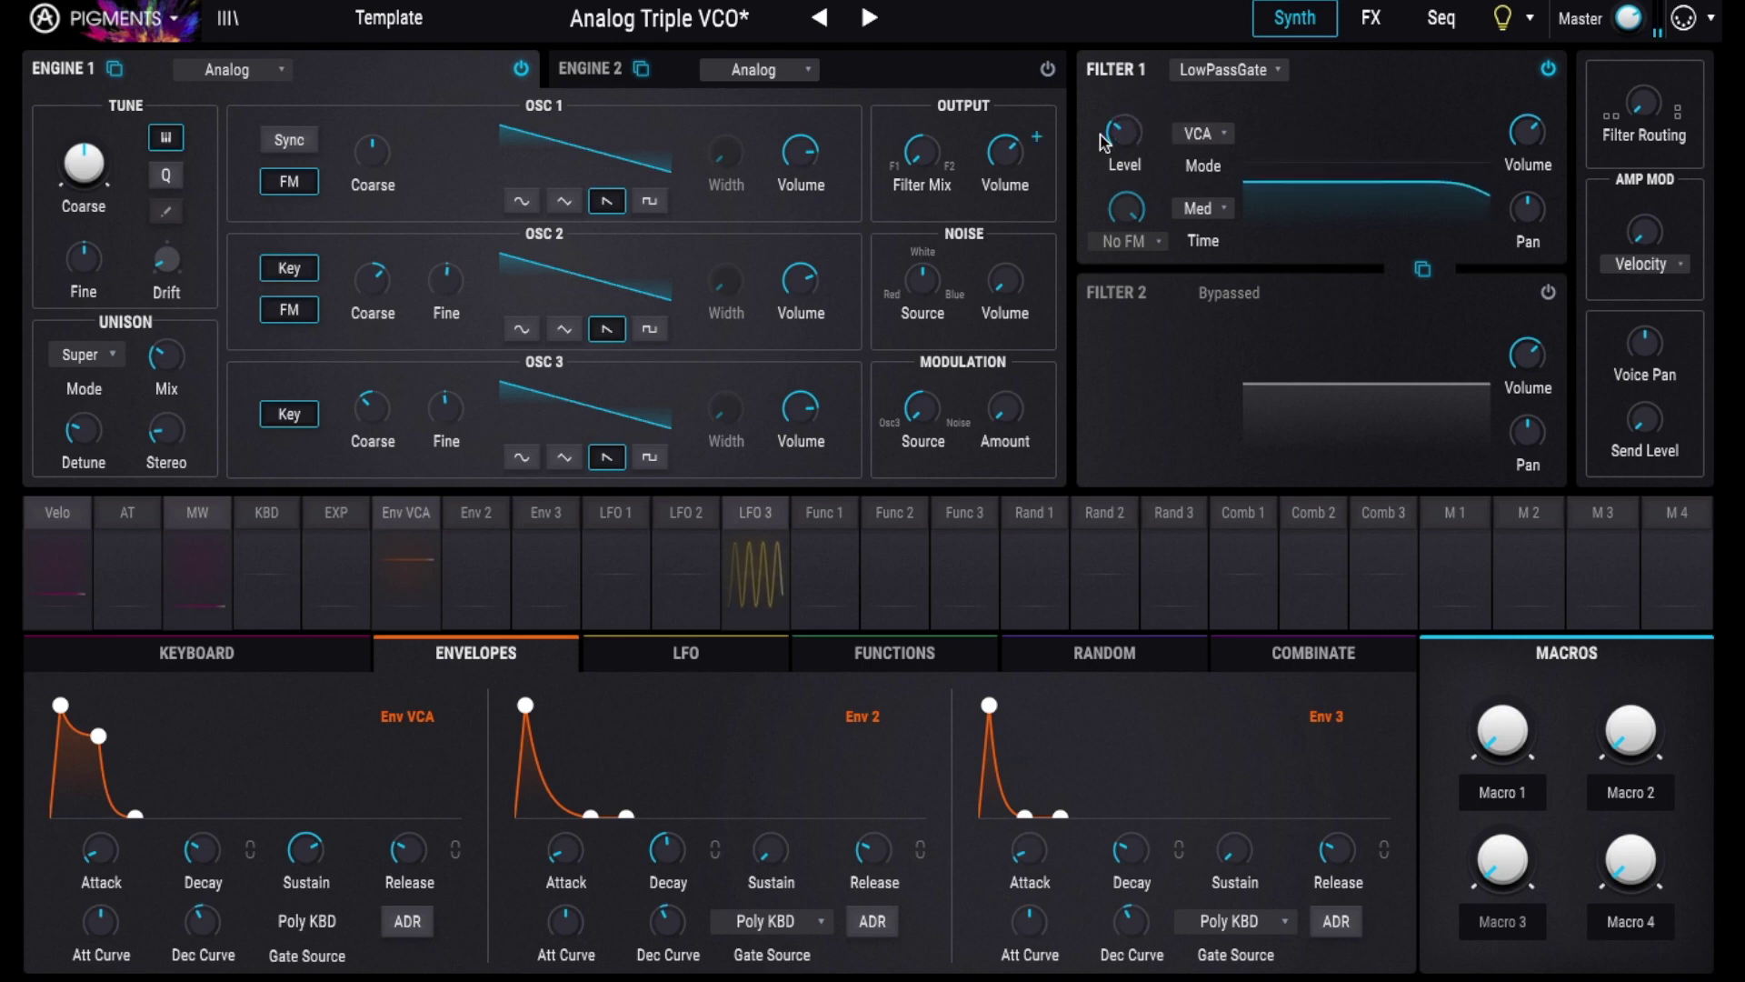
Step: Try the low pass gate in Low Pass mode while varying its Level
left_click(1219, 135)
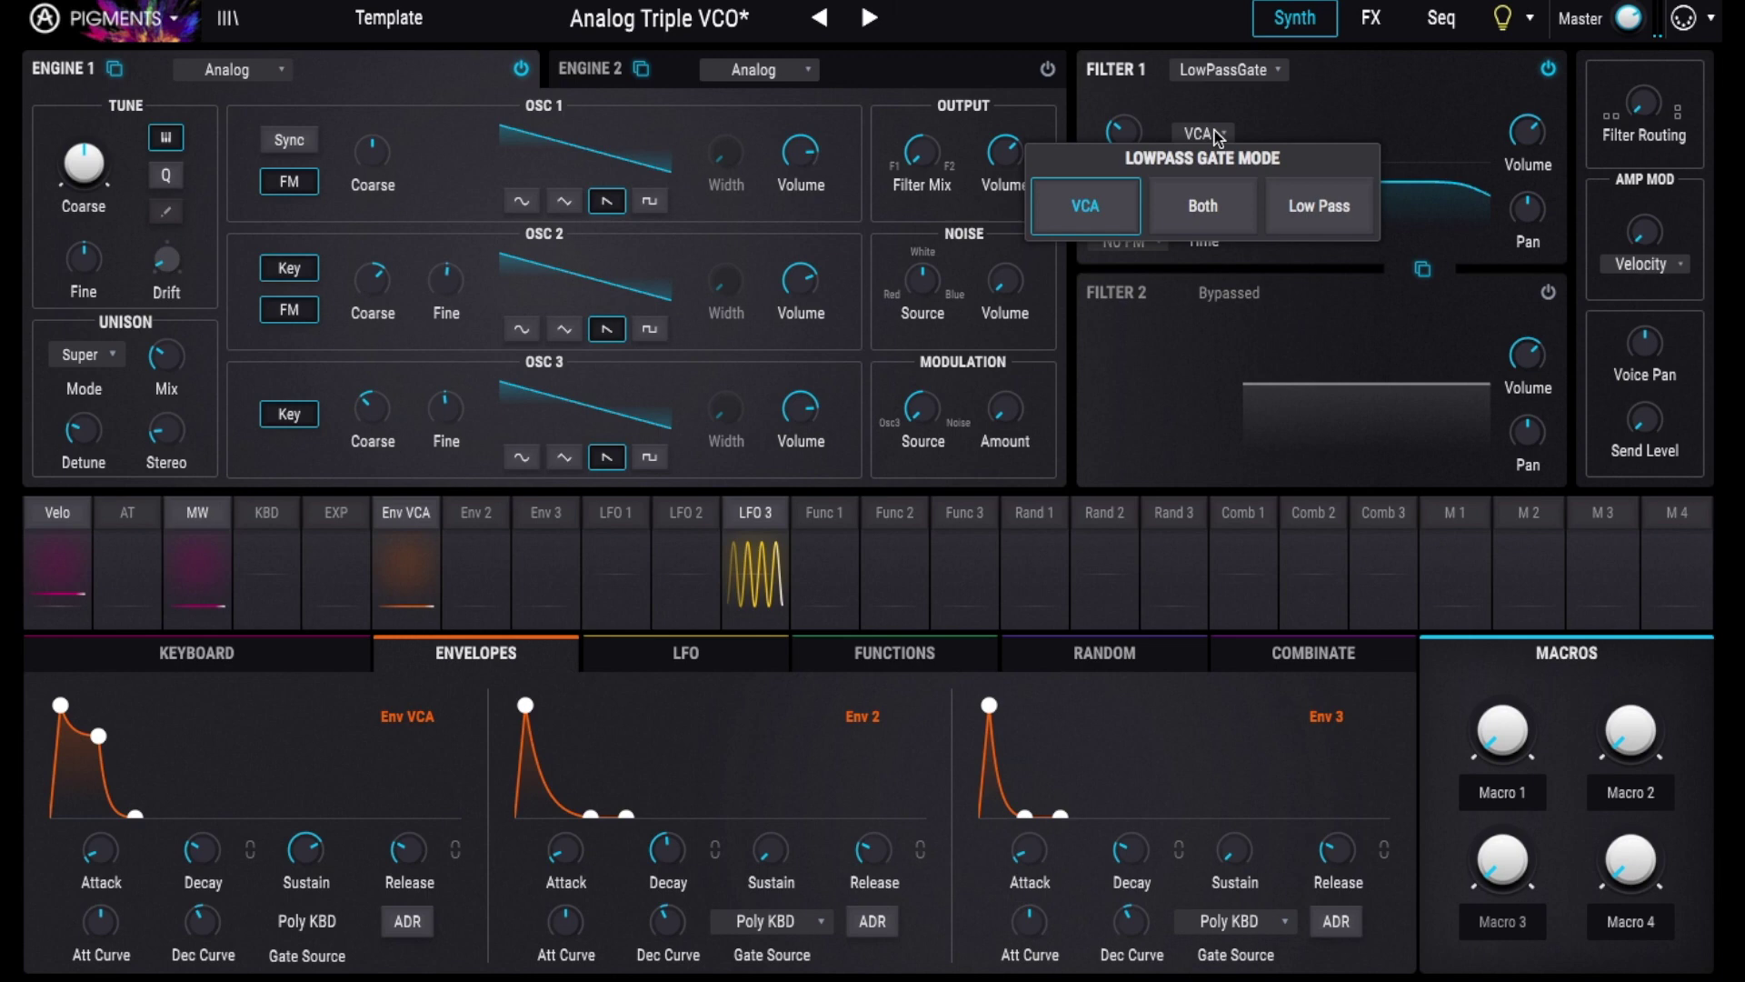
left_click(1312, 202)
left_click_drag(1124, 132, 1111, 200)
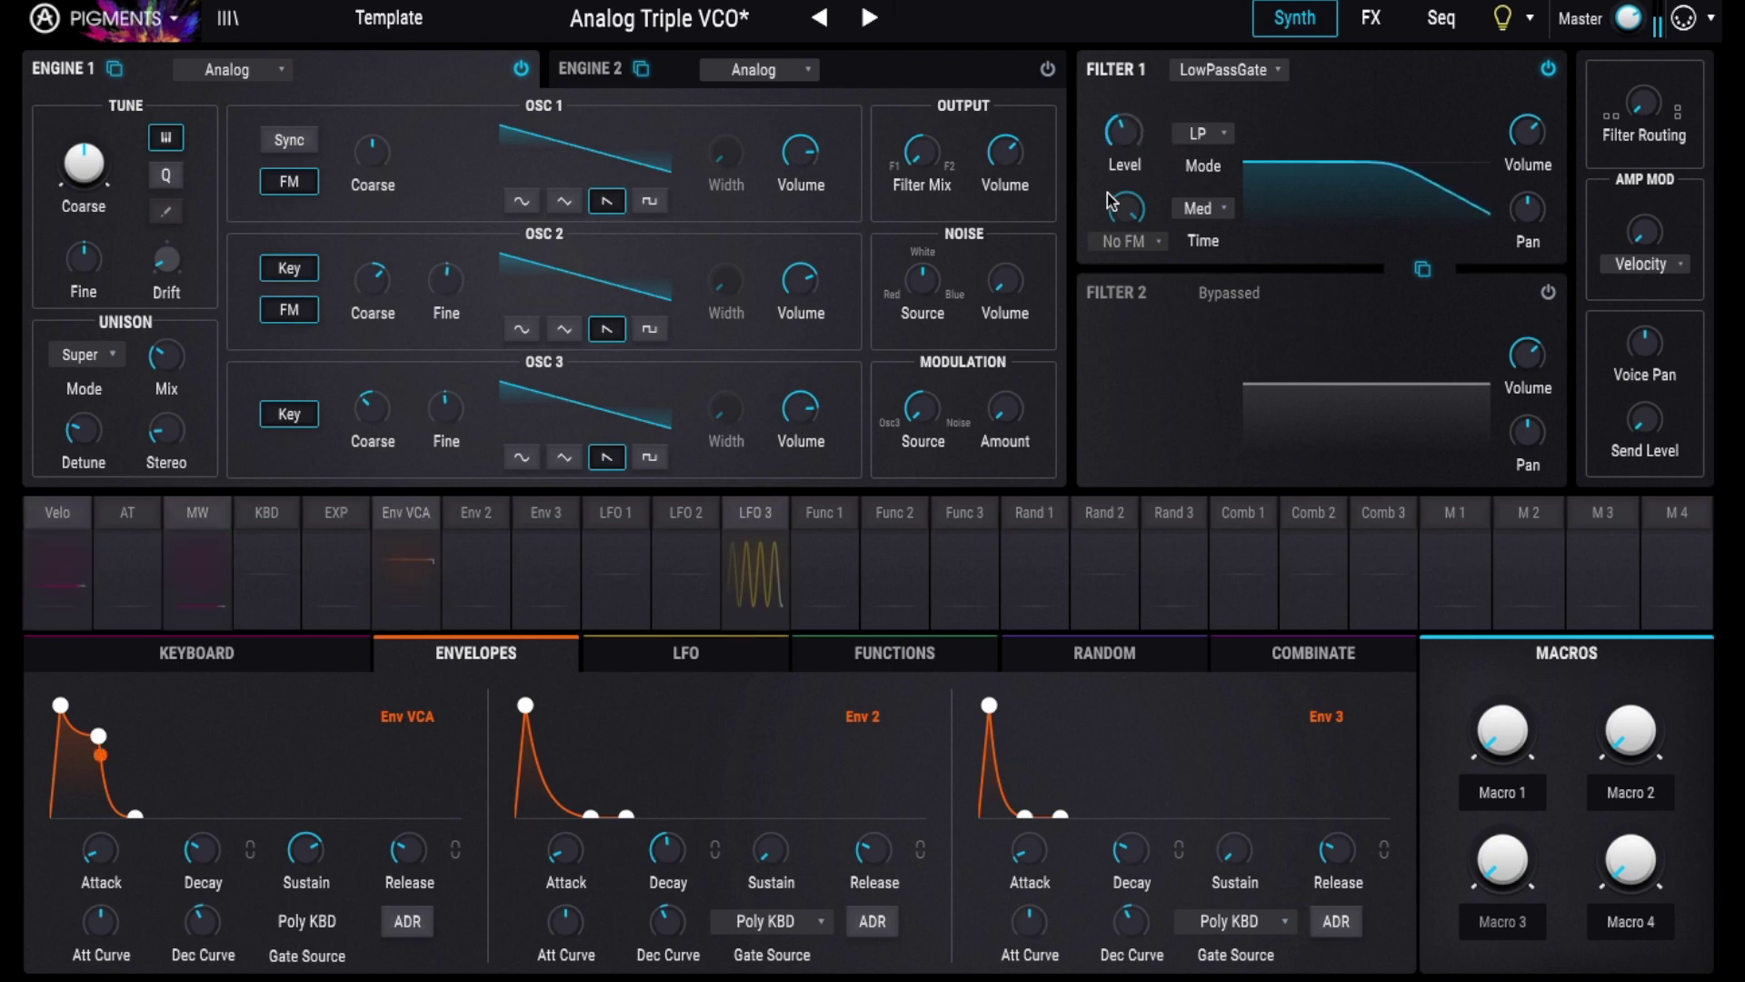
Step: Set the low pass gate's mode to Both and its Vactrol Time to Fast, then adjust the Level
left_click(1200, 141)
left_click(1206, 202)
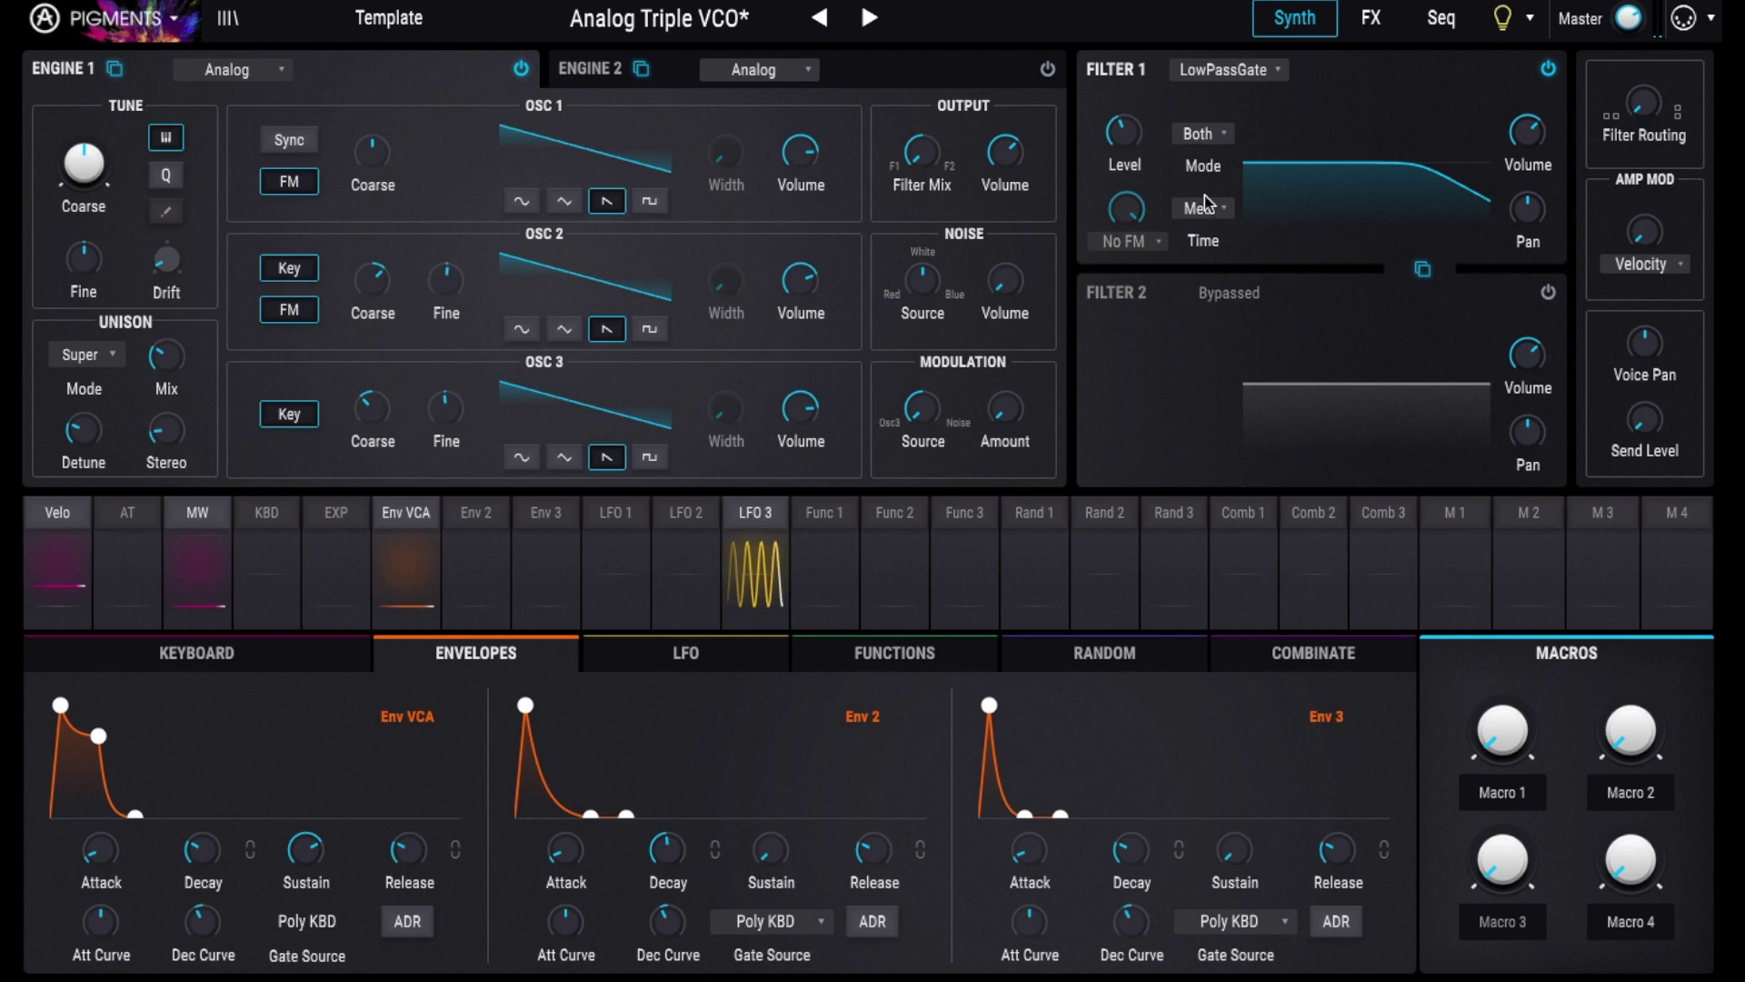
left_click(1203, 214)
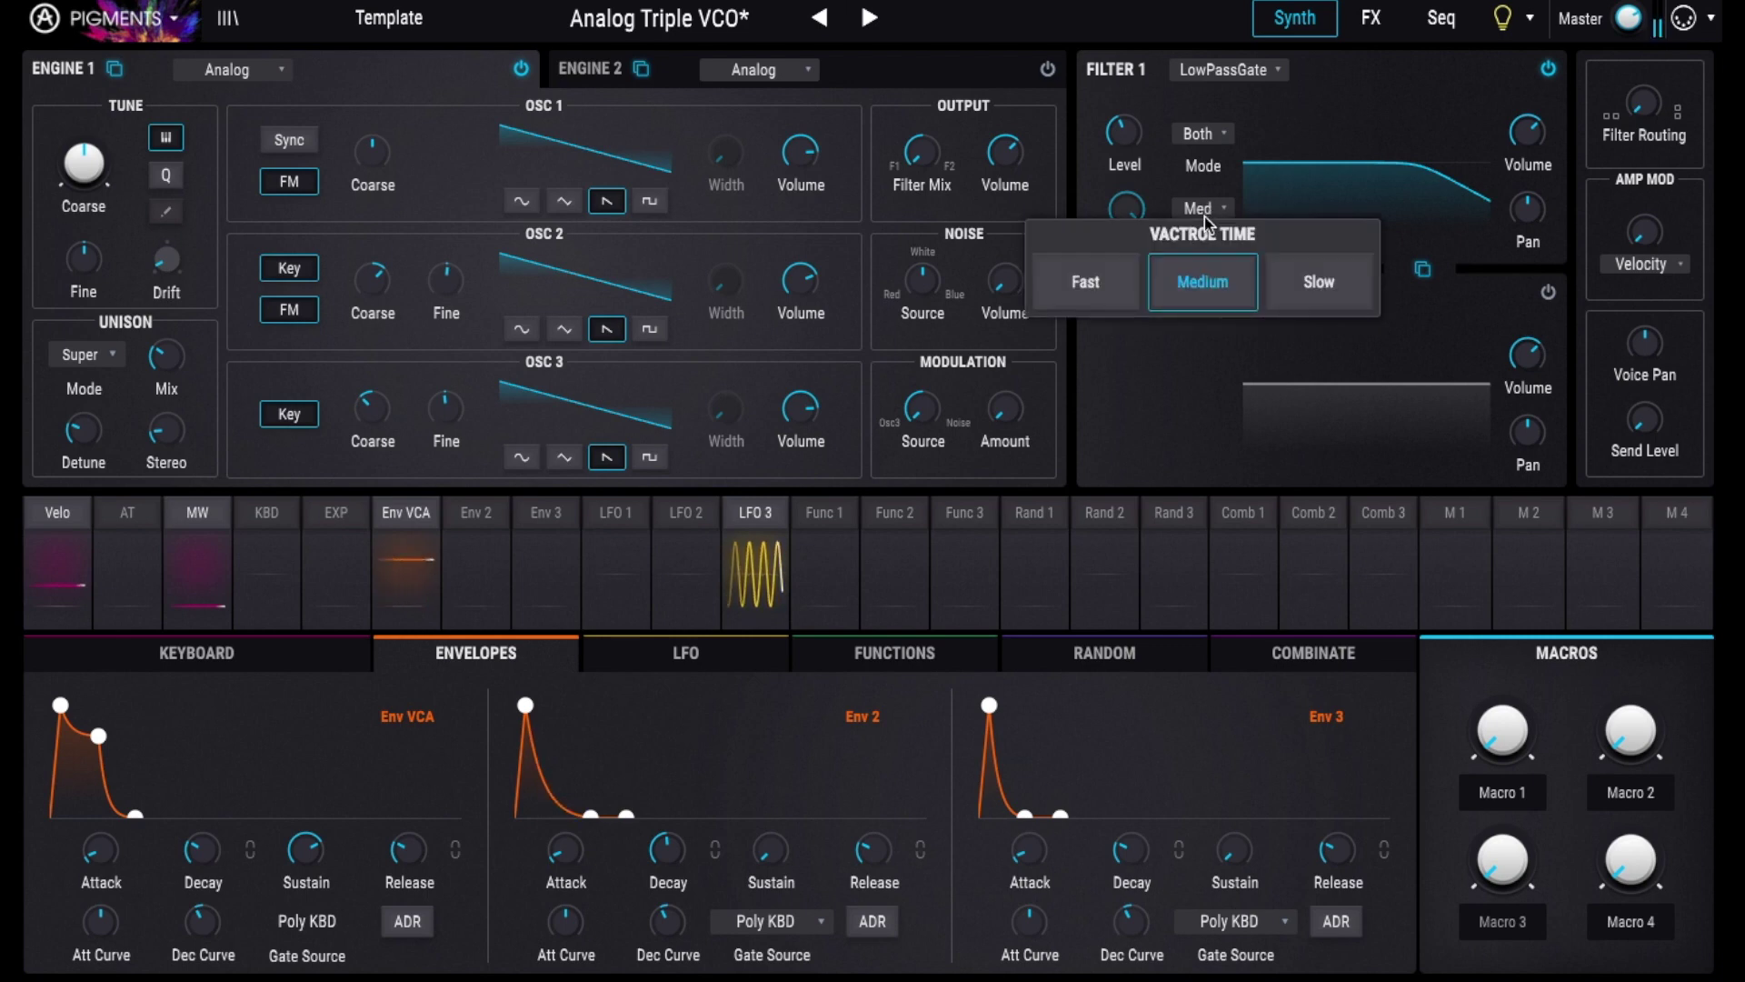
left_click(1096, 291)
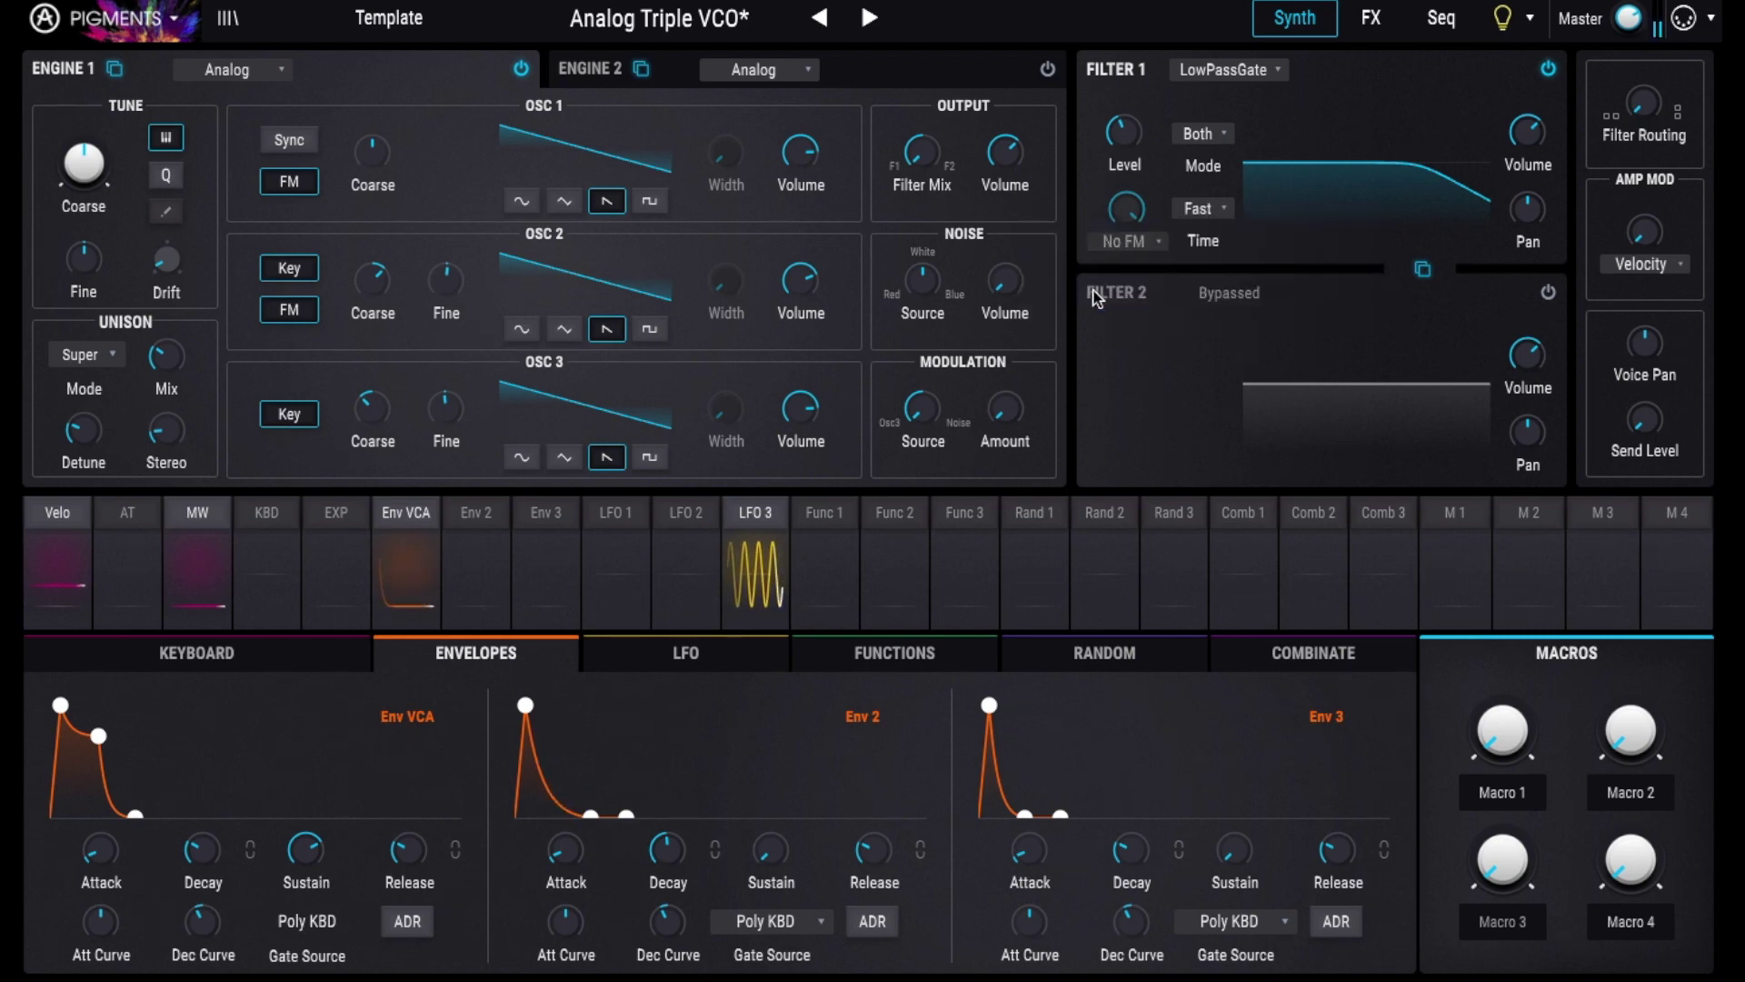
mouse_move(1124, 132)
left_mouse_down()
mouse_move(1124, 107)
mouse_move(1124, 132)
left_mouse_up()
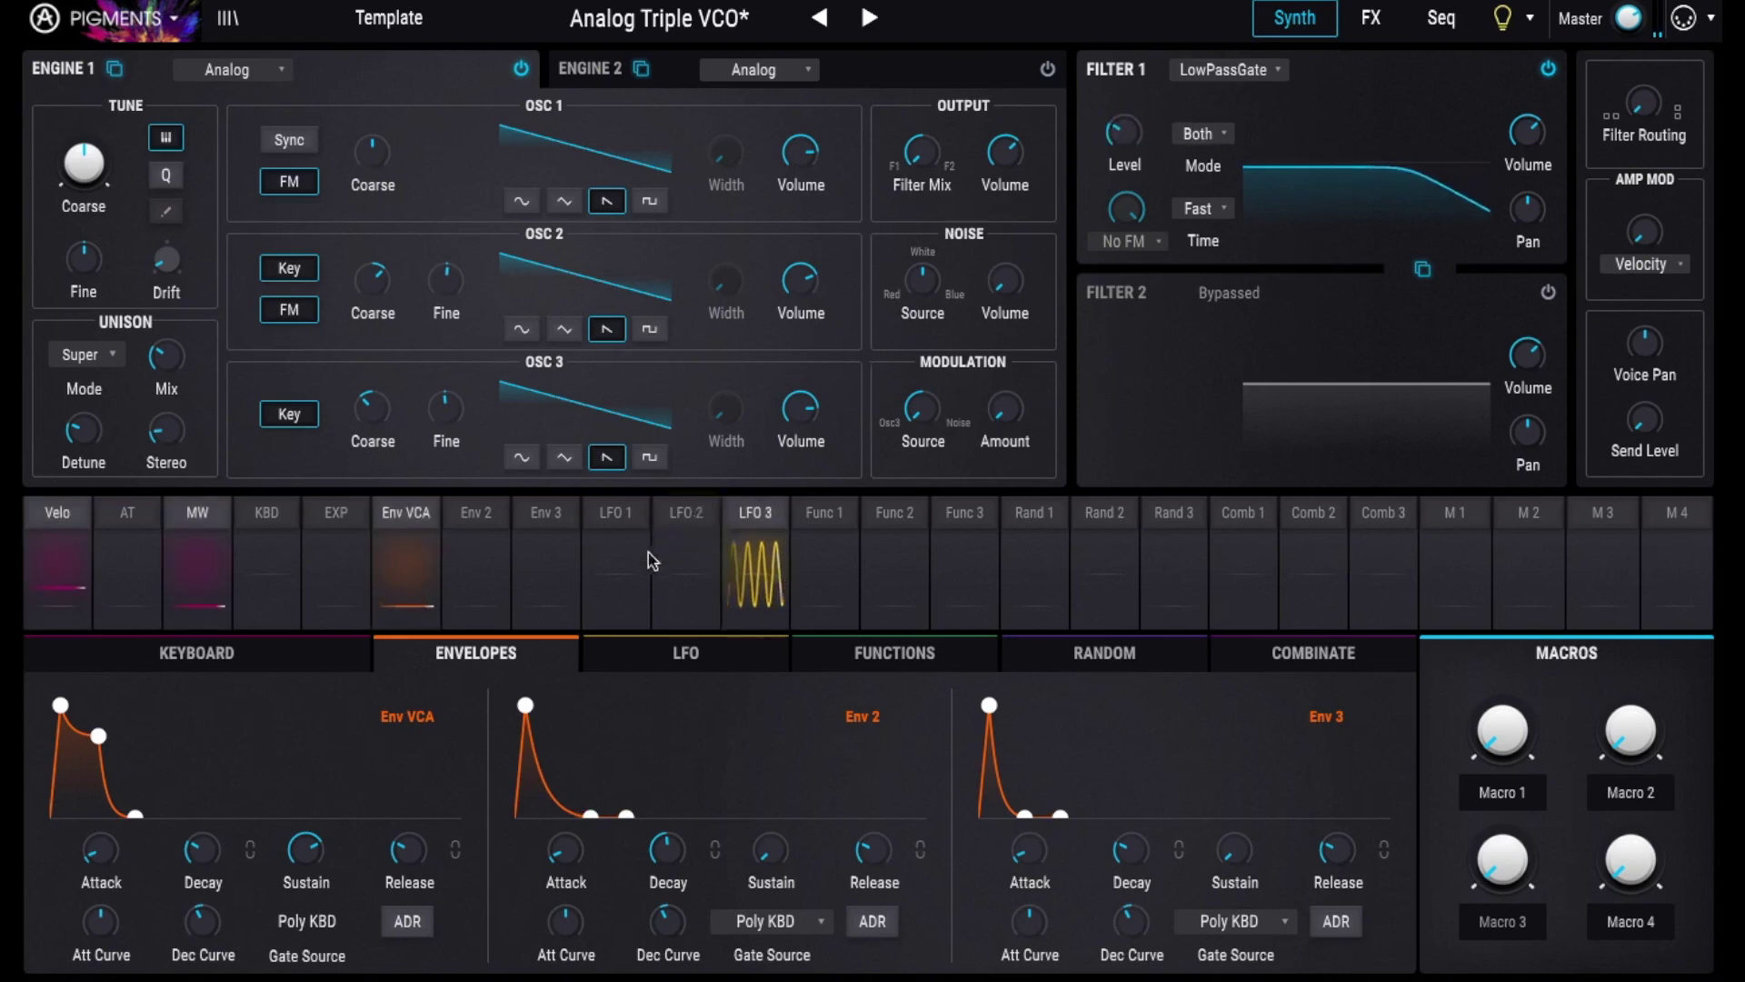
Step: Turn Filter 1's low pass gate Level fully down and modulate it with Env 2 at 1.00
left_click(488, 516)
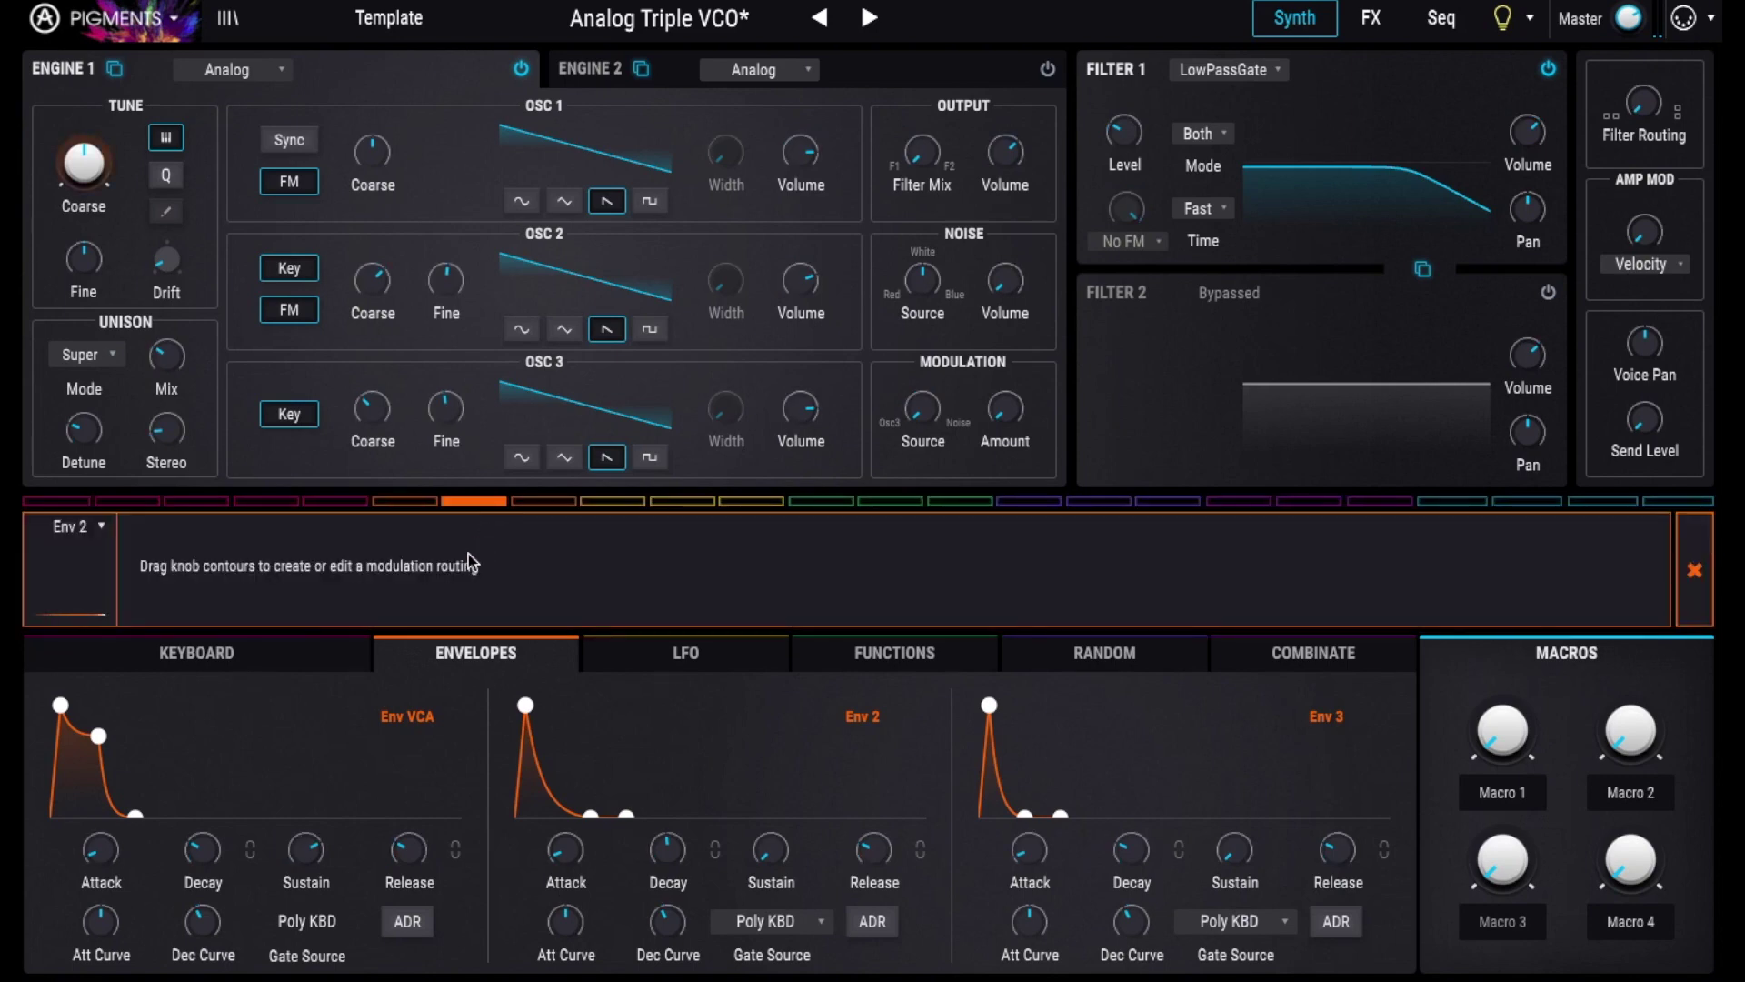
left_click_drag(1118, 132, 1116, 136)
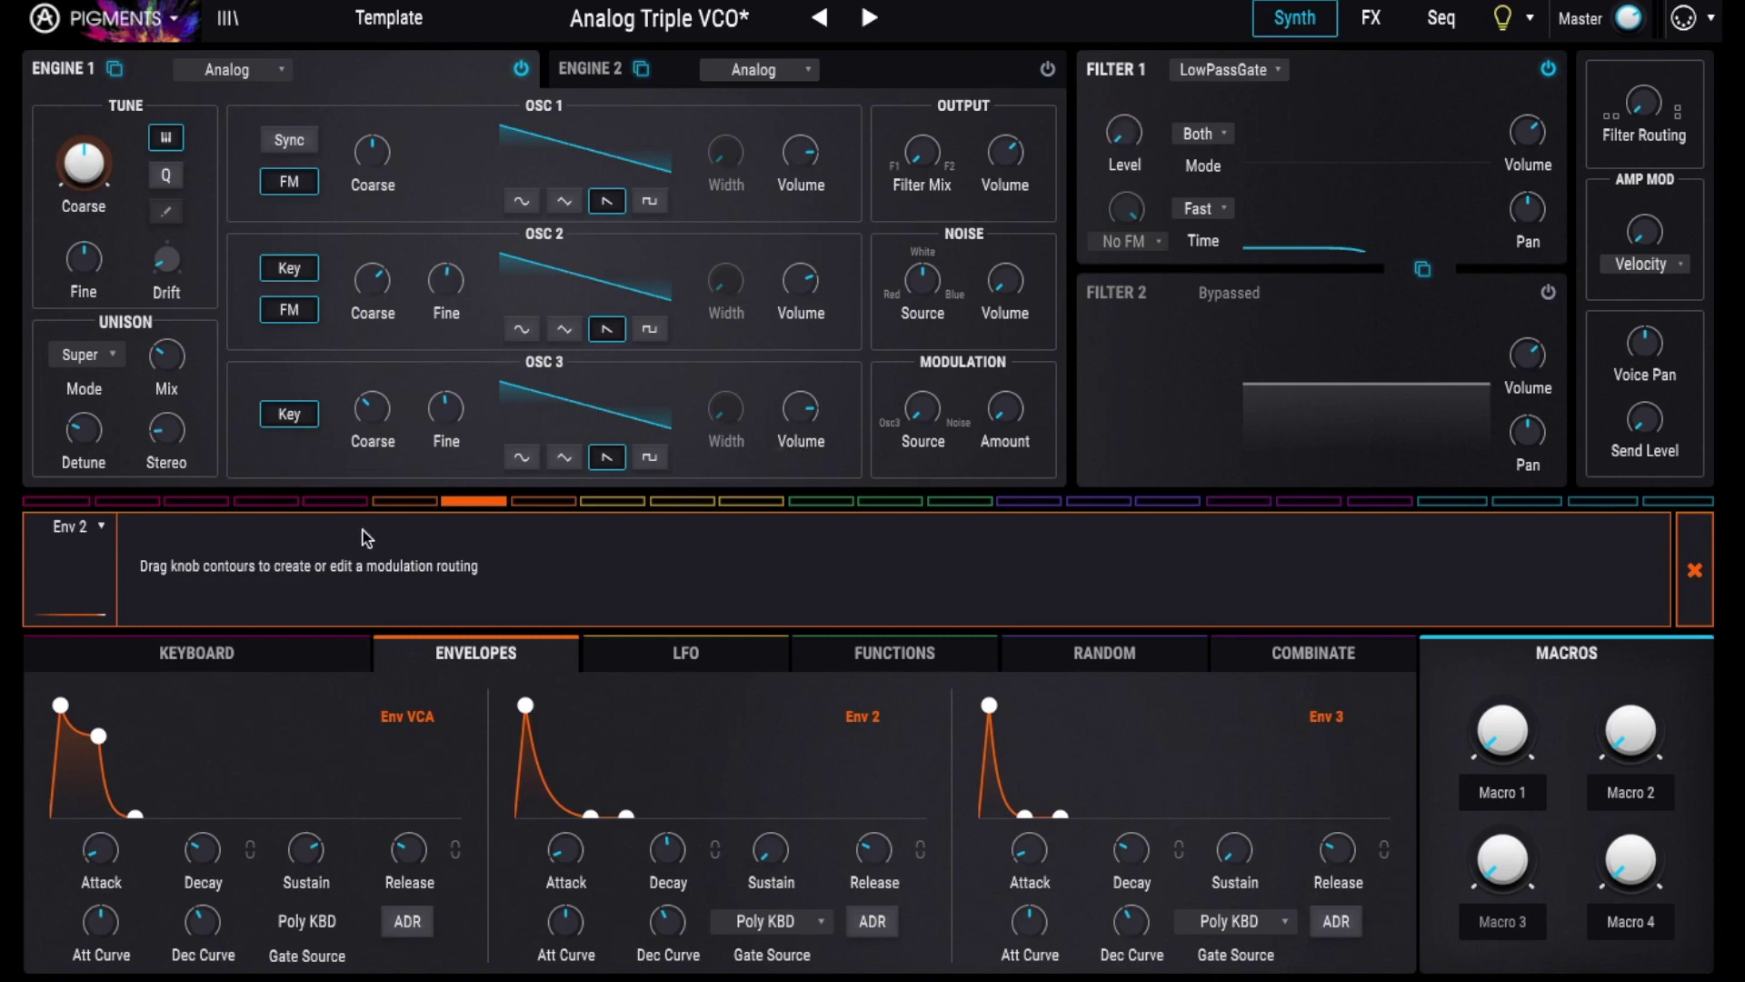
left_click_drag(1124, 127, 1125, 138)
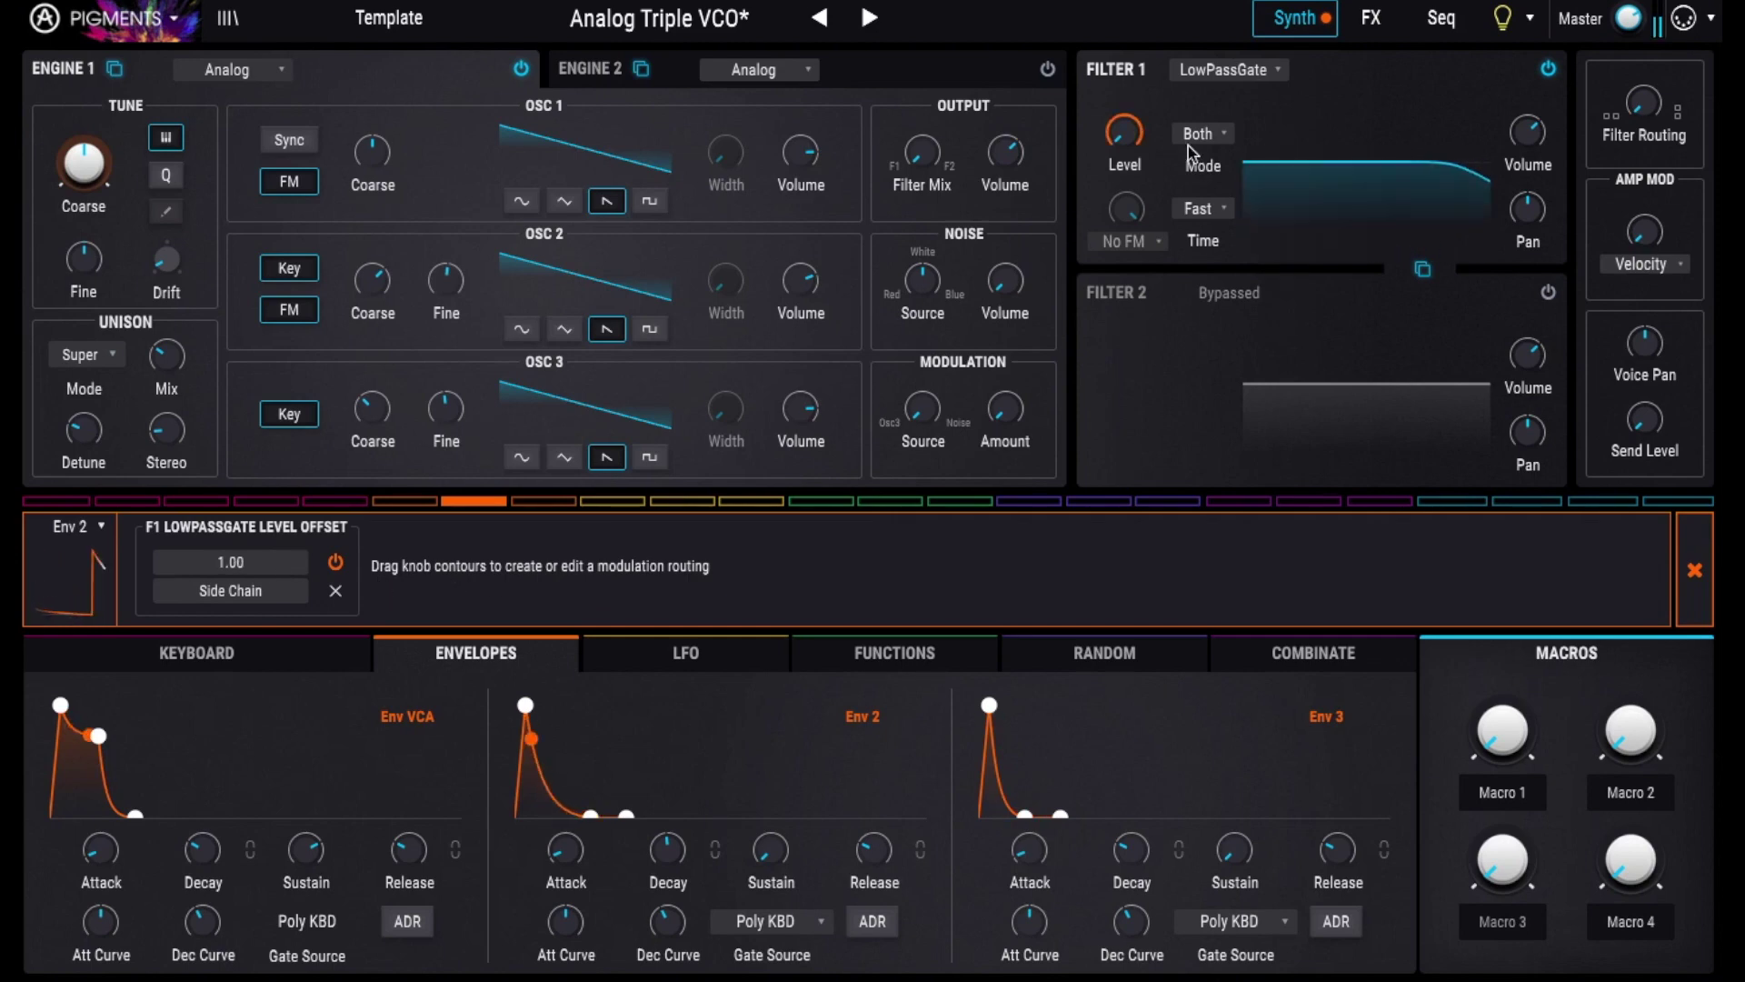
Step: Close the Env 2 modulation routing, shorten Env 2's decay and set the low pass gate's Vactrol Time to Slow
left_click(1694, 573)
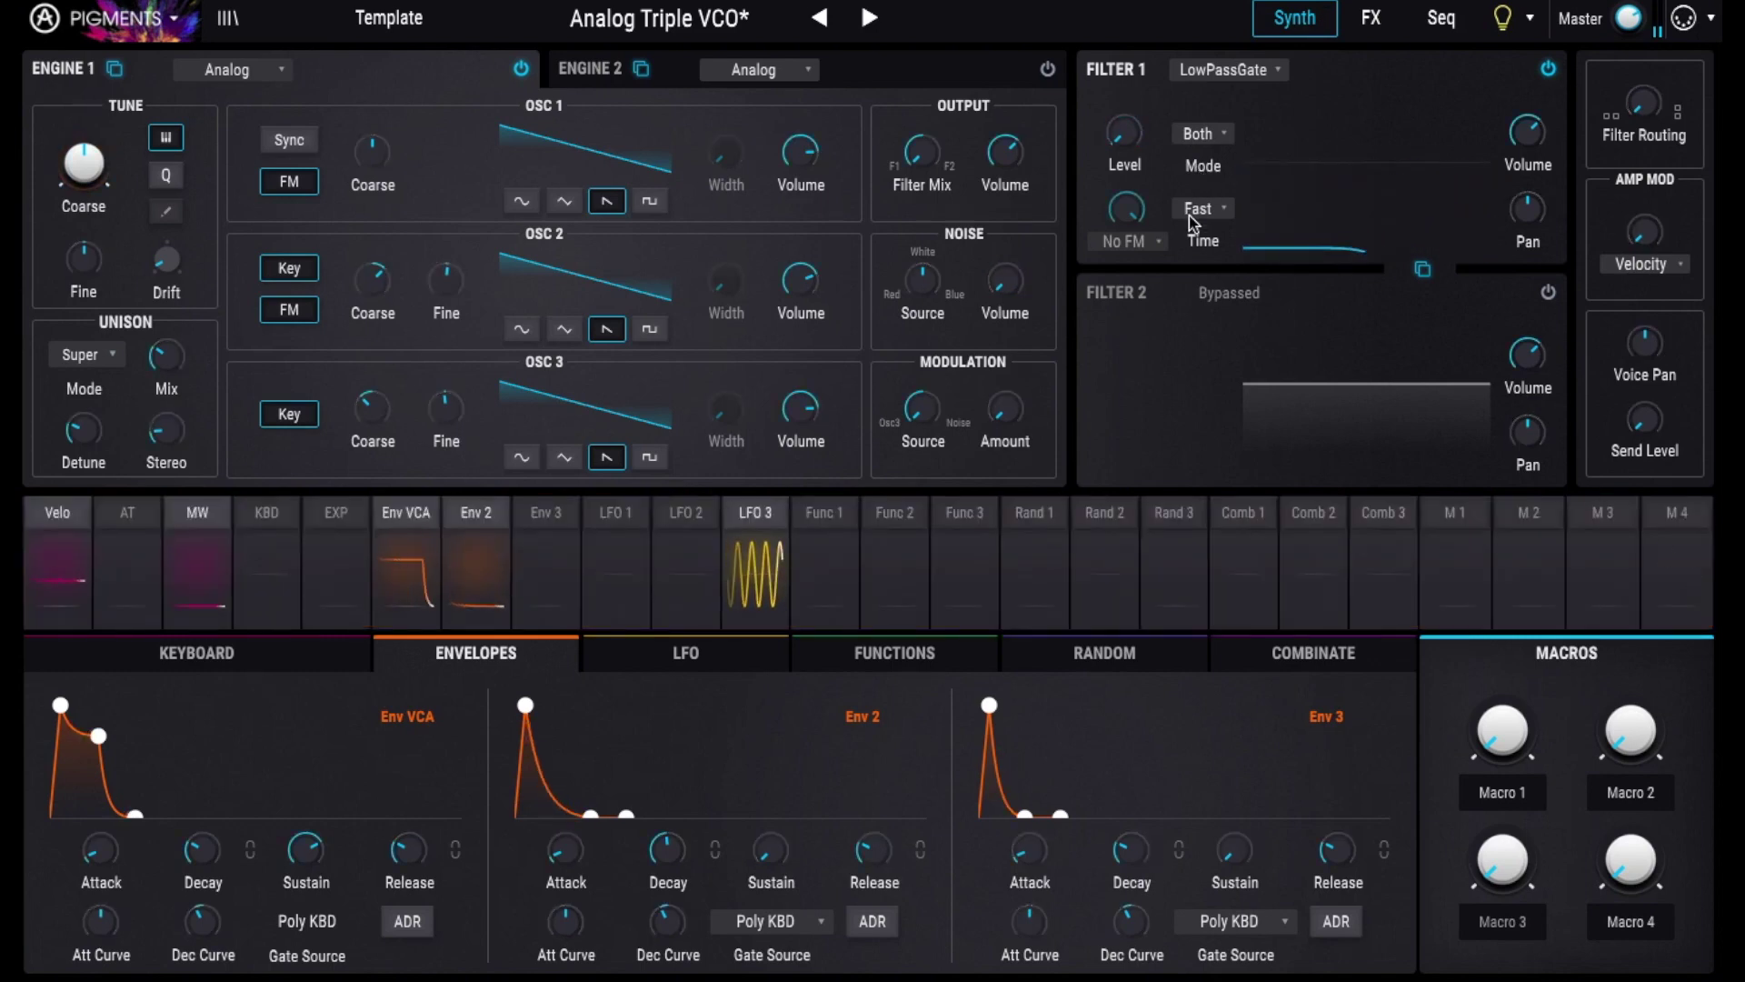
mouse_move(589, 815)
left_mouse_down()
mouse_move(537, 820)
mouse_move(556, 815)
left_mouse_up()
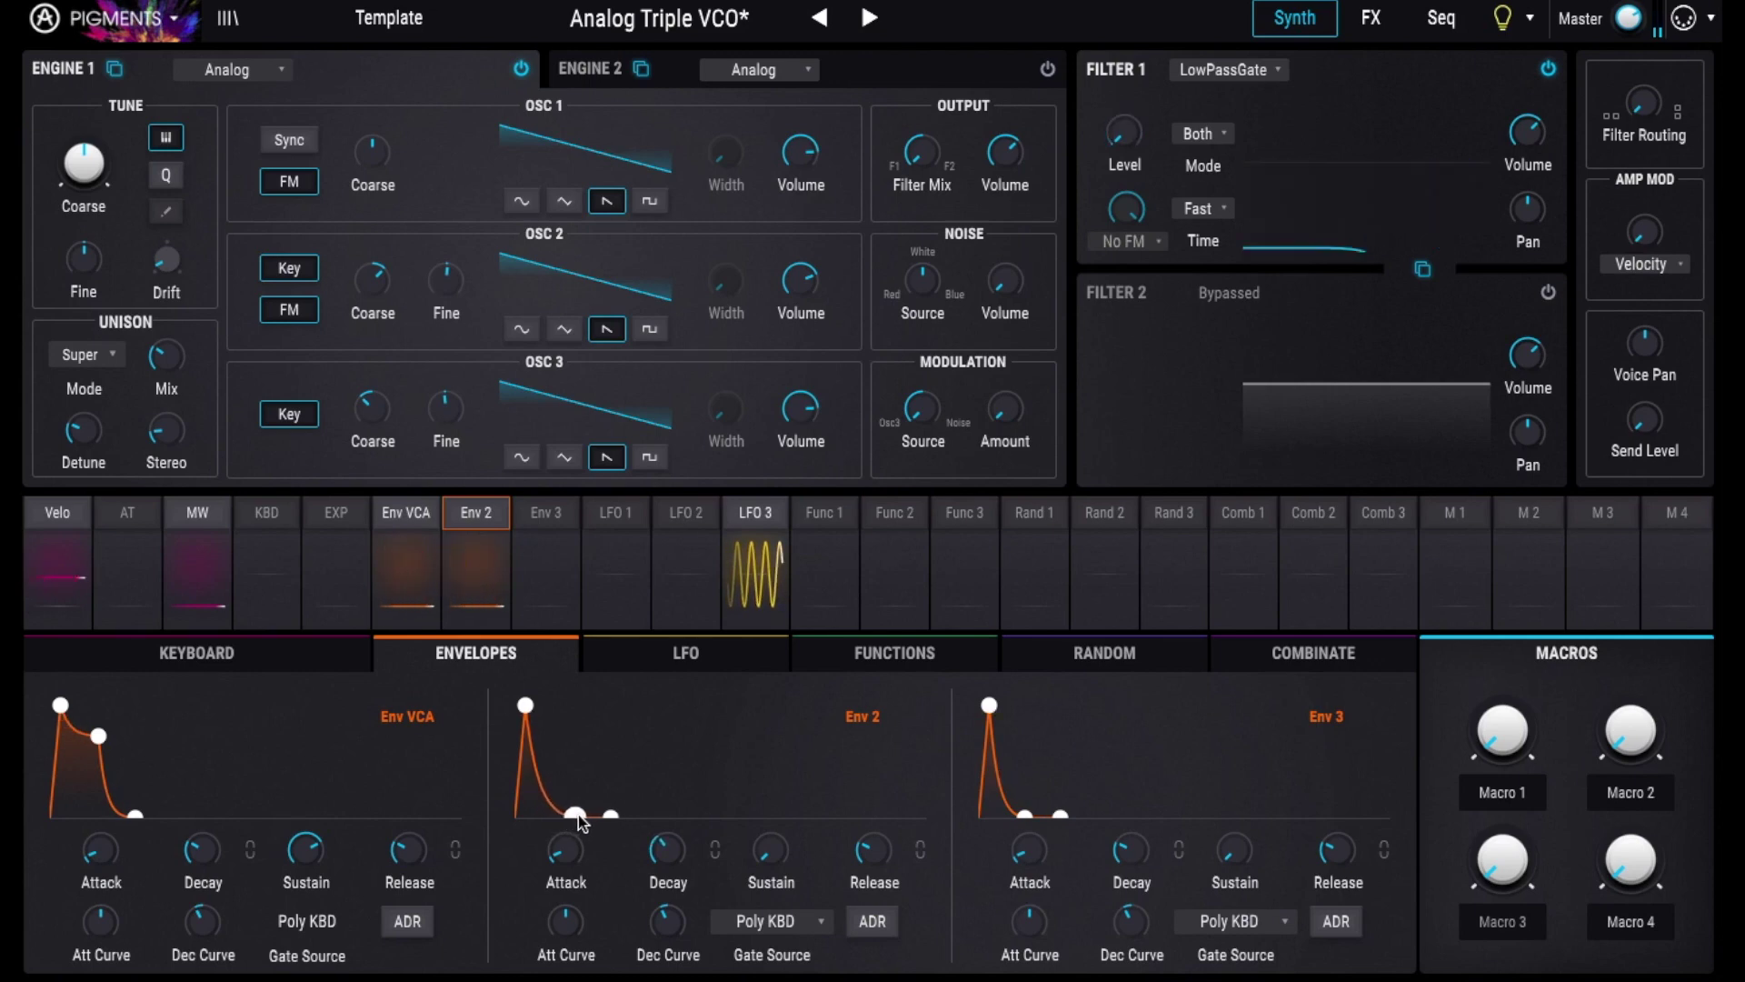
left_click(1199, 209)
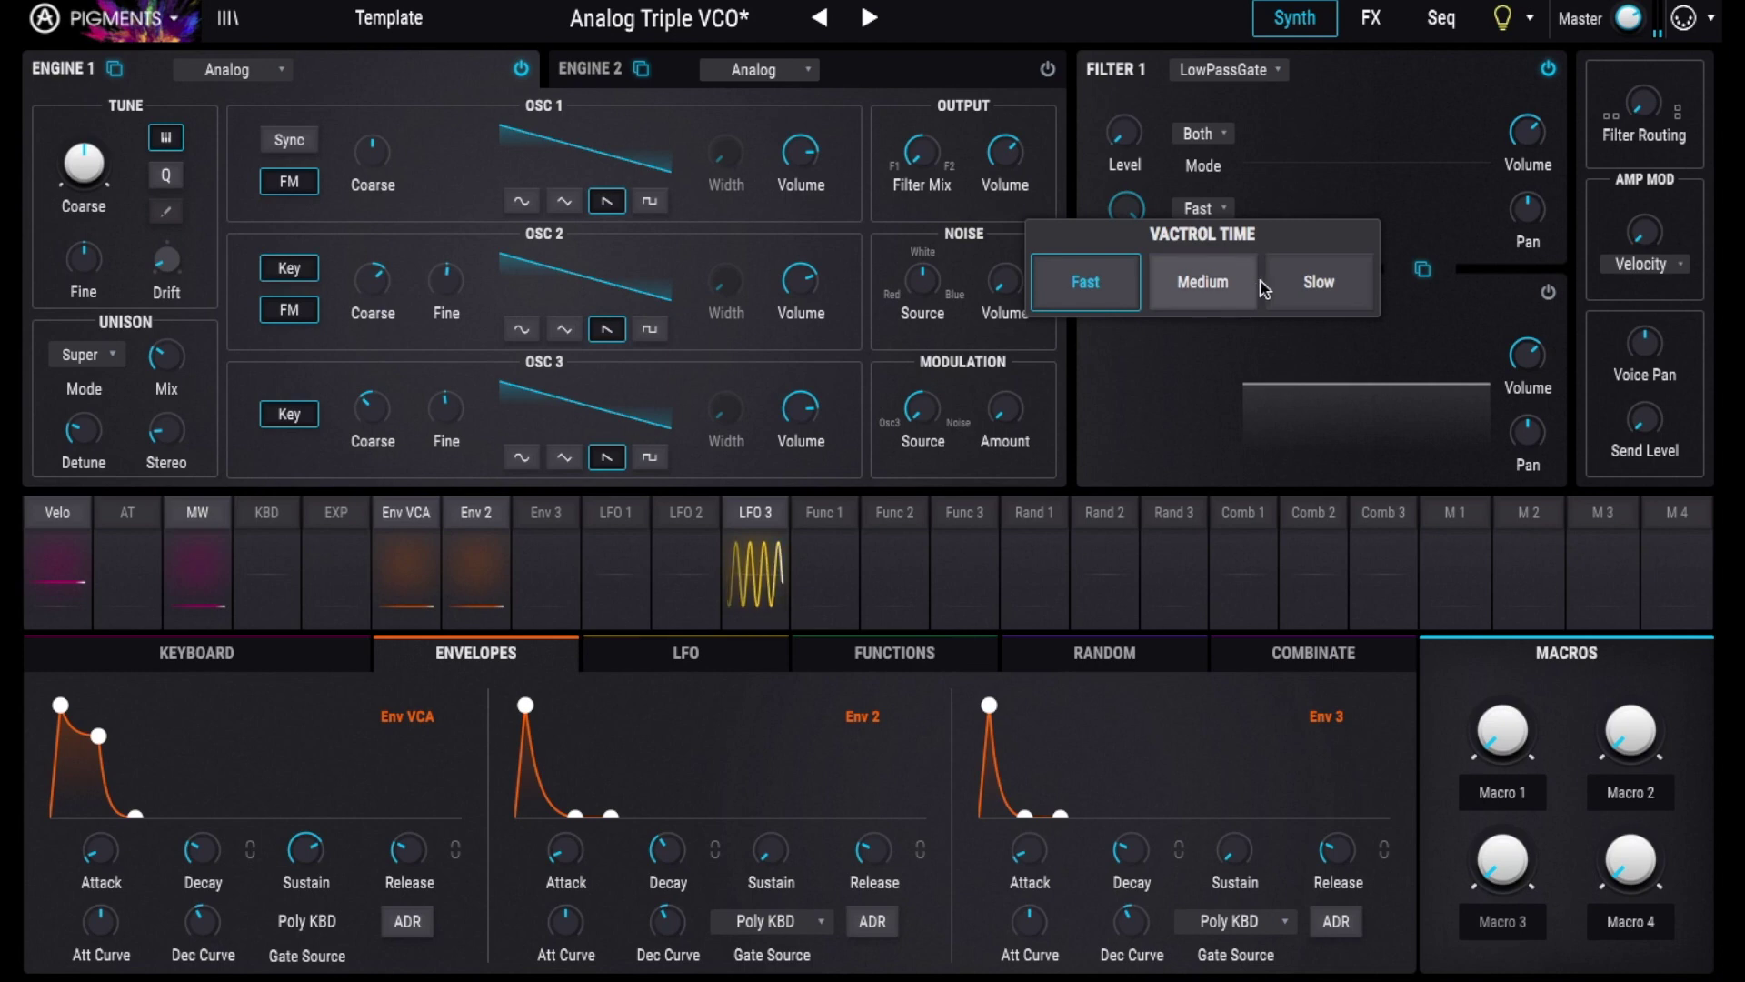
left_click(1310, 289)
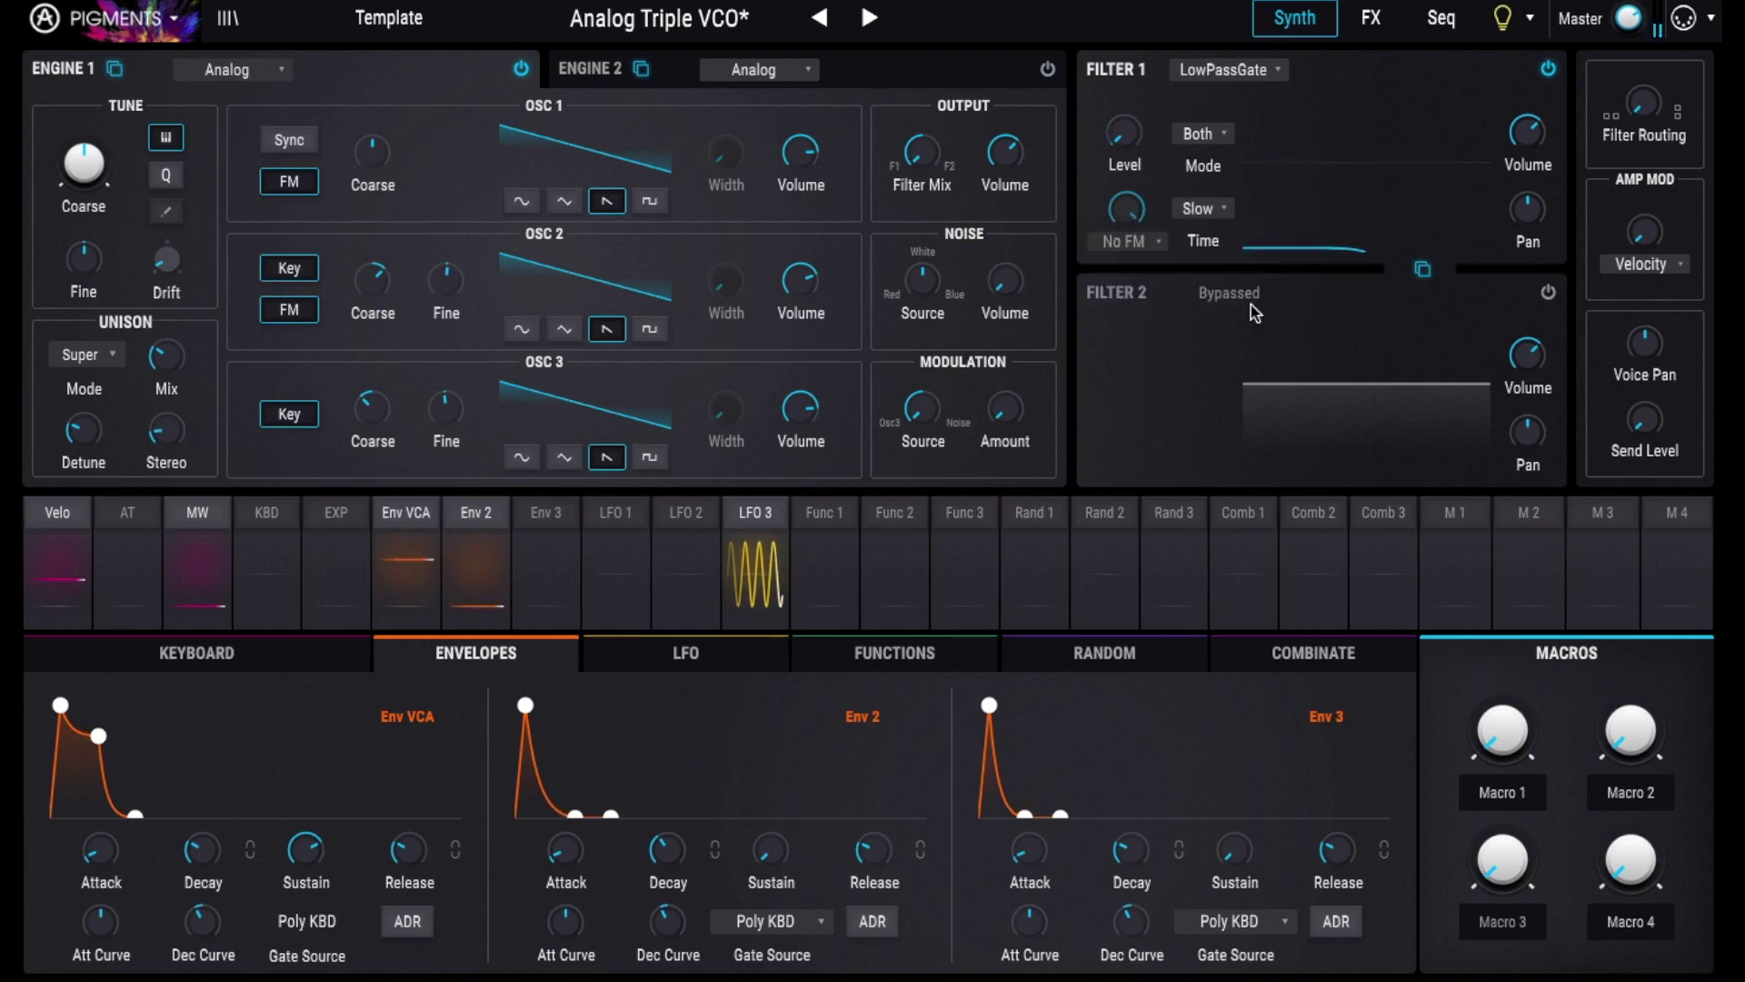
left_click_drag(577, 815, 558, 810)
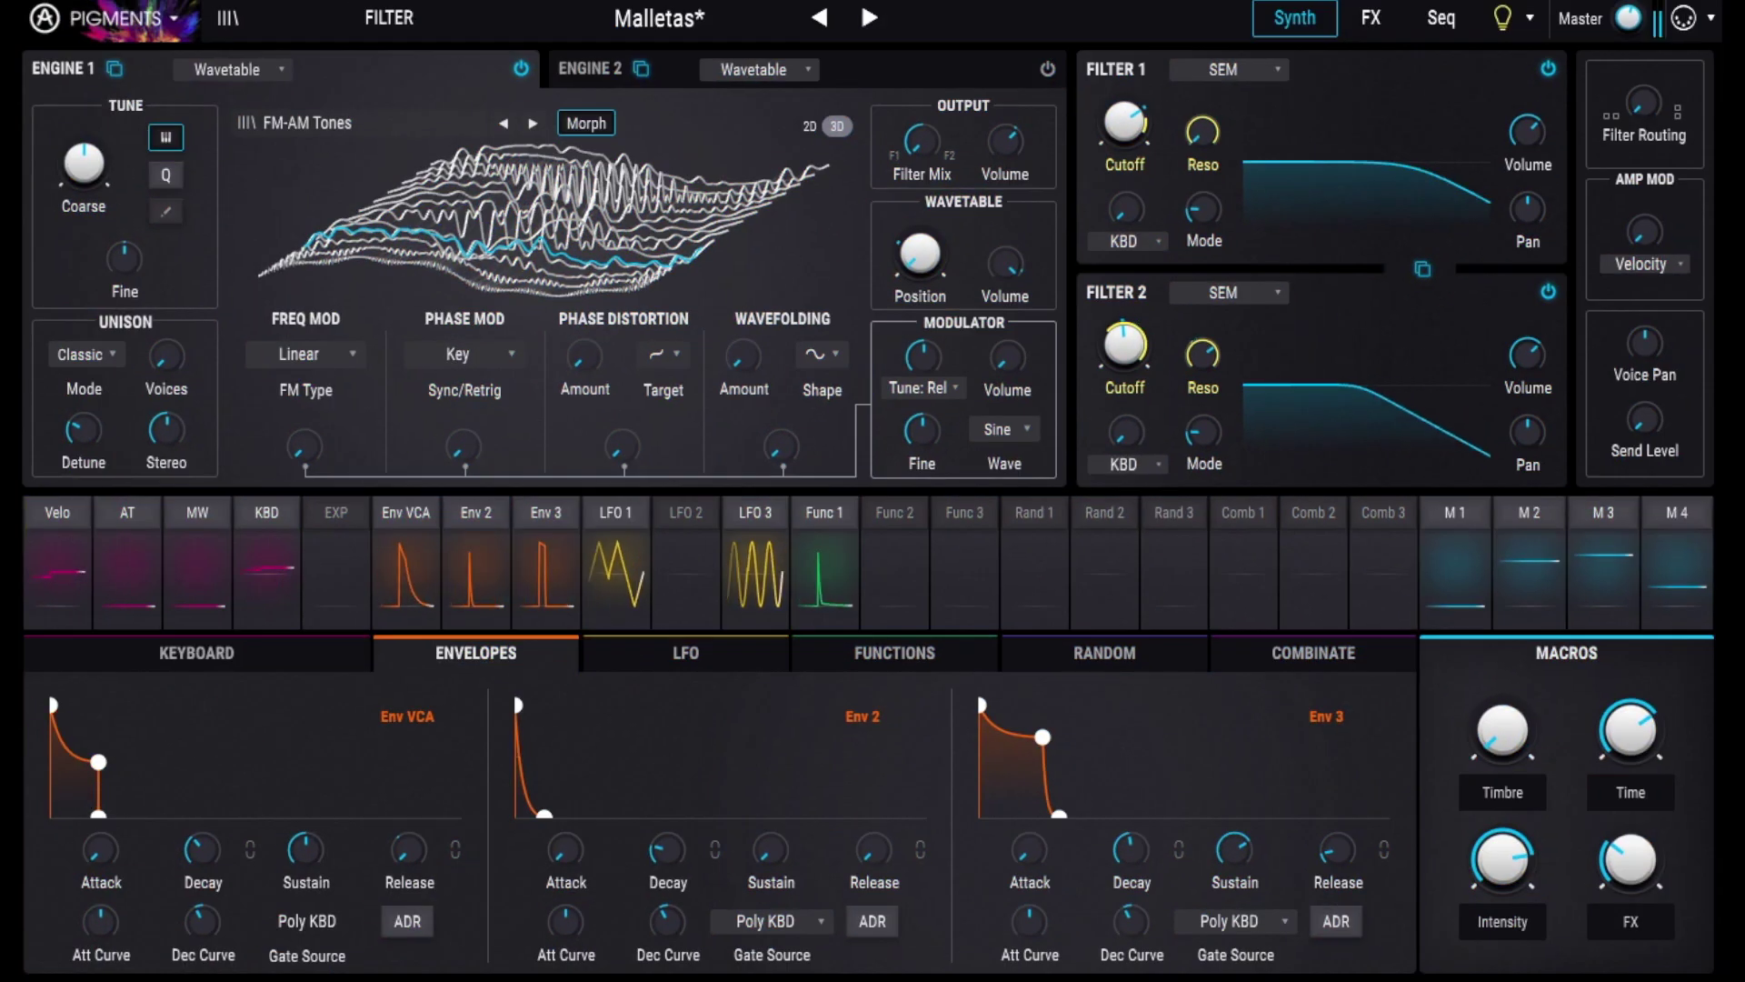
Step: Replace the Delay in the first slot of FX Bus A with Tape Echo in the Malletas preset
left_click(1373, 25)
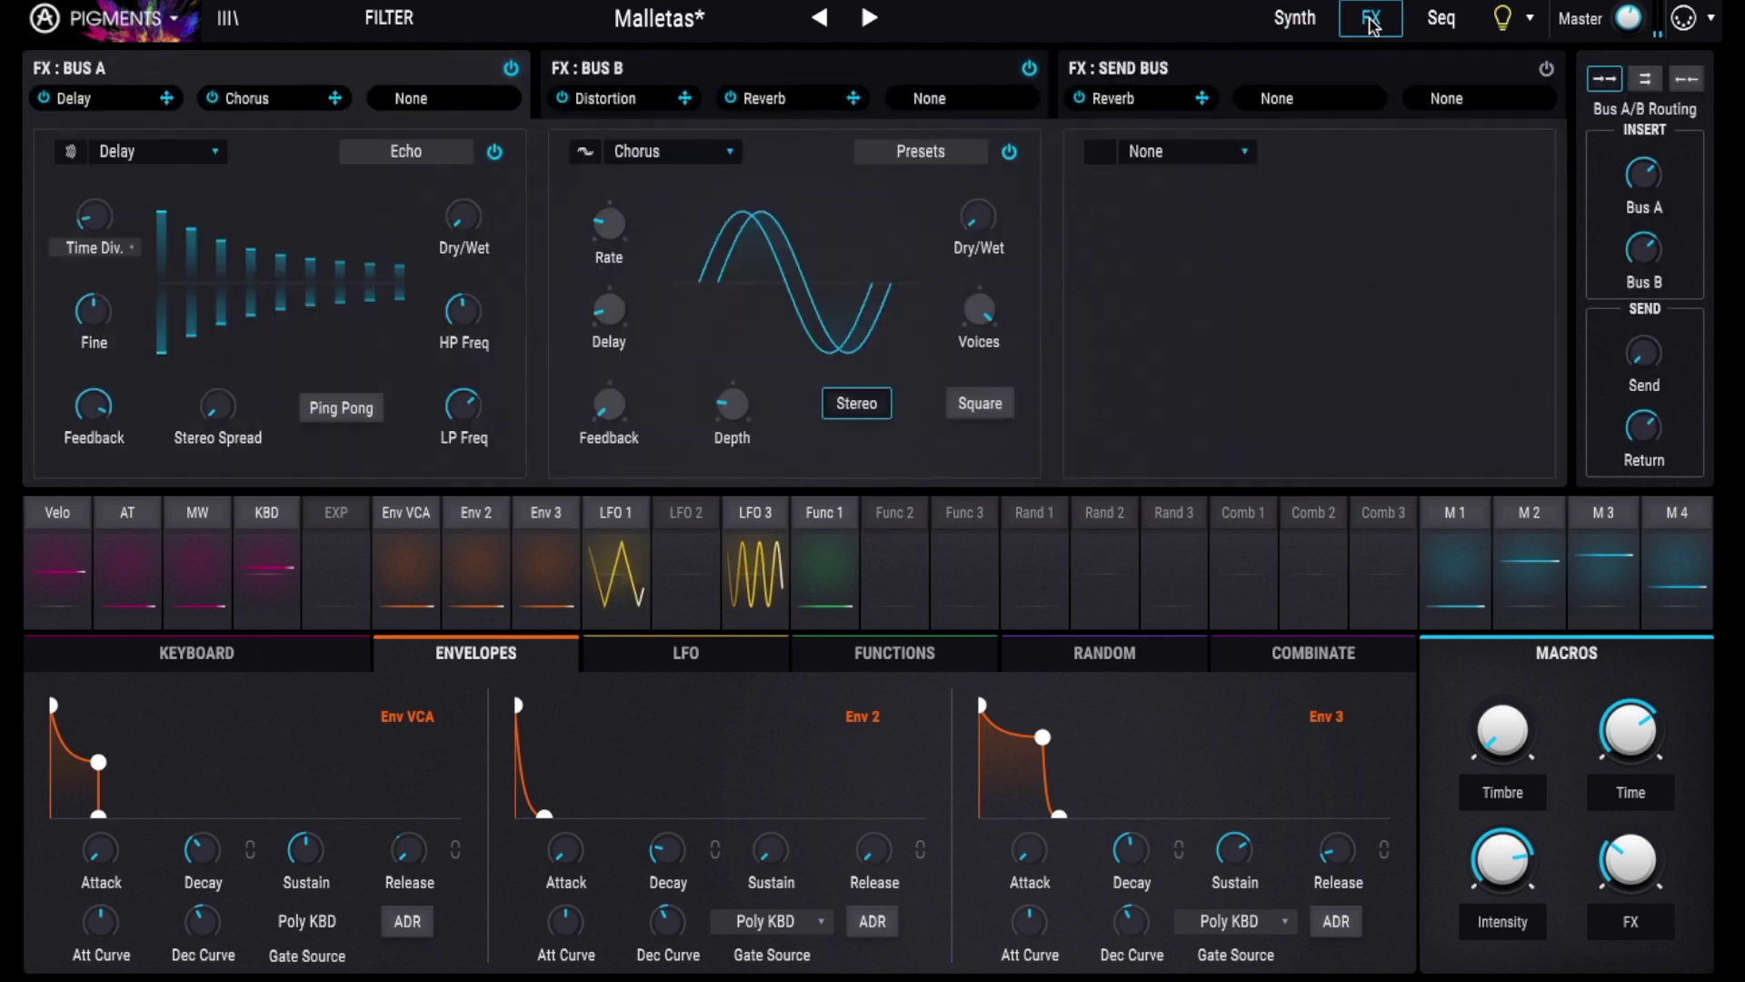
left_click(125, 162)
left_click(273, 426)
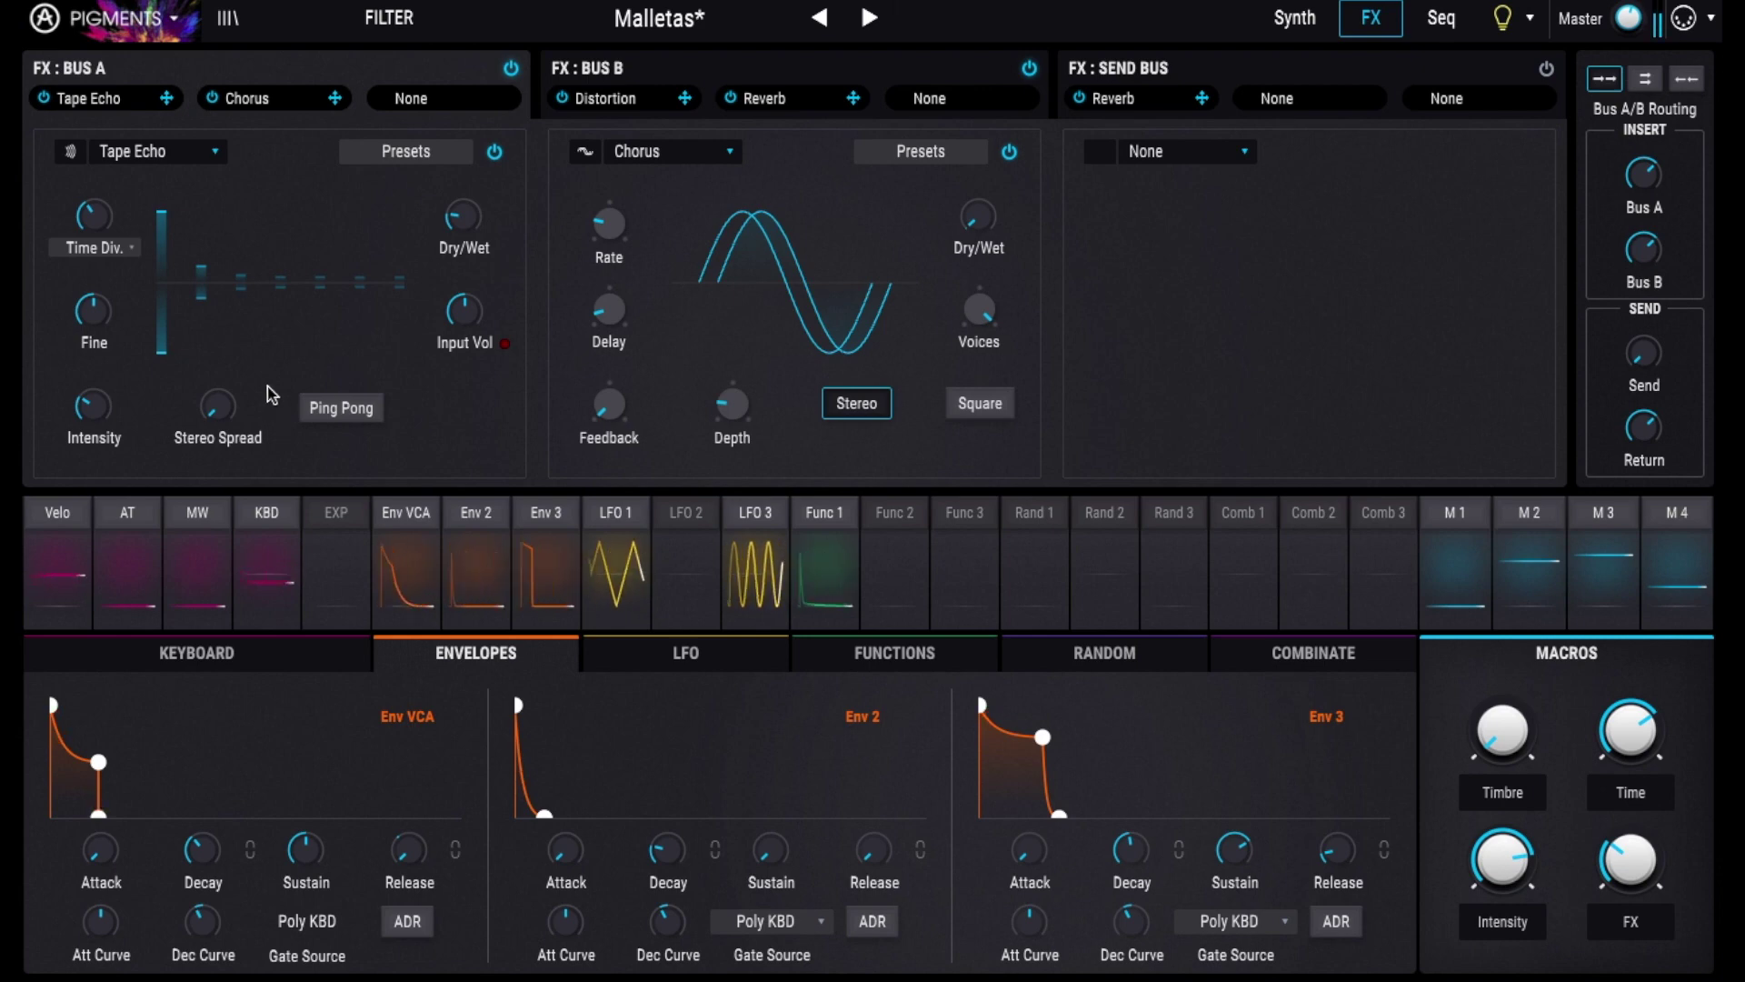
Step: Raise the Tape Echo's Dry/Wet mix and Stereo Spread
mouse_move(465, 217)
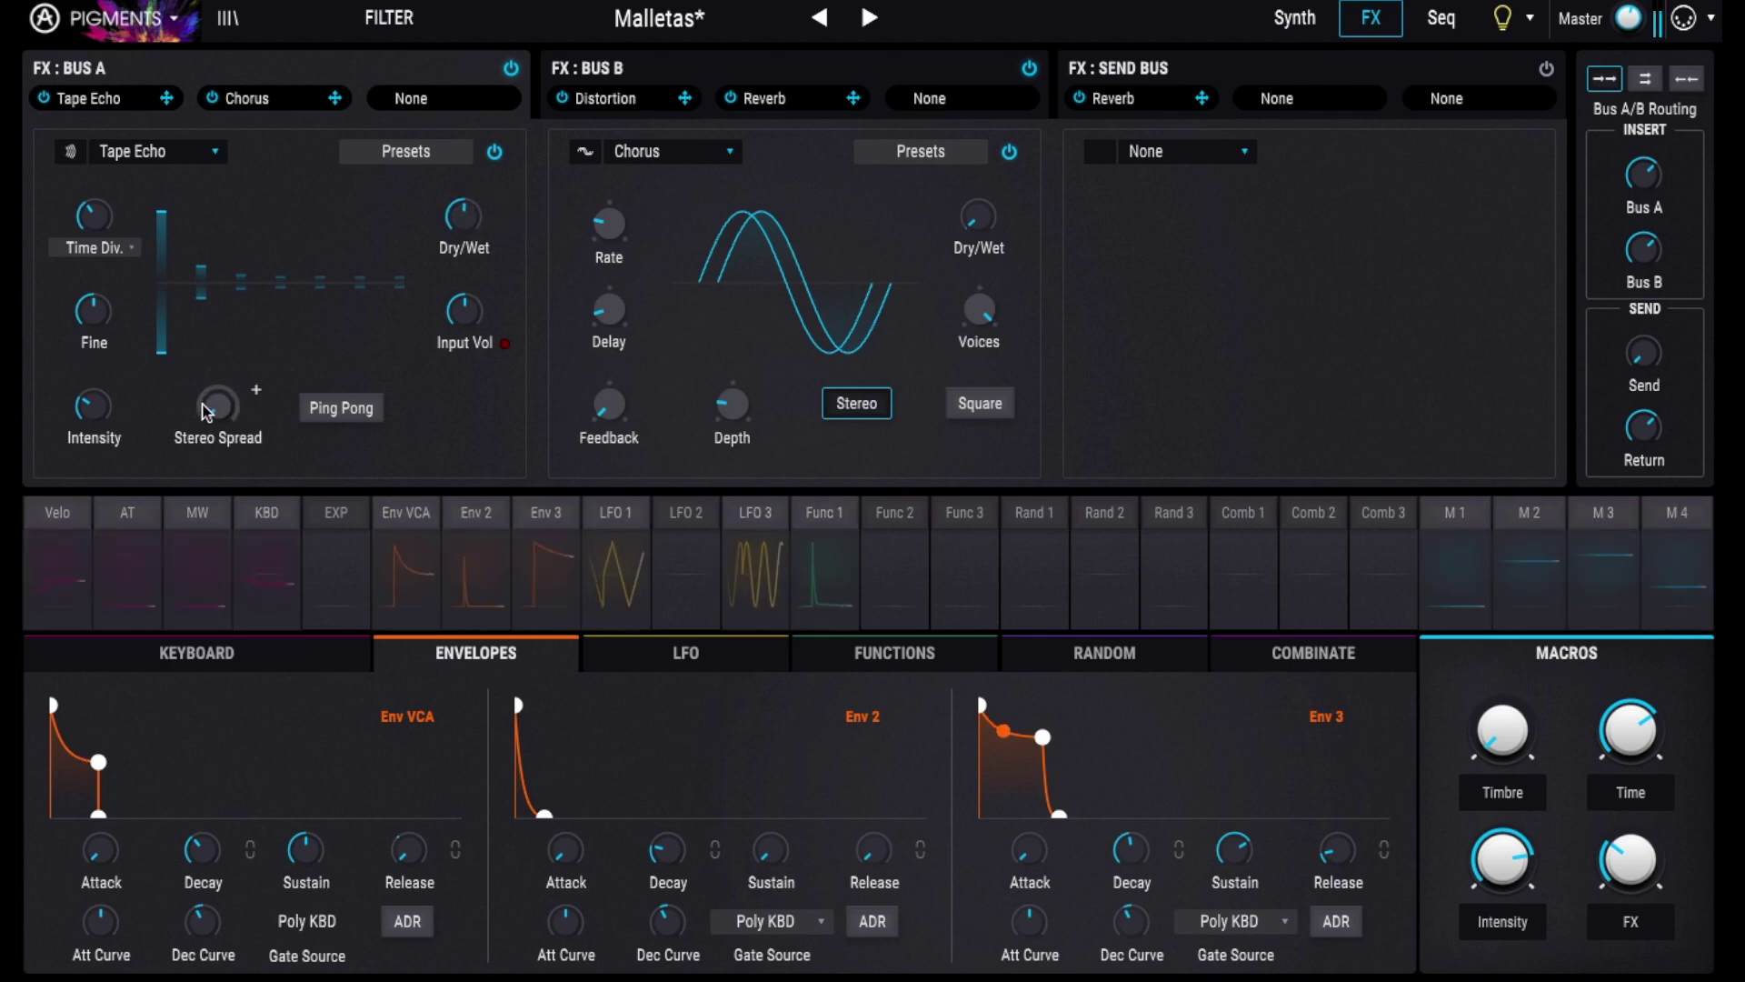
mouse_move(216, 406)
left_click_drag(203, 405, 203, 389)
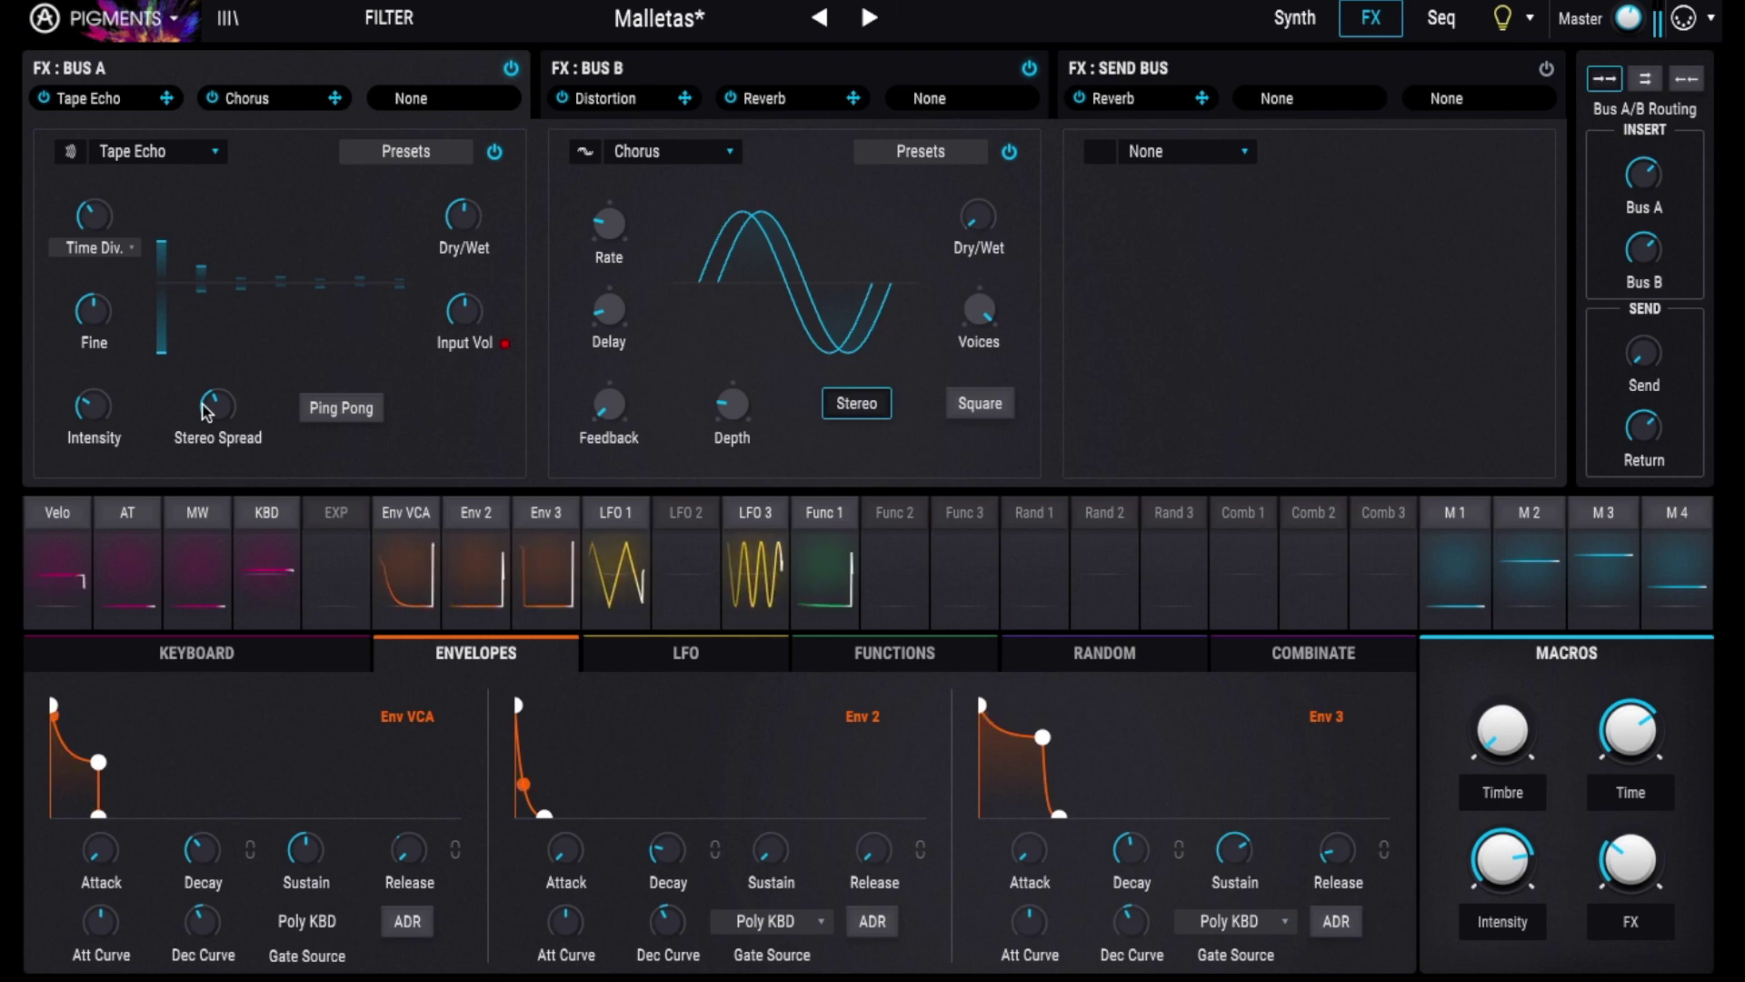
Step: Enable Ping Pong on the Tape Echo, then raise its Intensity and adjust its delay time
left_click(346, 408)
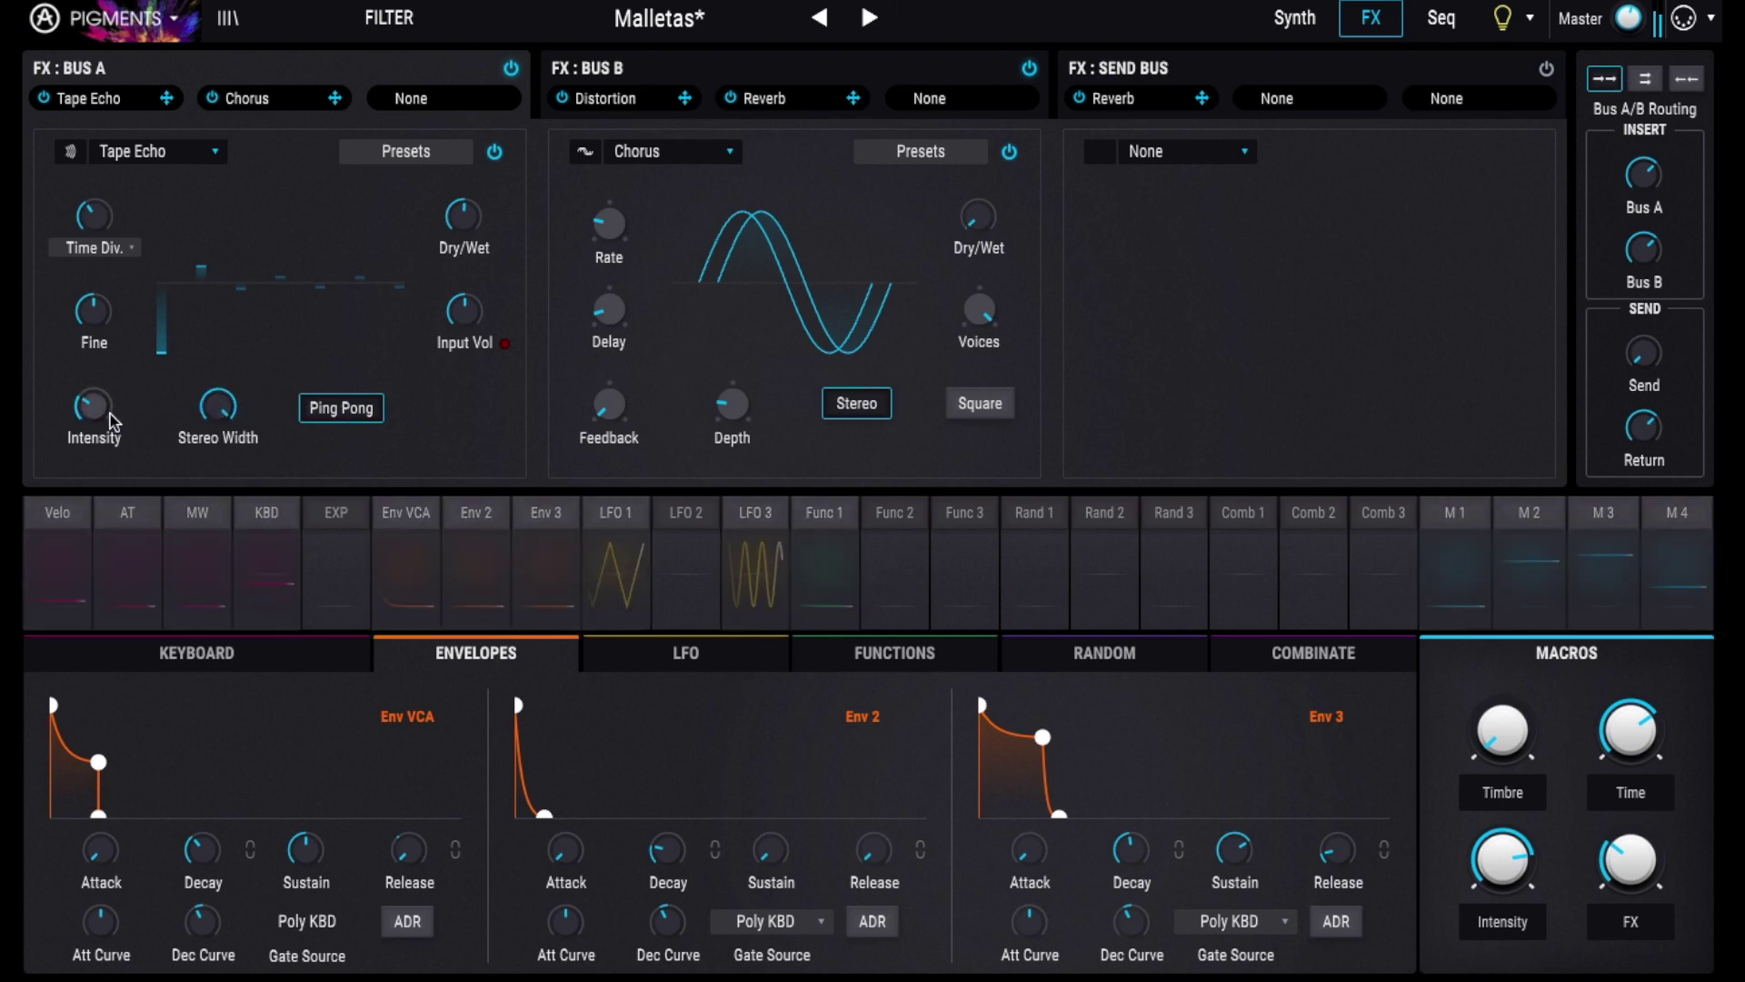
mouse_move(105, 410)
left_mouse_down()
mouse_move(105, 391)
mouse_move(109, 416)
left_mouse_up()
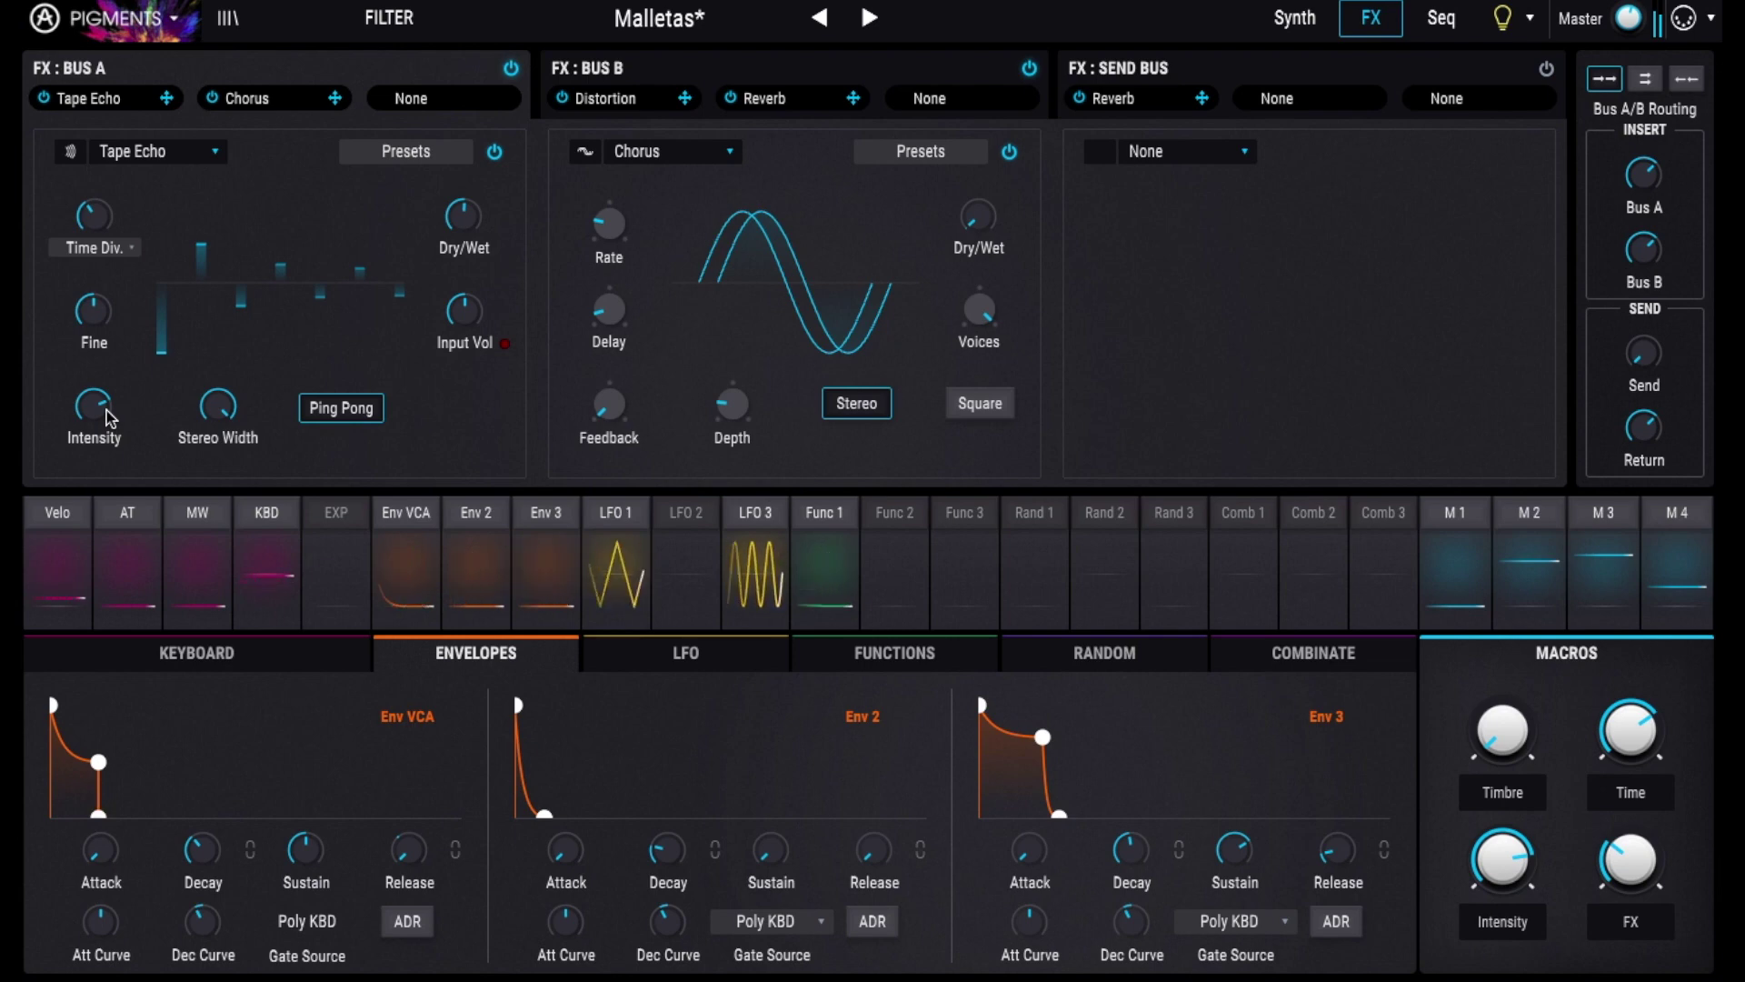
mouse_move(99, 221)
left_mouse_down()
mouse_move(103, 186)
mouse_move(107, 205)
left_mouse_up()
Step: Load the Amazone SFX preset from the Pigments 2.0 bank
left_click(208, 586)
left_click(335, 562)
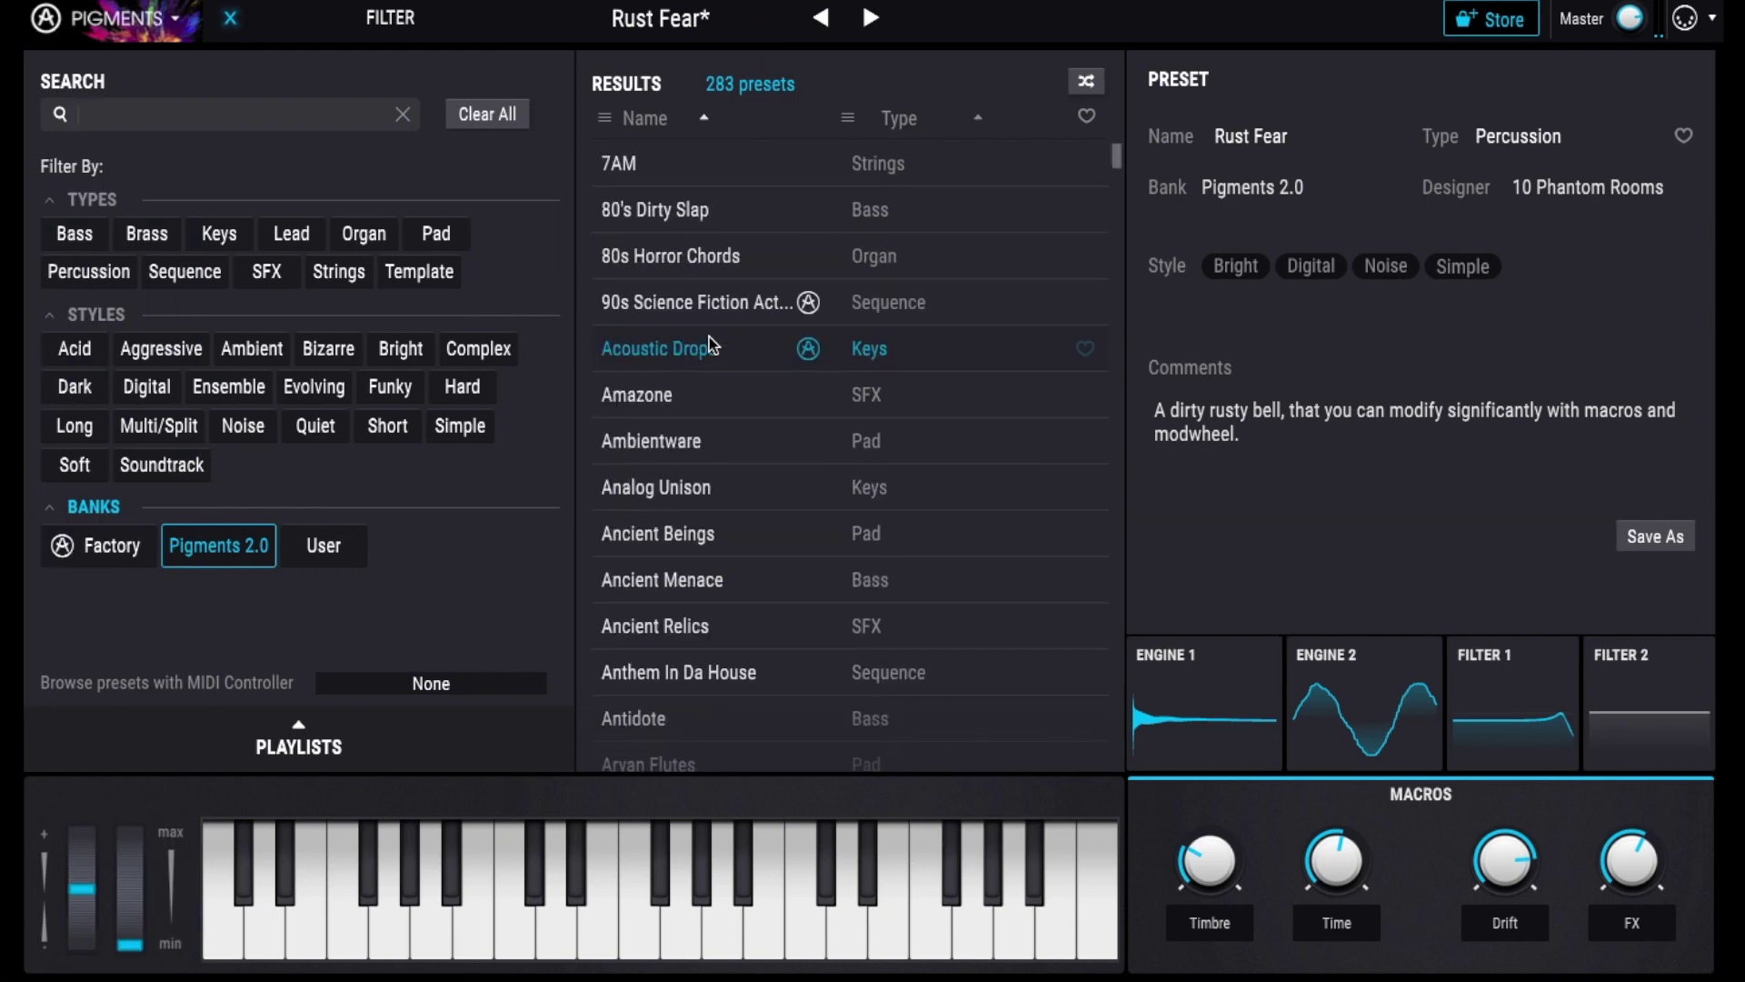
left_click(760, 395)
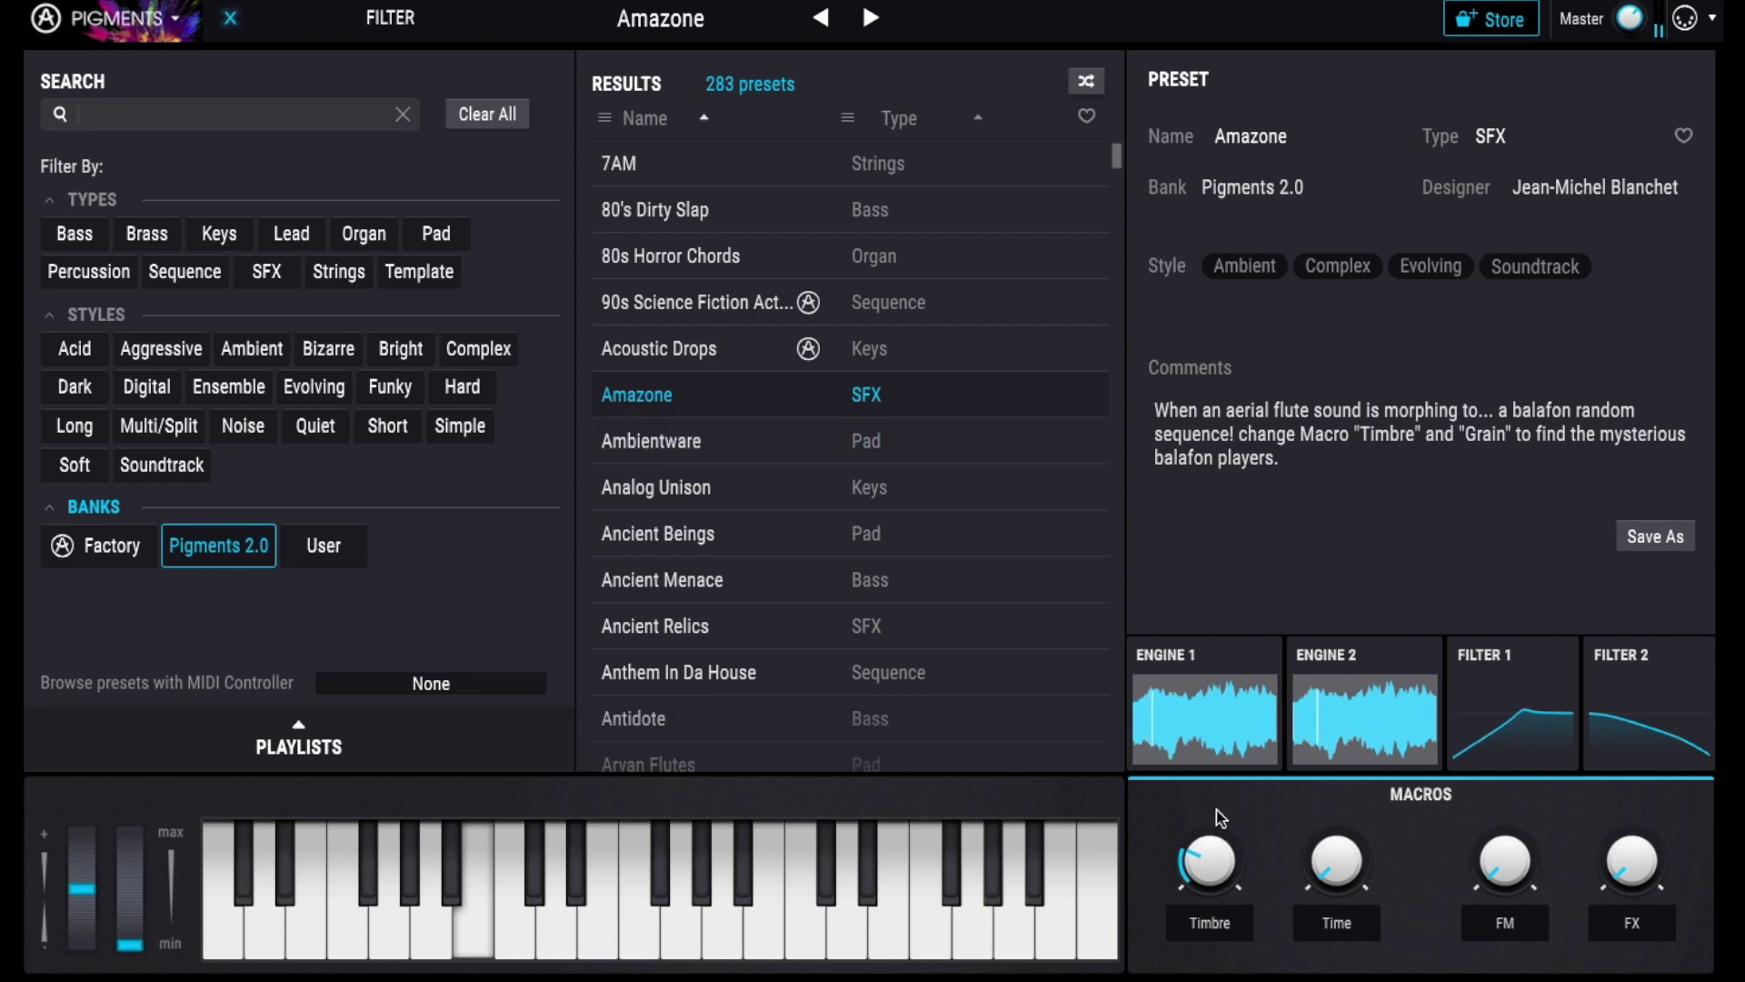
Step: Raise the Timbre macro in the Amazone preset and vary its Time macro
left_click_drag(1210, 852, 1212, 849)
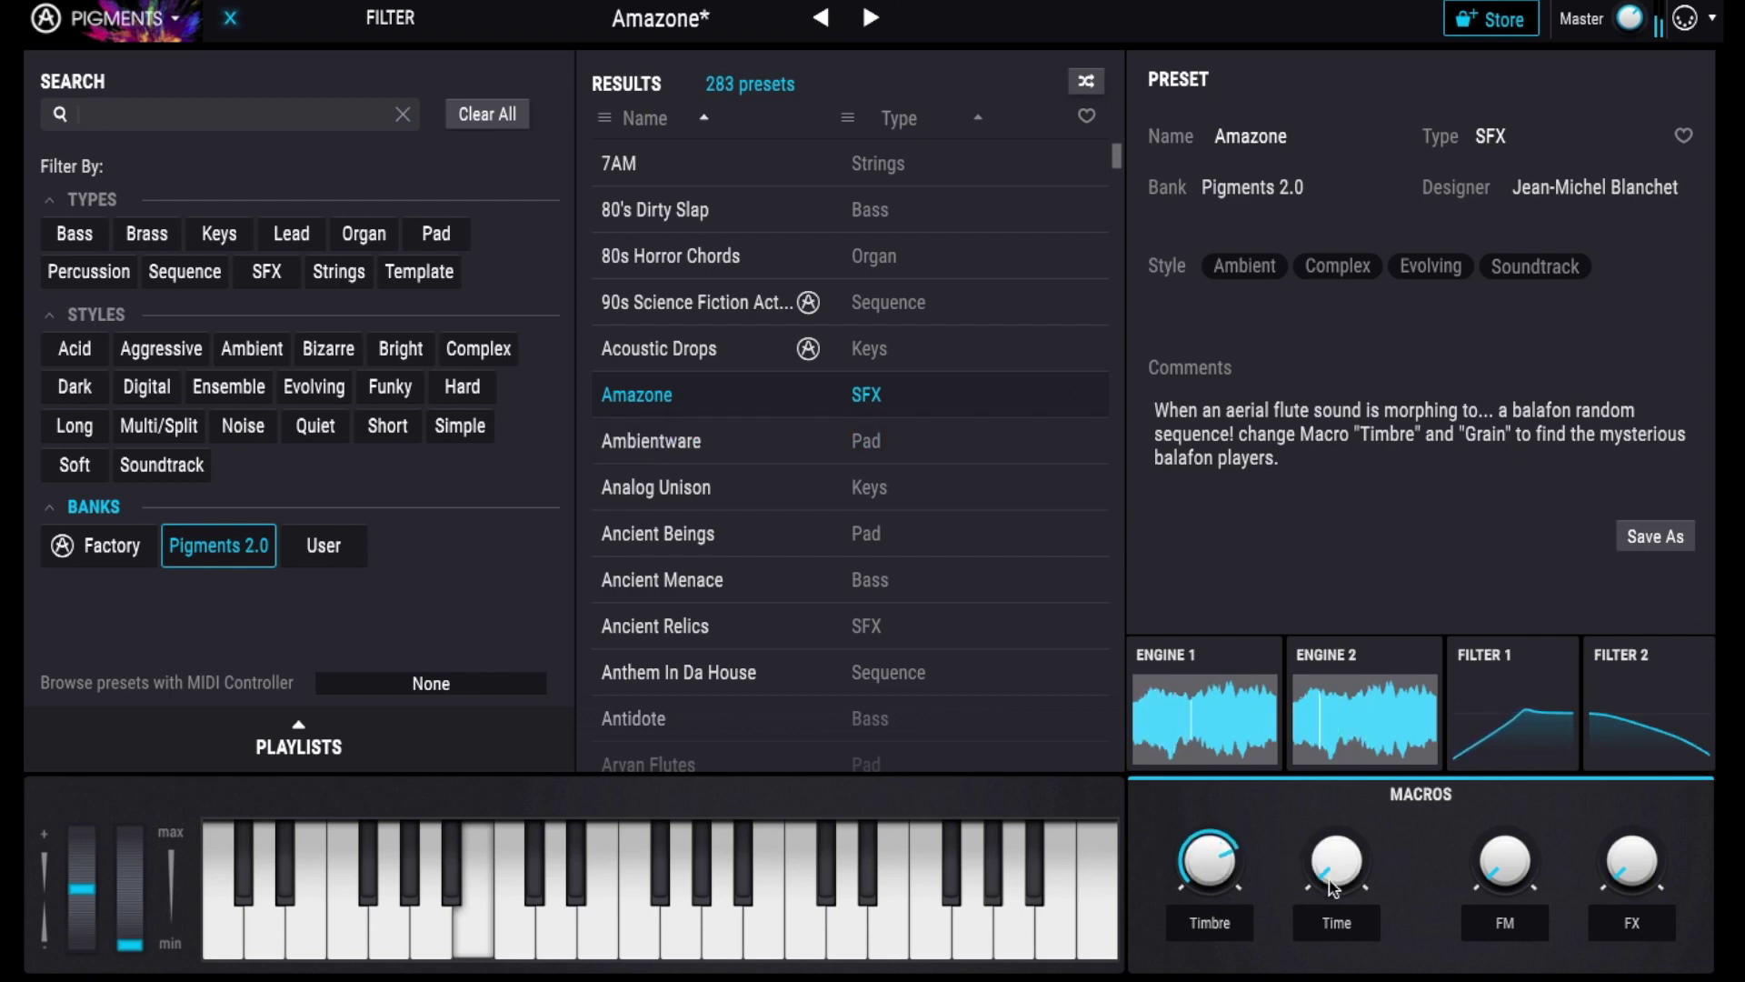
left_click_drag(1329, 882, 1329, 867)
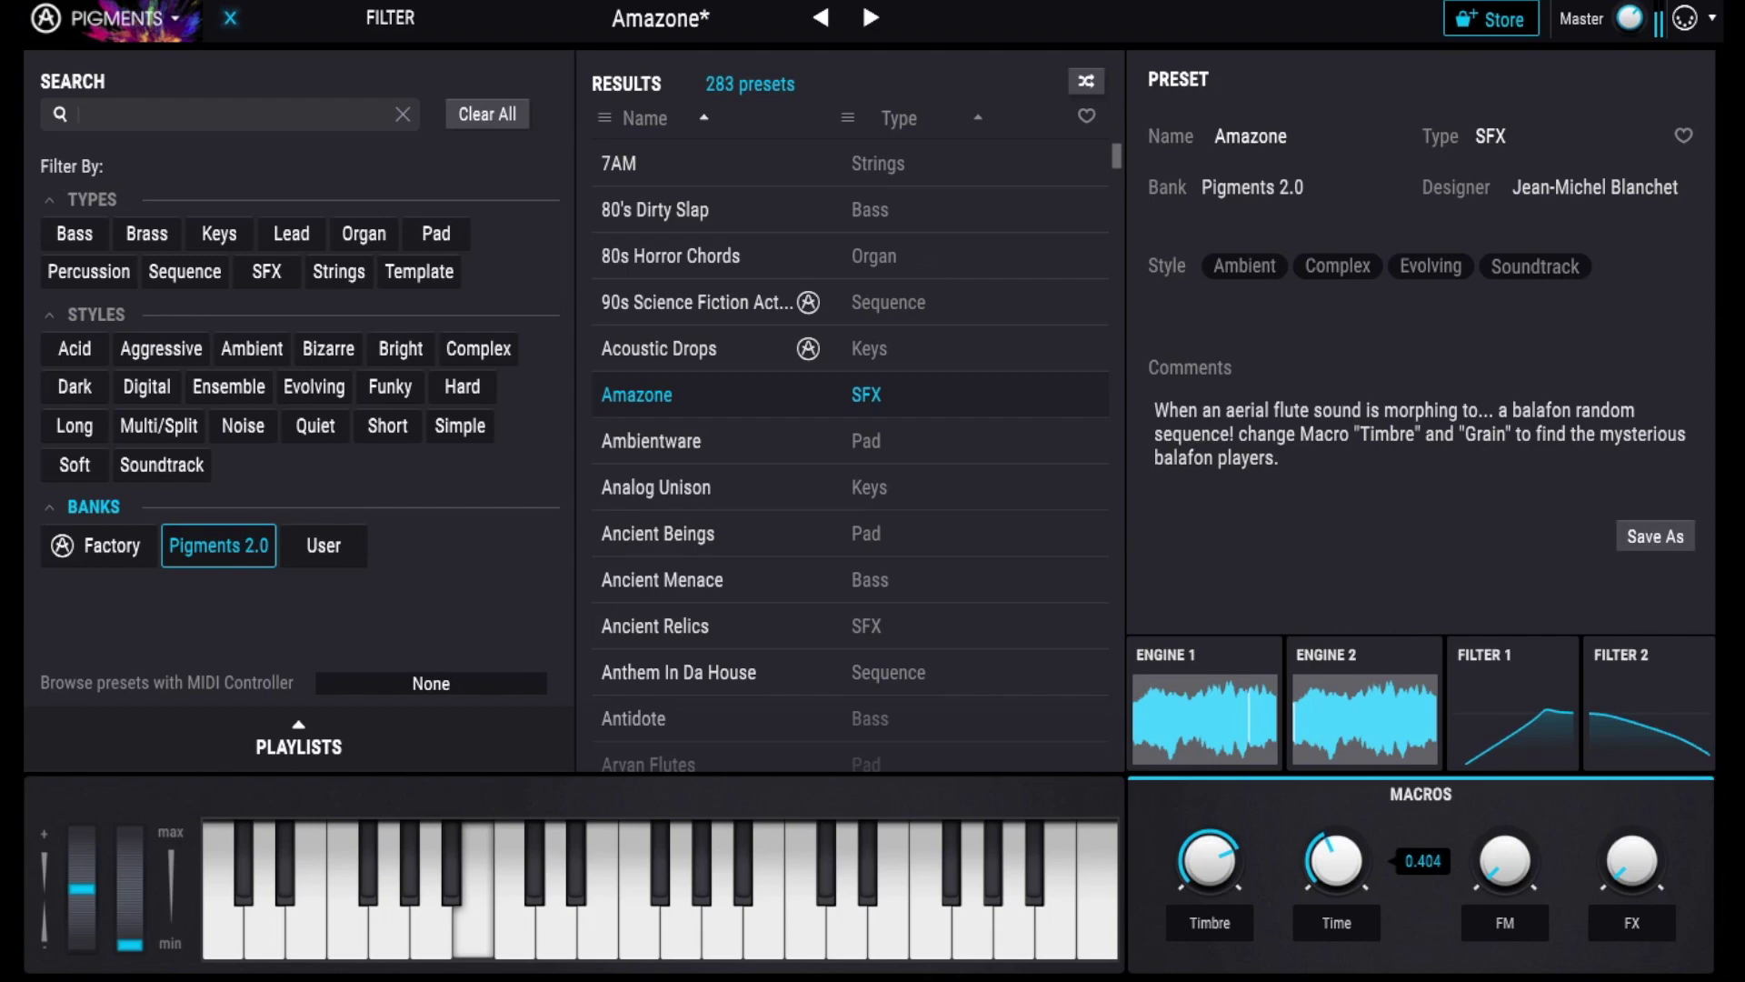
left_click_drag(1334, 861, 1334, 870)
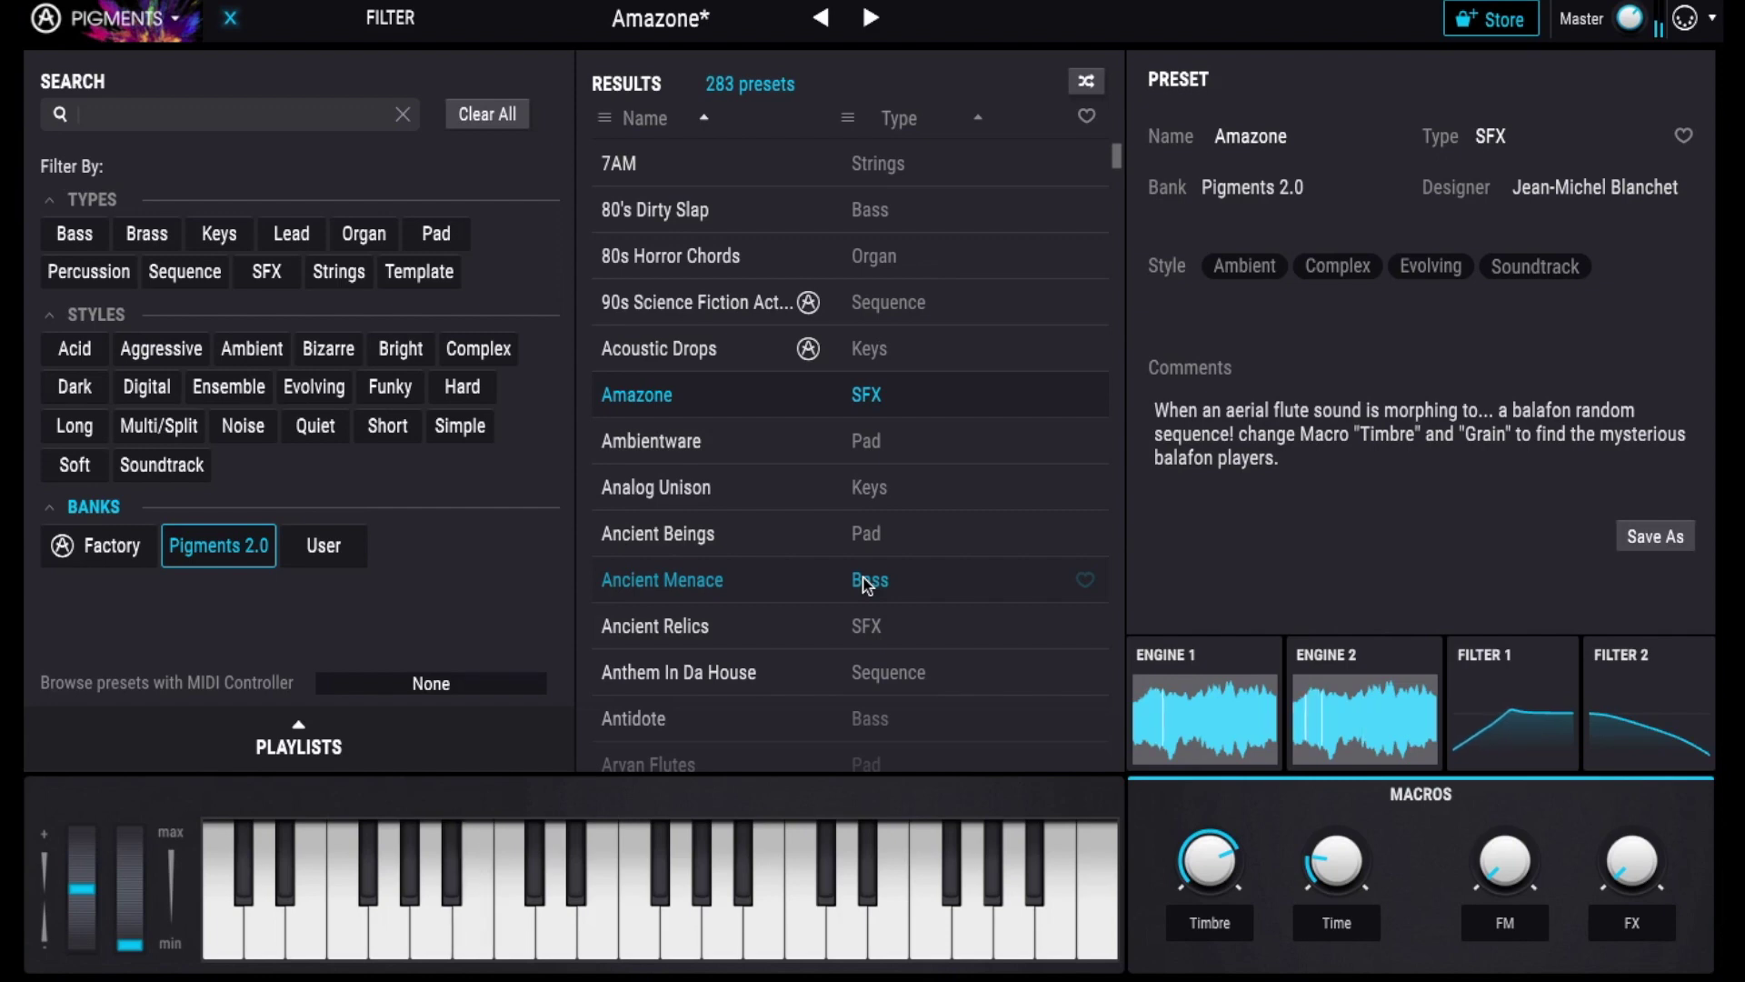
Step: Try the Reso macro in the Celestial Mechanics preset and Engine 1's wavetable Position in Detroit Madness
scroll(865, 584, "down", 7)
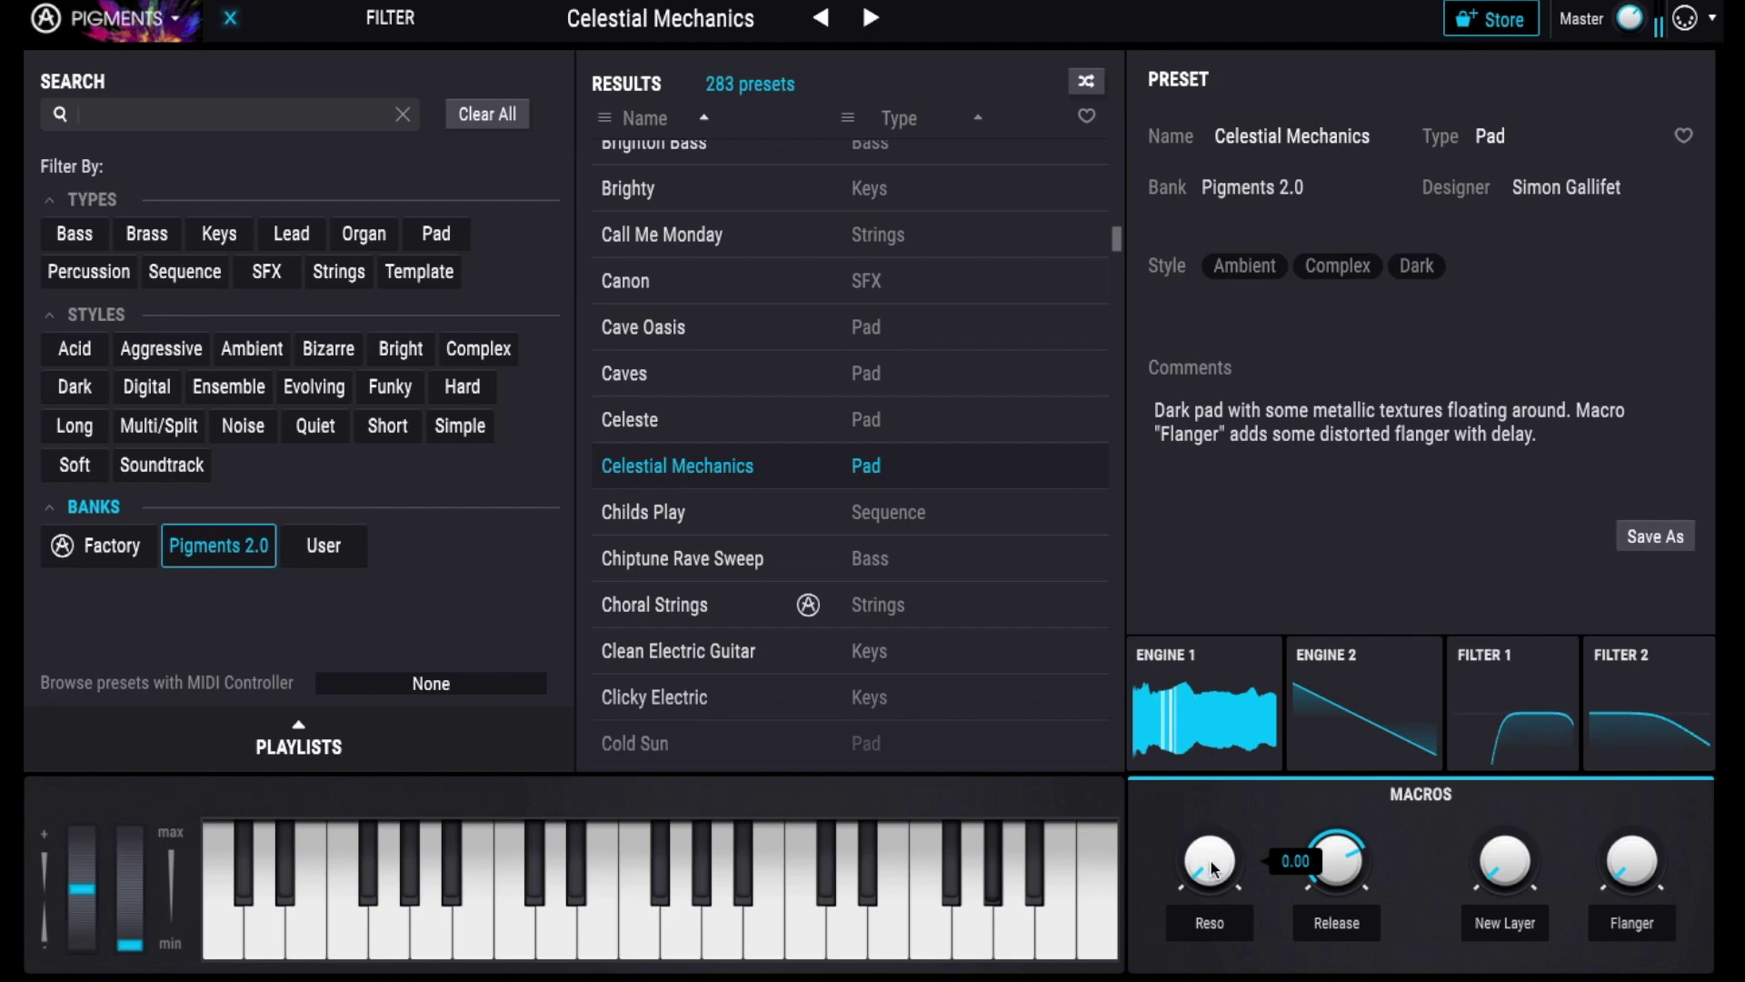
left_click_drag(1172, 868, 1209, 837)
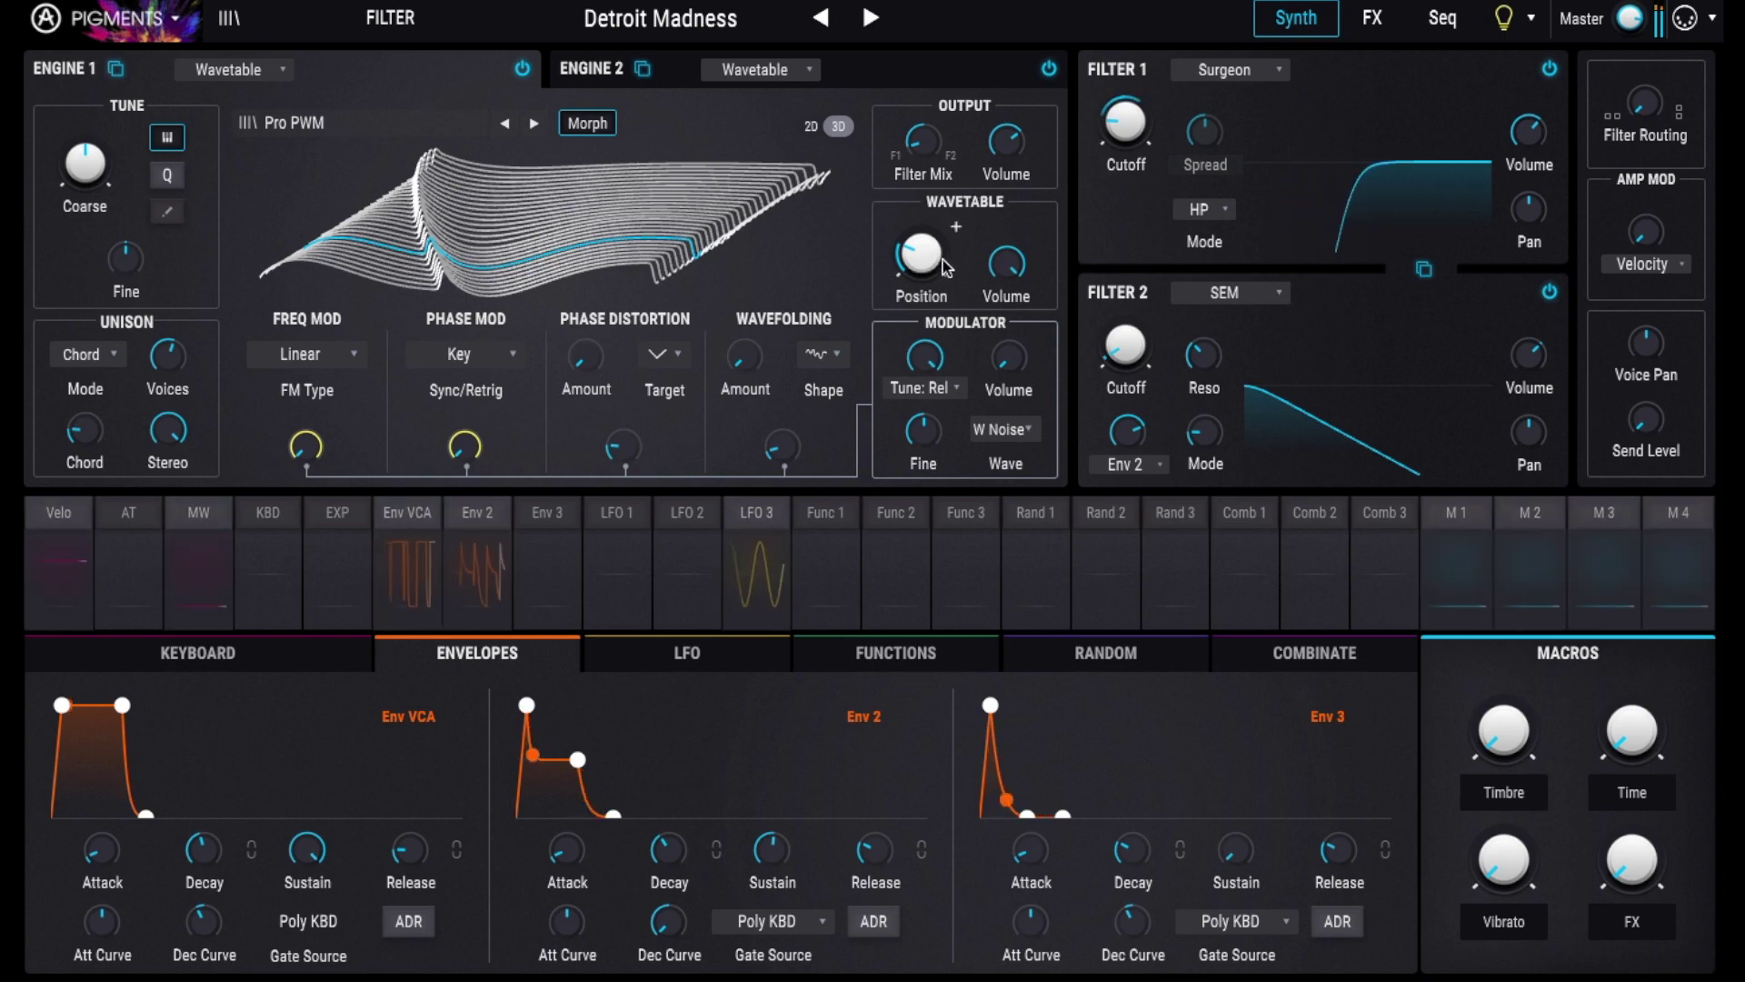
left_click_drag(941, 259, 955, 225)
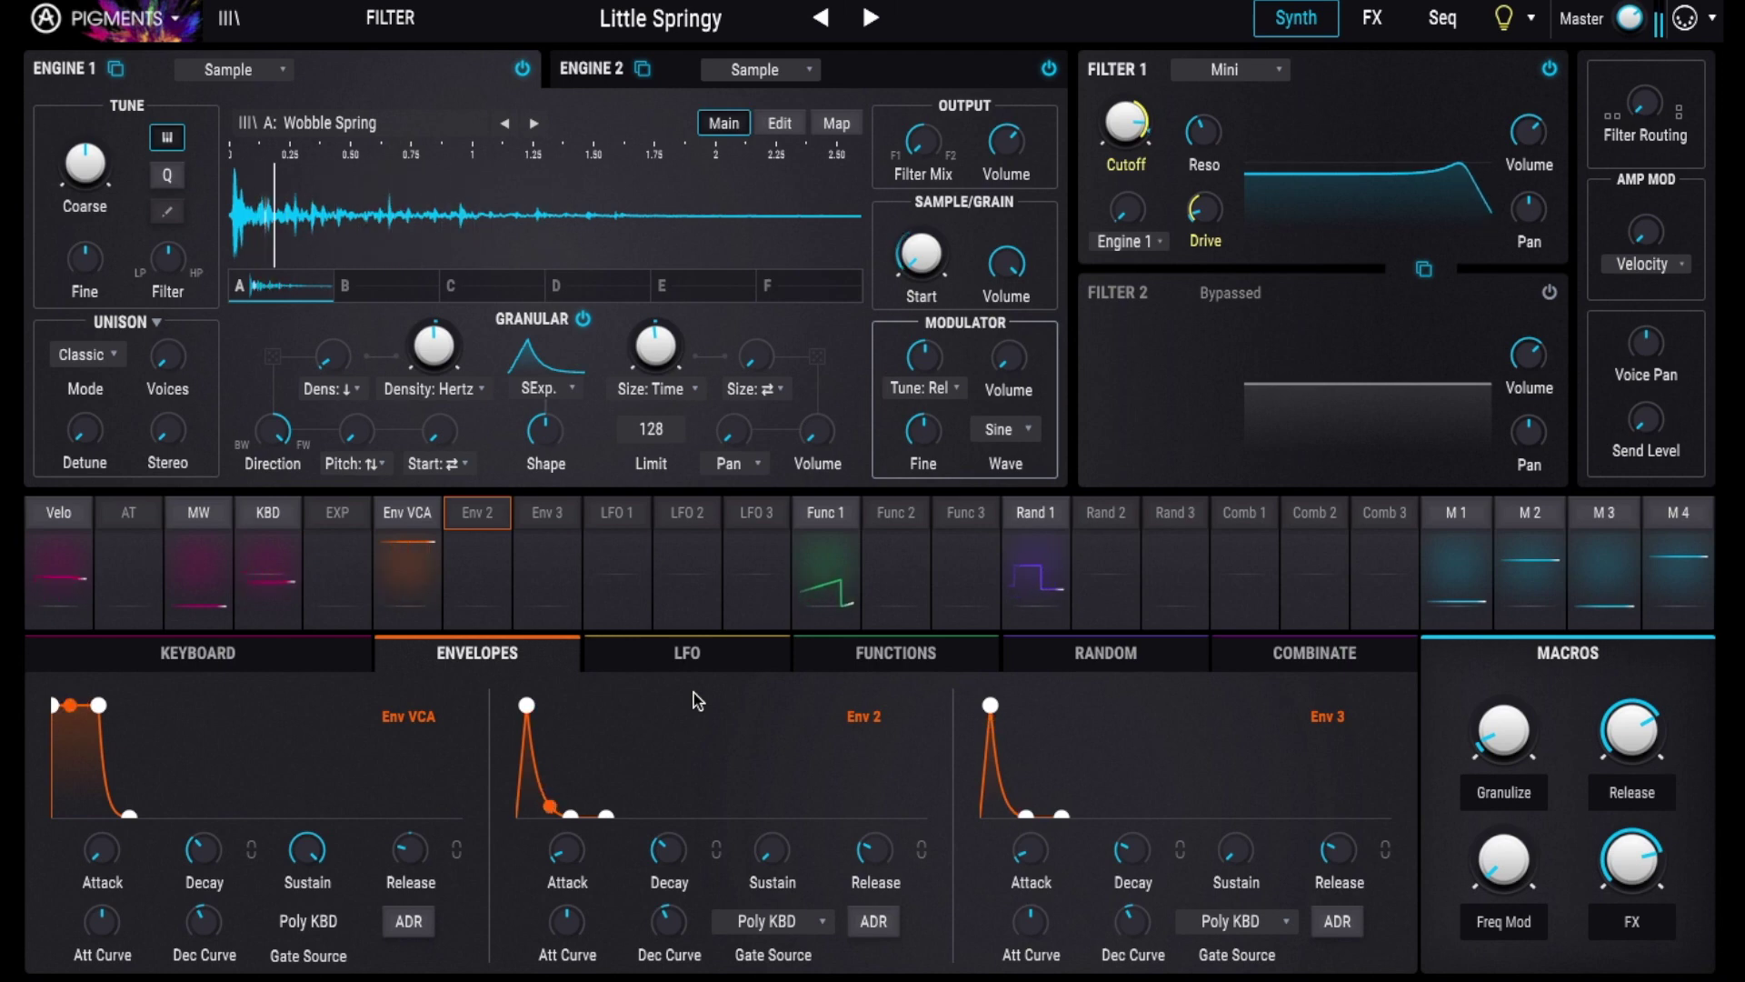
Step: Raise the Granulize macro and adjust the Freq Mod macro in the Little Springy preset
left_click_drag(1491, 736, 1491, 682)
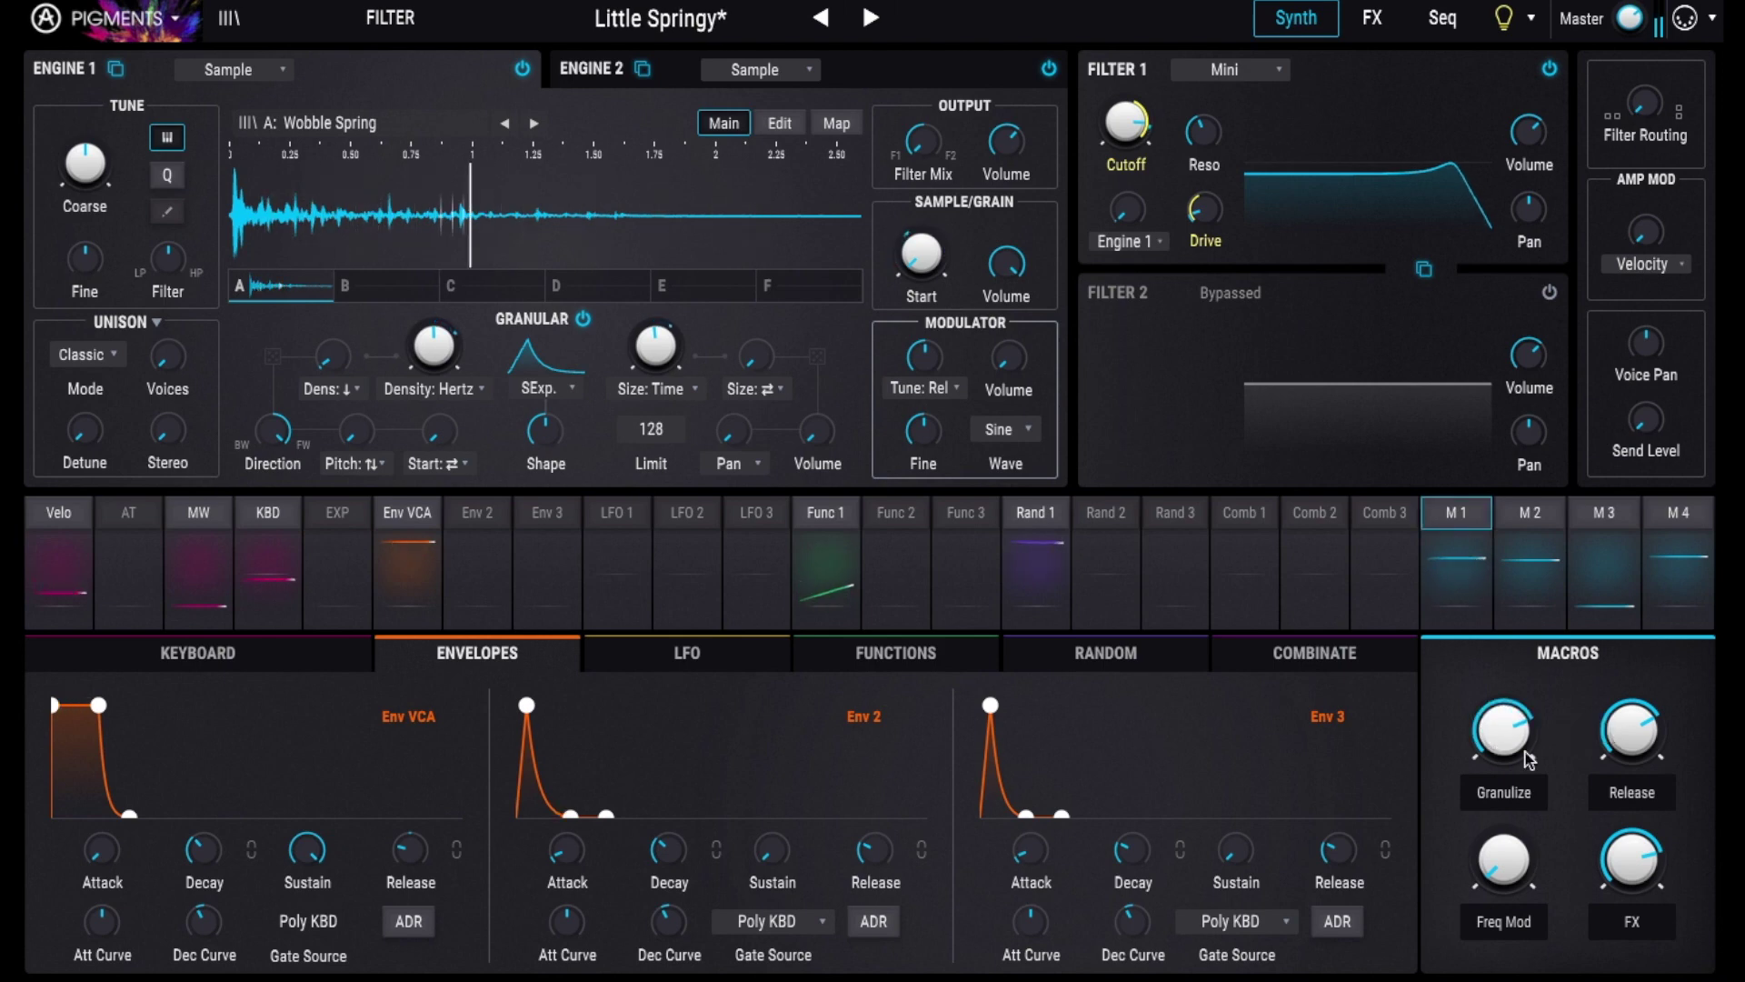
mouse_move(1511, 878)
left_mouse_down()
mouse_move(1512, 777)
mouse_move(1512, 880)
left_mouse_up()
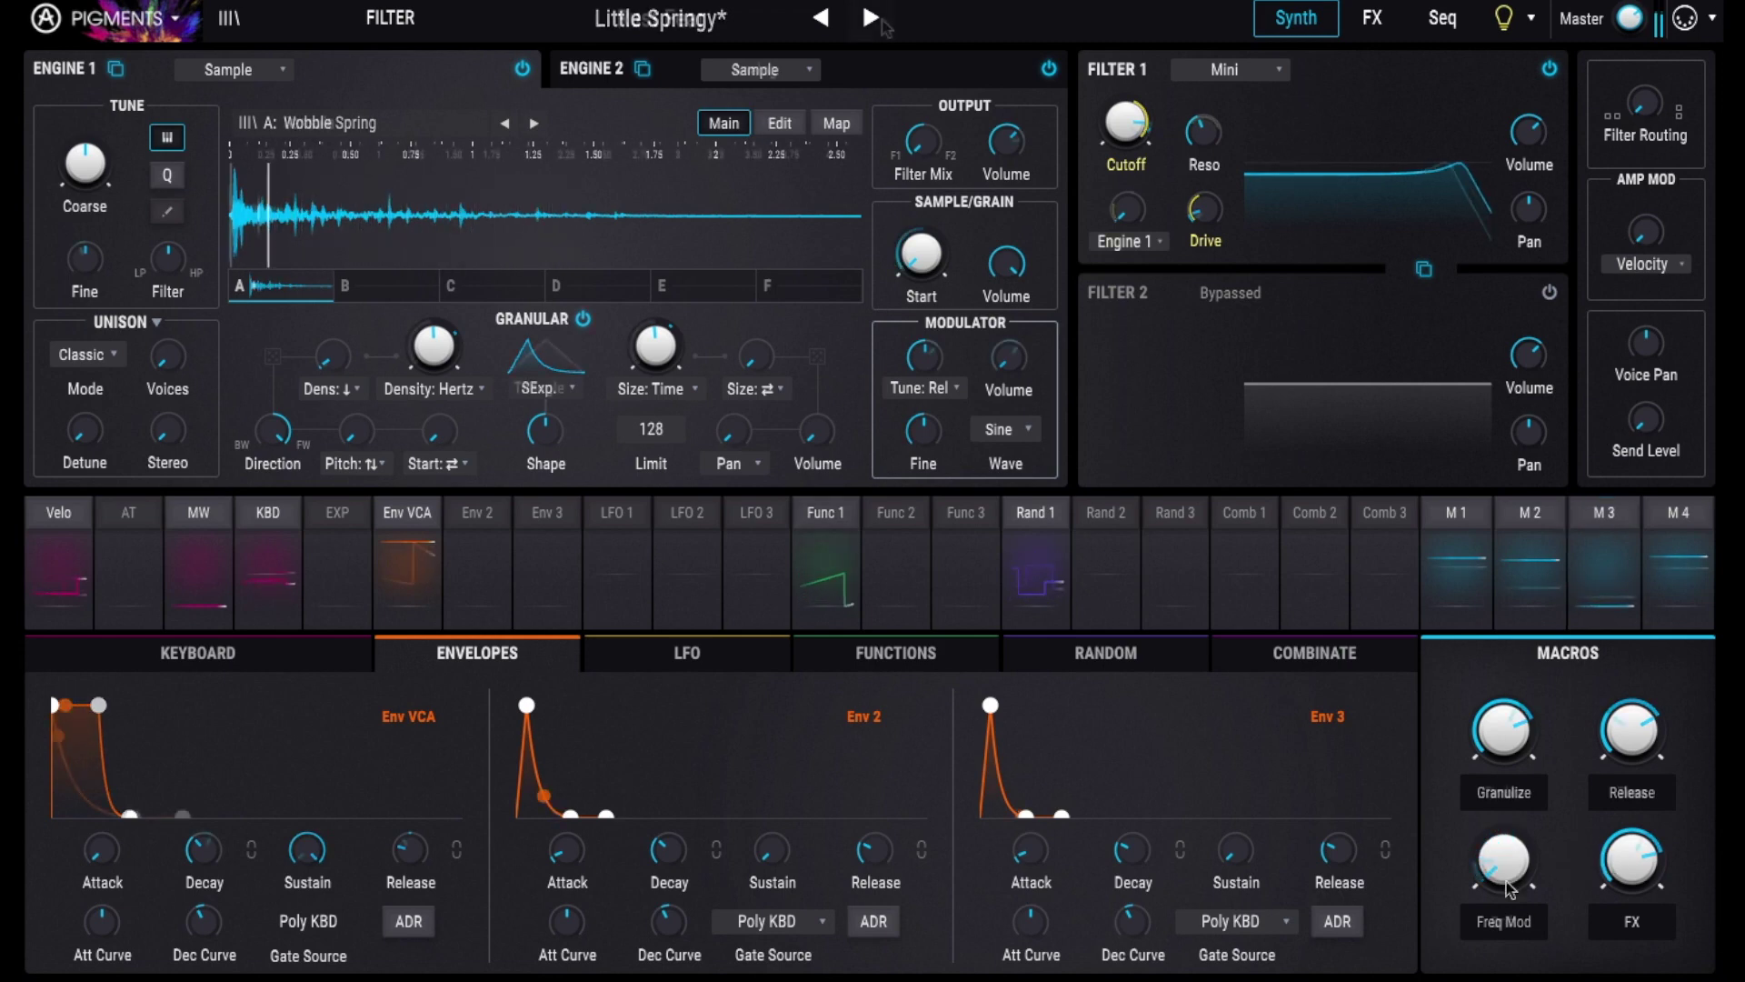
Step: Switch to the Rust Fear preset and lower its Timbre, raise its Drift and adjust its Time macros
left_click(883, 23)
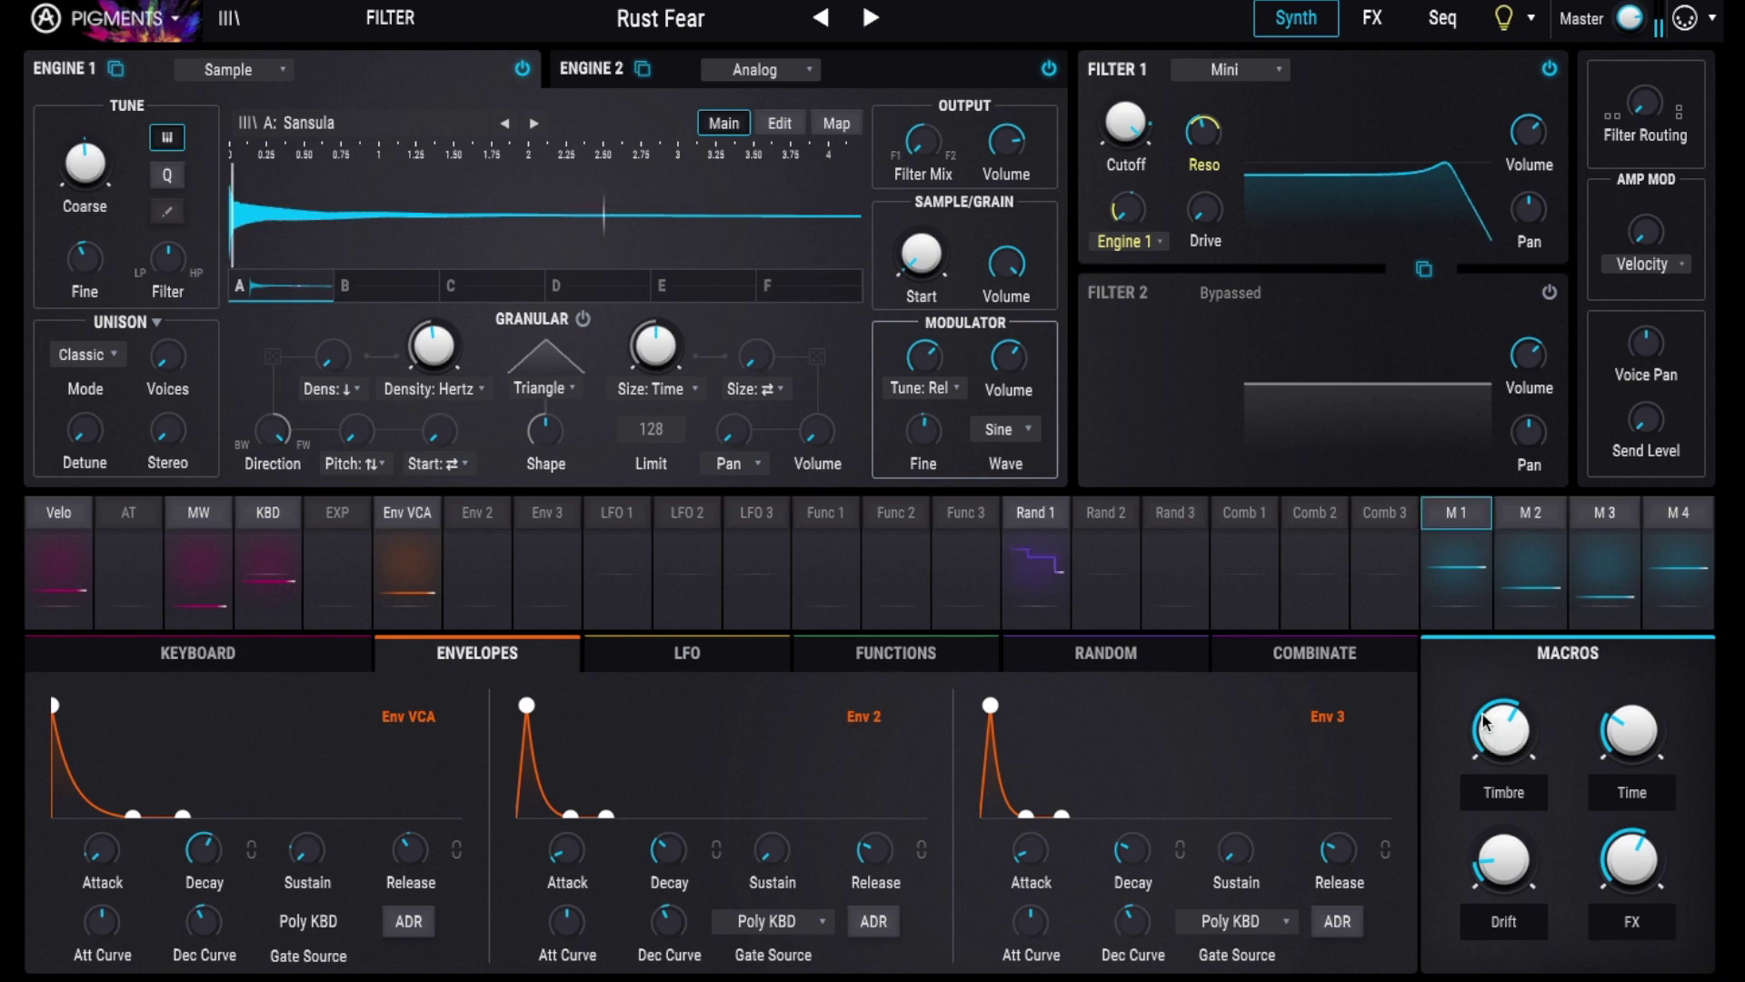
left_click_drag(1504, 730, 1489, 869)
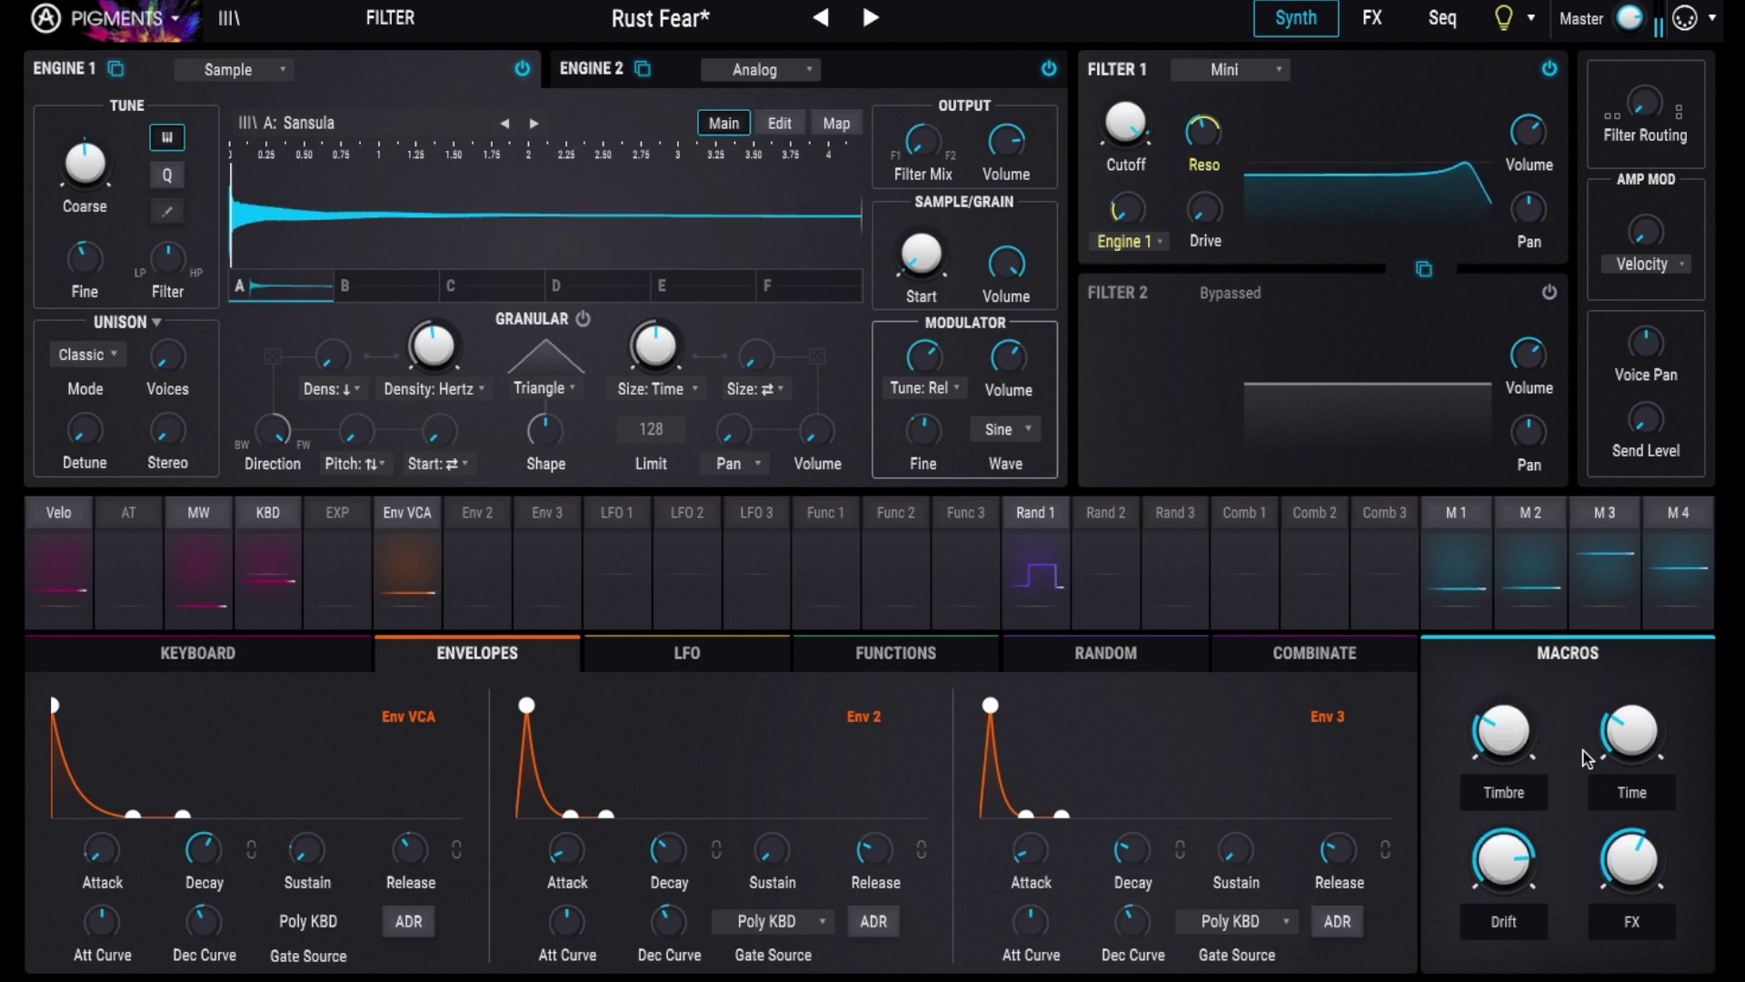
left_click_drag(1610, 726, 1610, 723)
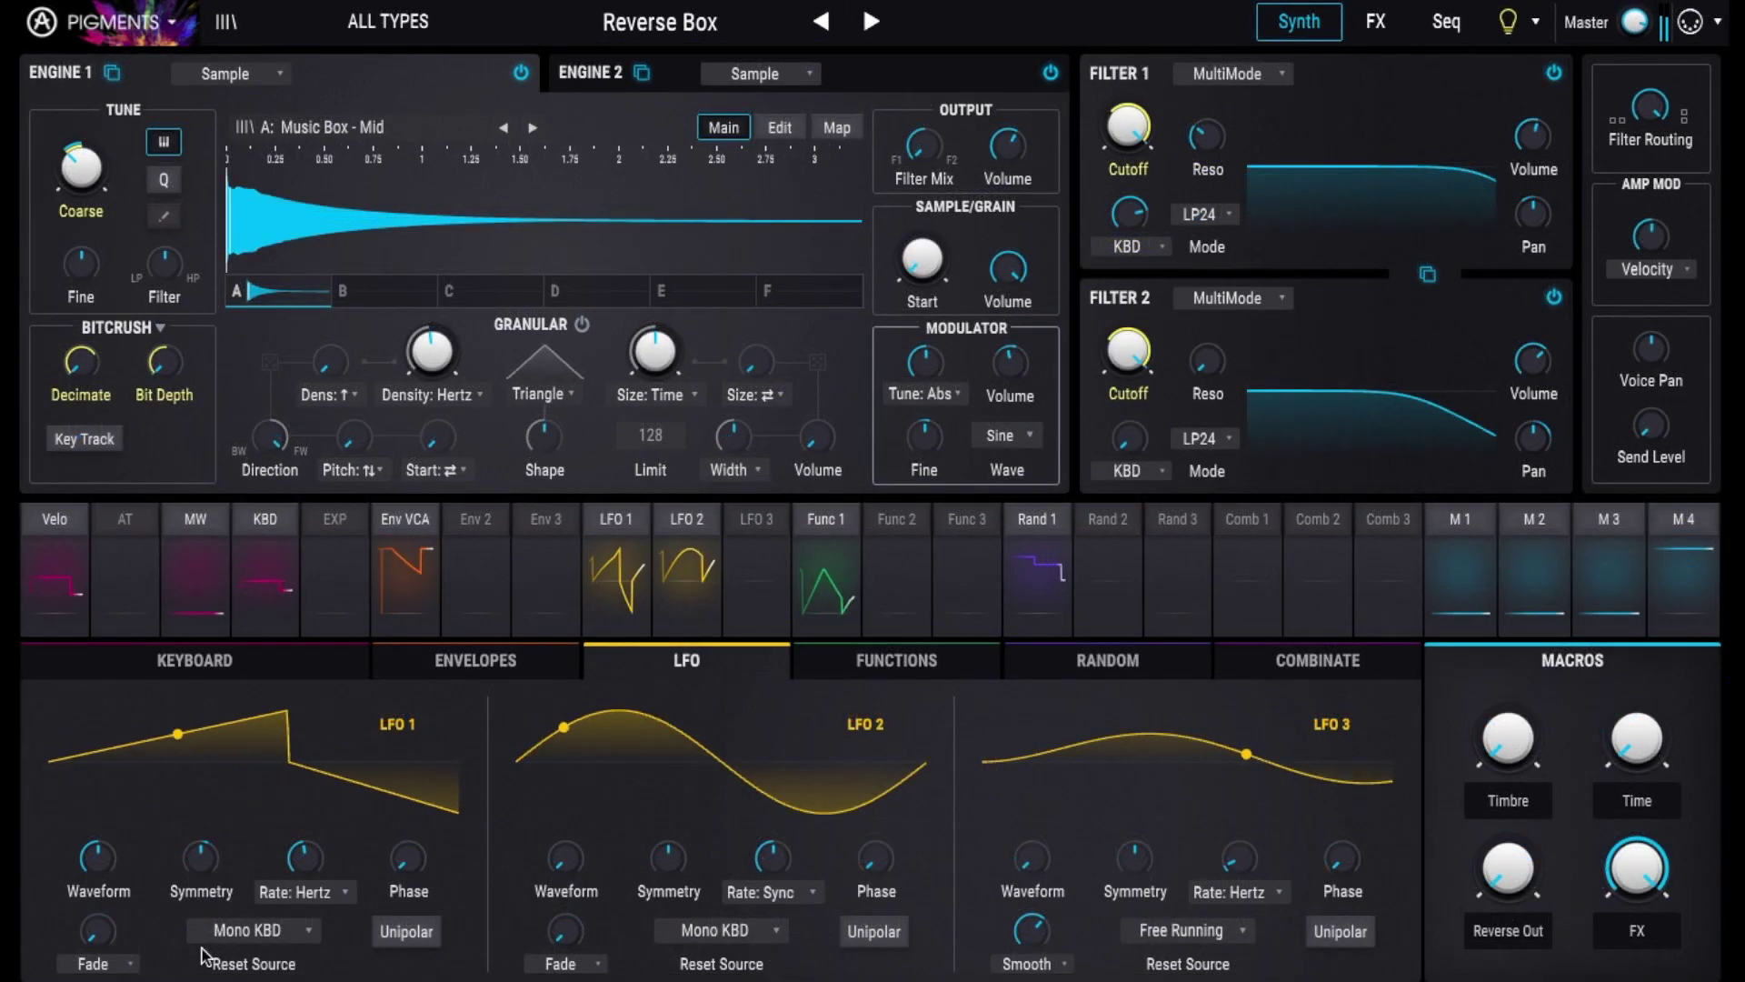
Step: Raise the Timbre macro in the Reverse Box preset
left_click_drag(1496, 738, 1499, 691)
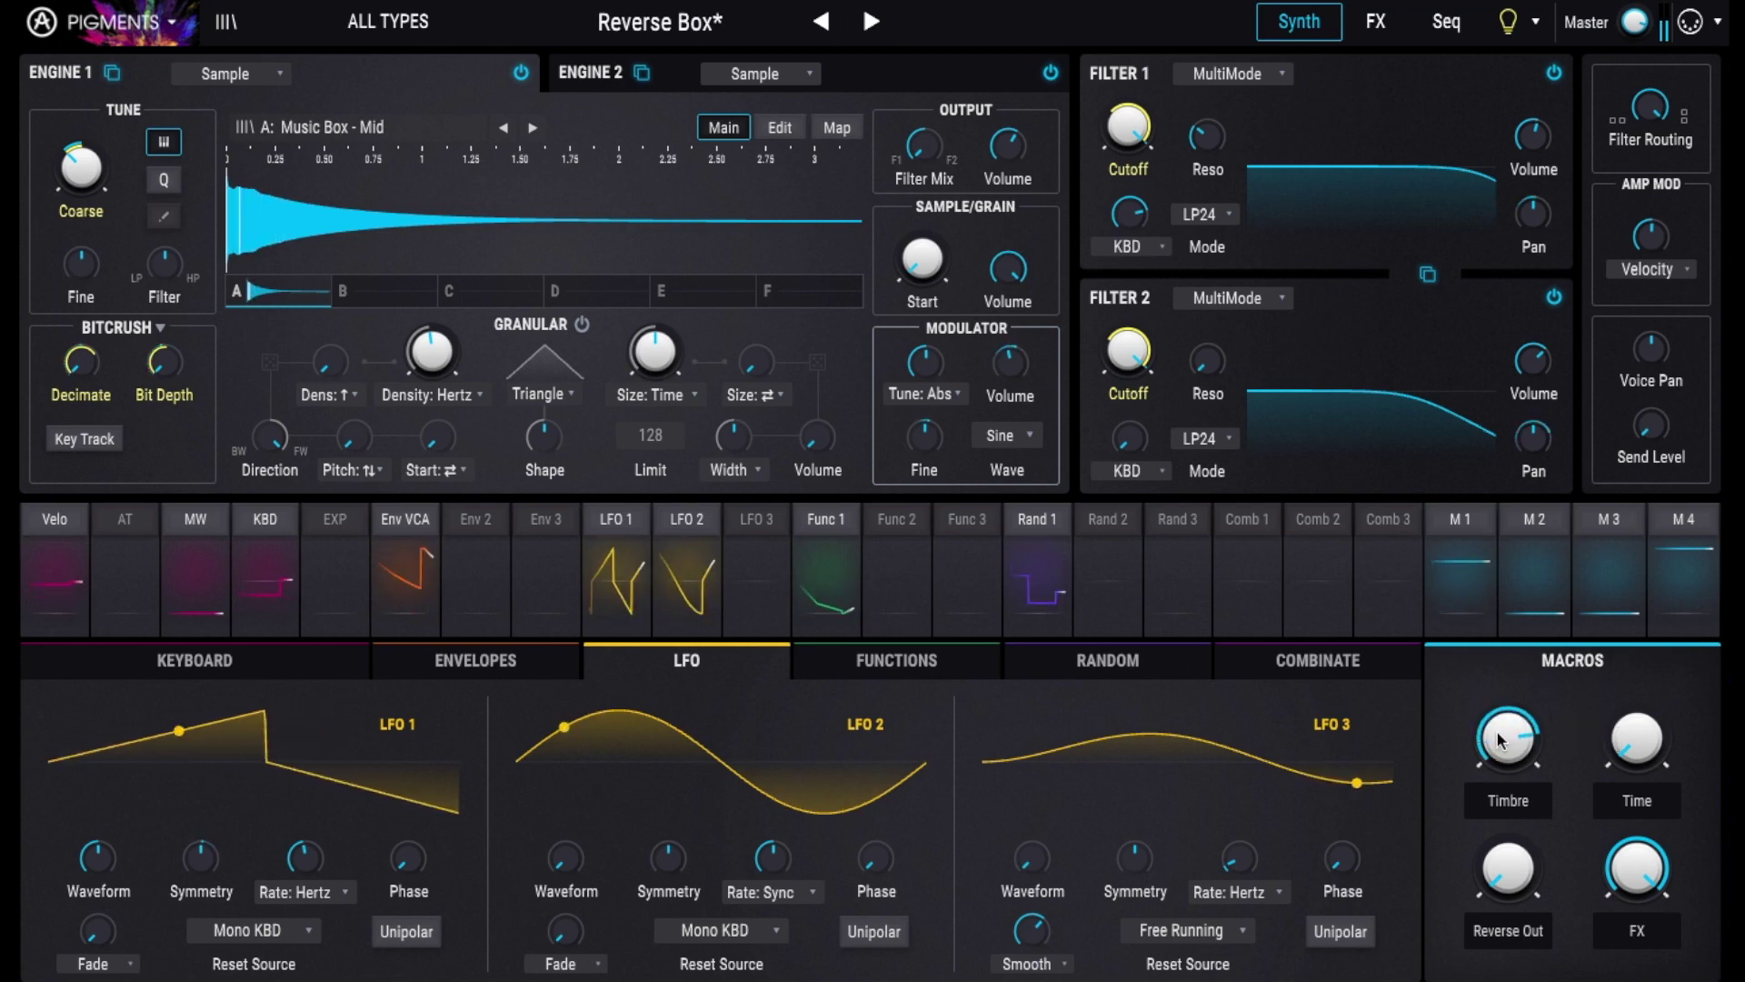